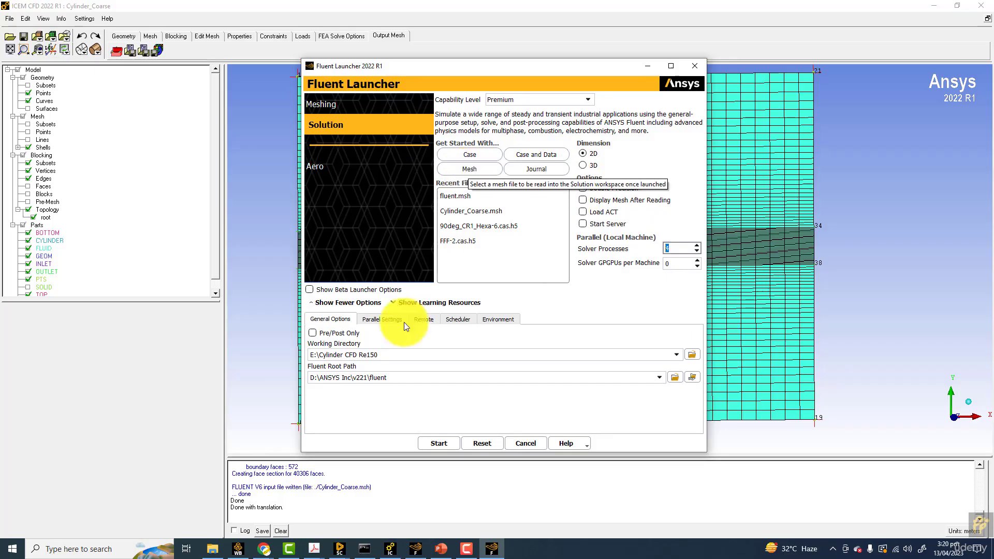
Step: Remove the old fluent.msh in the mesh browser and start the Fluent solver with Cylinder_Coarse.msh from the Cylinder CFD Re150 folder
{"action": "left_click_drag", "start_coordinate": [378, 354], "coordinate": [313, 354]}
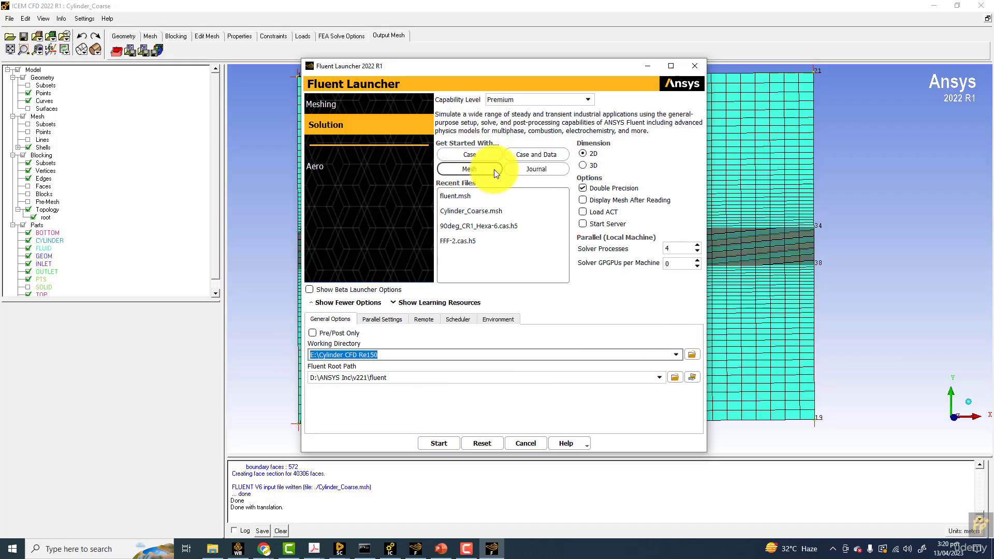
{"action": "left_click", "coordinate": [480, 169]}
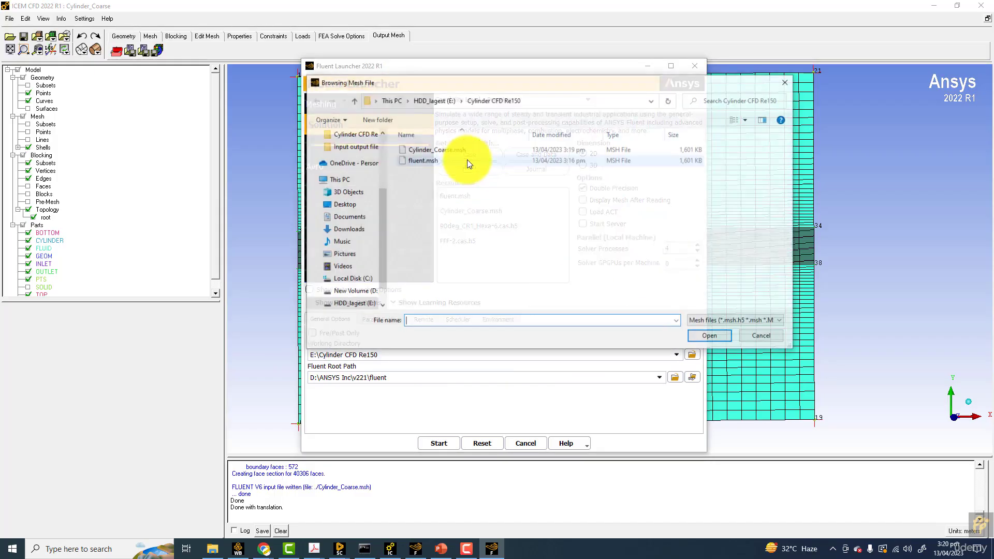
{"action": "double_click", "coordinate": [422, 161]}
{"action": "left_click", "coordinate": [430, 150]}
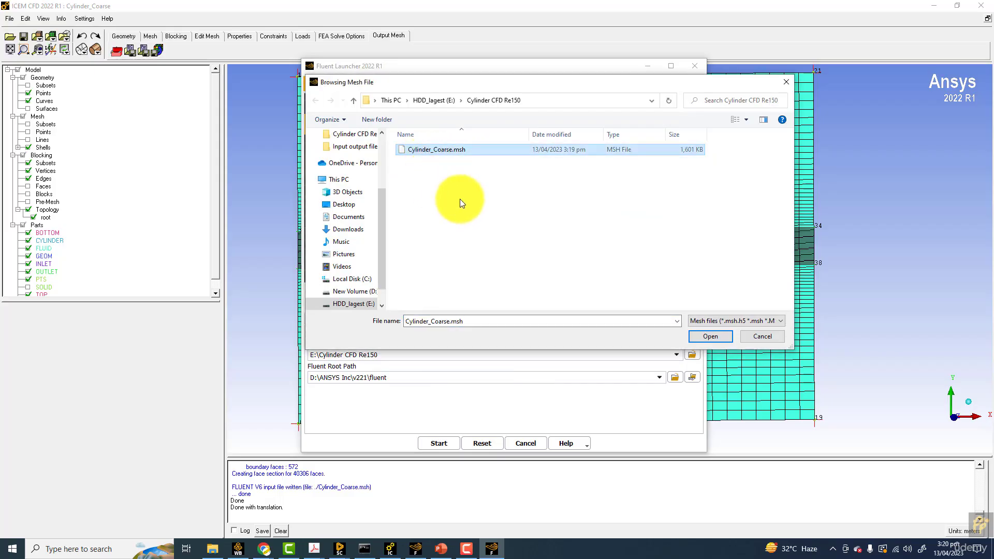
{"action": "left_click", "coordinate": [706, 335]}
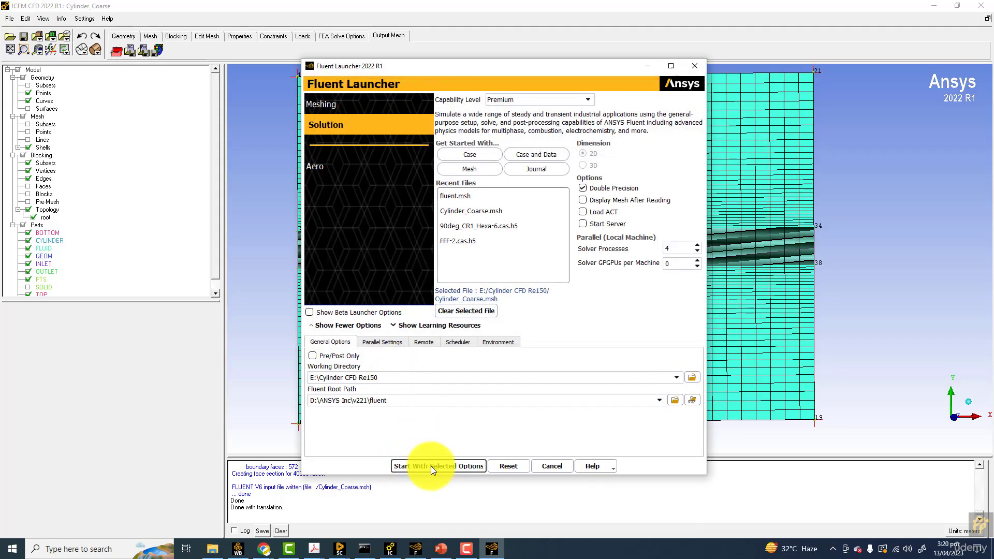
{"action": "left_click", "coordinate": [446, 465]}
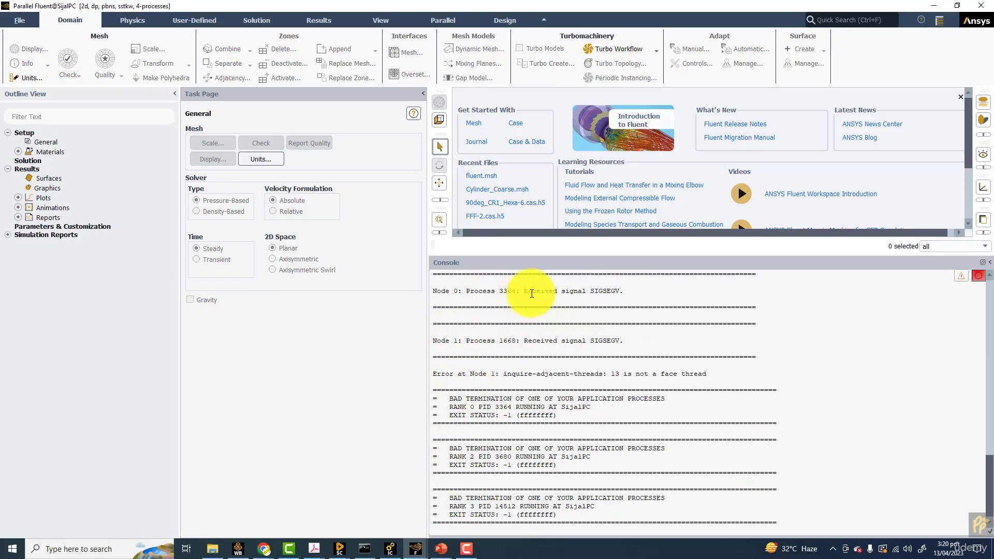
Step: Switch to ICEM CFD and delete the interior boundary condition from the FLUID part under mixed/unknown surfaces
{"action": "left_click", "coordinate": [391, 547]}
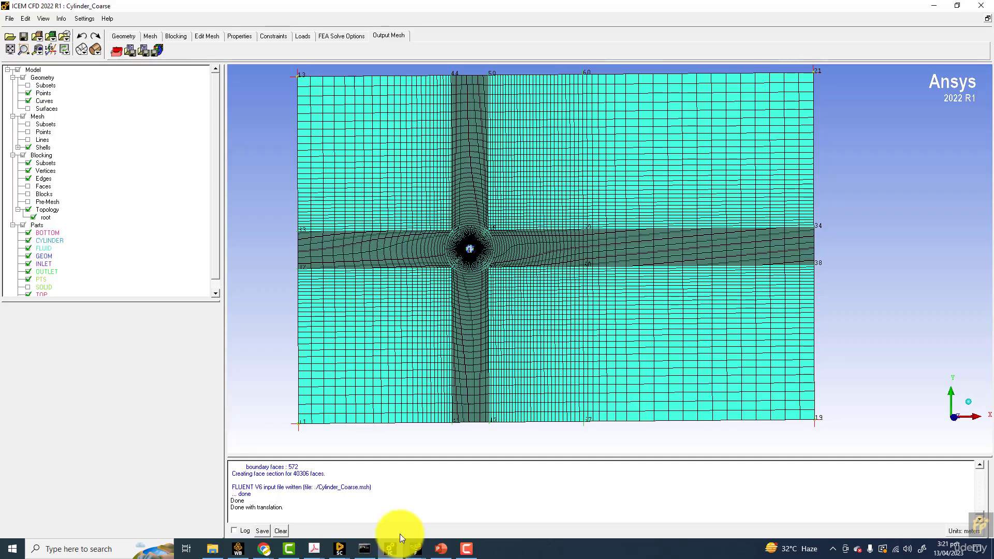
{"action": "left_click", "coordinate": [131, 50]}
{"action": "left_click", "coordinate": [540, 148]}
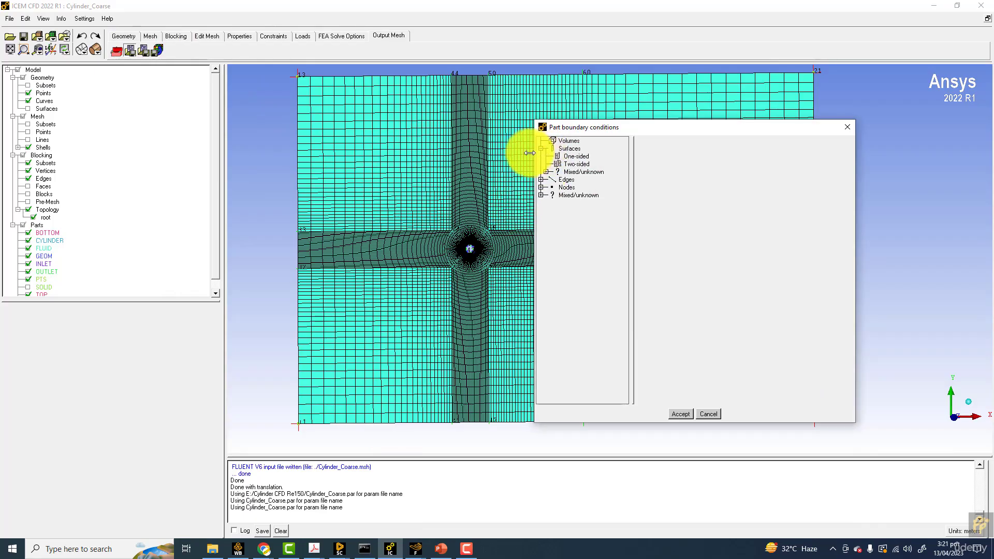
{"action": "left_click", "coordinate": [545, 172]}
{"action": "left_click", "coordinate": [550, 180]}
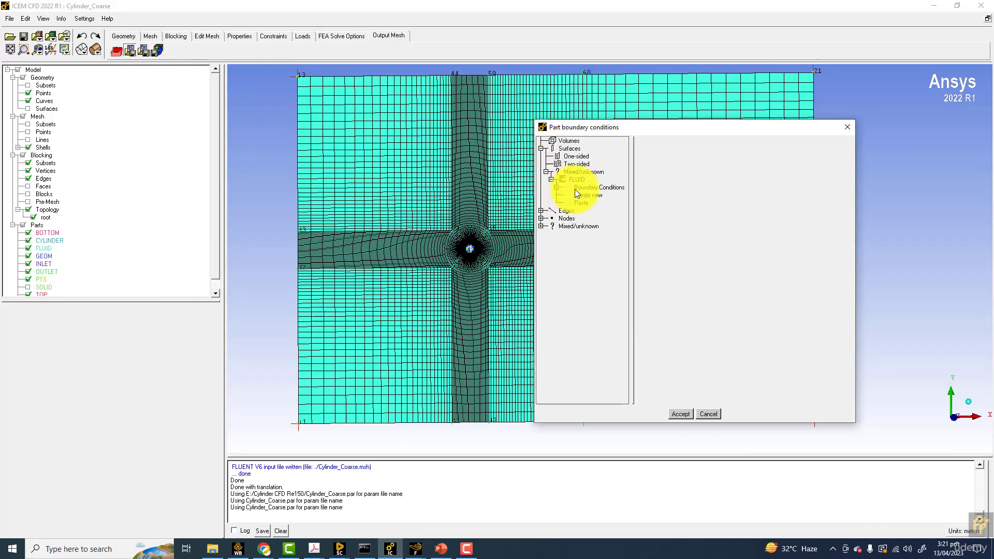
{"action": "left_click", "coordinate": [555, 188]}
{"action": "left_click", "coordinate": [584, 196]}
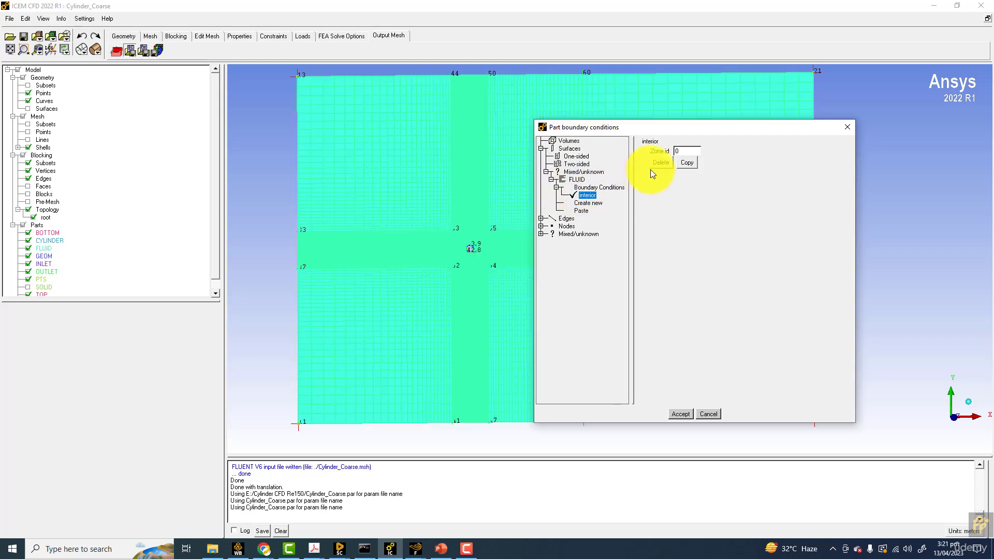
{"action": "left_click", "coordinate": [659, 162]}
Step: Create a boundary condition of type fluid for the FLUID surface part and accept the part boundary conditions
{"action": "left_click", "coordinate": [588, 196]}
{"action": "left_click", "coordinate": [185, 246]}
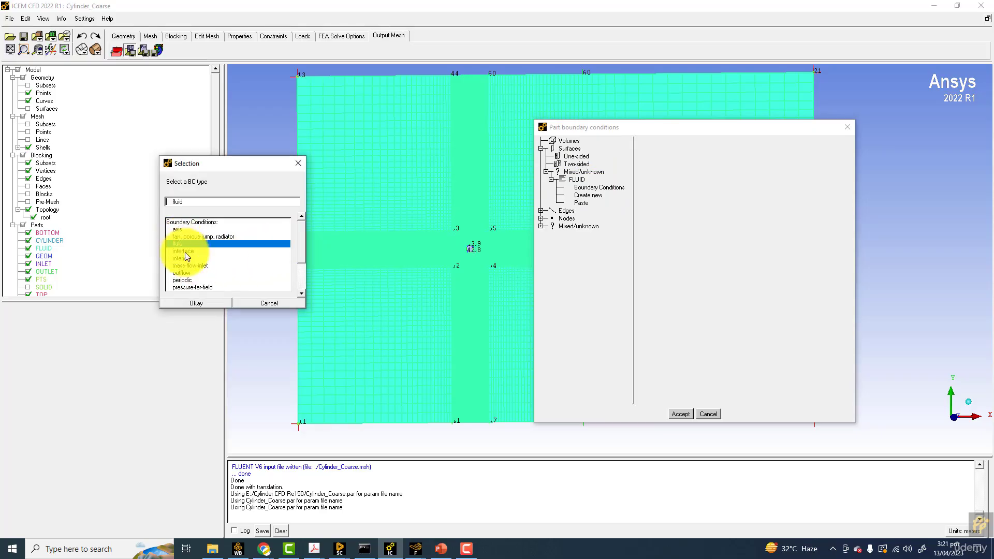
{"action": "left_click", "coordinate": [196, 302]}
{"action": "left_click", "coordinate": [680, 414]}
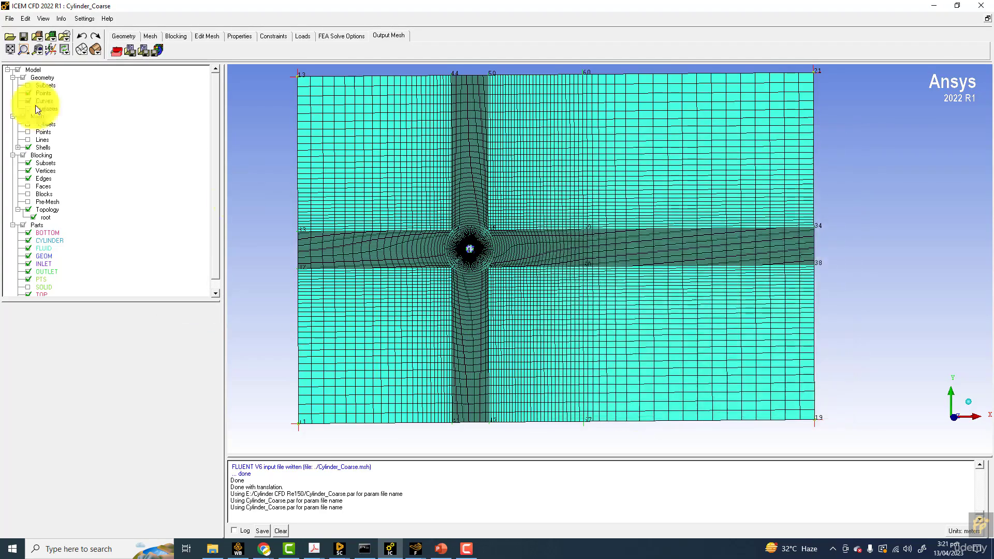
Step: Convert the pre-mesh to an unstructured mesh, replacing the mesh already loaded
{"action": "right_click", "coordinate": [52, 202]}
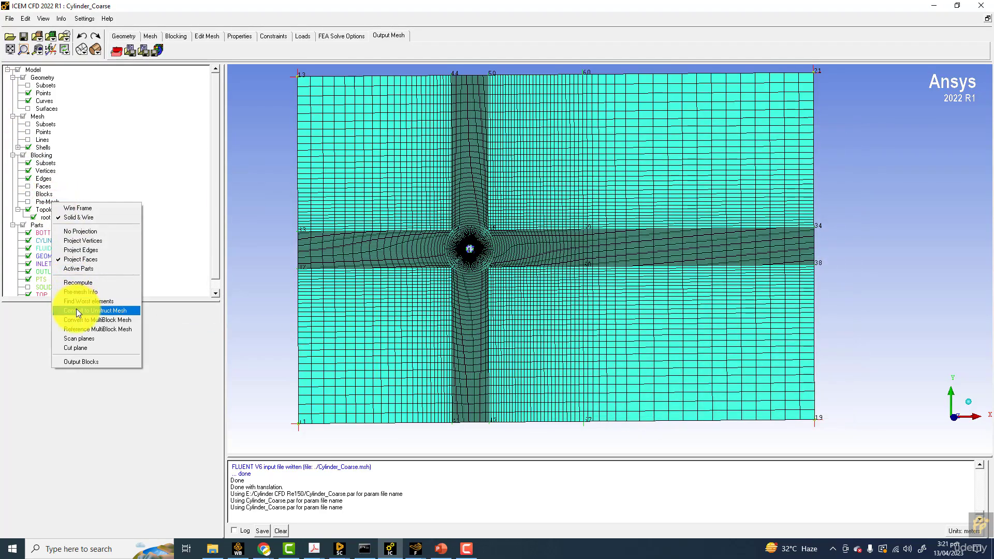
{"action": "left_click", "coordinate": [78, 313]}
{"action": "left_click", "coordinate": [503, 333]}
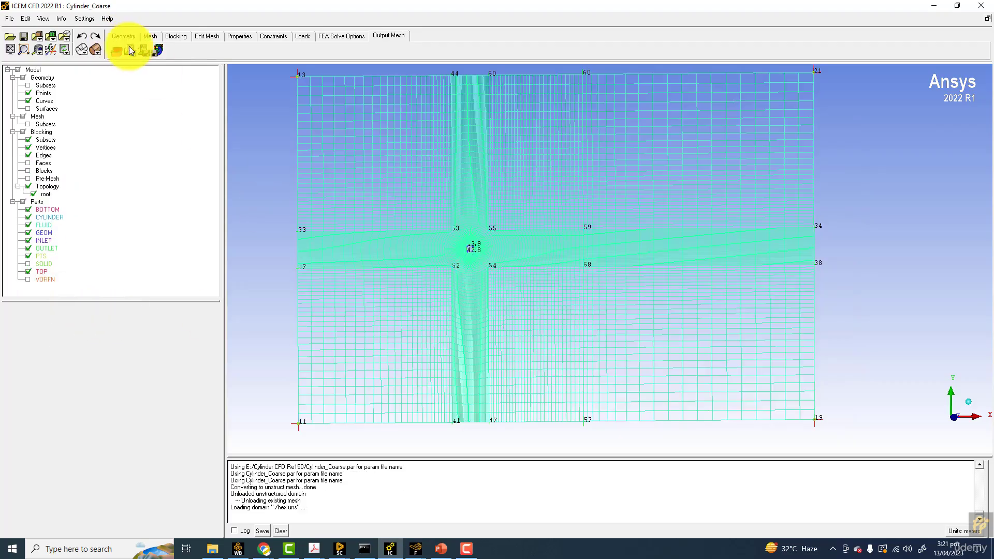
Step: Save the project and write the unstructured mesh as a 2D Fluent input file named fluent, without scaling
{"action": "left_click", "coordinate": [157, 49]}
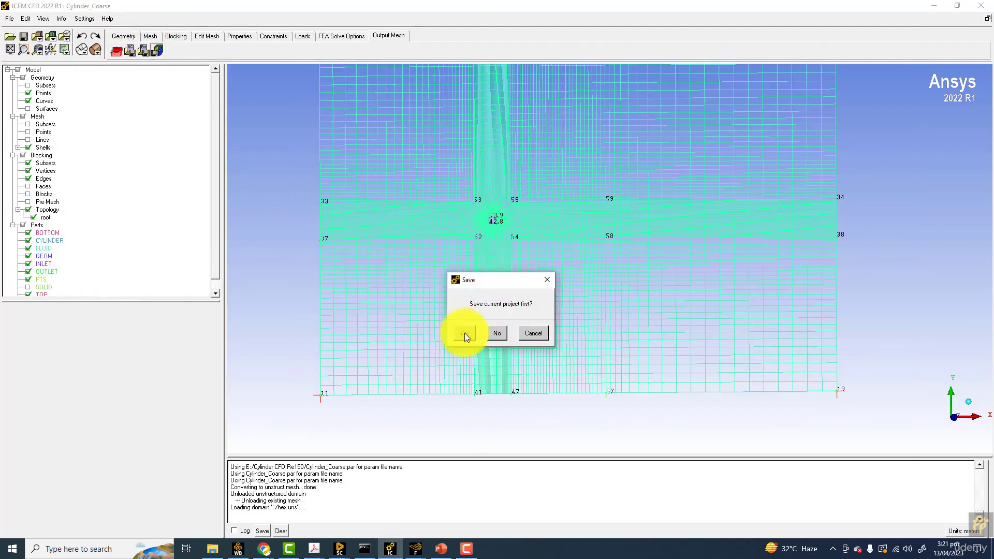
{"action": "left_click", "coordinate": [524, 335]}
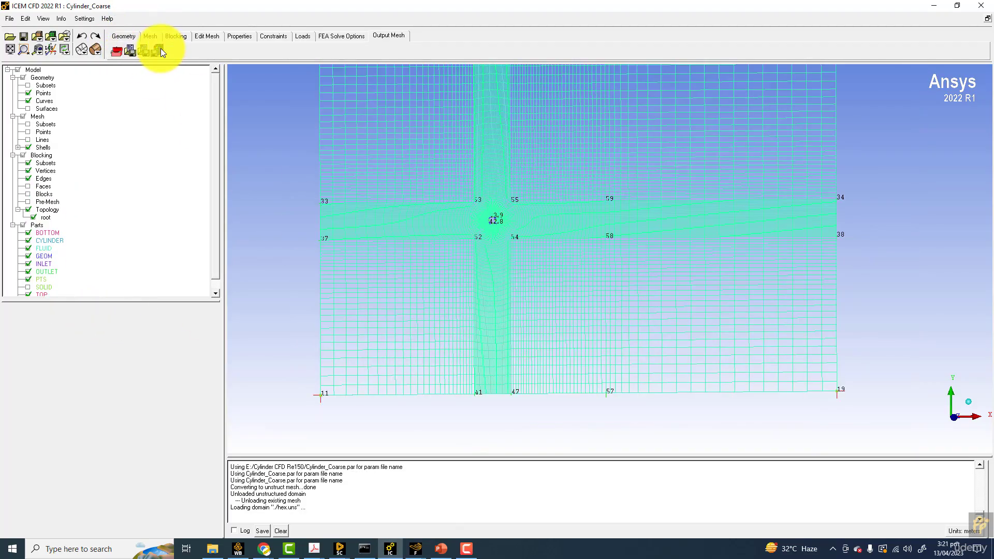
{"action": "left_click", "coordinate": [458, 332]}
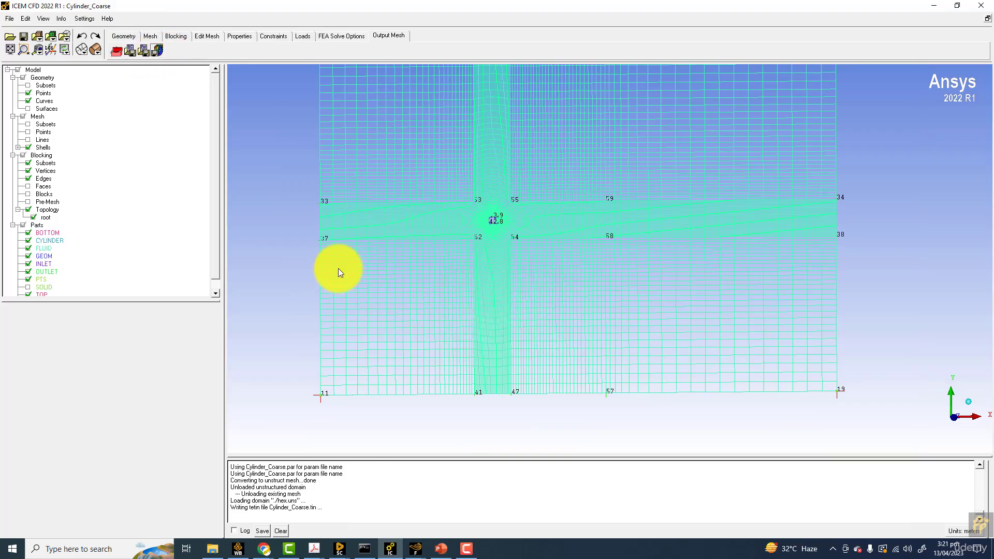
{"action": "left_click", "coordinate": [413, 275]}
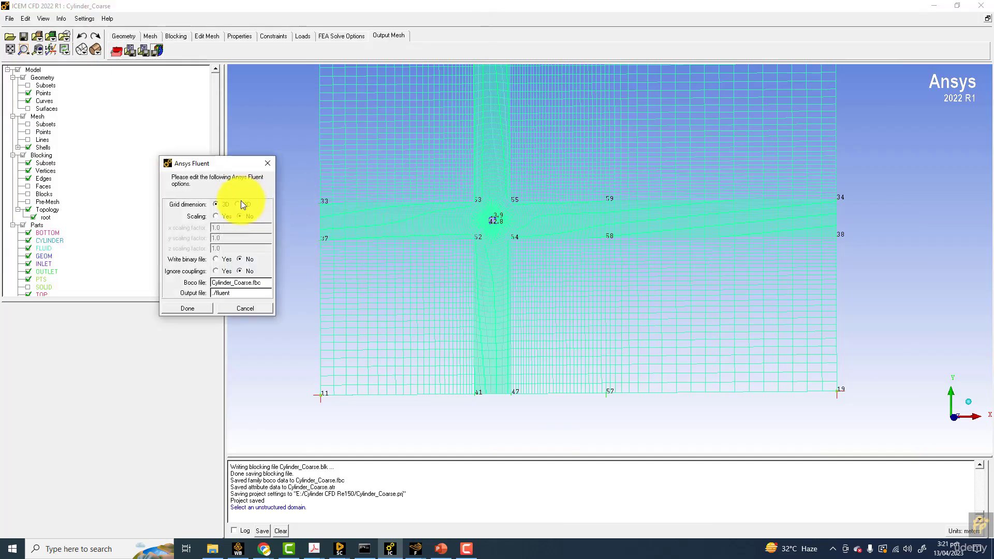
{"action": "left_click", "coordinate": [191, 306]}
Step: Launch a new Fluent 2022 R1 solution session with fluent.msh and review the mesh-reading log in the console
{"action": "left_click", "coordinate": [101, 550]}
{"action": "type", "text": "f"}
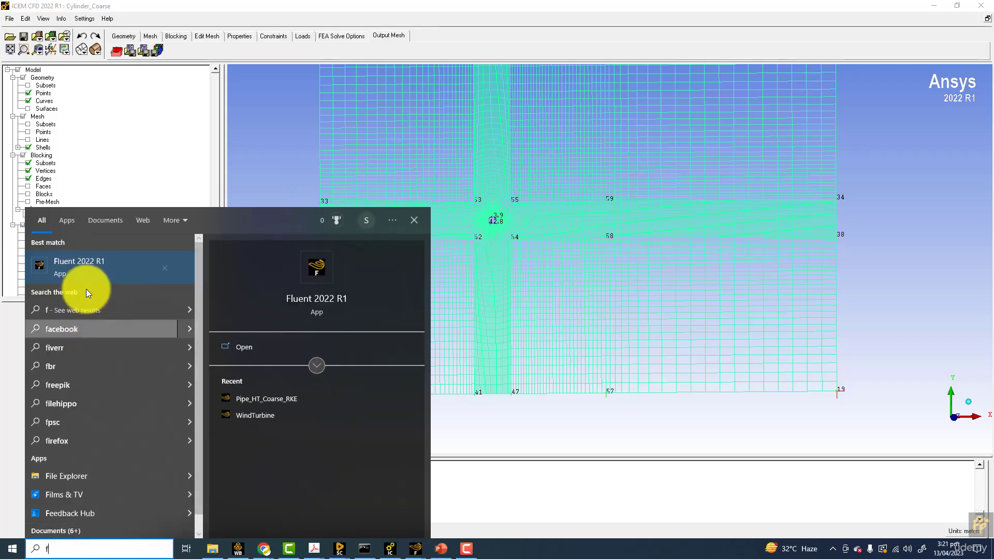
{"action": "left_click", "coordinate": [93, 268]}
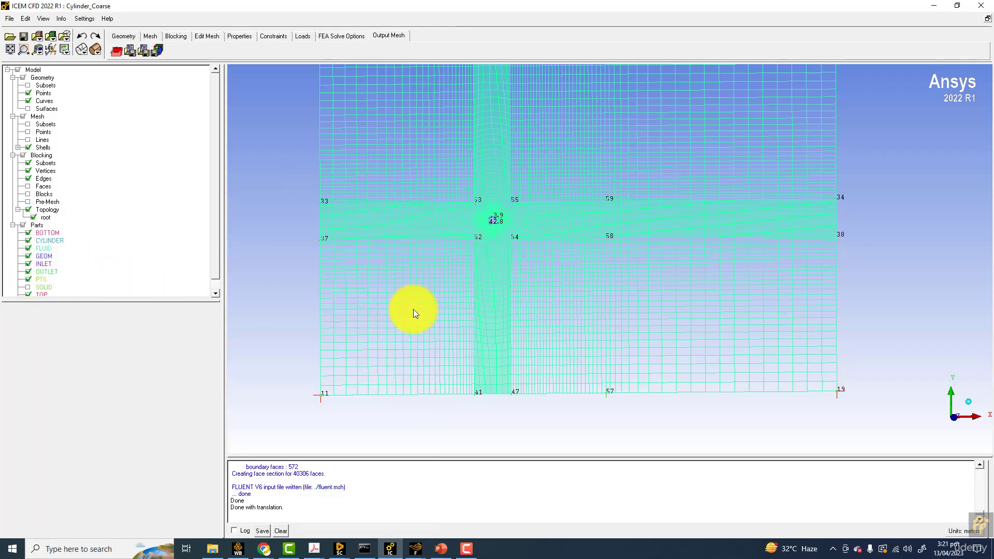
{"action": "left_click", "coordinate": [477, 169]}
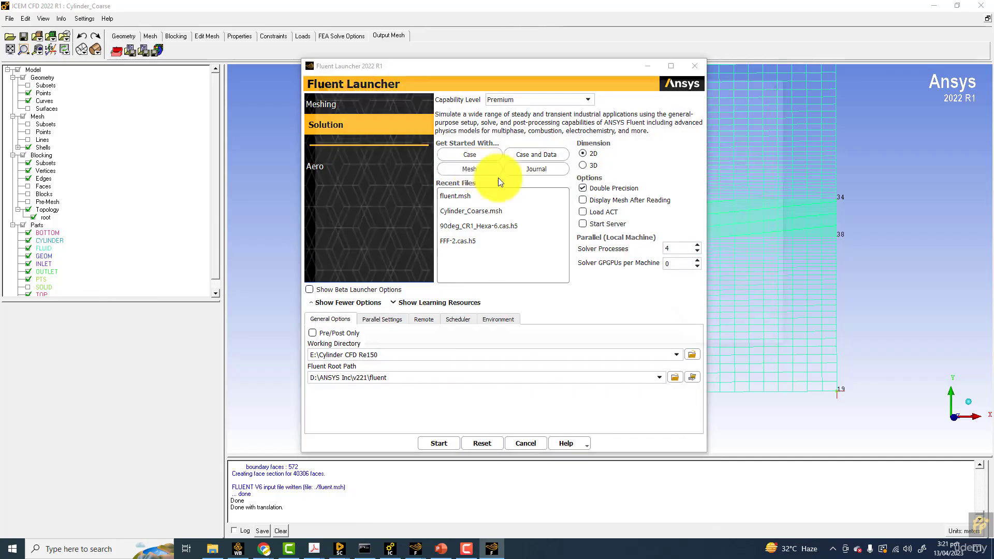
{"action": "left_click", "coordinate": [432, 161]}
{"action": "double_click", "coordinate": [431, 163]}
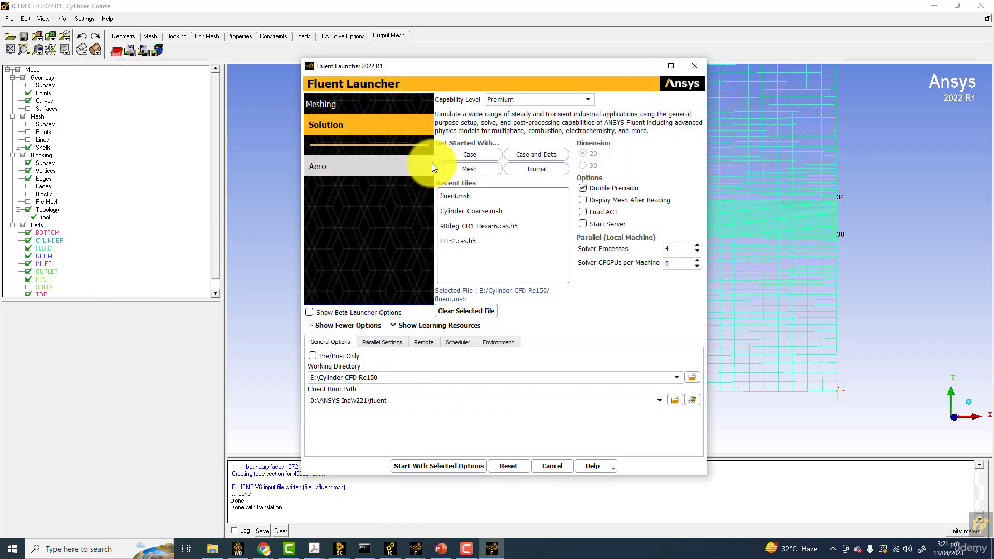
{"action": "left_click", "coordinate": [443, 468]}
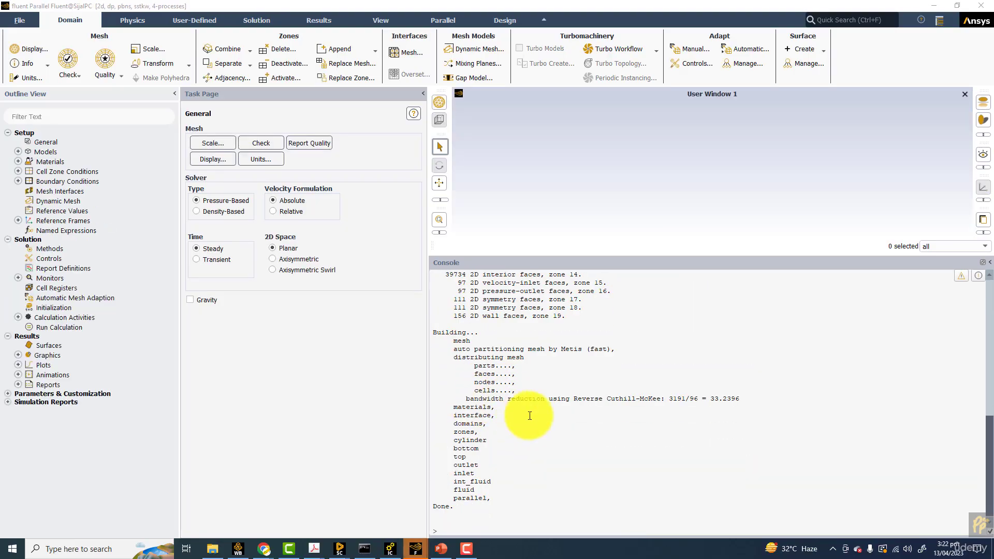
{"action": "scroll", "coordinate": [518, 357], "scroll_direction": "up", "scroll_amount": 8}
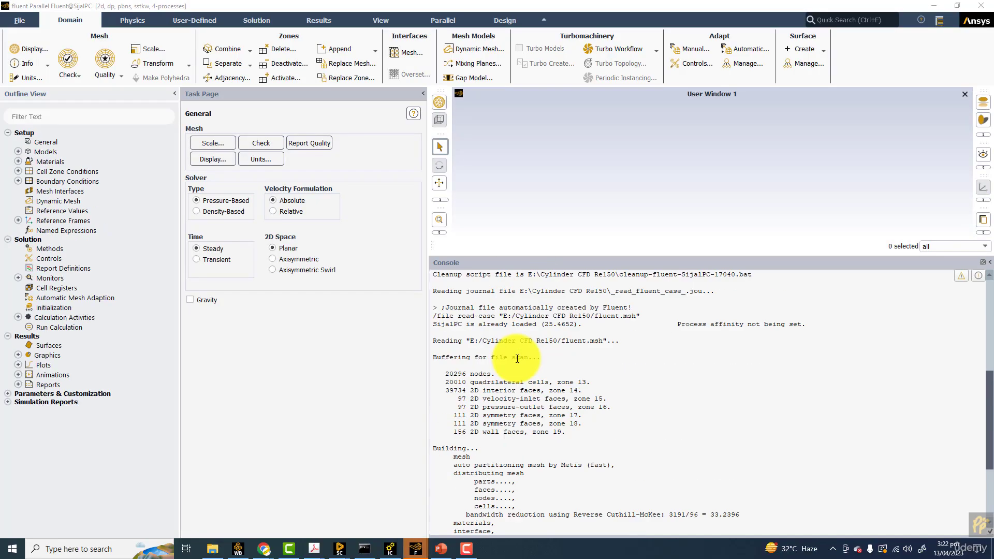
{"action": "scroll", "coordinate": [517, 359], "scroll_direction": "down", "scroll_amount": 8}
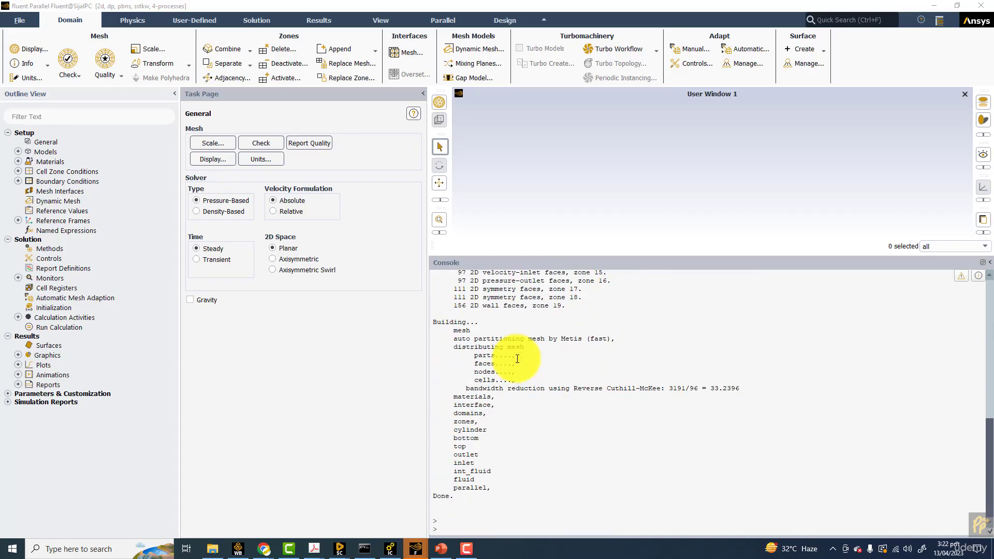
Step: Switch to ICEM CFD, check the boundary condition type assigned to the FLUID surface part, and close the dialog
{"action": "left_click", "coordinate": [389, 547]}
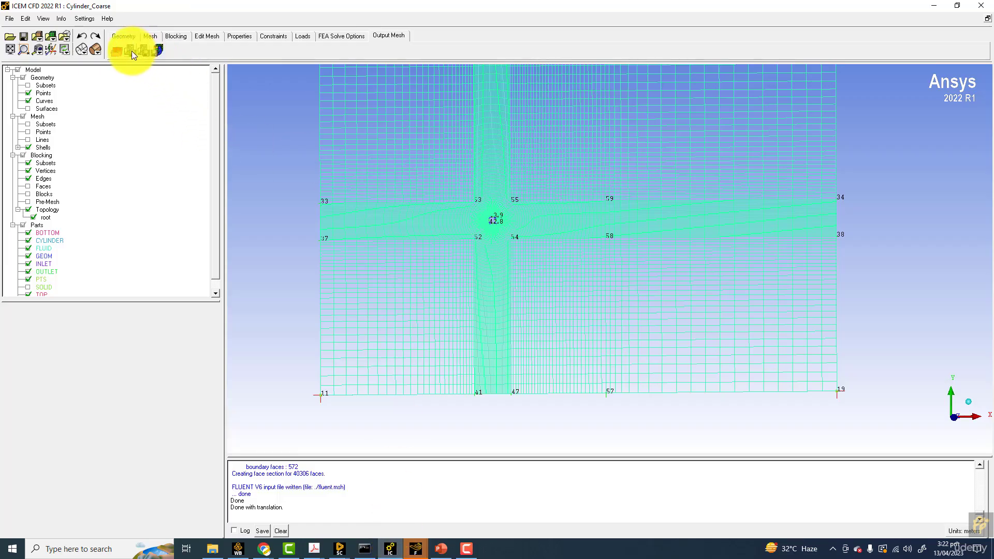
{"action": "left_click", "coordinate": [132, 50]}
{"action": "left_click", "coordinate": [541, 149]}
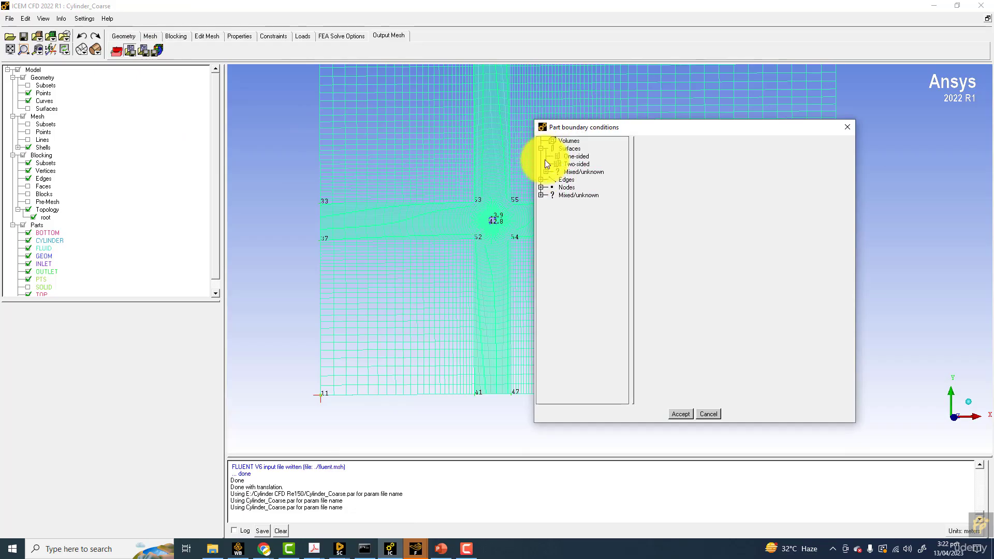
{"action": "left_click", "coordinate": [546, 171]}
{"action": "left_click", "coordinate": [552, 180]}
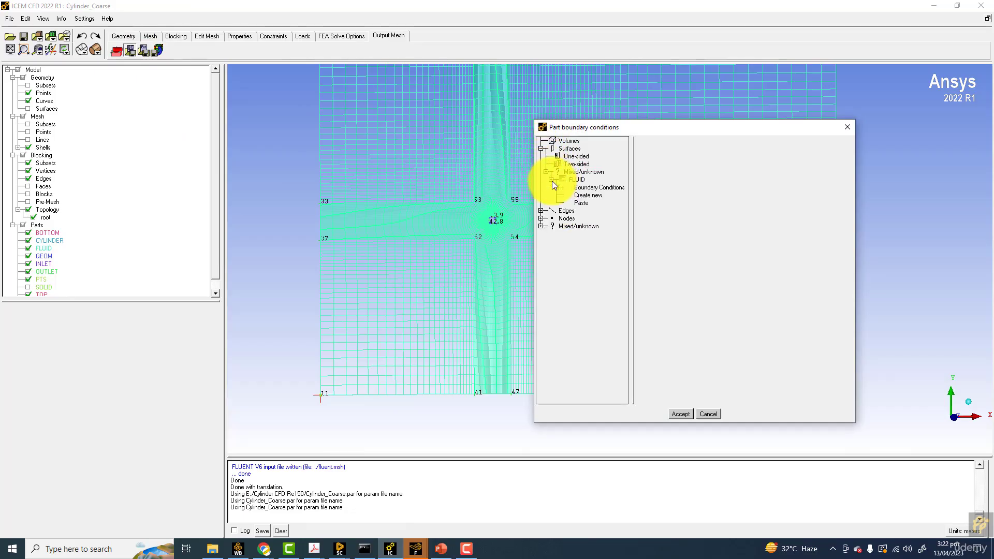
{"action": "left_click", "coordinate": [557, 187]}
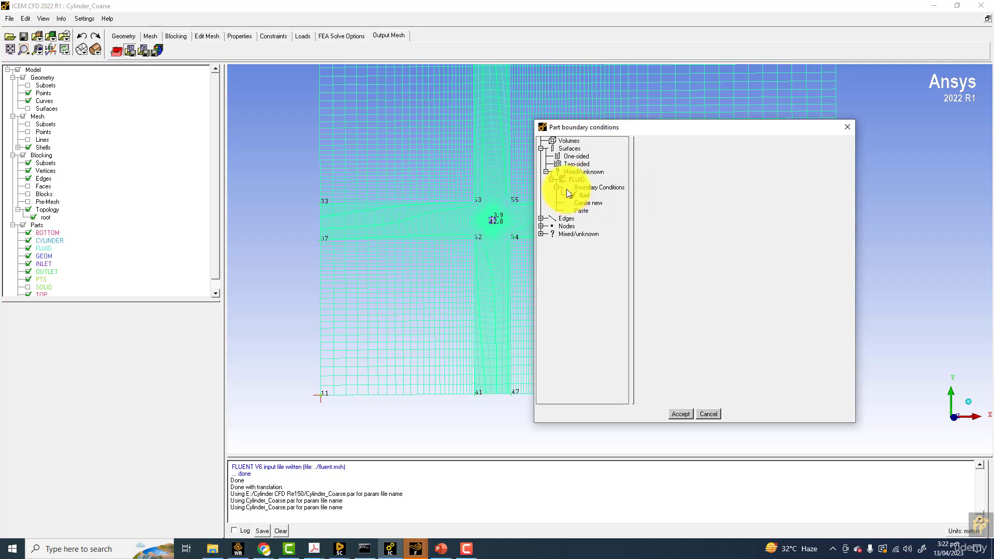
{"action": "left_click", "coordinate": [847, 127]}
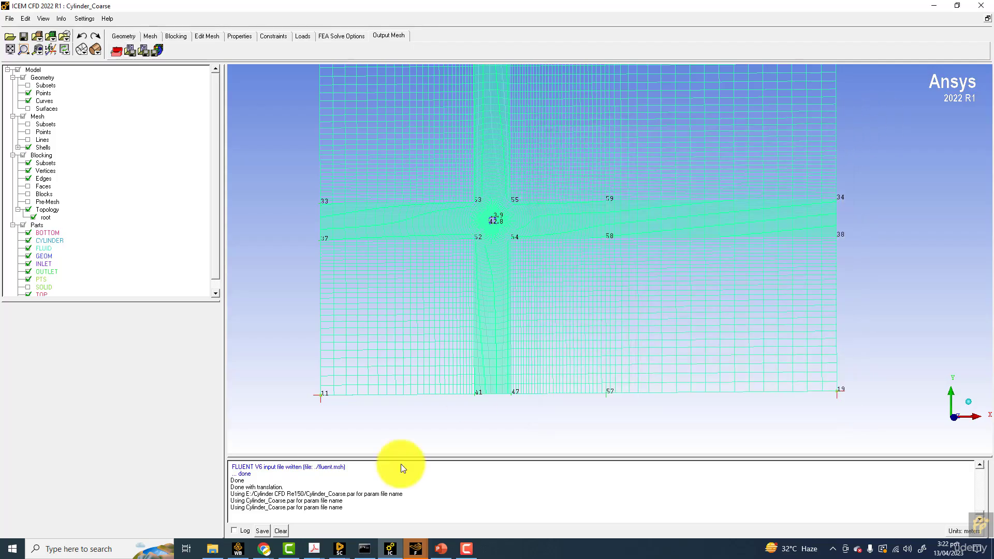
{"action": "left_click", "coordinate": [89, 50]}
Step: Switch to the Cylinder_Coarse Fluent session and close it, returning to the session that holds fluent.msh
{"action": "left_click", "coordinate": [416, 548]}
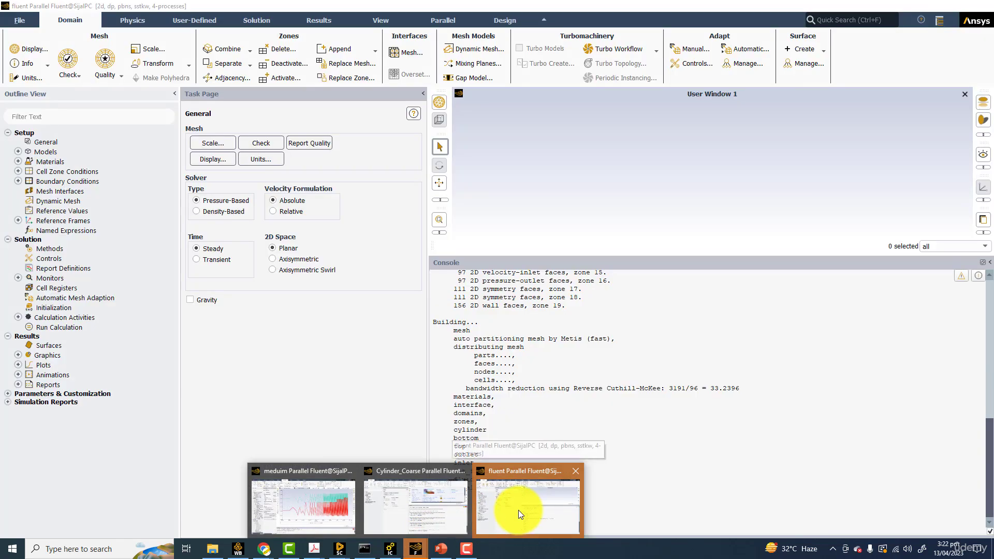
{"action": "left_click", "coordinate": [518, 510]}
{"action": "left_click", "coordinate": [414, 548]}
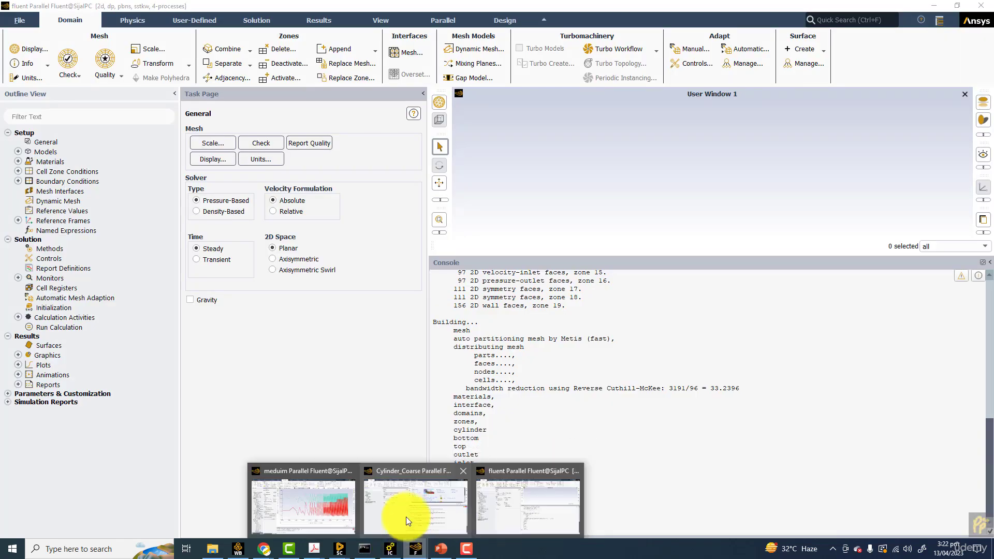
{"action": "left_click", "coordinate": [405, 515]}
{"action": "left_click", "coordinate": [588, 287]}
{"action": "left_click", "coordinate": [980, 6]}
{"action": "left_click", "coordinate": [497, 288]}
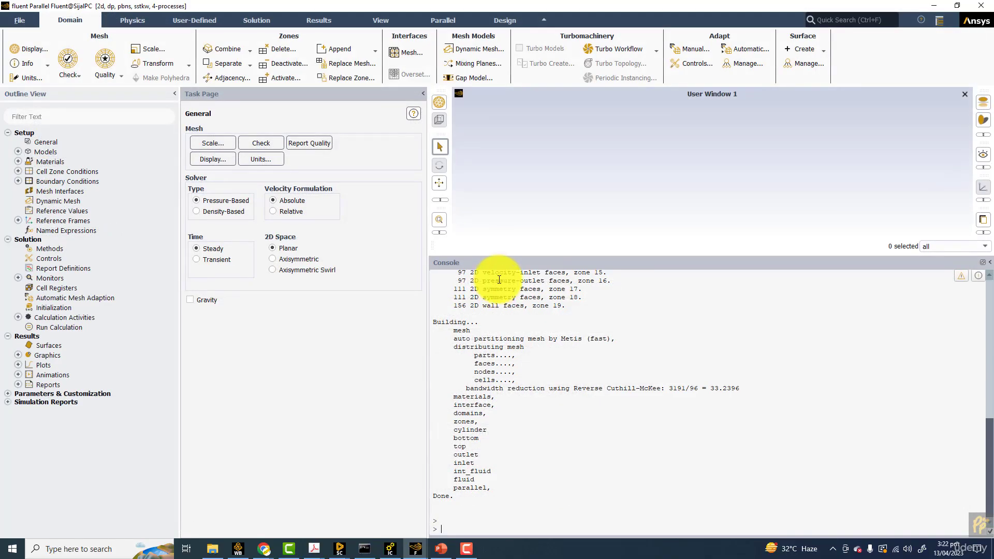
Step: Display the mesh with all surfaces, enlarge the graphics window, and examine the cells around the cylinder
{"action": "left_click", "coordinate": [210, 159]}
{"action": "left_click", "coordinate": [280, 405]}
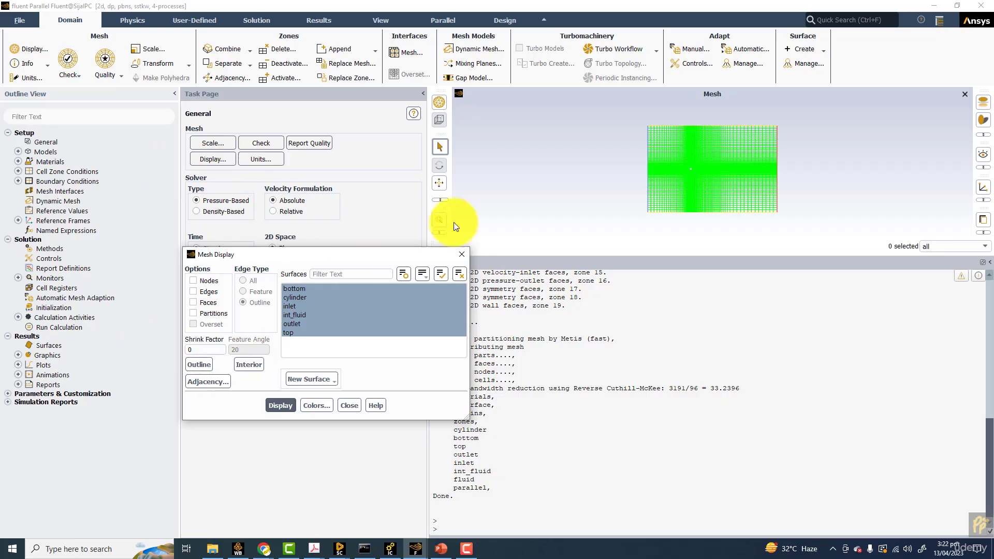
{"action": "left_click_drag", "start_coordinate": [507, 257], "coordinate": [518, 431]}
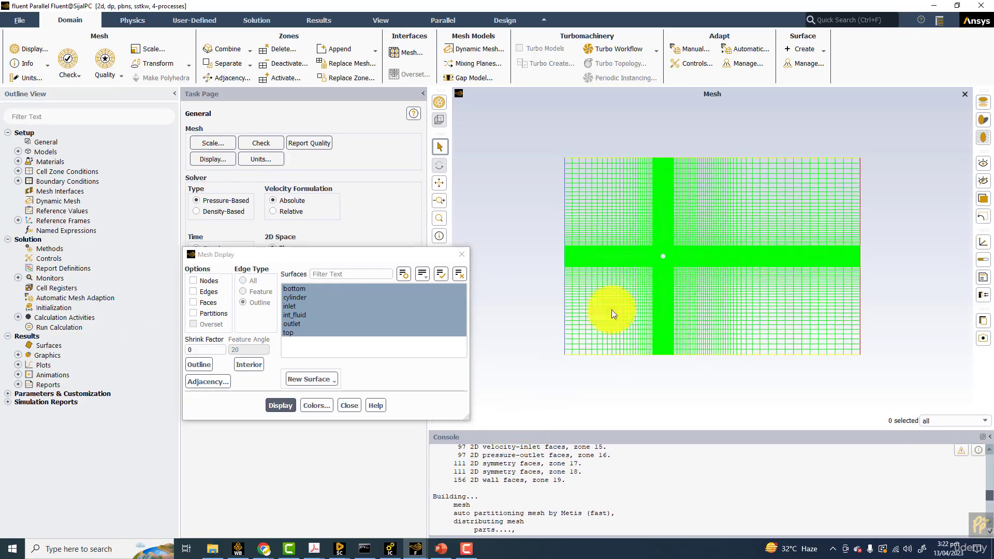
{"action": "scroll", "coordinate": [634, 277], "scroll_direction": "up", "scroll_amount": 3}
{"action": "scroll", "coordinate": [672, 249], "scroll_direction": "up", "scroll_amount": 3}
{"action": "middle_click_drag", "start_coordinate": [710, 214], "coordinate": [552, 322]}
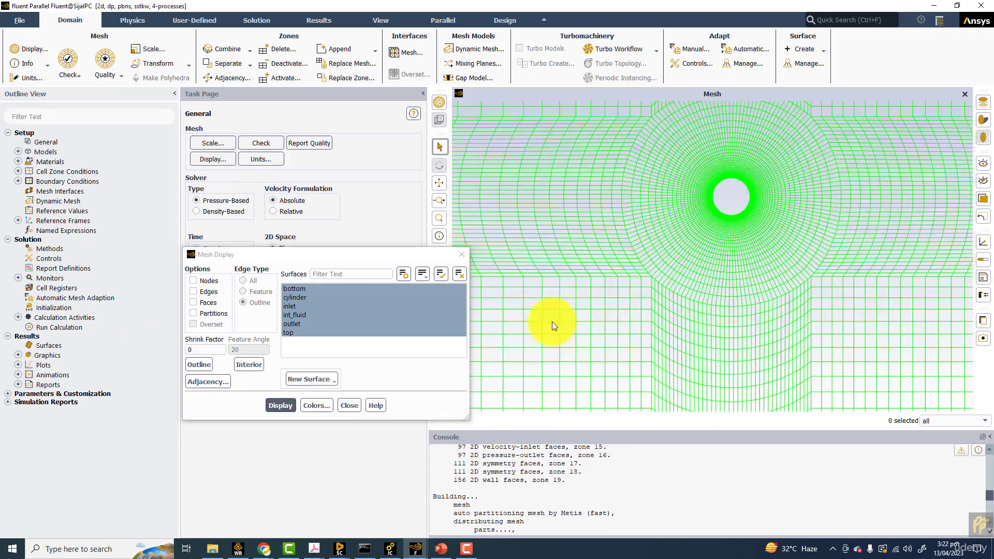
Step: Inspect the fine cell layers at the cylinder wall in Fluent's mesh display
{"action": "scroll", "coordinate": [691, 237], "scroll_direction": "up", "scroll_amount": 3}
{"action": "scroll", "coordinate": [691, 237], "scroll_direction": "up", "scroll_amount": 5}
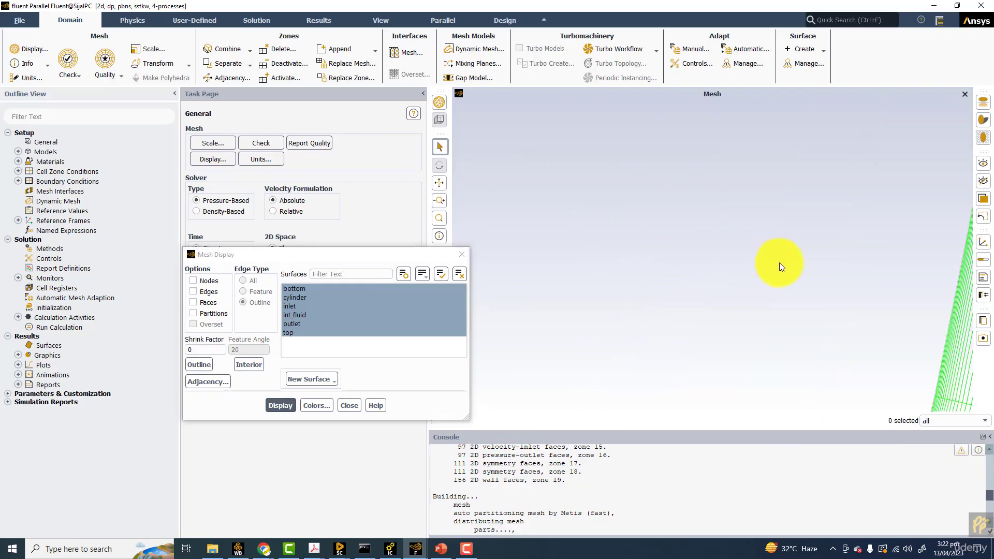
{"action": "scroll", "coordinate": [715, 234], "scroll_direction": "down", "scroll_amount": 6}
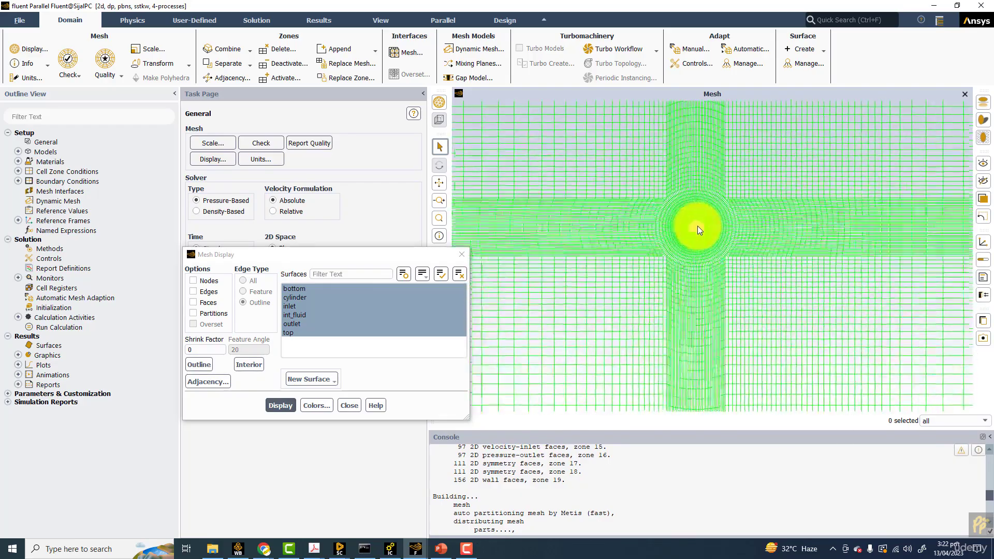
{"action": "scroll", "coordinate": [699, 227], "scroll_direction": "up", "scroll_amount": 5}
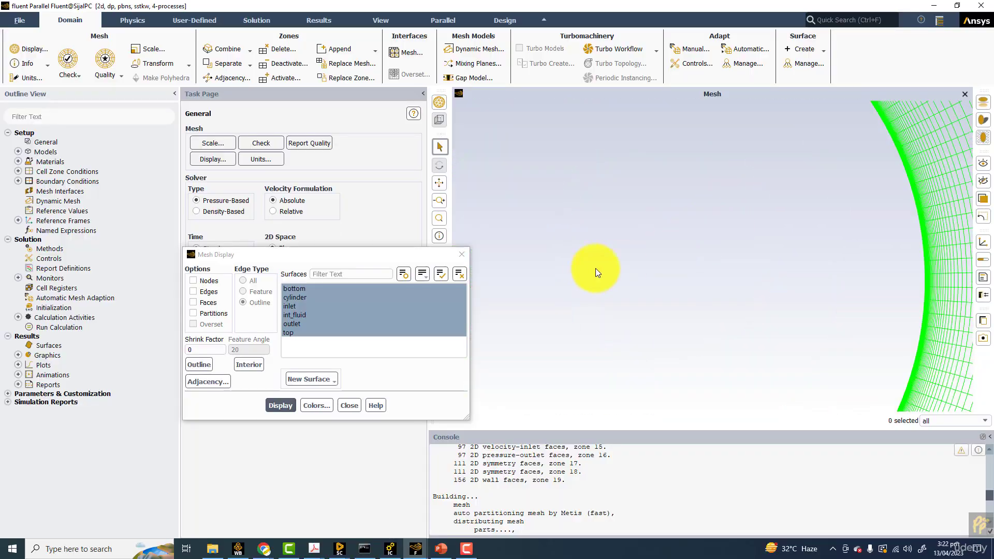
{"action": "scroll", "coordinate": [577, 259], "scroll_direction": "down", "scroll_amount": 5}
{"action": "left_click_drag", "start_coordinate": [577, 262], "coordinate": [632, 250]}
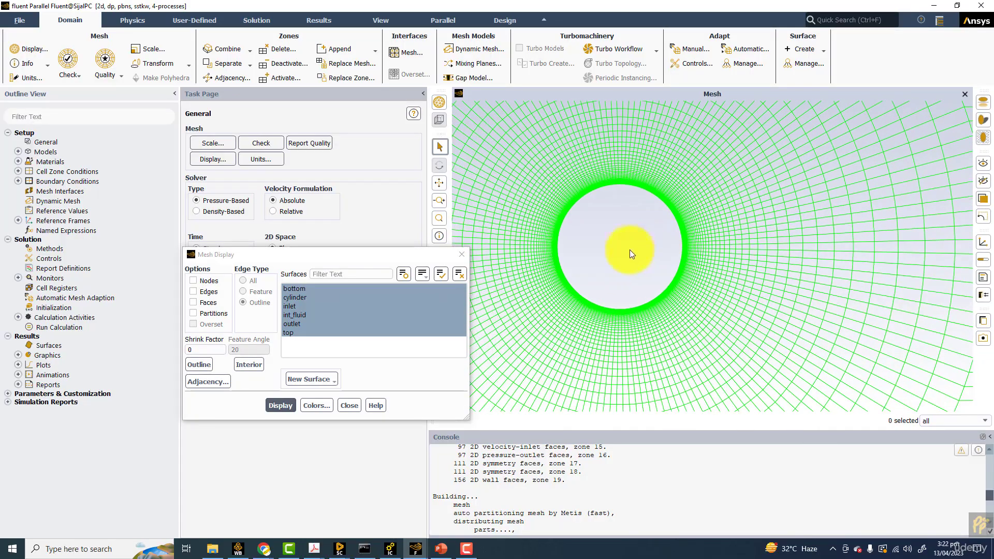
Step: Switch to ICEM CFD and examine the exported shell mesh around the cylinder
{"action": "left_click", "coordinate": [390, 548]}
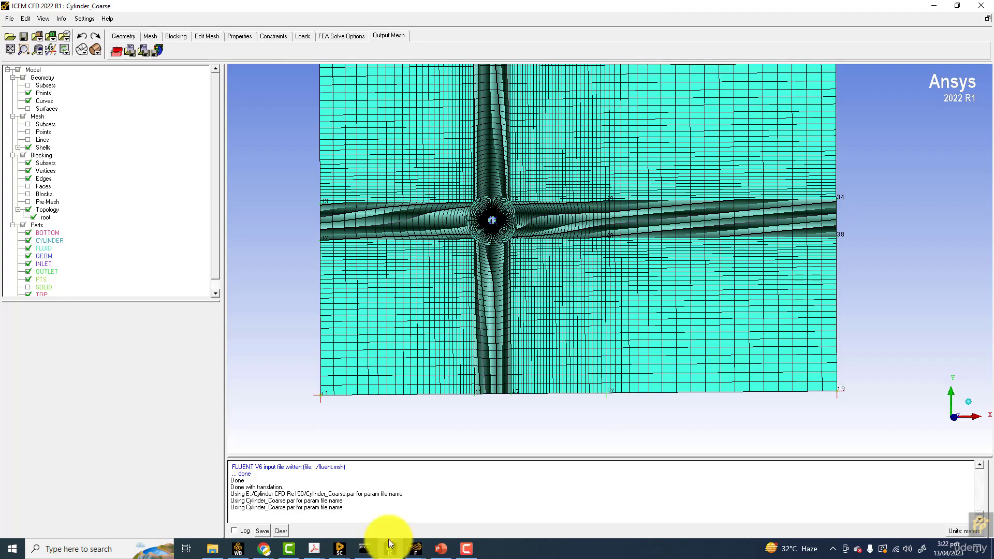
{"action": "scroll", "coordinate": [455, 128], "scroll_direction": "up", "scroll_amount": 3}
{"action": "middle_click_drag", "start_coordinate": [408, 224], "coordinate": [558, 234]}
{"action": "scroll", "coordinate": [559, 234], "scroll_direction": "up", "scroll_amount": 2}
{"action": "middle_click_drag", "start_coordinate": [496, 167], "coordinate": [539, 97]}
{"action": "scroll", "coordinate": [539, 97], "scroll_direction": "up", "scroll_amount": 2}
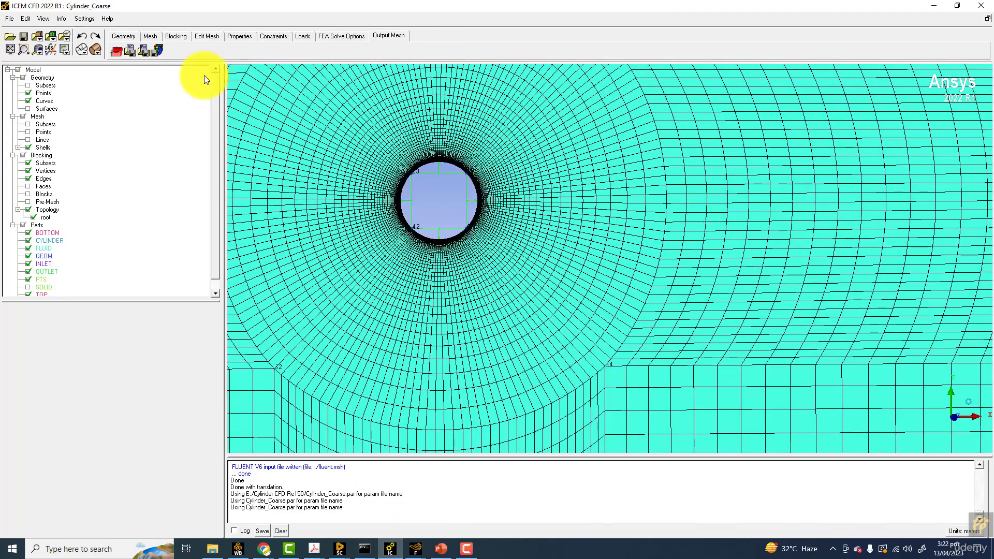
Step: In the pre-mesh edge parameters, set Spacing 2 of the radial edge 55-49 to 1e-03 and apply it
{"action": "left_click", "coordinate": [172, 35]}
{"action": "left_click", "coordinate": [223, 50]}
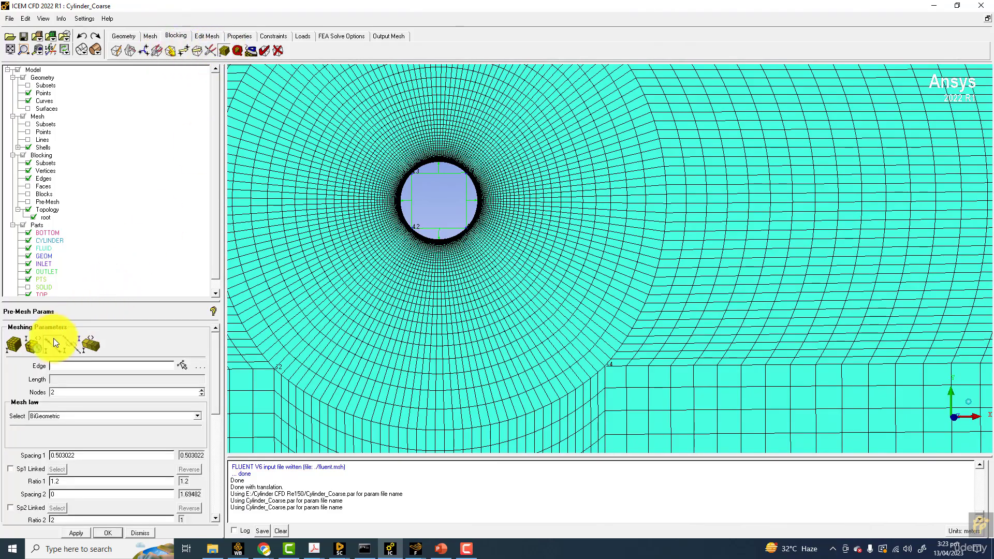
{"action": "left_click", "coordinate": [480, 162]}
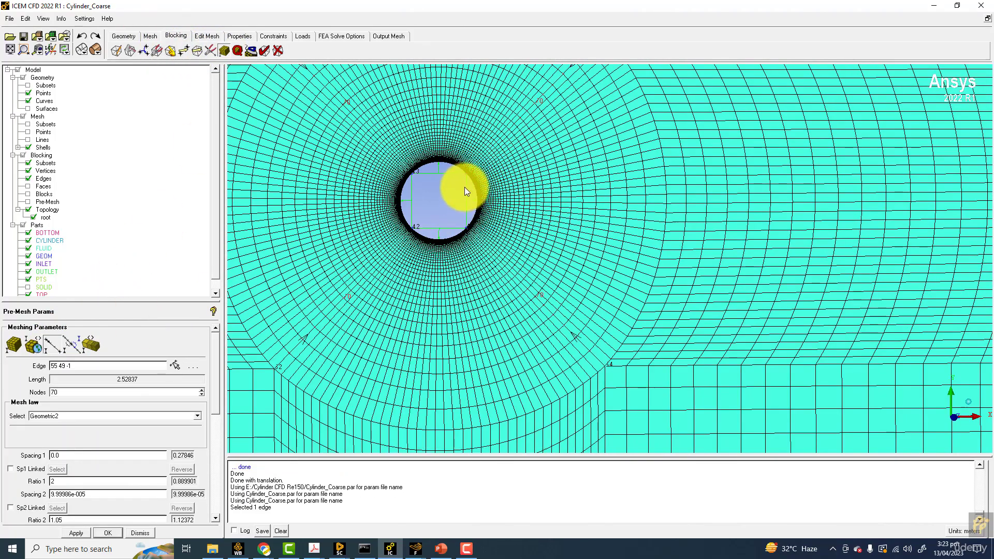
{"action": "left_click", "coordinate": [97, 496]}
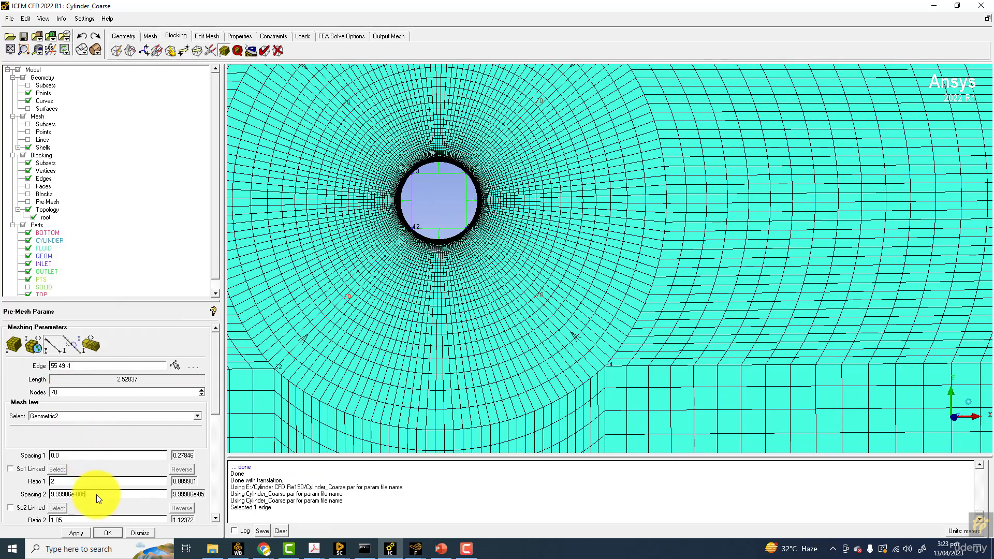
{"action": "left_click_drag", "start_coordinate": [93, 493], "coordinate": [11, 493]}
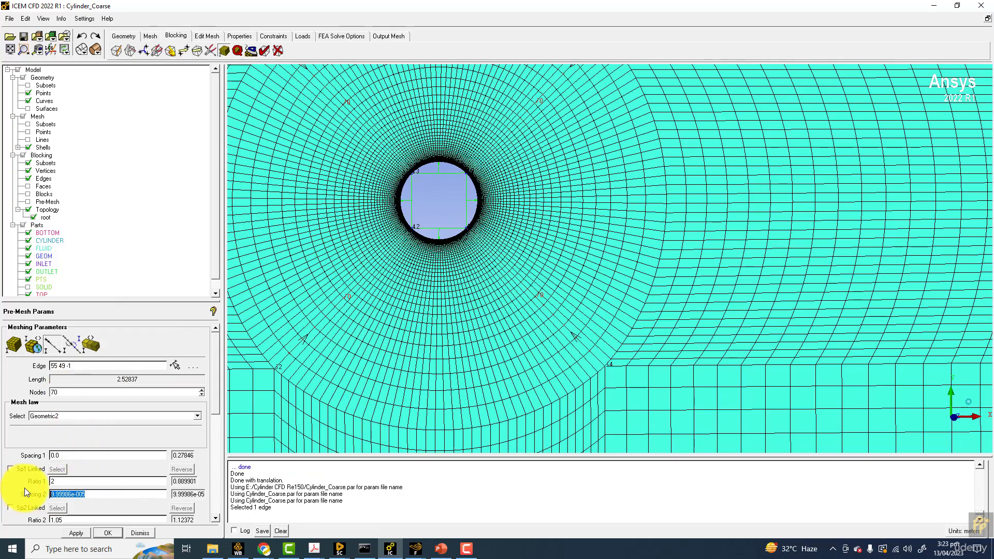
{"action": "type", "text": "1e"}
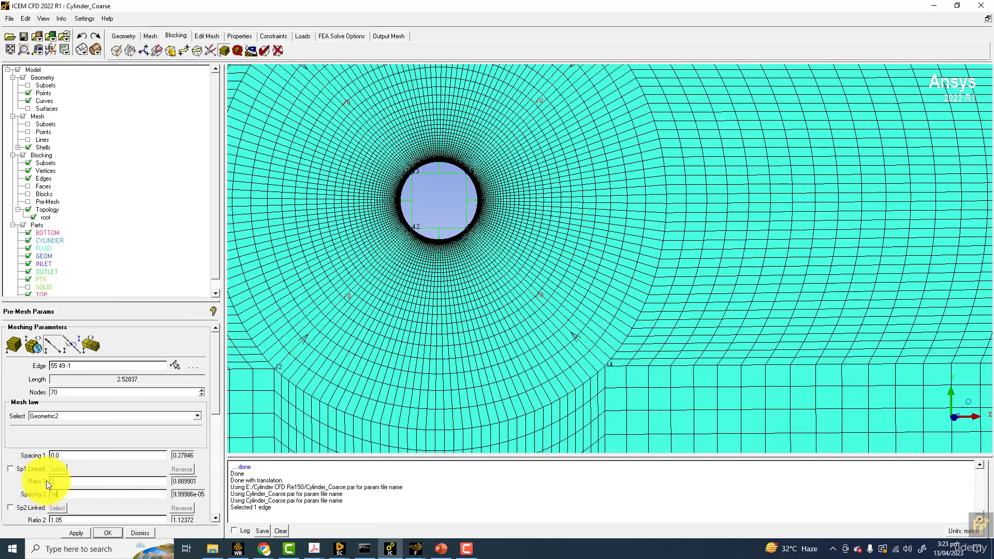
{"action": "type", "text": "-03"}
{"action": "left_click", "coordinate": [77, 533]}
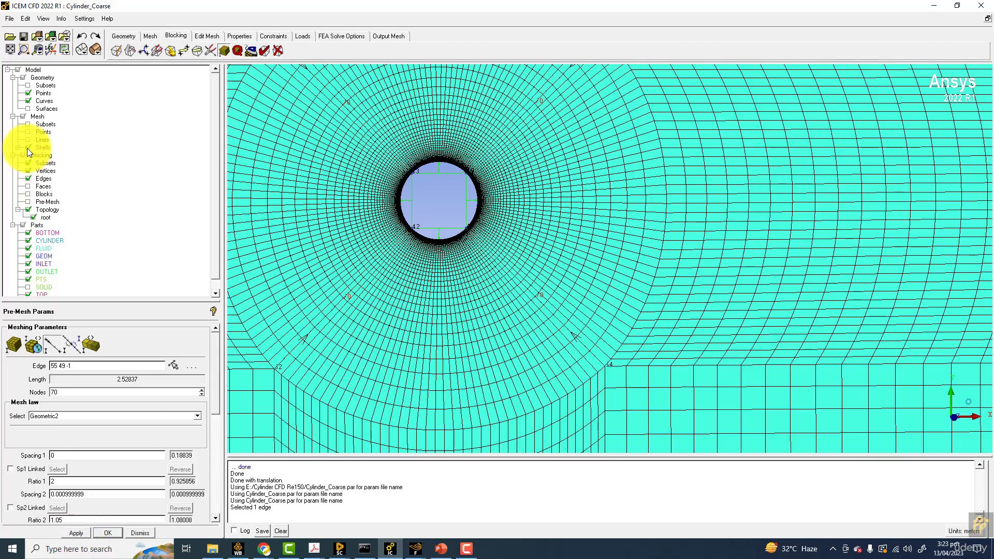
Step: Hide the mesh shells and display the recomputed pre-mesh
{"action": "left_click", "coordinate": [28, 147]}
{"action": "left_click", "coordinate": [28, 201]}
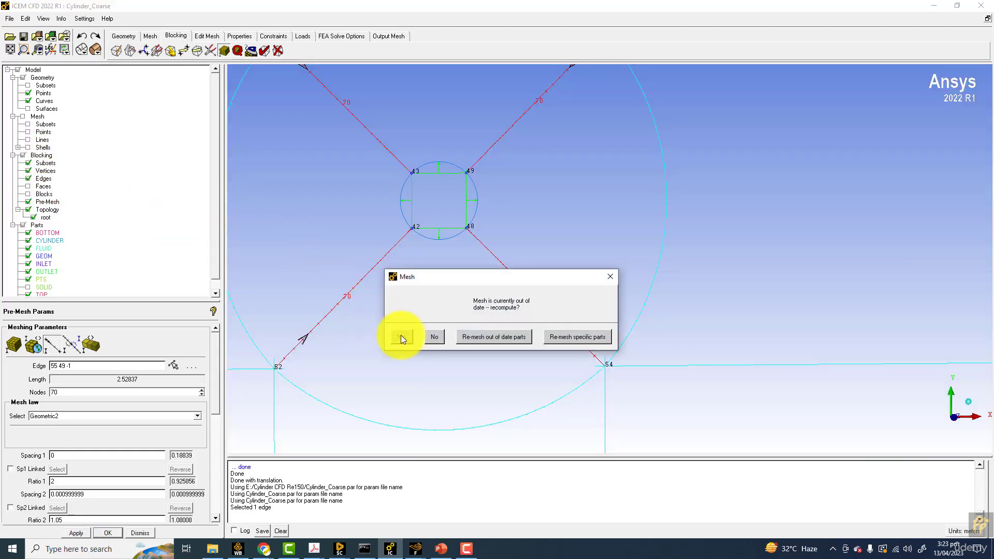
{"action": "left_click", "coordinate": [403, 334]}
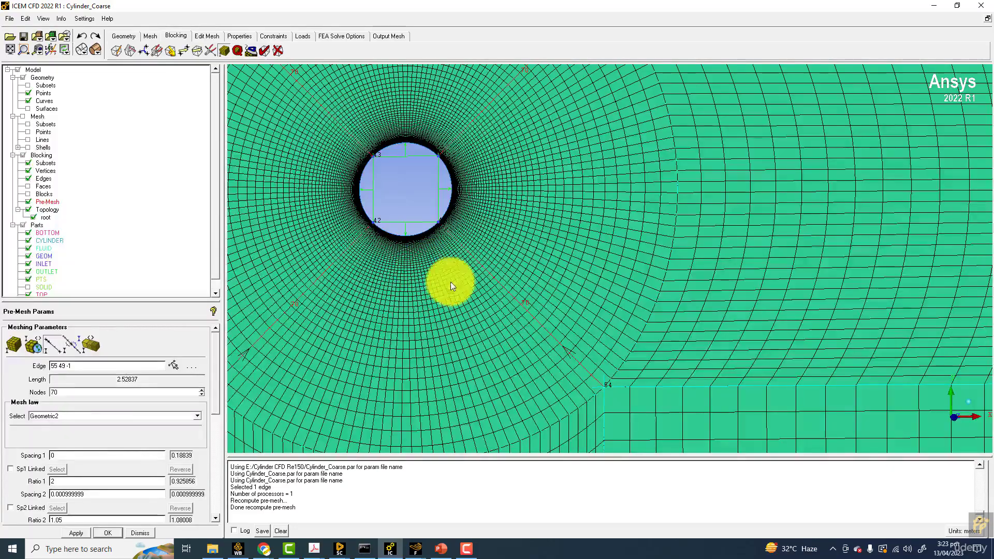
{"action": "left_click", "coordinate": [76, 533]}
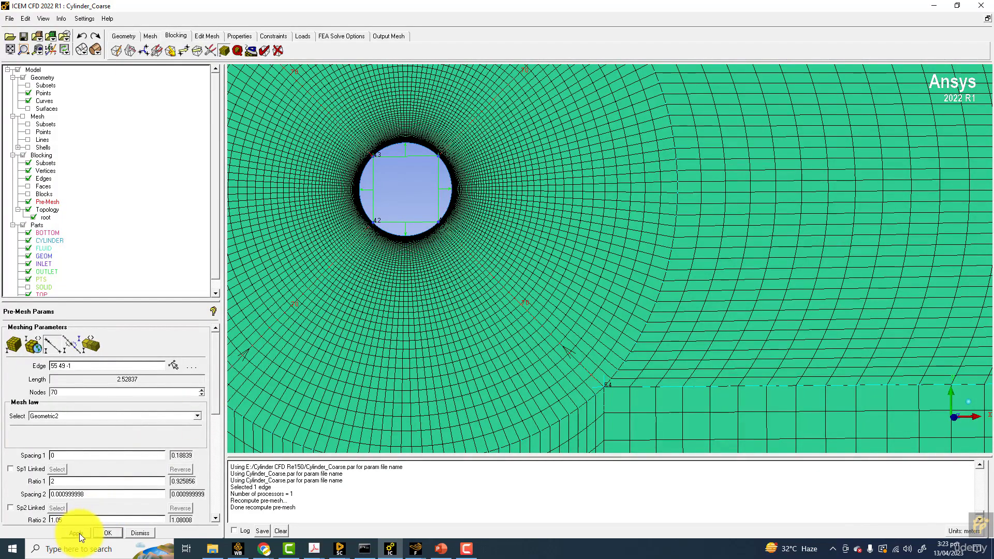
Step: Set Spacing 2 of the radial edge 55-49 to 0.005, apply it, and recompute the pre-mesh
{"action": "scroll", "coordinate": [523, 291], "scroll_direction": "up", "scroll_amount": 5}
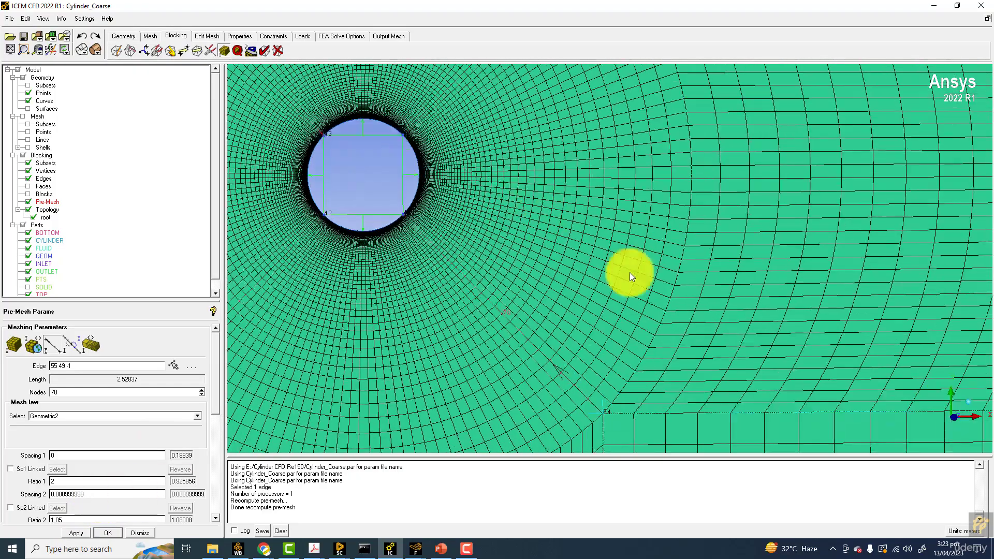
{"action": "scroll", "coordinate": [666, 291], "scroll_direction": "down", "scroll_amount": 8}
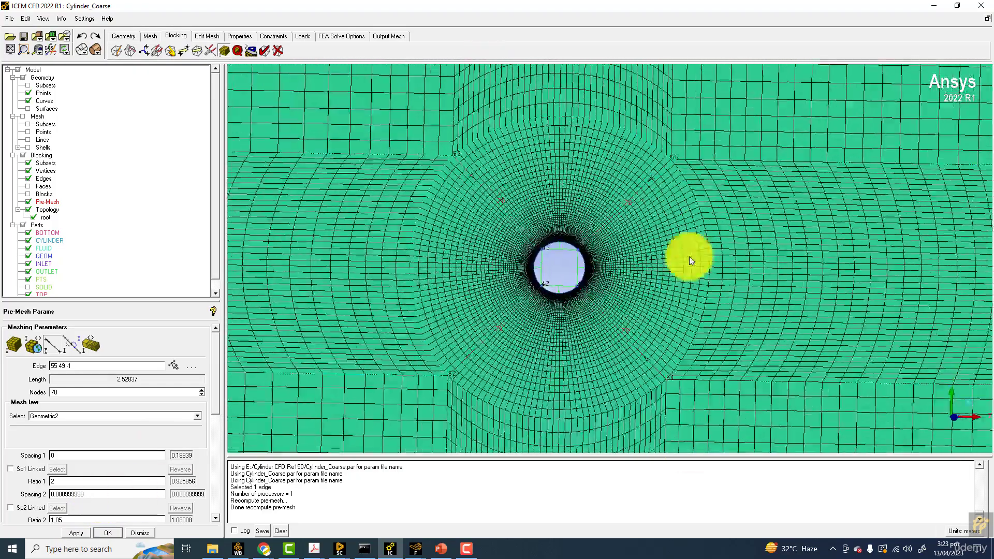
{"action": "middle_click_drag", "start_coordinate": [644, 300], "coordinate": [487, 287]}
{"action": "scroll", "coordinate": [423, 288], "scroll_direction": "up", "scroll_amount": 5}
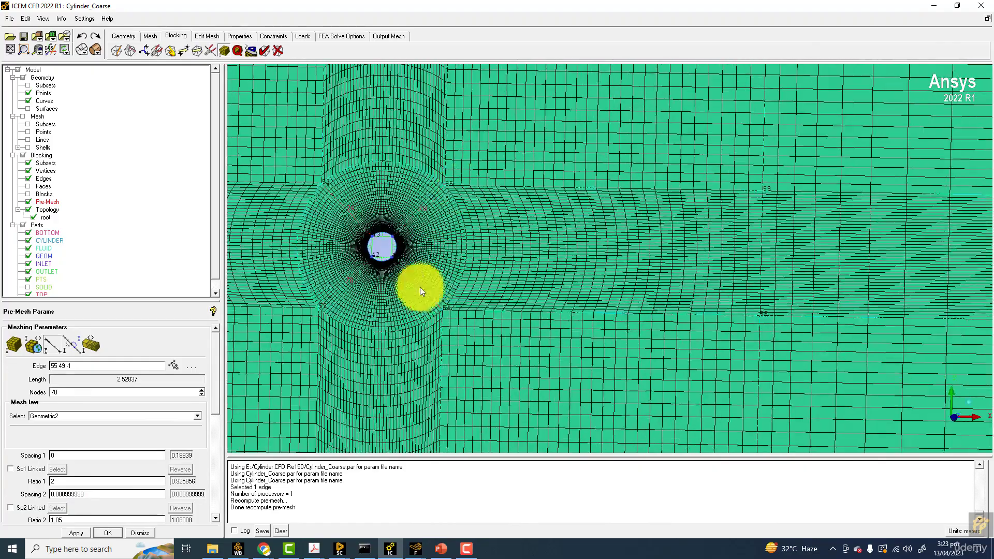
{"action": "middle_click_drag", "start_coordinate": [380, 324], "coordinate": [659, 337]}
{"action": "scroll", "coordinate": [575, 216], "scroll_direction": "up", "scroll_amount": 5}
{"action": "middle_click_drag", "start_coordinate": [575, 216], "coordinate": [544, 193]}
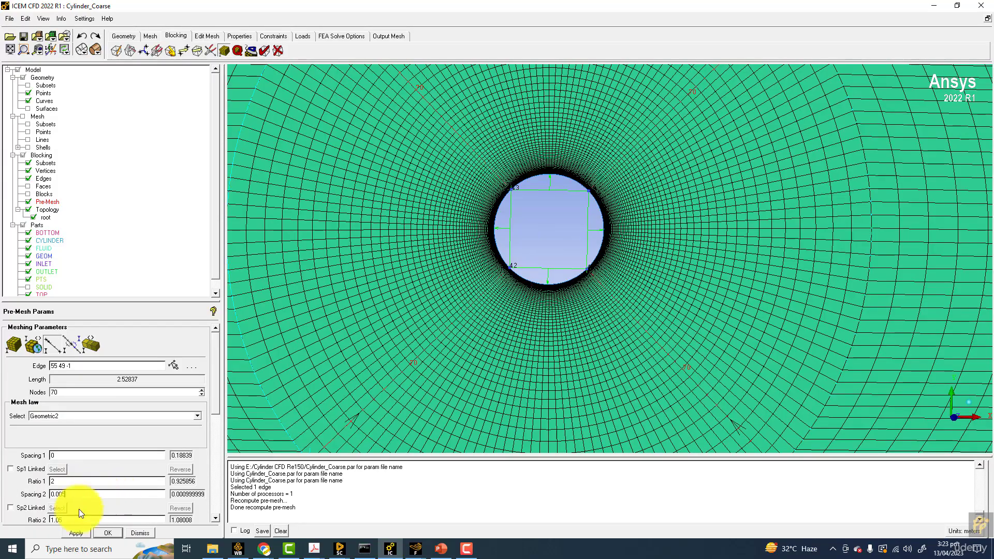
{"action": "left_click", "coordinate": [81, 531]}
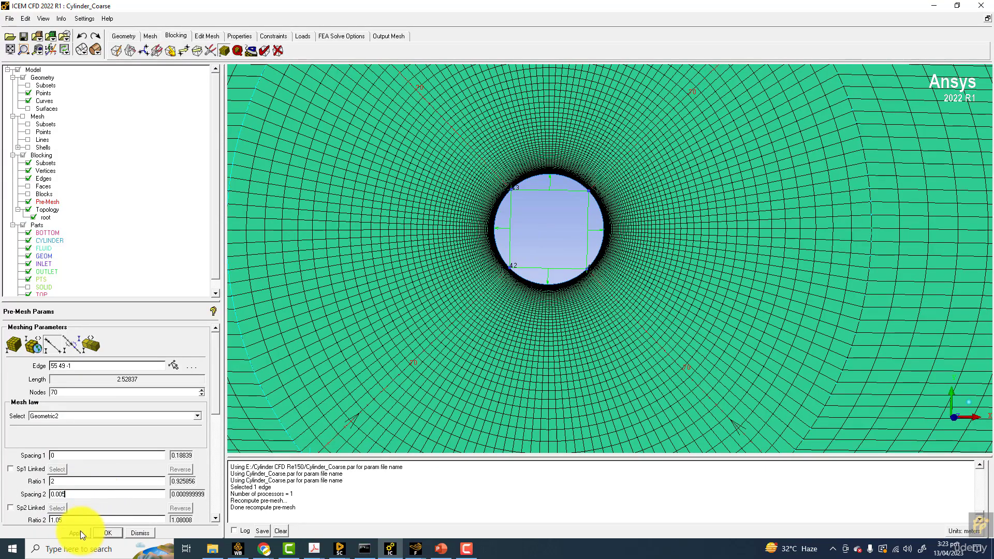
{"action": "right_click", "coordinate": [44, 202]}
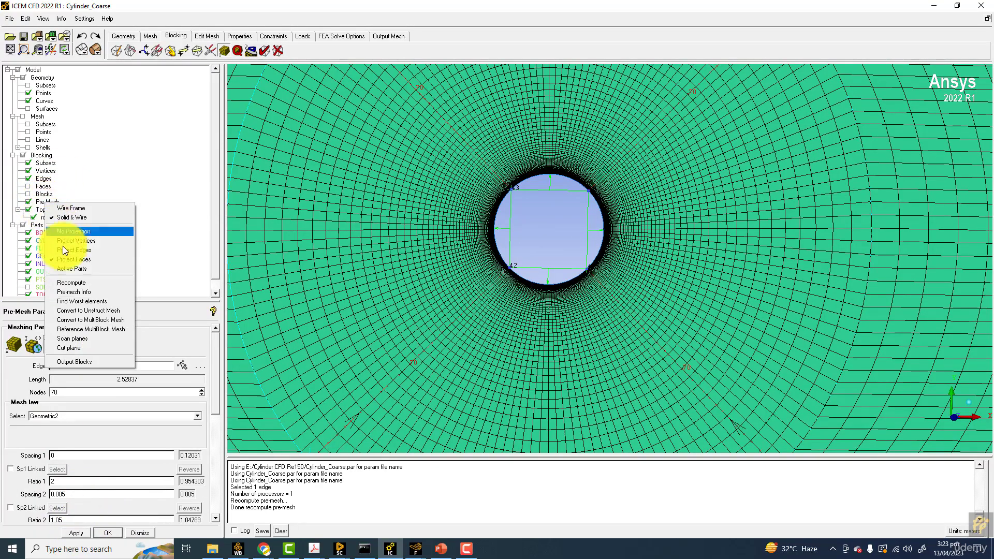
{"action": "left_click", "coordinate": [71, 283]}
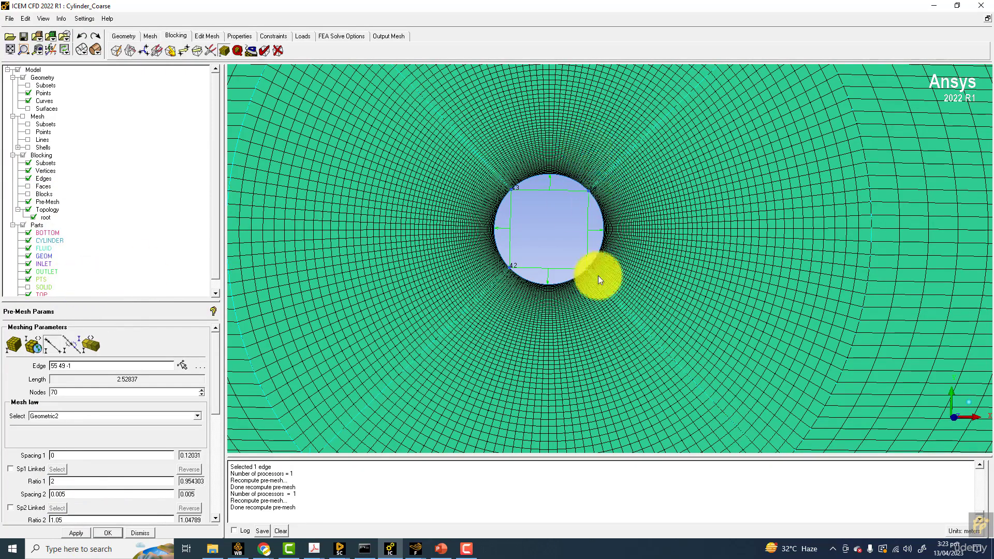
Step: Match the spacing of the horizontal and vertical edges meeting at vertex 55 to the reference radial edge 55-49
{"action": "scroll", "coordinate": [599, 272], "scroll_direction": "down", "scroll_amount": 6}
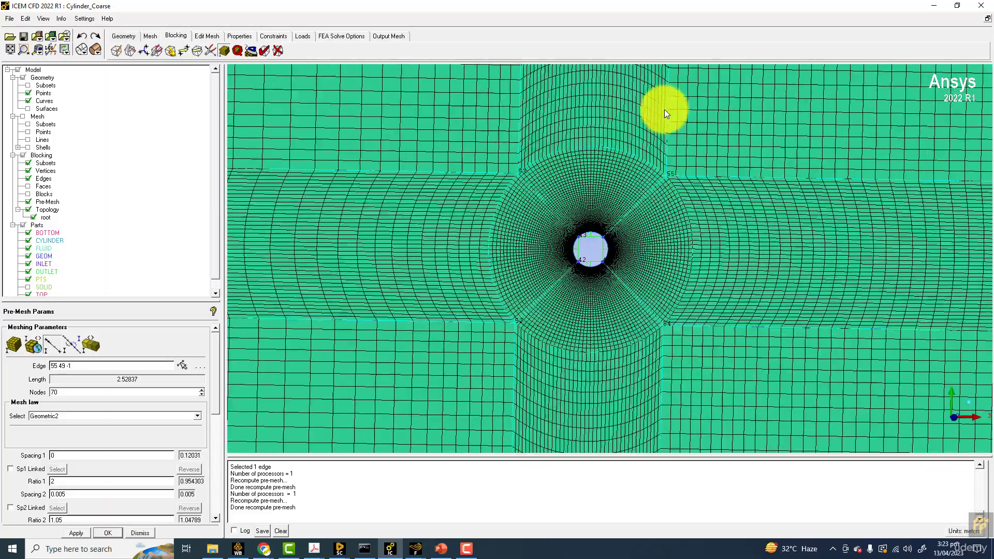
{"action": "scroll", "coordinate": [665, 114], "scroll_direction": "up", "scroll_amount": 5}
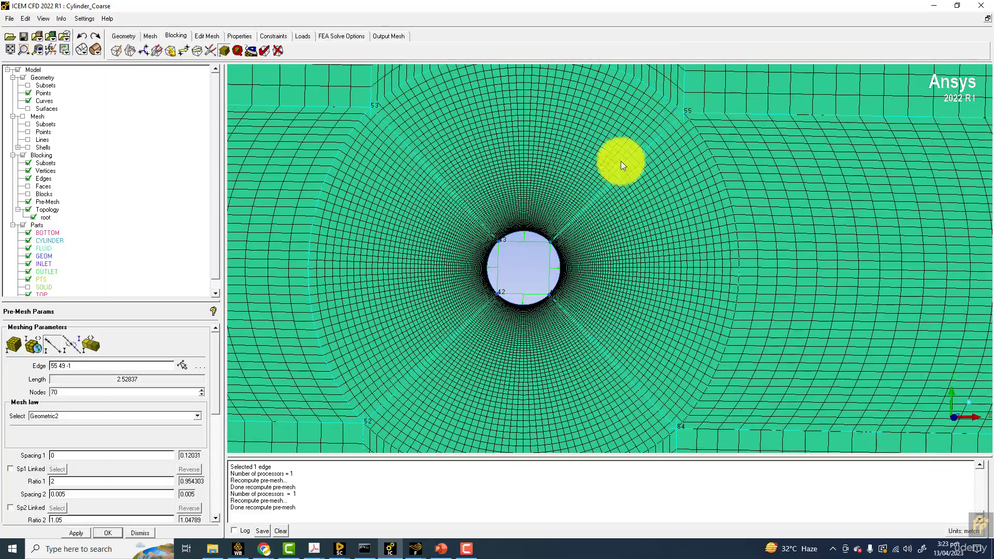
{"action": "scroll", "coordinate": [688, 188], "scroll_direction": "up", "scroll_amount": 2}
{"action": "middle_click_drag", "start_coordinate": [703, 144], "coordinate": [630, 260]}
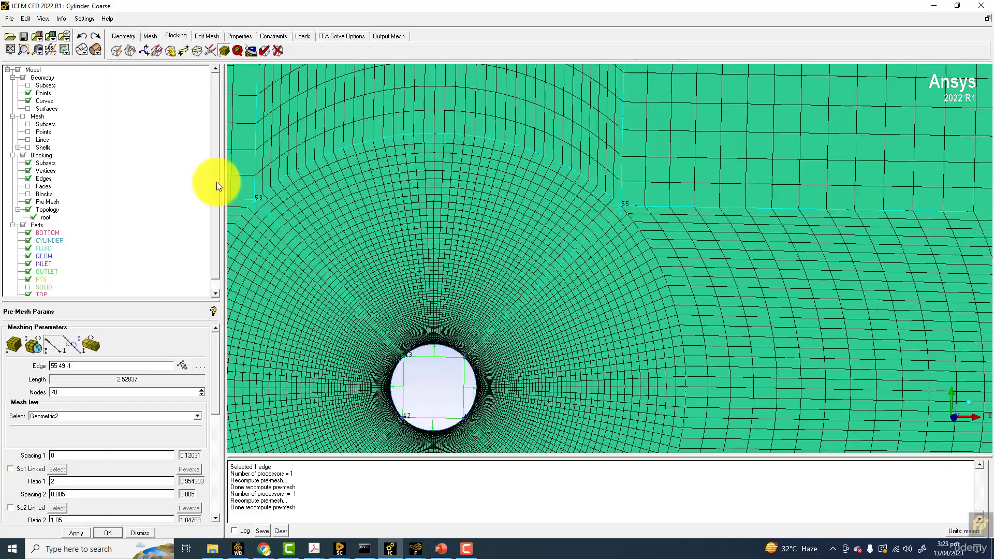
{"action": "left_click", "coordinate": [71, 344]}
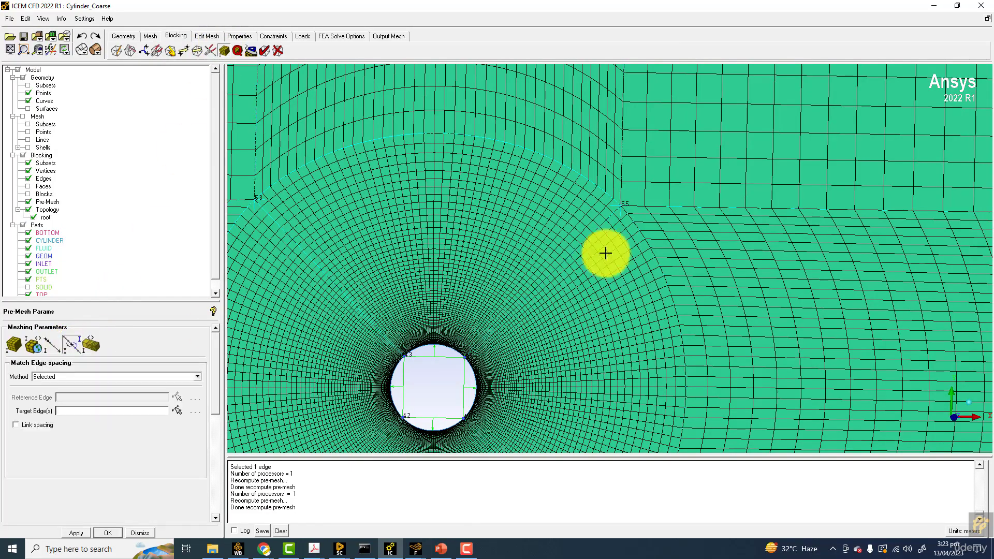
{"action": "left_click", "coordinate": [647, 214]}
{"action": "middle_click", "coordinate": [632, 221]}
{"action": "left_click", "coordinate": [607, 209]}
{"action": "left_click", "coordinate": [622, 176]}
{"action": "middle_click", "coordinate": [564, 241]}
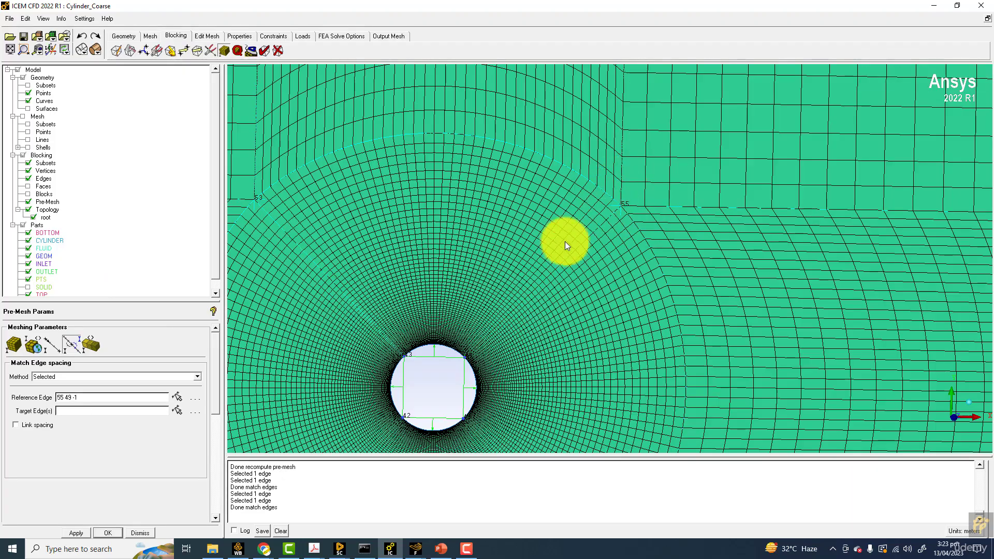
Step: Match the vertical edges outside vertices 53 and 54 to the spacing of radial edges 53-43 and 54-48
{"action": "scroll", "coordinate": [599, 257], "scroll_direction": "down", "scroll_amount": 5}
{"action": "left_click", "coordinate": [422, 249]}
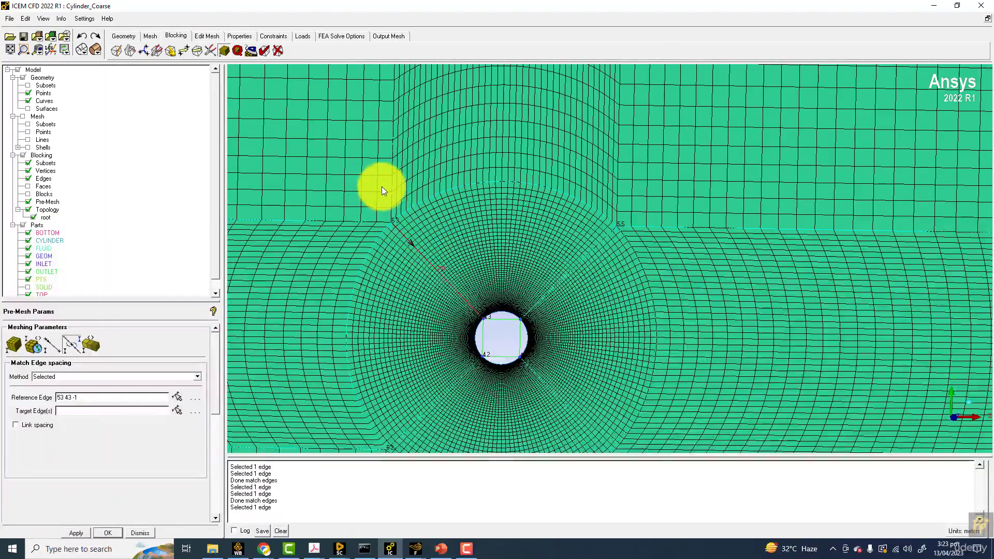
{"action": "left_click", "coordinate": [393, 183]}
{"action": "middle_click", "coordinate": [393, 182]}
{"action": "scroll", "coordinate": [573, 377], "scroll_direction": "down", "scroll_amount": 3}
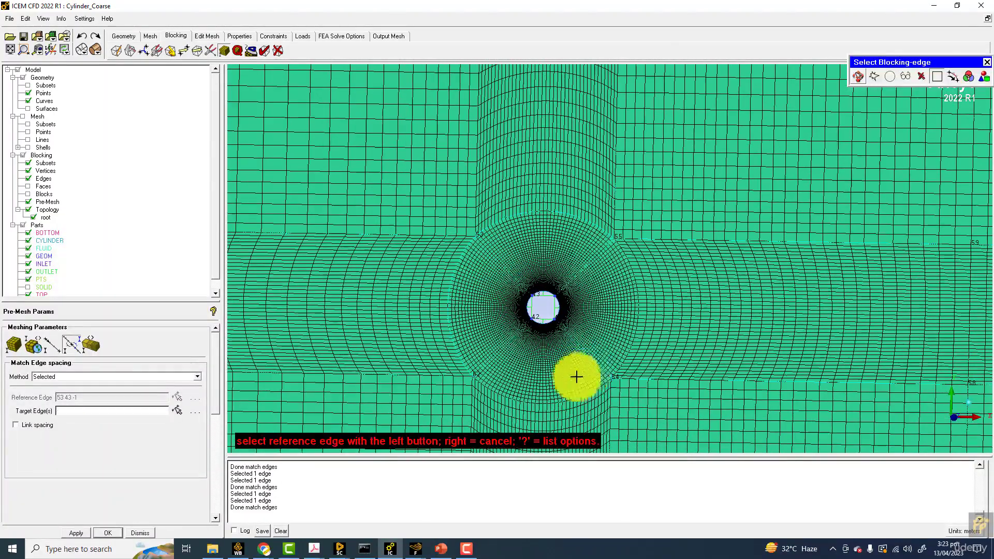
{"action": "left_click", "coordinate": [612, 405]}
{"action": "left_click", "coordinate": [614, 402]}
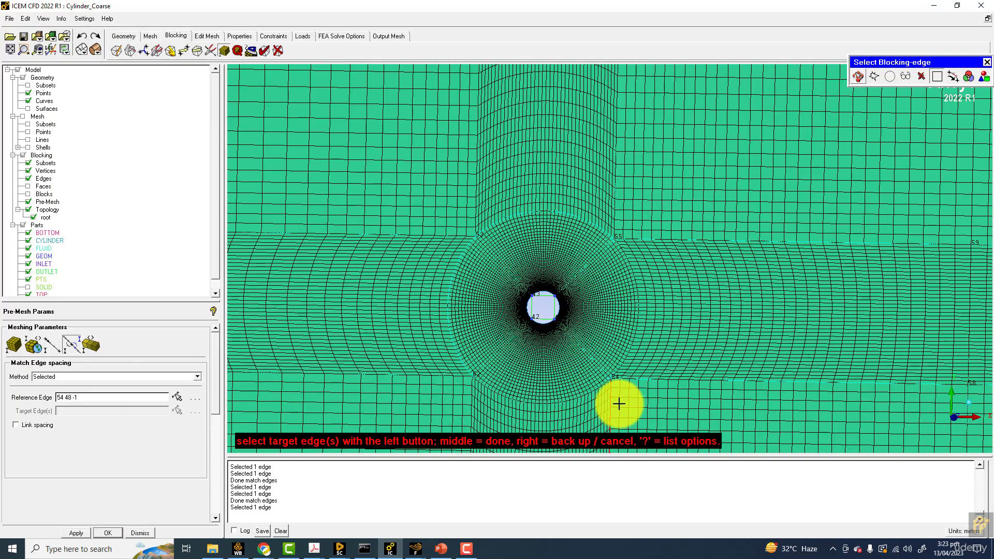
{"action": "middle_click", "coordinate": [616, 402]}
Step: Check the pre-mesh edge parameters of edges 55-50, 55-59 and 53-44 after the spacing match
{"action": "left_click", "coordinate": [52, 345]}
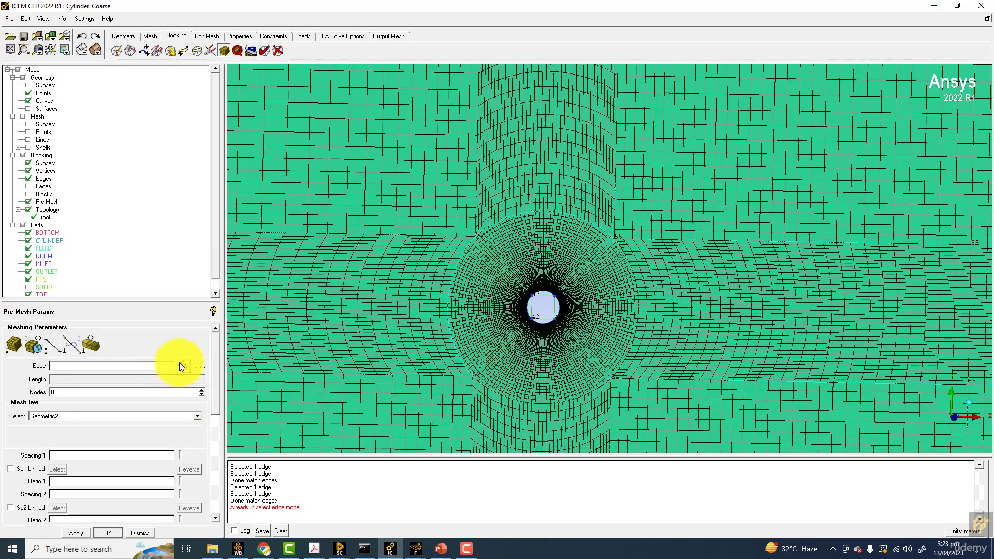
{"action": "left_click", "coordinate": [183, 364]}
{"action": "left_click", "coordinate": [422, 276]}
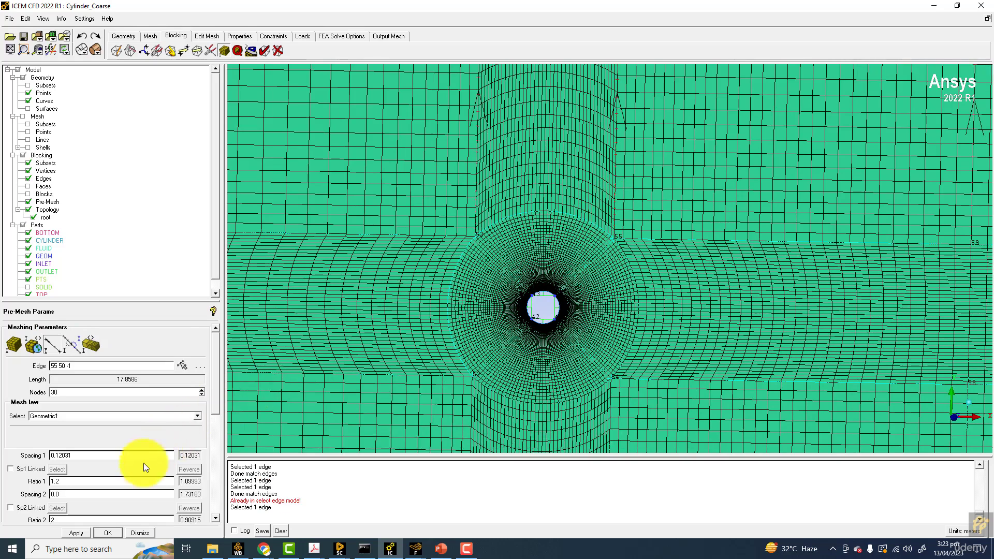
{"action": "left_click", "coordinate": [54, 346]}
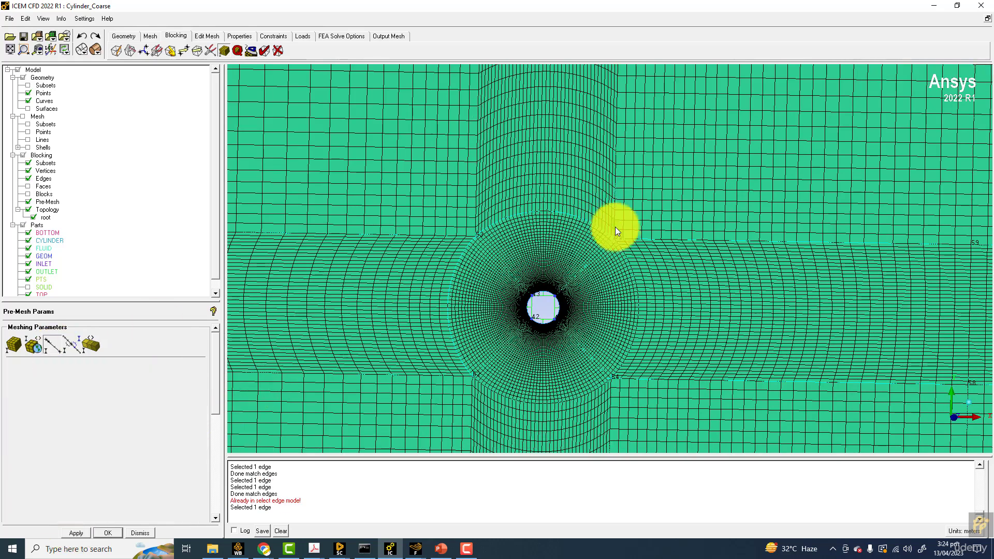
{"action": "left_click", "coordinate": [650, 237]}
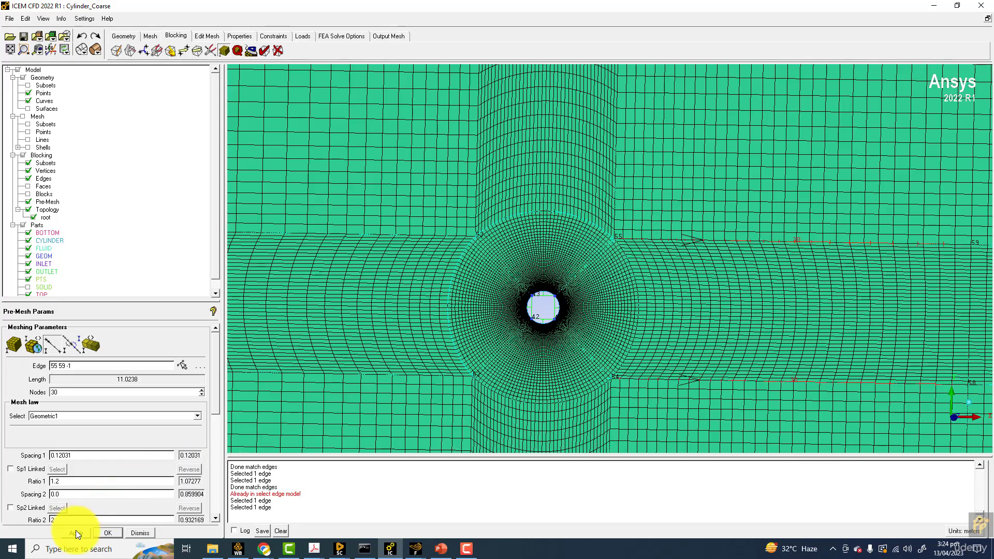
{"action": "left_click", "coordinate": [57, 346]}
{"action": "left_click", "coordinate": [447, 215]}
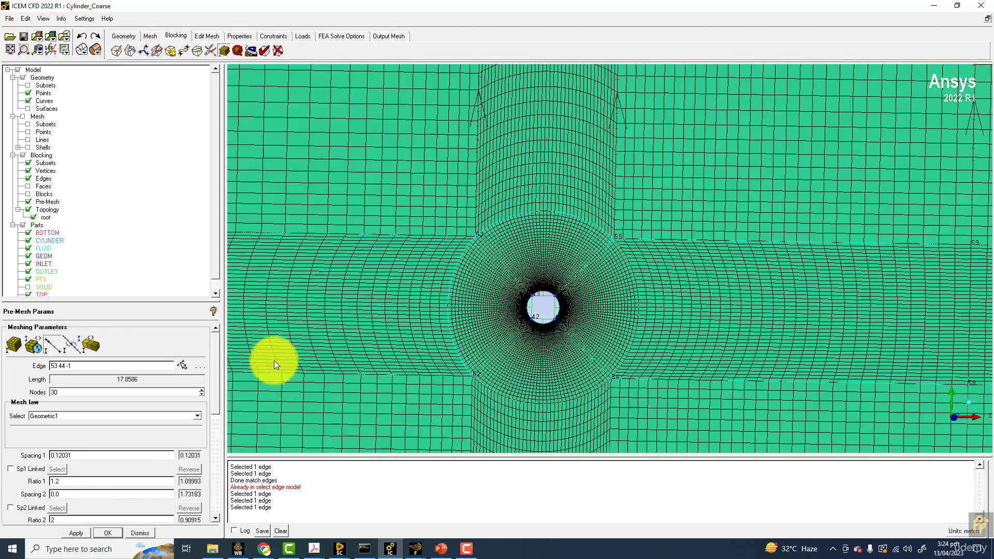
Step: Apply the edge parameters of the horizontal edge outside vertex 53 and of edge 47-54, and recompute the pre-mesh
{"action": "left_click", "coordinate": [53, 346]}
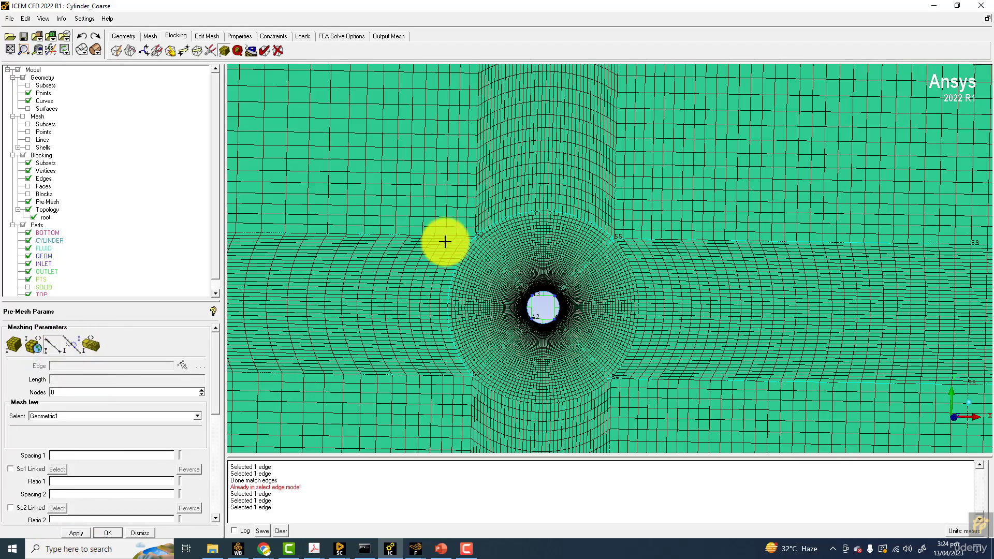
{"action": "left_click", "coordinate": [300, 234]}
{"action": "left_click", "coordinate": [87, 533]}
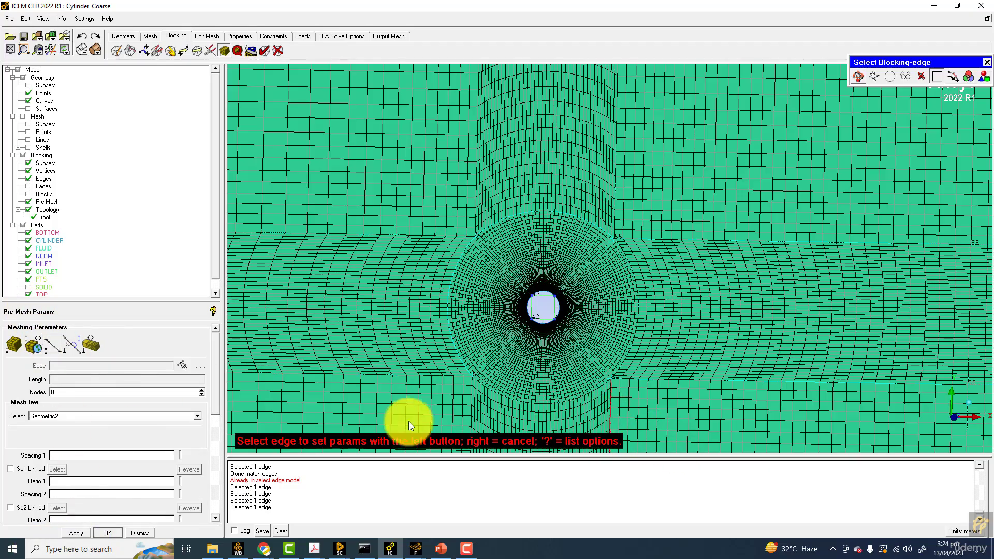
{"action": "left_click", "coordinate": [444, 417]}
{"action": "left_click", "coordinate": [82, 533]}
{"action": "right_click", "coordinate": [52, 203]}
{"action": "left_click", "coordinate": [91, 282]}
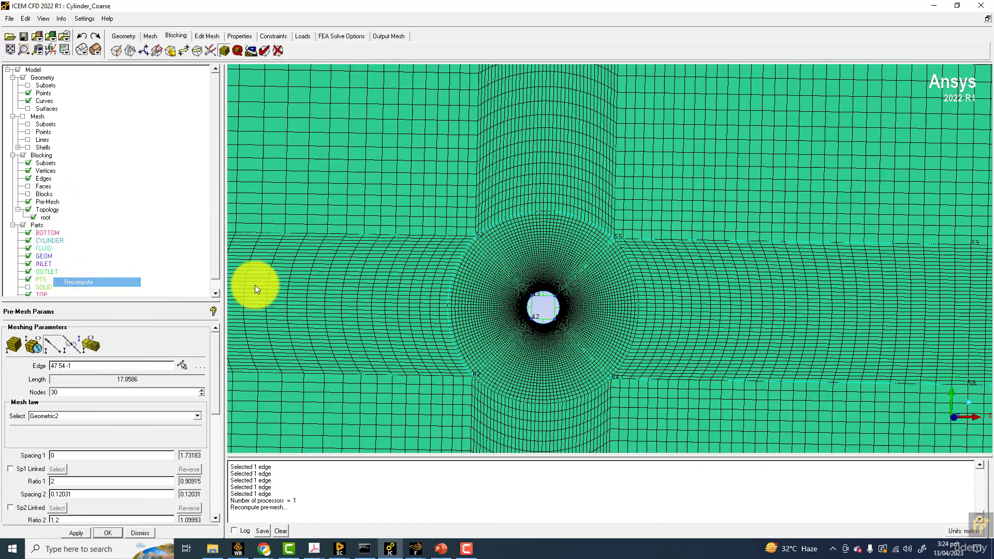
Step: Set the node count of edge 55-59 behind the cylinder to 40 and recompute the pre-mesh
{"action": "scroll", "coordinate": [643, 321], "scroll_direction": "down", "scroll_amount": 3}
{"action": "middle_click_drag", "start_coordinate": [716, 295], "coordinate": [580, 258]}
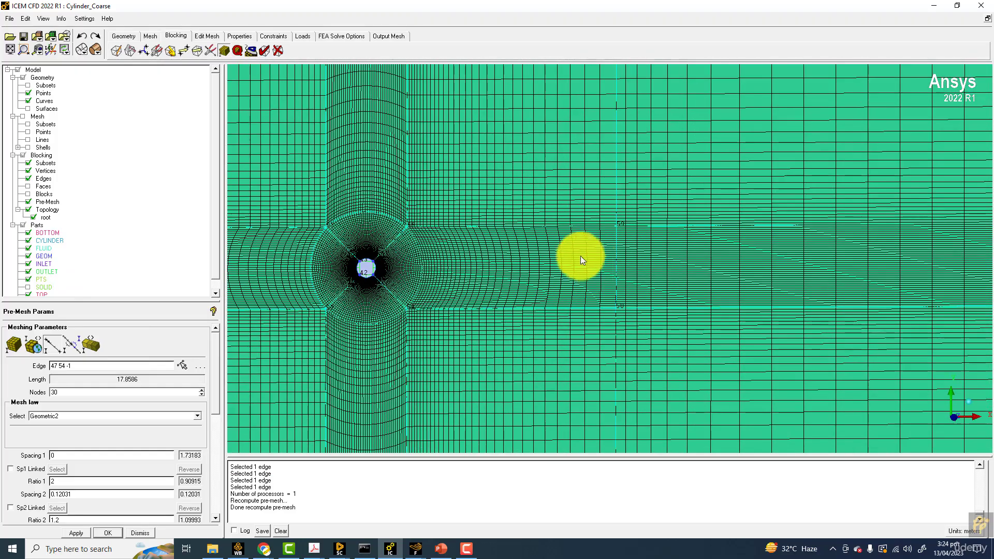
{"action": "left_click", "coordinate": [78, 345]}
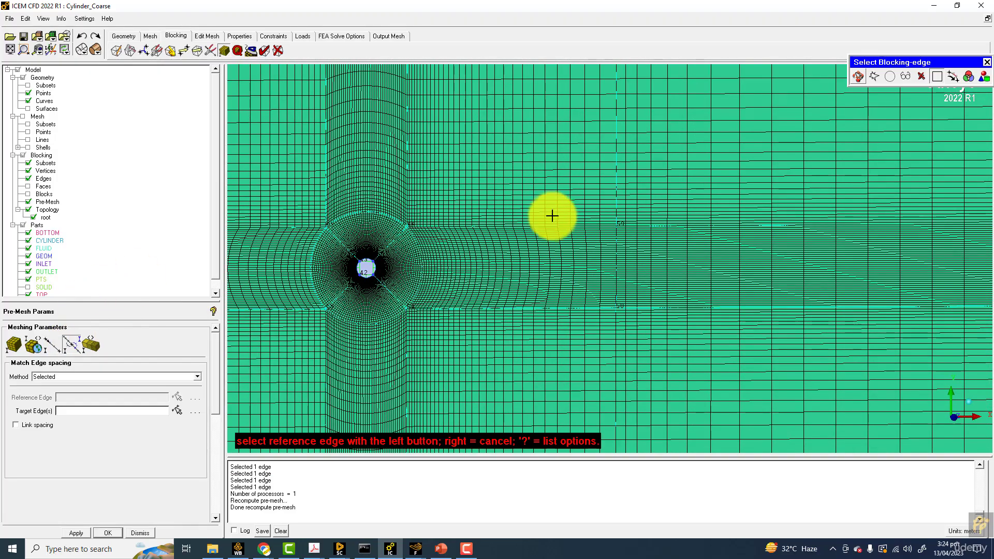
{"action": "left_click", "coordinate": [51, 344]}
{"action": "left_click", "coordinate": [183, 366]}
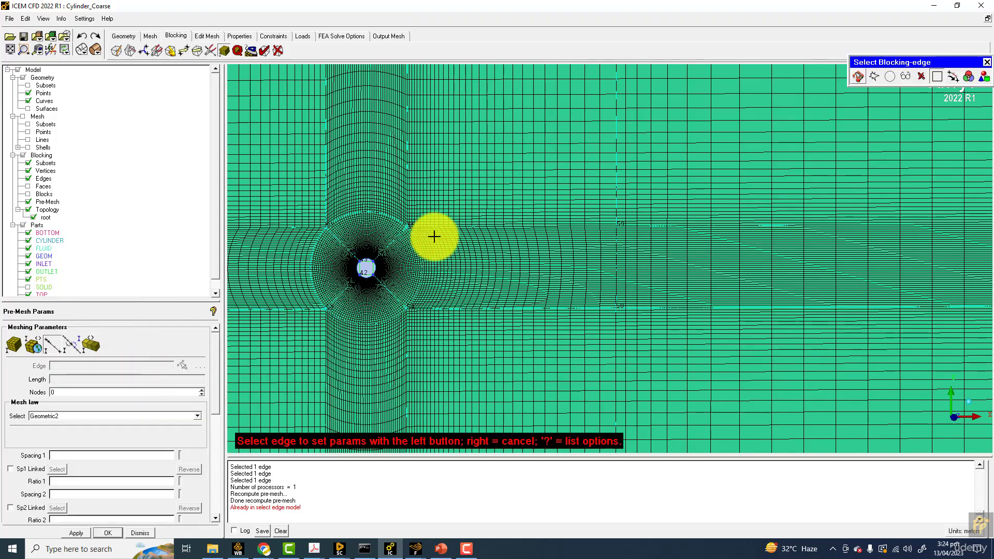
{"action": "left_click", "coordinate": [440, 228]}
{"action": "double_click", "coordinate": [81, 395]}
{"action": "type", "text": "4"}
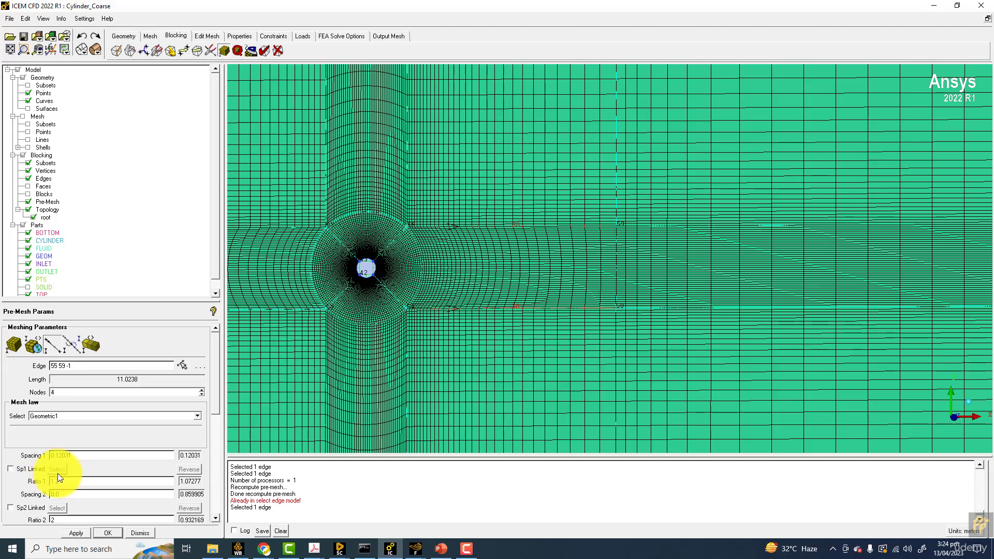
{"action": "right_click", "coordinate": [46, 212]}
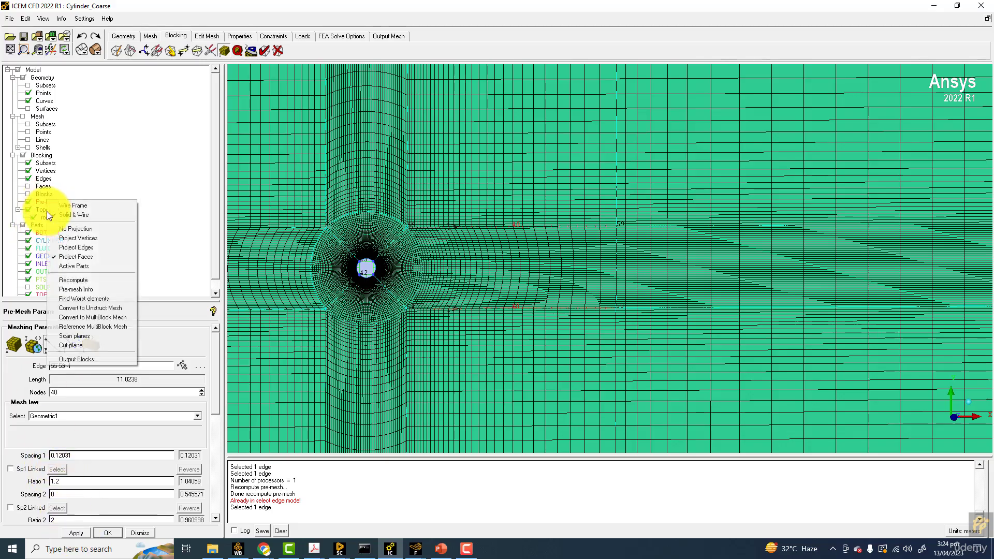
{"action": "left_click", "coordinate": [67, 282]}
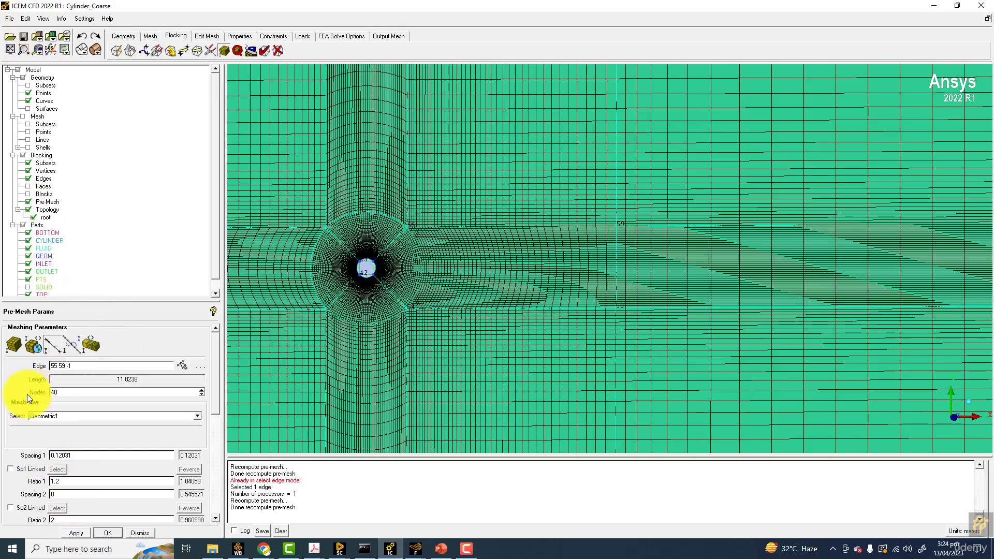
Step: Match the spacing of the downstream edge 59-34 to the reference edge 55-59
{"action": "left_click", "coordinate": [73, 346]}
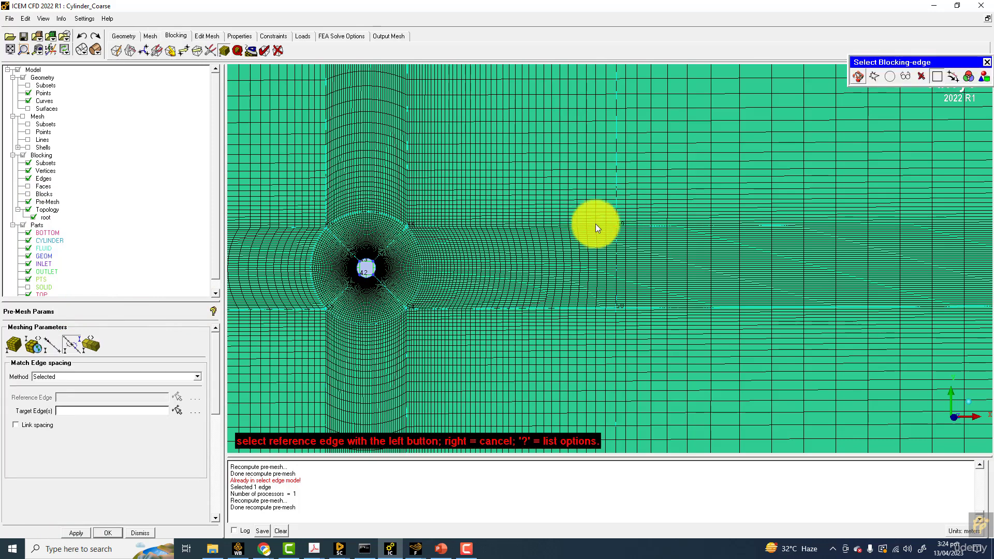
{"action": "left_click", "coordinate": [642, 226]}
{"action": "middle_click", "coordinate": [643, 230]}
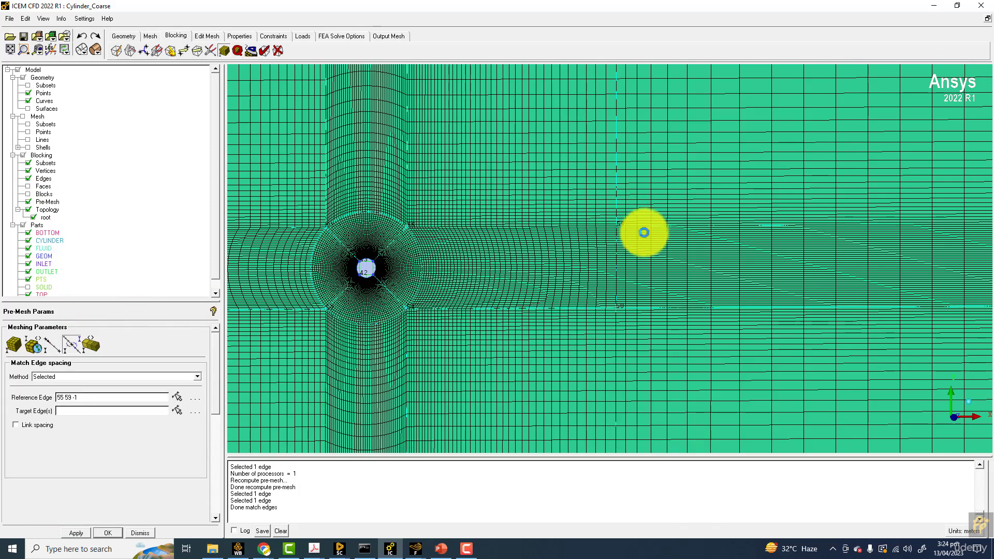
{"action": "right_click", "coordinate": [643, 291]}
Step: Change the mesh law of edge 59-34 to Geometric1 and apply it
{"action": "scroll", "coordinate": [643, 292], "scroll_direction": "down", "scroll_amount": 1}
{"action": "left_click", "coordinate": [51, 346]}
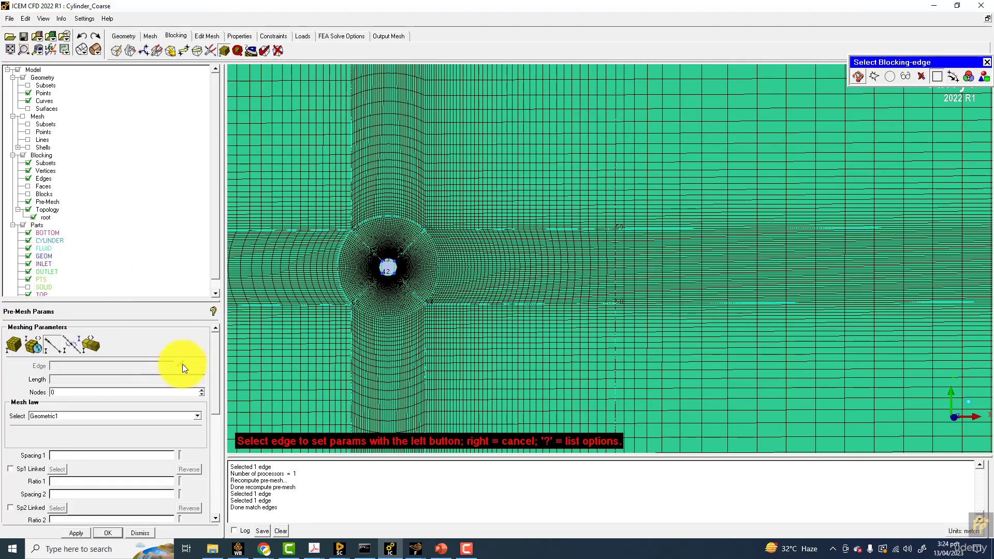
{"action": "left_click", "coordinate": [670, 229]}
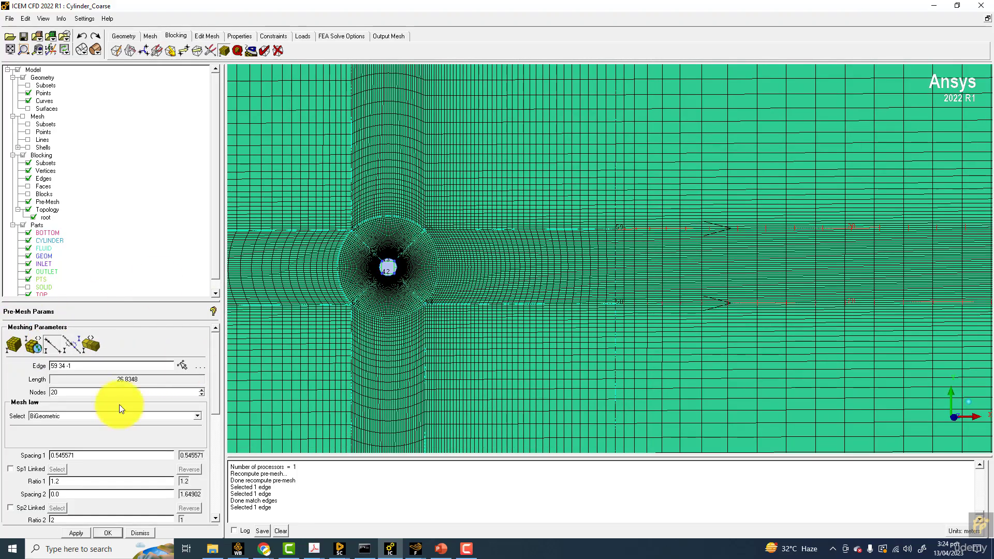
{"action": "left_click", "coordinate": [73, 416]}
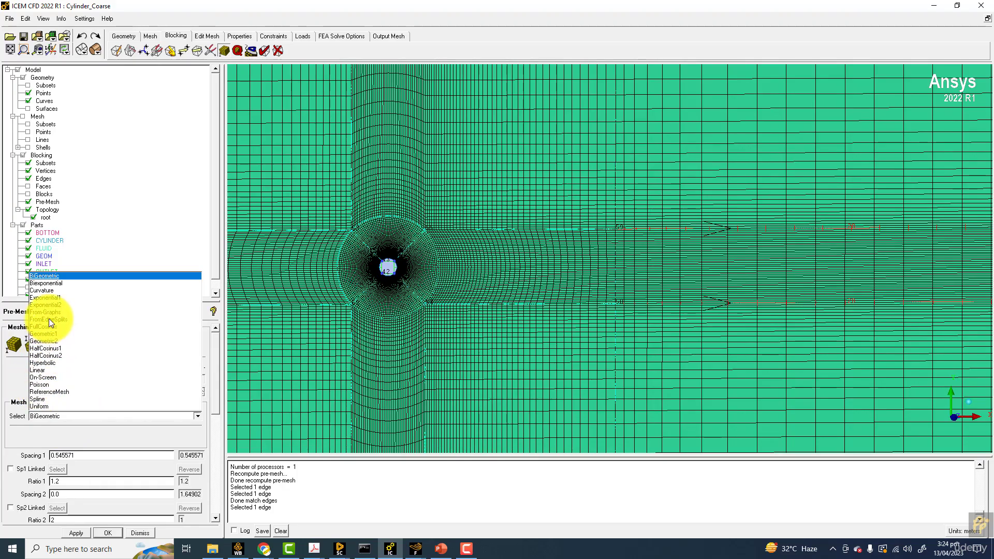
{"action": "left_click", "coordinate": [47, 333]}
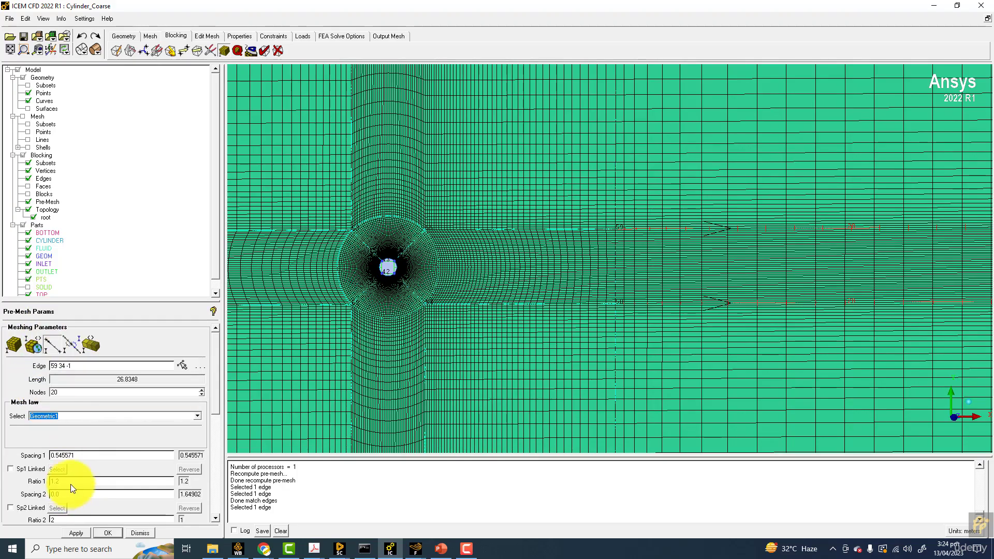
{"action": "left_click", "coordinate": [77, 533]}
Step: Set the node count of edge 59-34 to 30, apply it, and recompute the pre-mesh
{"action": "scroll", "coordinate": [800, 218], "scroll_direction": "down", "scroll_amount": 4}
{"action": "middle_click_drag", "start_coordinate": [676, 296], "coordinate": [592, 294]}
{"action": "scroll", "coordinate": [704, 243], "scroll_direction": "up", "scroll_amount": 4}
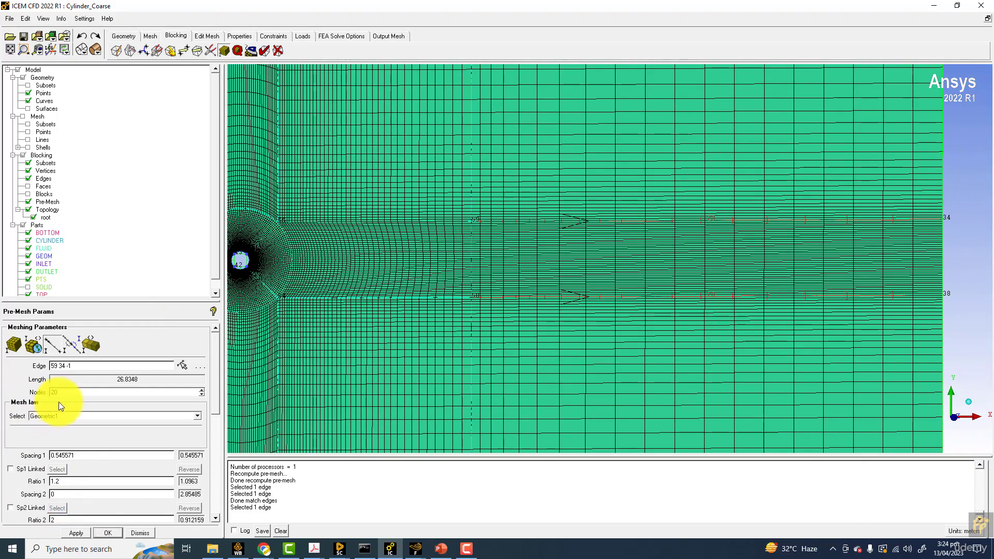
{"action": "left_click_drag", "start_coordinate": [61, 392], "coordinate": [24, 389]}
{"action": "type", "text": "30"}
{"action": "left_click", "coordinate": [76, 533]}
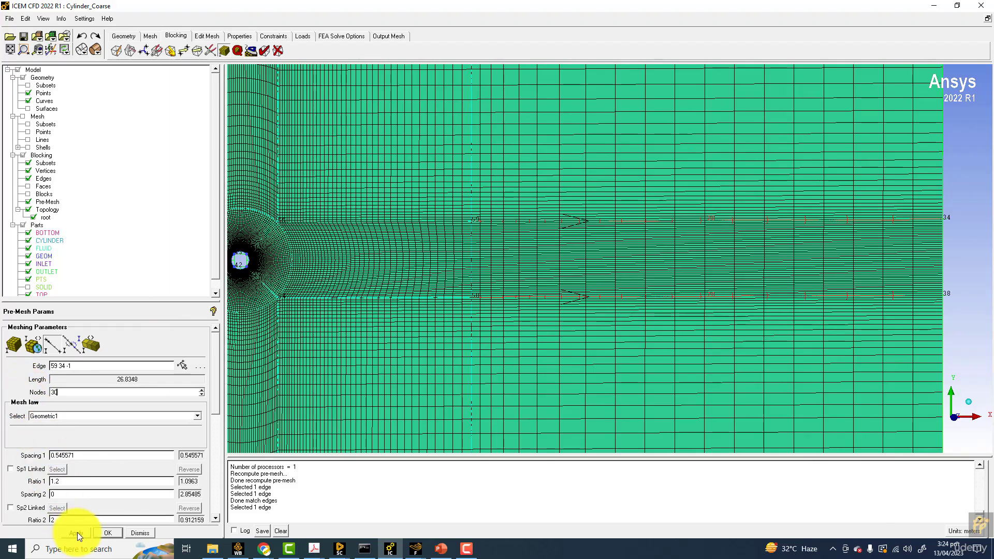
{"action": "right_click", "coordinate": [53, 202]}
{"action": "left_click", "coordinate": [74, 281]}
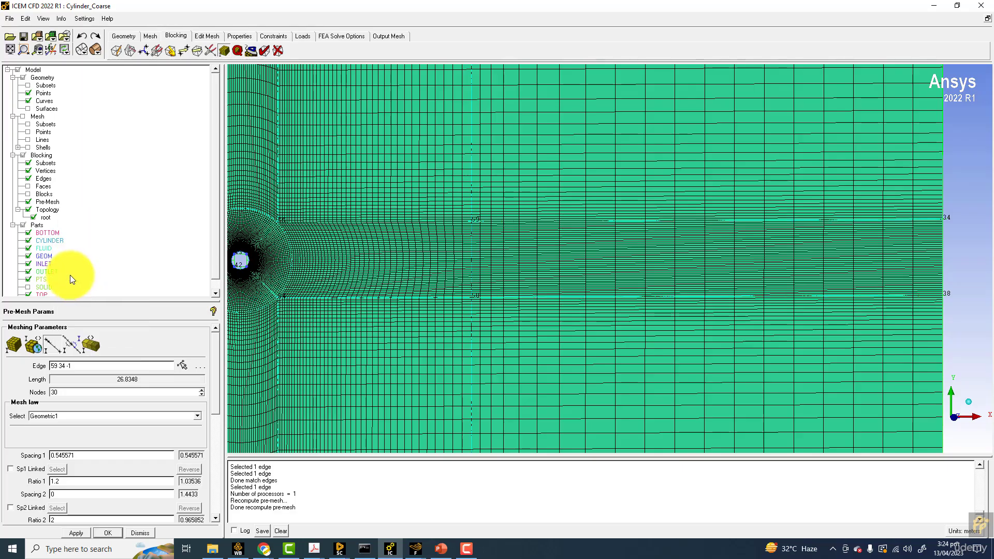
Step: Examine the mesh over the whole domain and show the pre-mesh info for its size
{"action": "scroll", "coordinate": [611, 256], "scroll_direction": "down", "scroll_amount": 1}
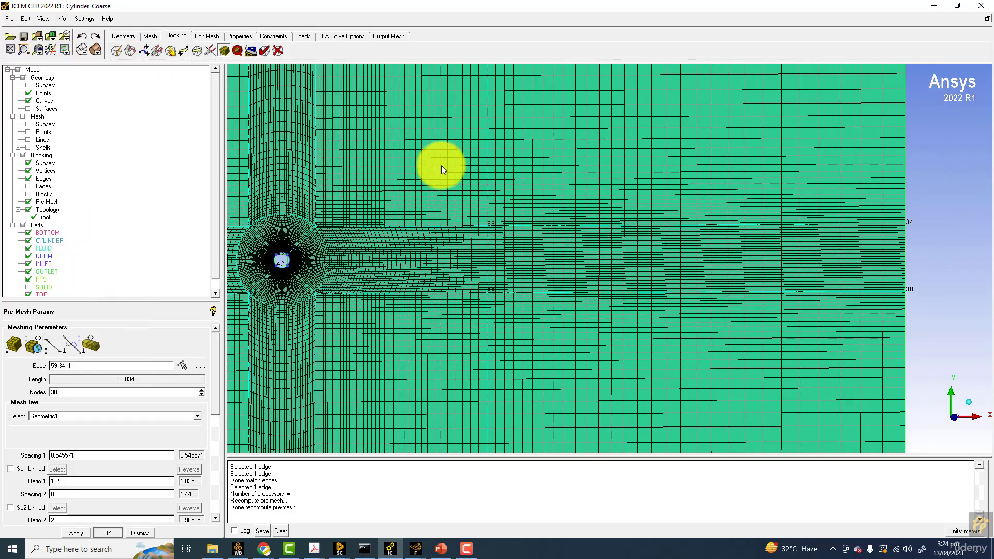
{"action": "scroll", "coordinate": [446, 163], "scroll_direction": "down", "scroll_amount": 5}
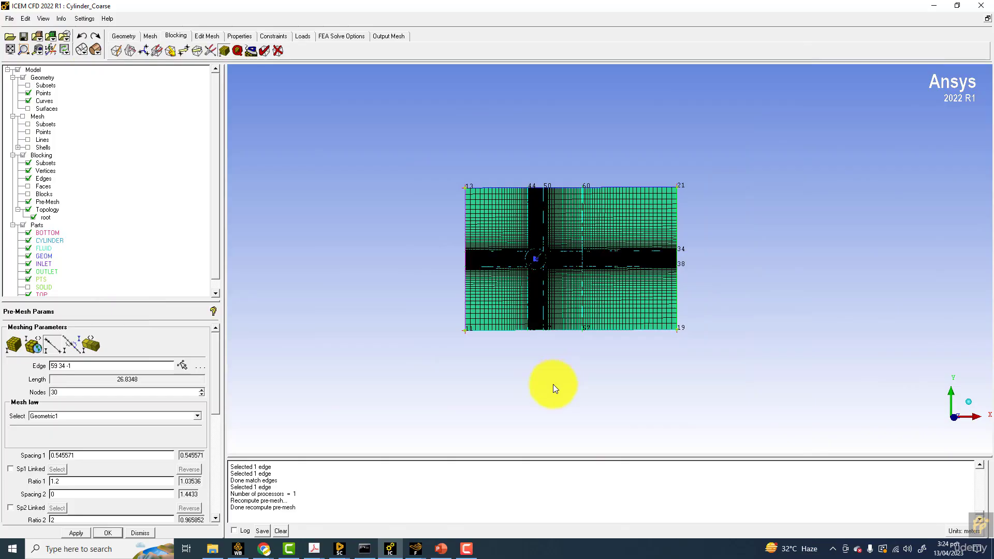
{"action": "scroll", "coordinate": [570, 335], "scroll_direction": "down", "scroll_amount": 3}
{"action": "scroll", "coordinate": [616, 343], "scroll_direction": "up", "scroll_amount": 1}
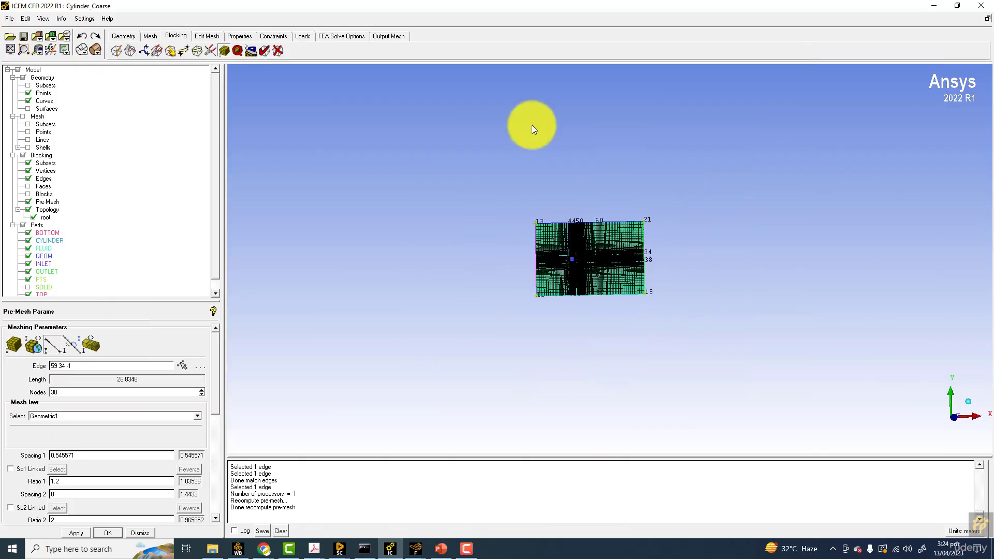
{"action": "scroll", "coordinate": [532, 125], "scroll_direction": "up", "scroll_amount": 5}
{"action": "right_click", "coordinate": [43, 202]}
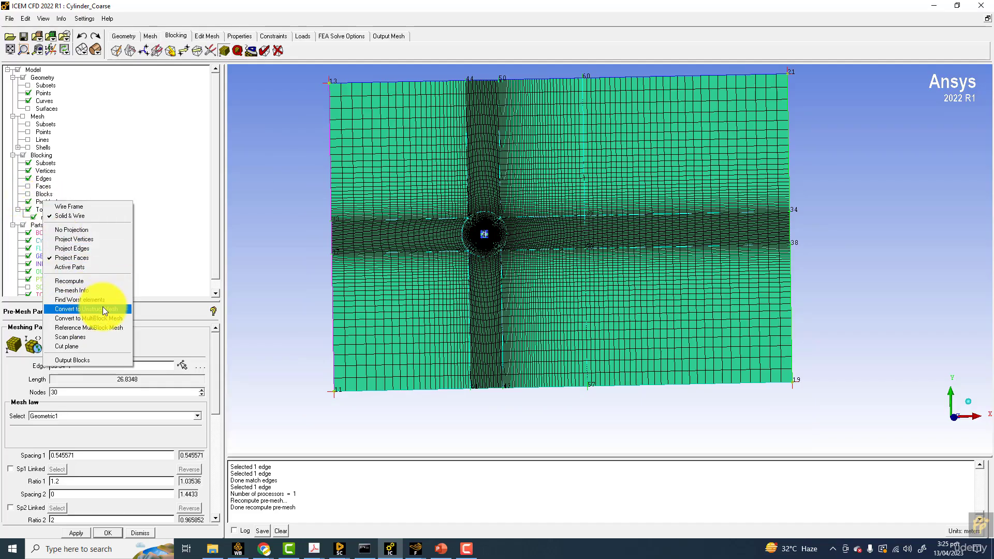
{"action": "left_click", "coordinate": [92, 292]}
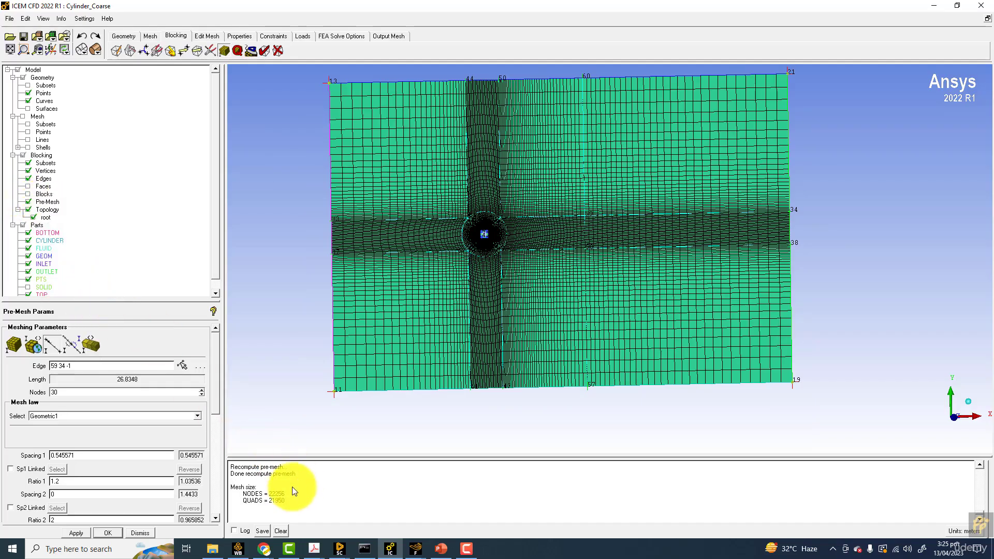
Step: Convert the pre-mesh to an unstructured mesh, replacing the existing mesh and recomputing the out-of-date one
{"action": "right_click", "coordinate": [42, 201]}
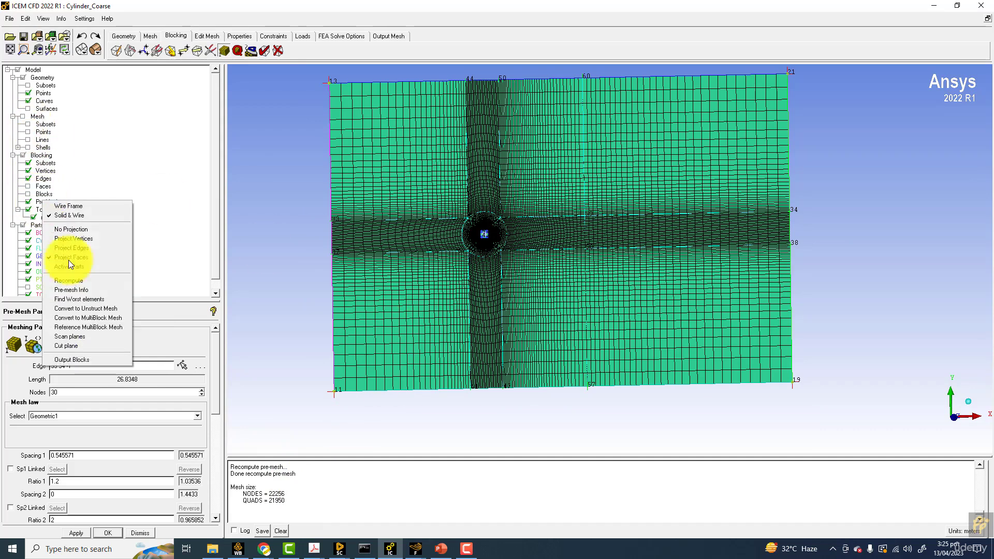
{"action": "left_click", "coordinate": [103, 309]}
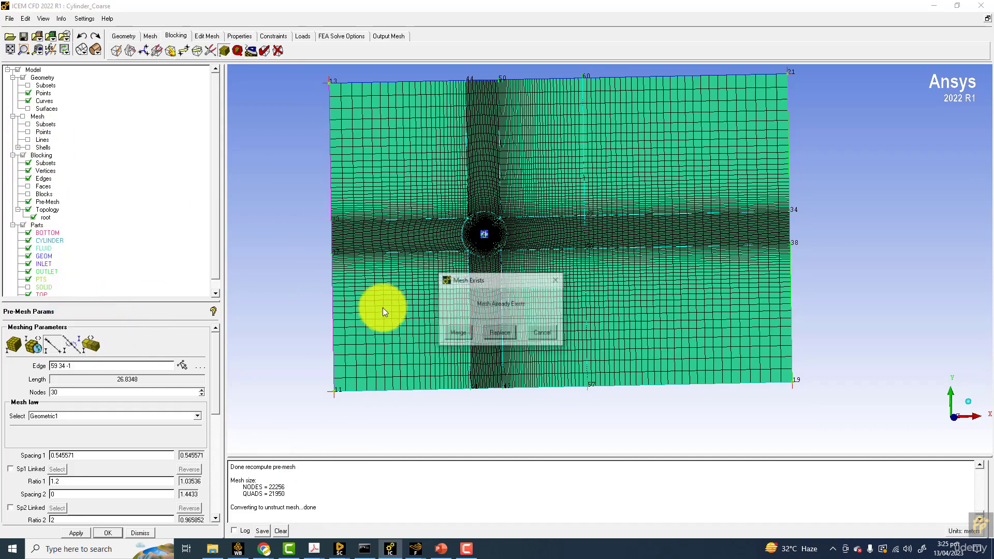
{"action": "left_click", "coordinate": [501, 337]}
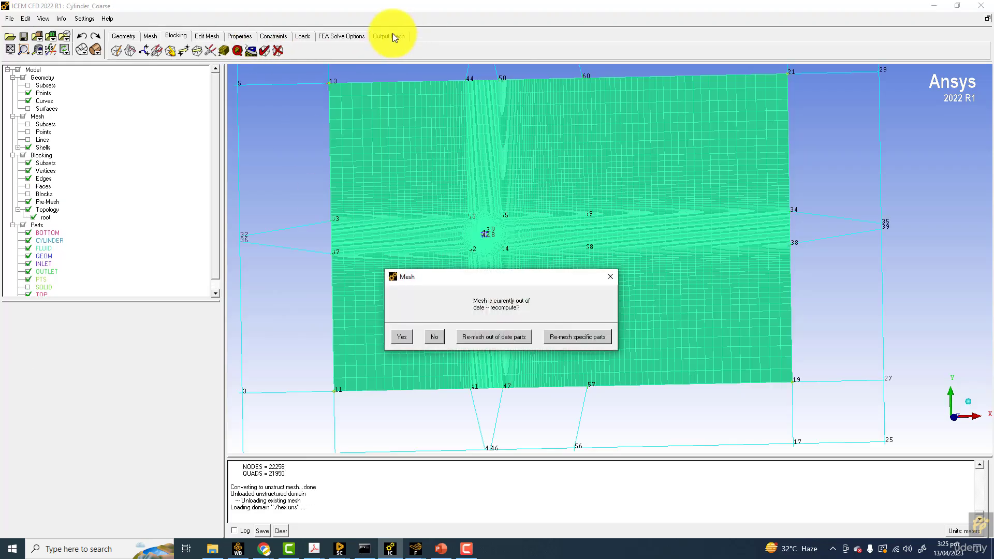
{"action": "left_click", "coordinate": [402, 335]}
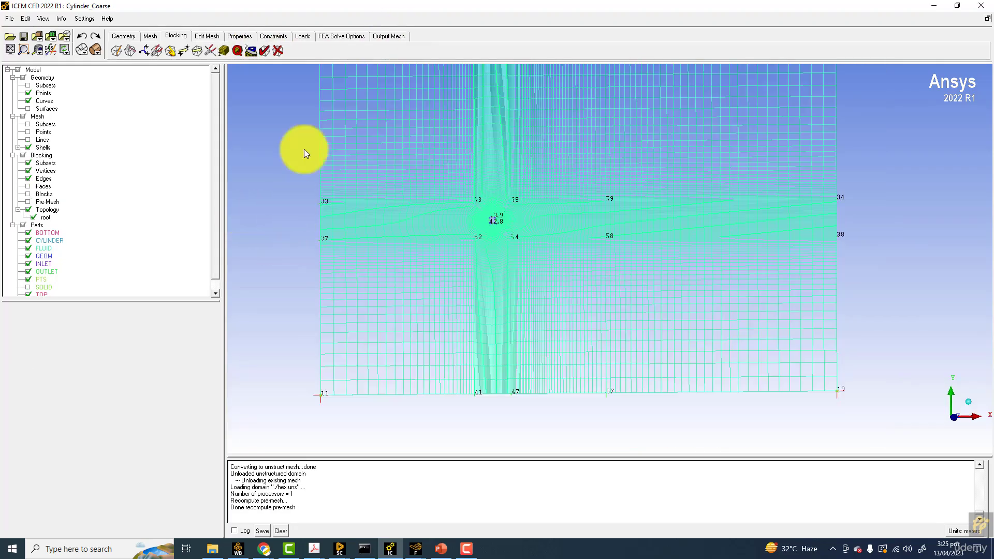
Step: Start writing the solver input for Fluent, saving the current project first and opening the Cylinder_Coarse mesh file
{"action": "left_click", "coordinate": [391, 34]}
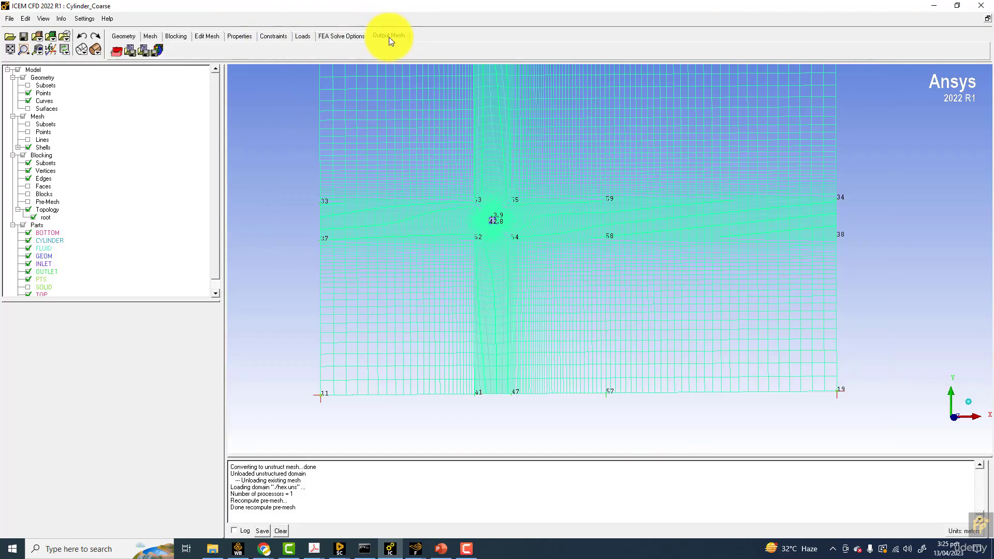
{"action": "left_click", "coordinate": [156, 51]}
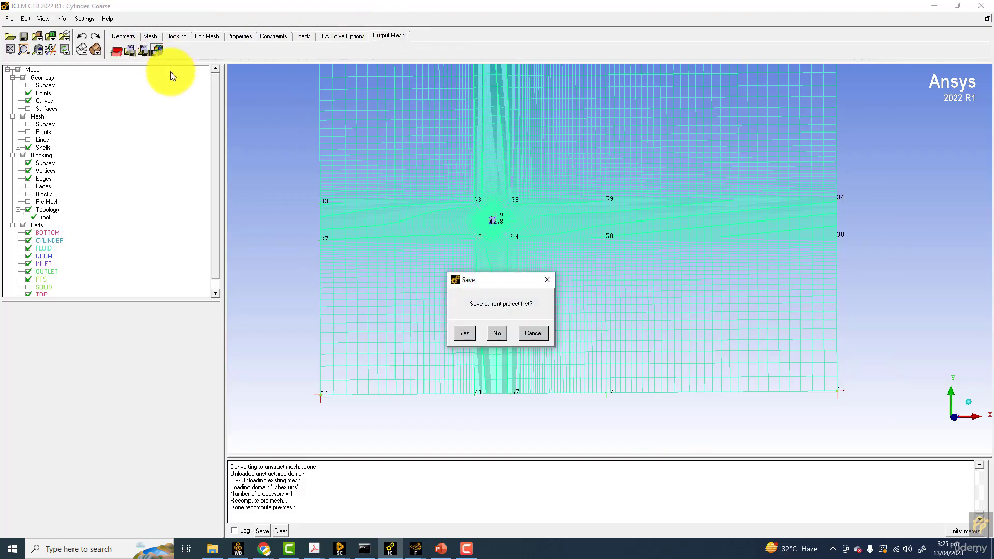
{"action": "left_click", "coordinate": [465, 333]}
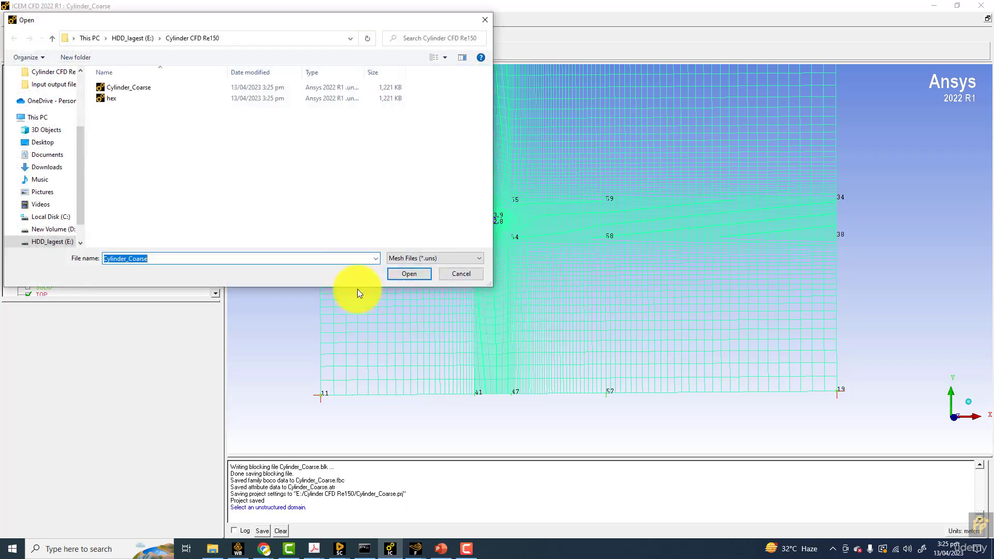
{"action": "left_click", "coordinate": [411, 273]}
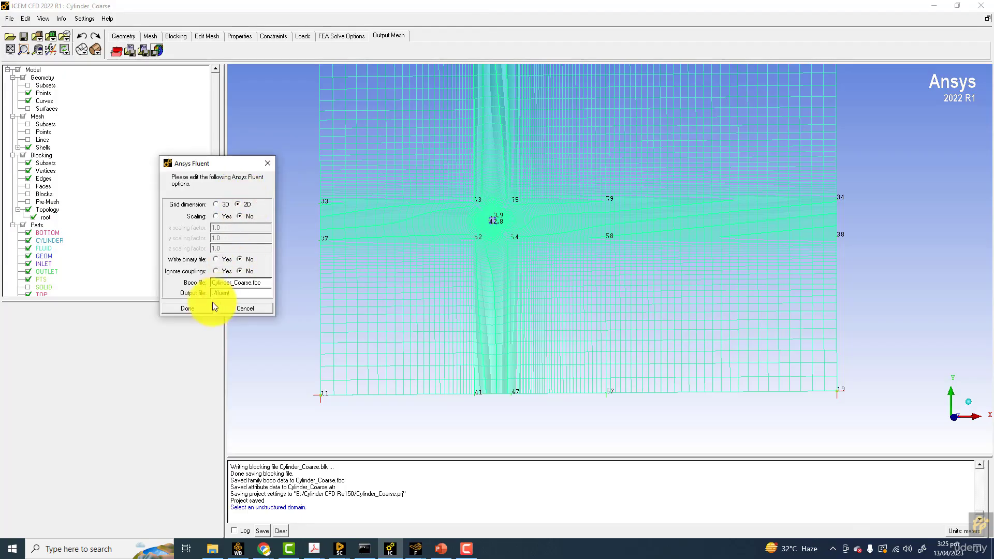
Step: Export the 2D Fluent mesh with the output file ./Cylinder_coarse, overwriting the existing file
{"action": "left_click_drag", "start_coordinate": [215, 292], "coordinate": [264, 289]}
{"action": "type", "text": "Cylinder"}
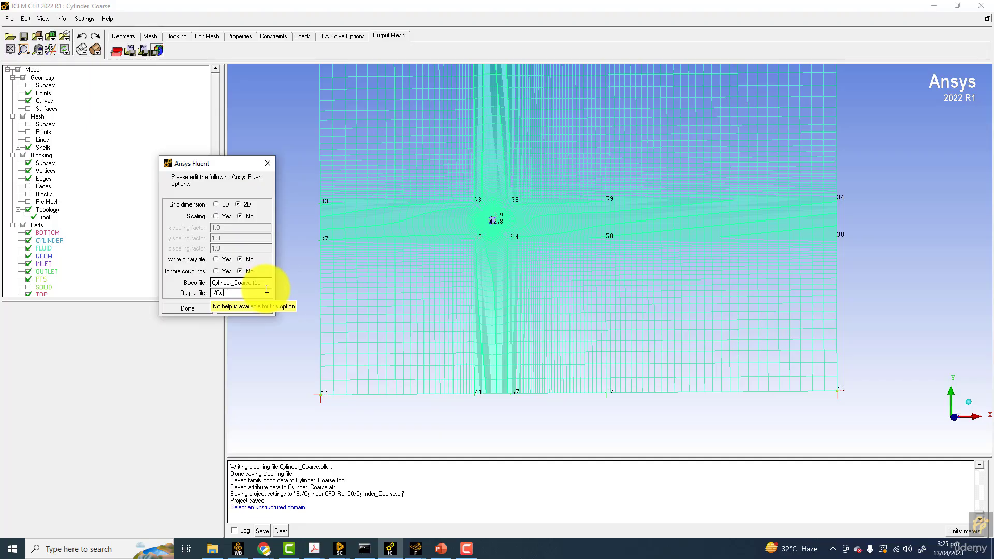
{"action": "type", "text": "_coarse"}
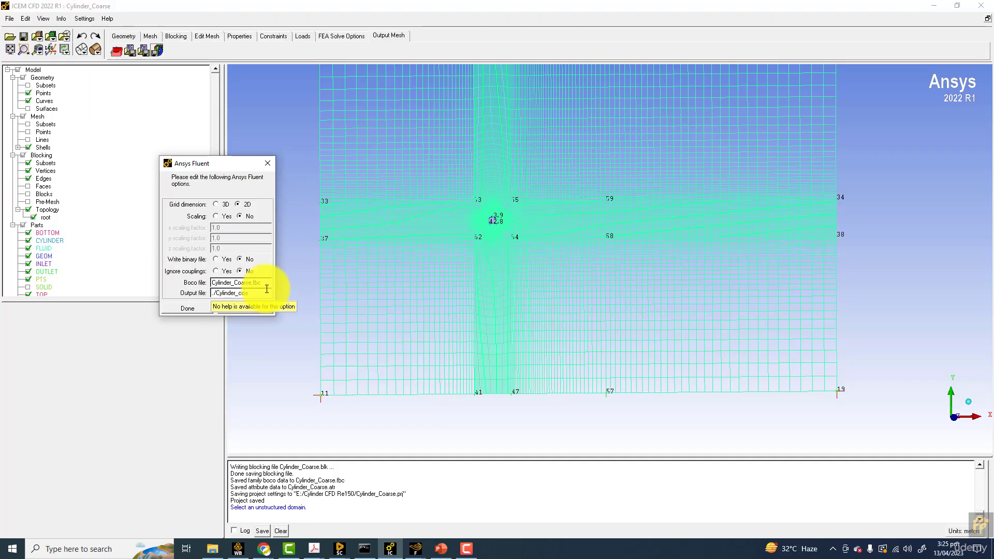
{"action": "left_click", "coordinate": [187, 308]}
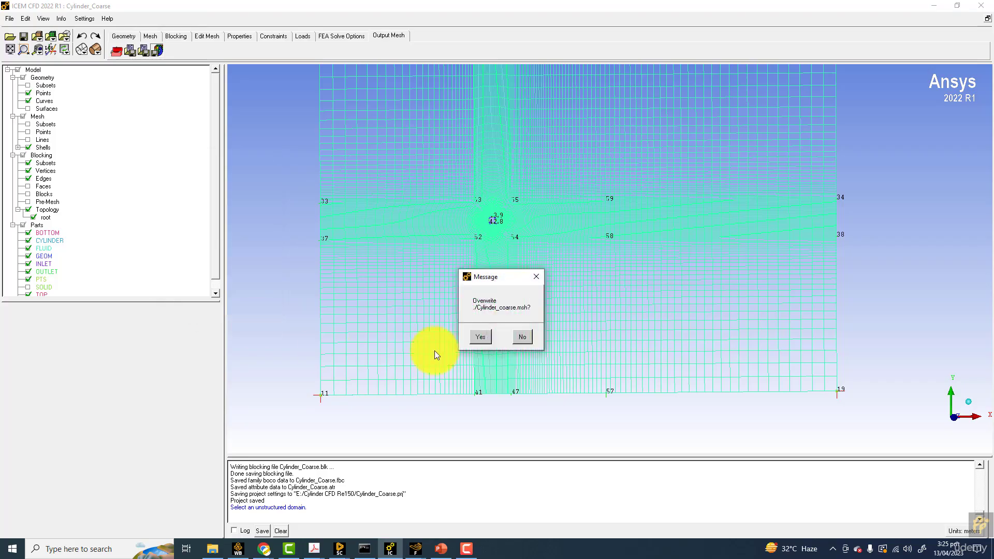
{"action": "left_click", "coordinate": [476, 336]}
Step: Switch to the Fluent session named fluent and start reading a new mesh, discarding the current case
{"action": "mouse_move", "coordinate": [415, 549]}
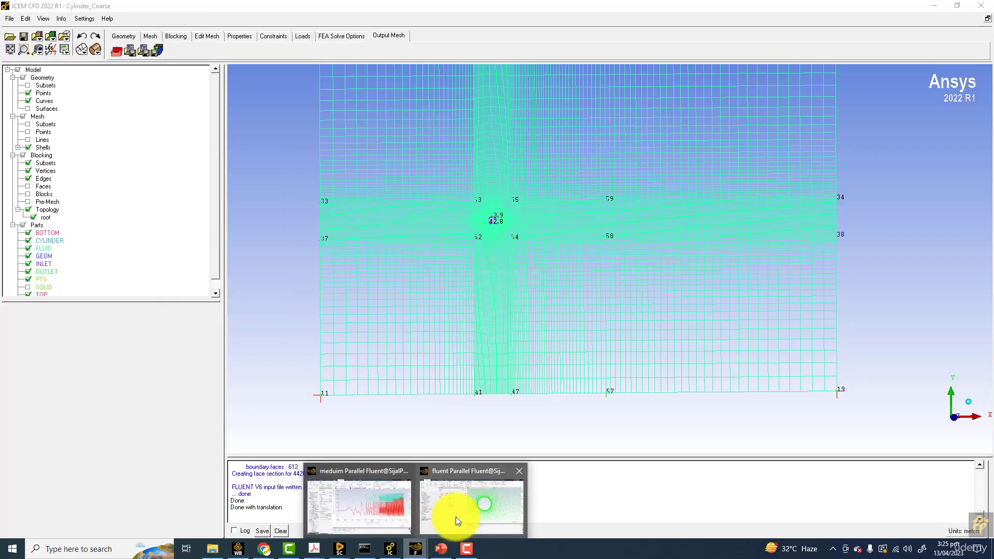
{"action": "left_click", "coordinate": [455, 517]}
{"action": "left_click", "coordinate": [20, 21]}
{"action": "mouse_move", "coordinate": [36, 33]}
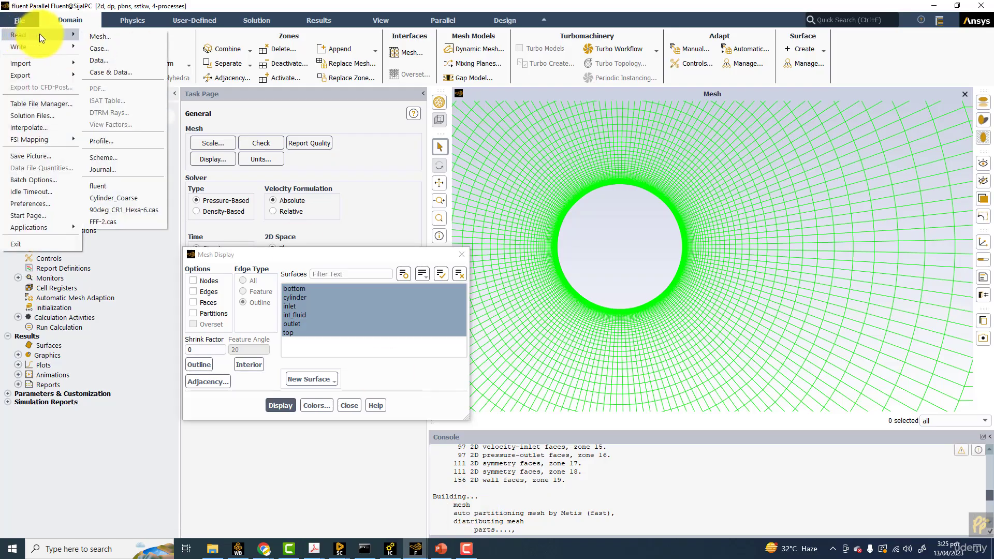
{"action": "left_click", "coordinate": [96, 36]}
{"action": "left_click", "coordinate": [235, 334]}
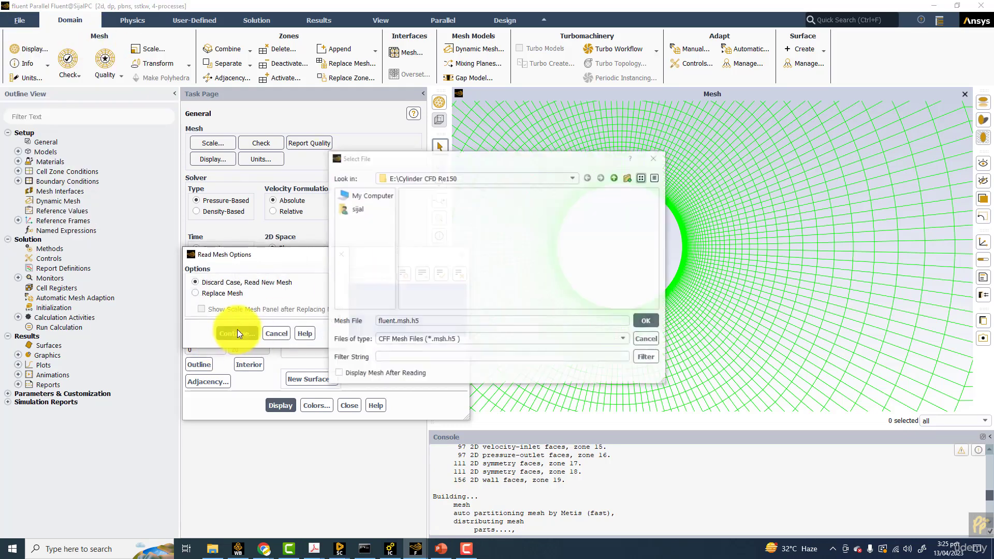
Step: List all mesh files, delete the old fluent.msh file and read Cylinder_Coarse.msh
{"action": "left_click", "coordinate": [440, 339]}
{"action": "left_click", "coordinate": [426, 357]}
{"action": "left_click", "coordinate": [436, 208]}
{"action": "key", "text": "Delete"}
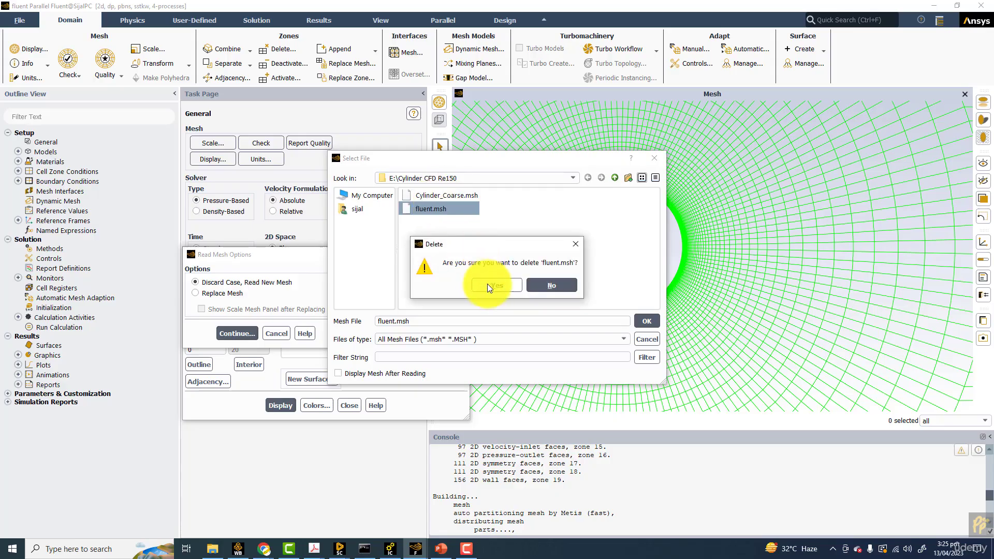
{"action": "left_click", "coordinate": [486, 284]}
{"action": "double_click", "coordinate": [443, 198]}
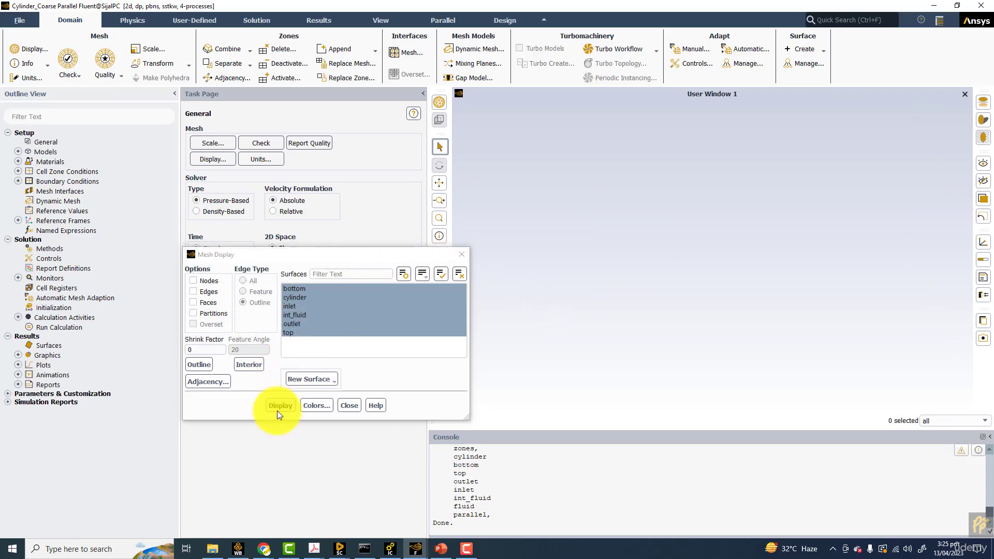
Step: Try colouring the displayed mesh by surface and redisplay it
{"action": "left_click", "coordinate": [321, 403]}
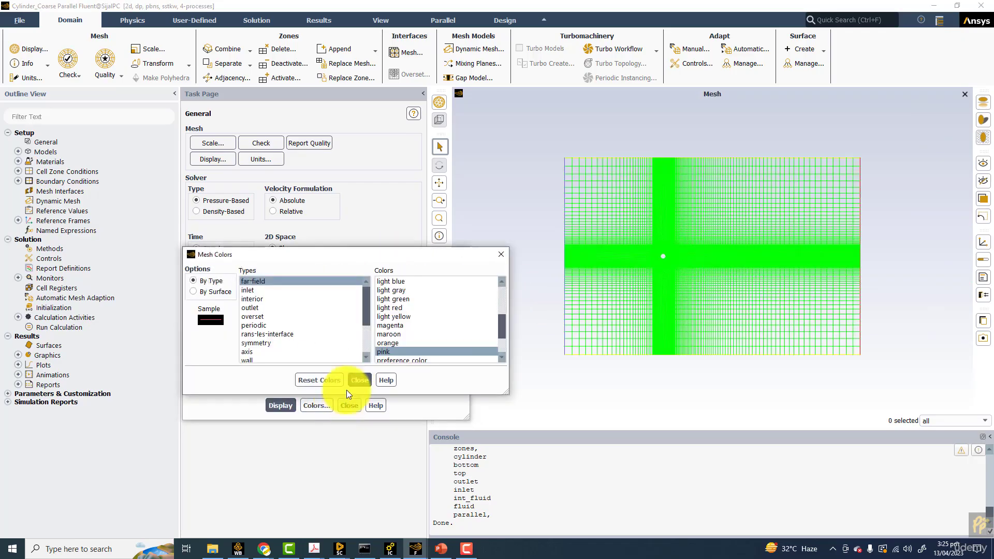
{"action": "left_click", "coordinate": [209, 291]}
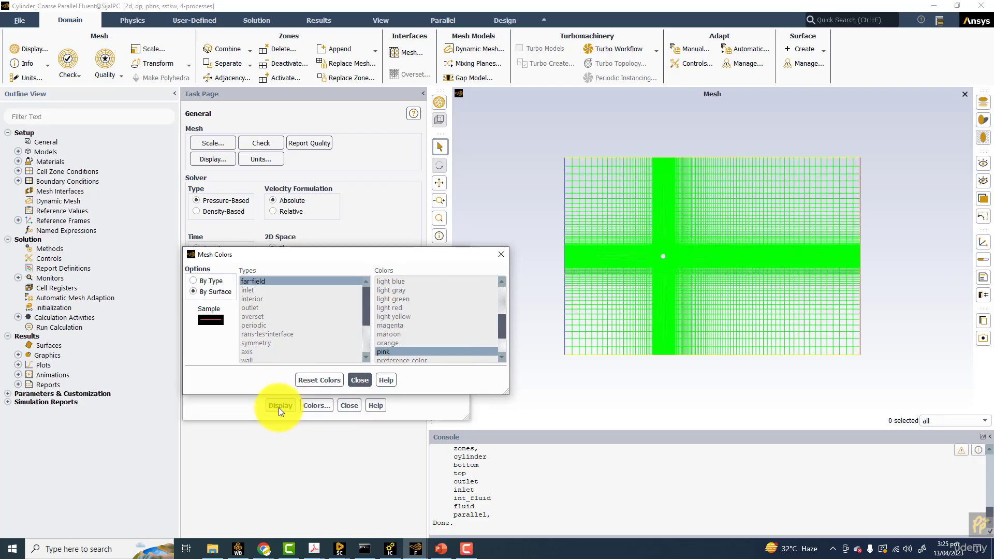
{"action": "left_click", "coordinate": [312, 404]}
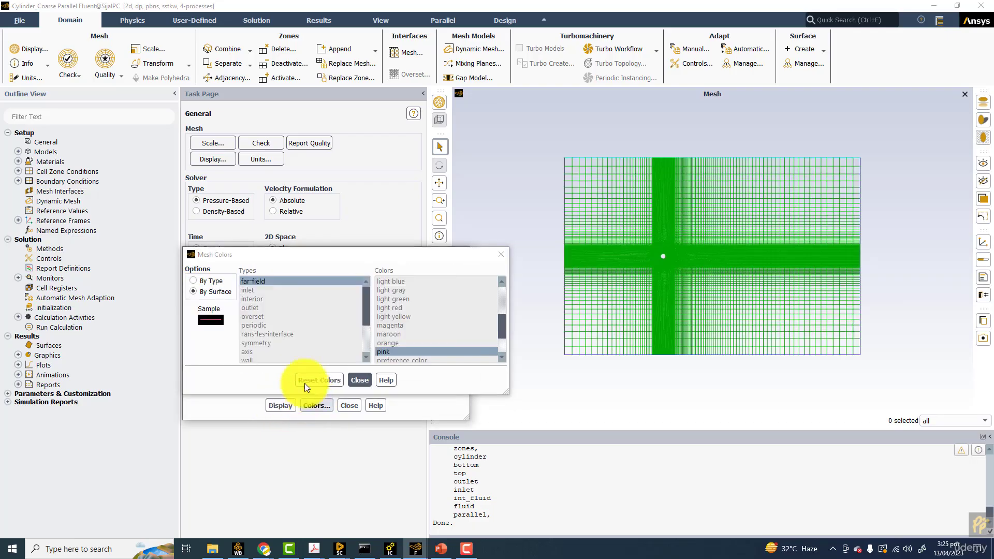
Step: Return to colouring by type and try light blue and light gray for the interior mesh
{"action": "left_click", "coordinate": [204, 280]}
{"action": "left_click", "coordinate": [261, 299]}
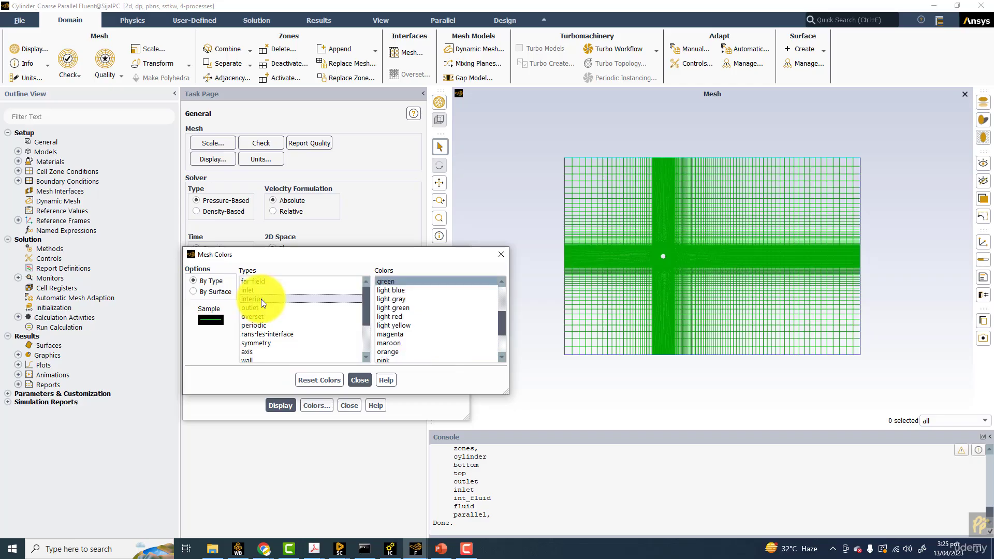
{"action": "left_click", "coordinate": [414, 291]}
{"action": "left_click", "coordinate": [280, 405]}
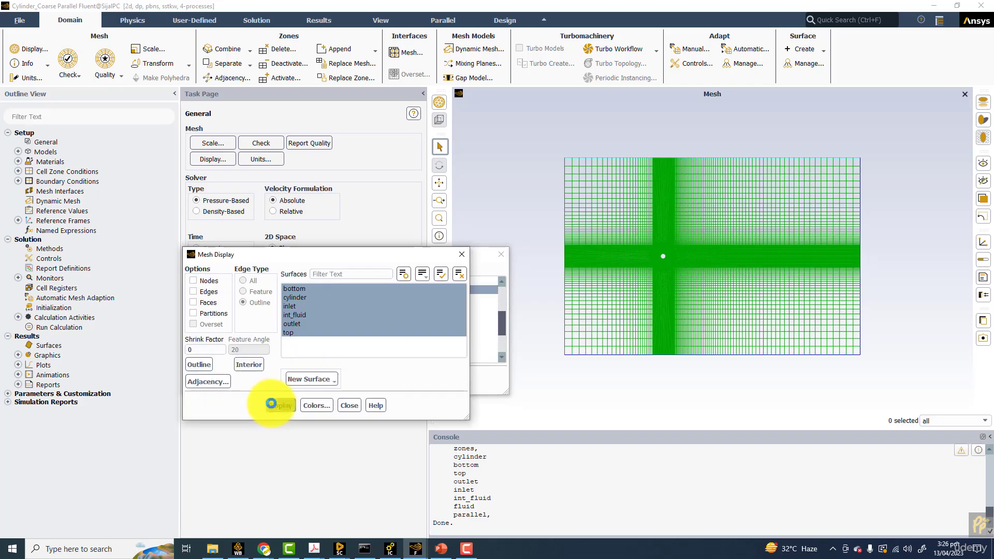
{"action": "left_click_drag", "start_coordinate": [318, 251], "coordinate": [228, 116]}
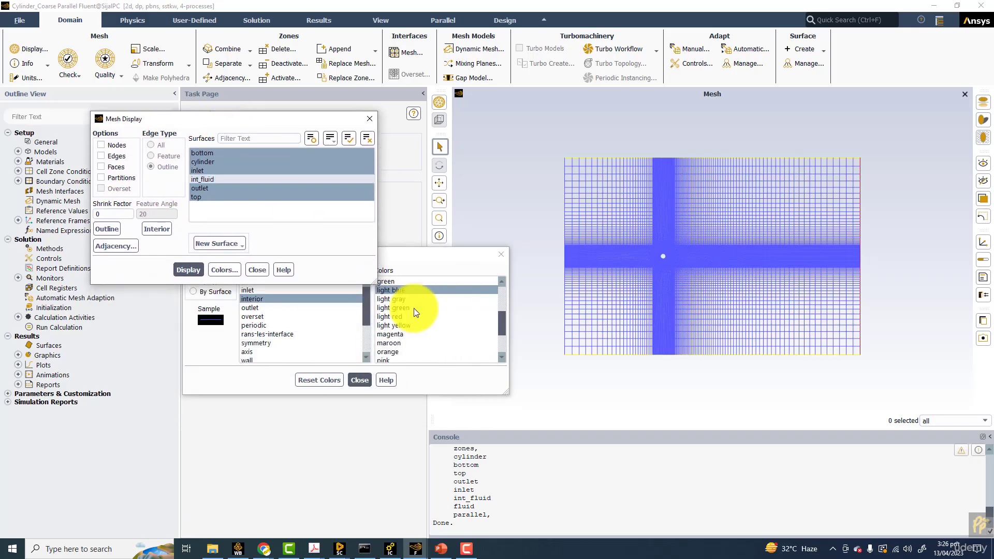
{"action": "left_click", "coordinate": [408, 298]}
{"action": "left_click", "coordinate": [176, 269]}
Step: Set the interior mesh colour to magenta, redisplay the mesh and close the mesh display settings
{"action": "left_click", "coordinate": [421, 255]}
{"action": "left_click_drag", "start_coordinate": [421, 256], "coordinate": [525, 313]}
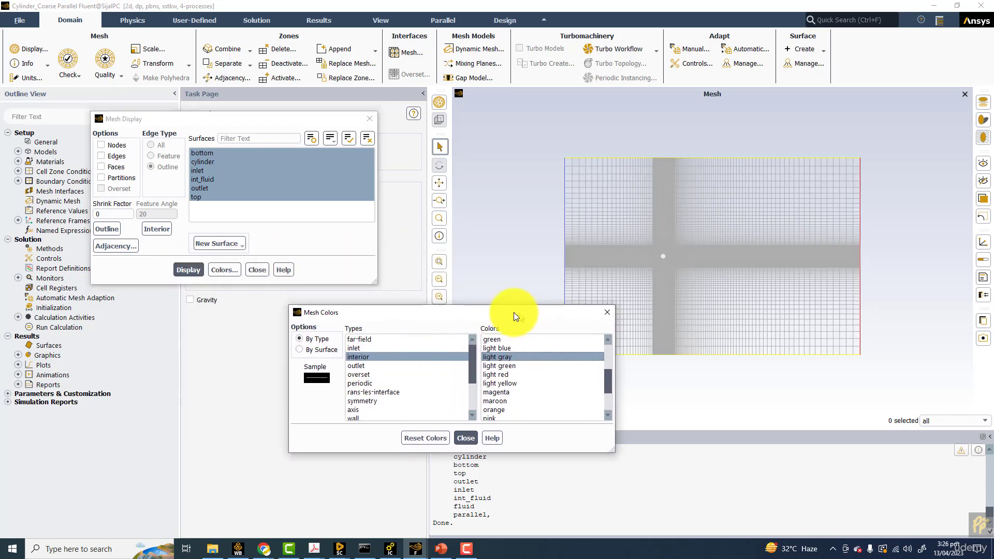
{"action": "left_click", "coordinate": [508, 394]}
{"action": "left_click", "coordinate": [187, 270]}
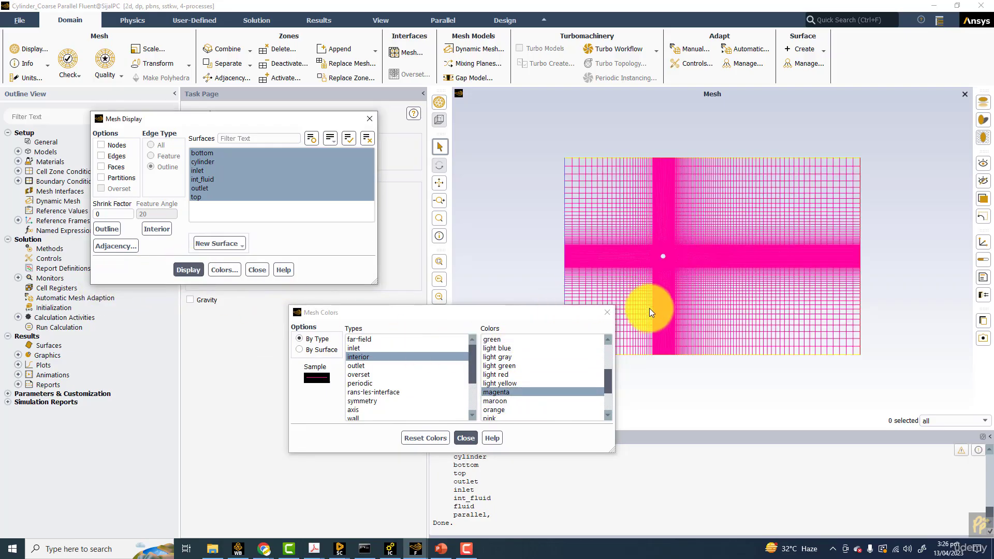
{"action": "left_click", "coordinate": [607, 312]}
{"action": "left_click", "coordinate": [262, 271]}
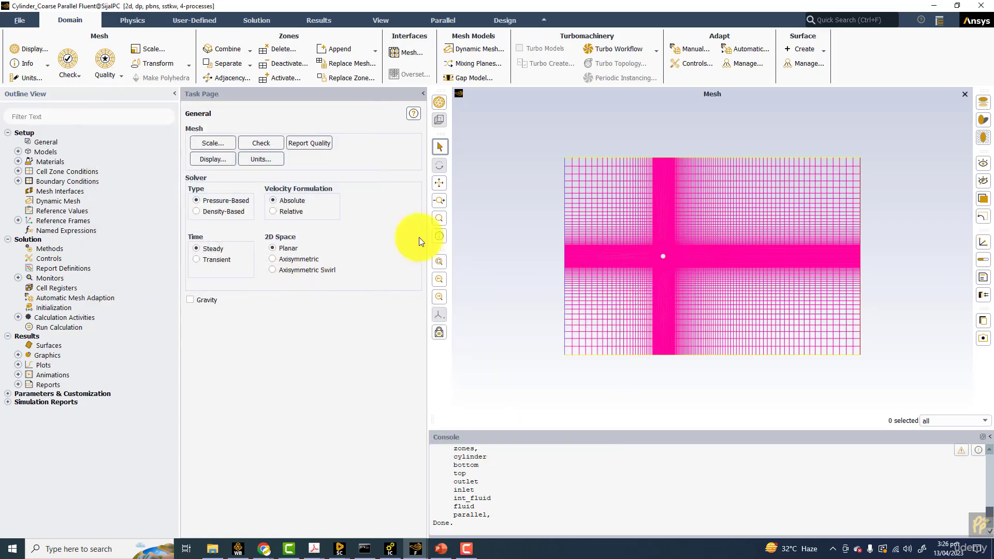
Step: Set the viscous model to Laminar
{"action": "left_click", "coordinate": [51, 151]}
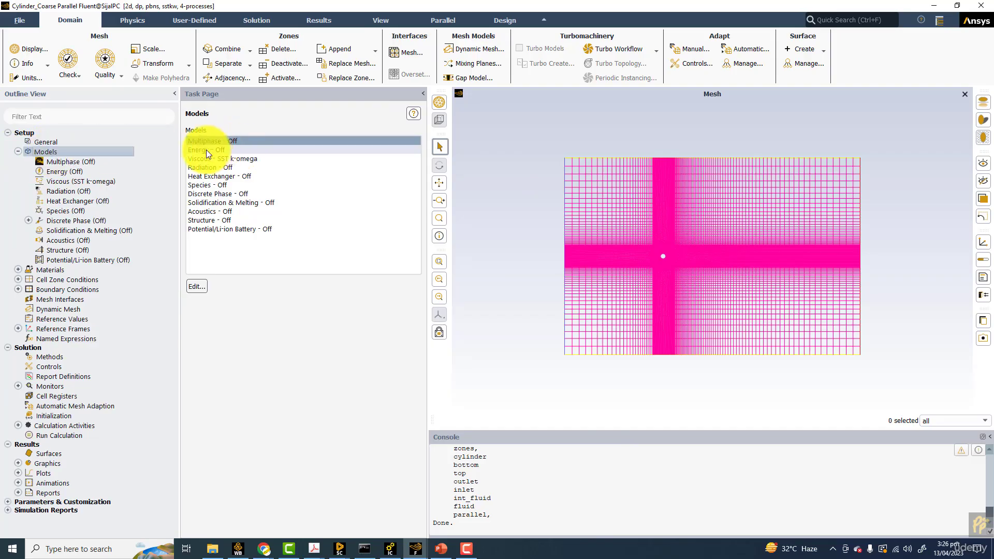
{"action": "left_click", "coordinate": [209, 160]}
{"action": "double_click", "coordinate": [209, 158]}
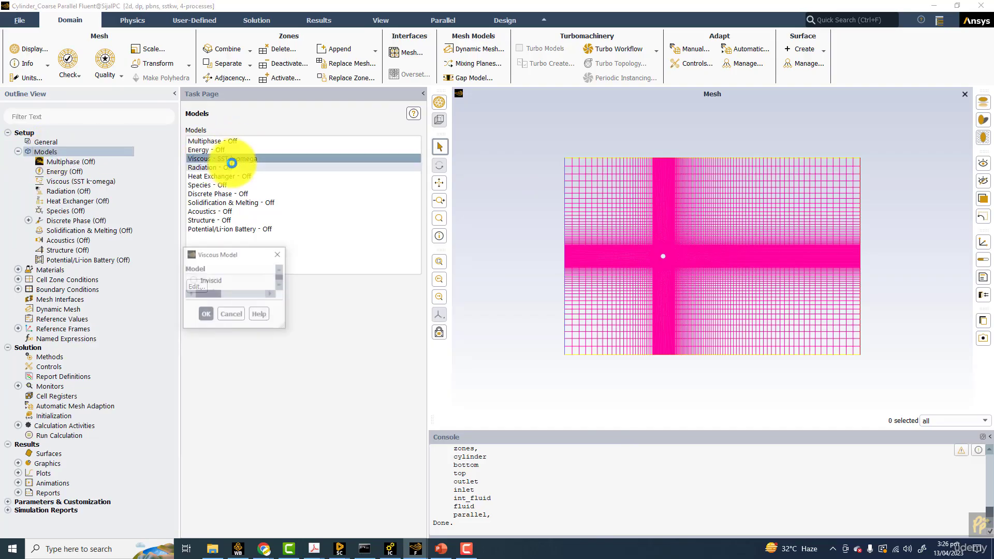
{"action": "left_click", "coordinate": [388, 140]}
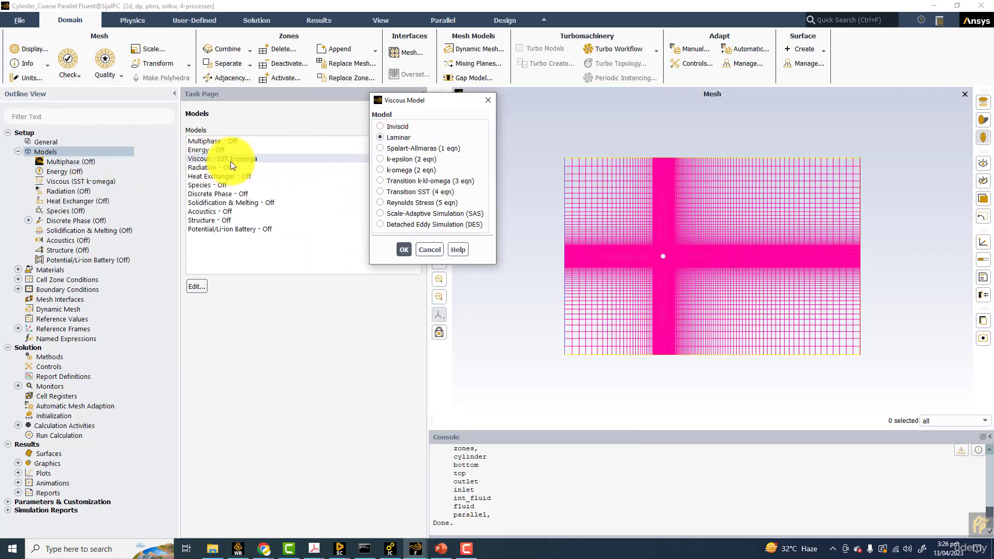
{"action": "left_click", "coordinate": [405, 249]}
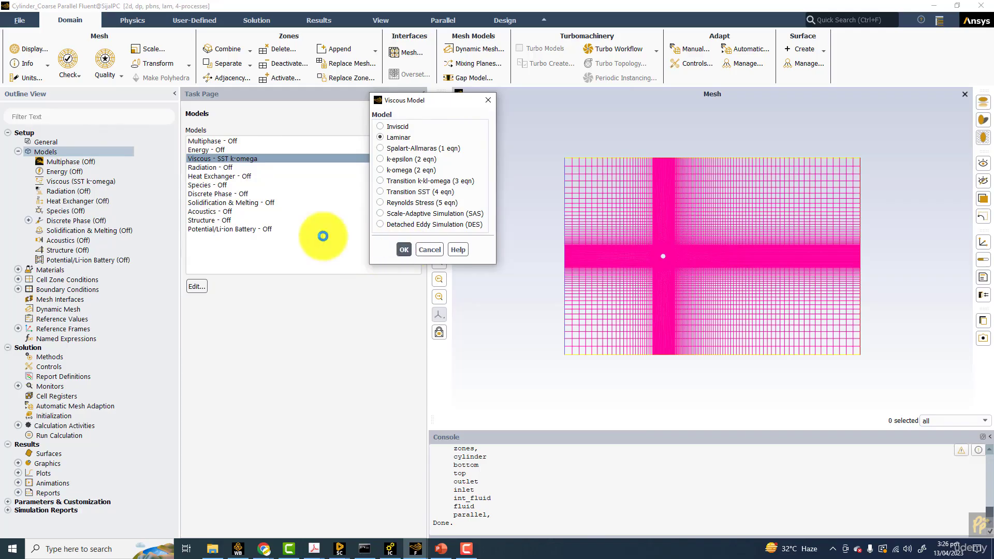
Step: Set the fluid material air to a constant density of 1 kg/m³ and viscosity of 0.006667 kg/(m s)
{"action": "double_click", "coordinate": [54, 270]}
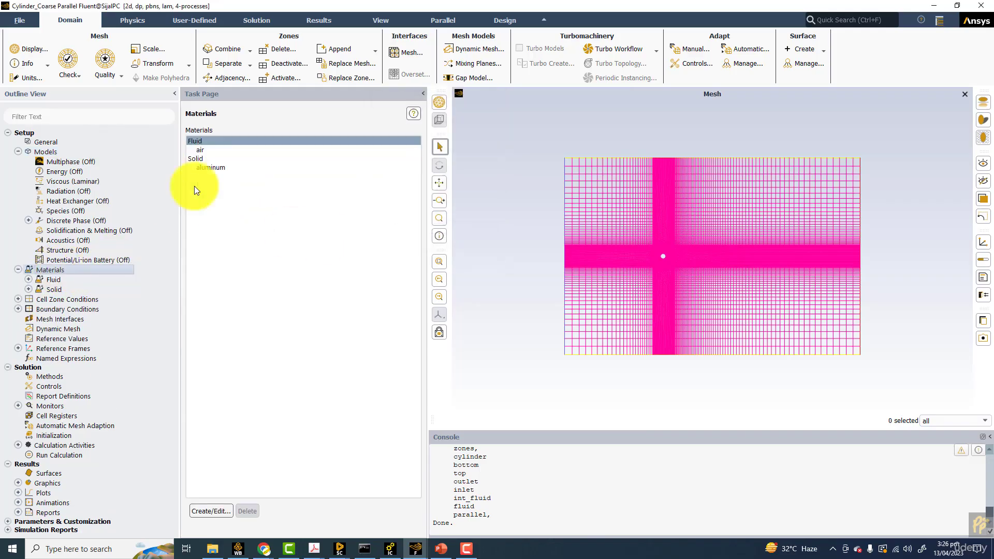
{"action": "double_click", "coordinate": [207, 150]}
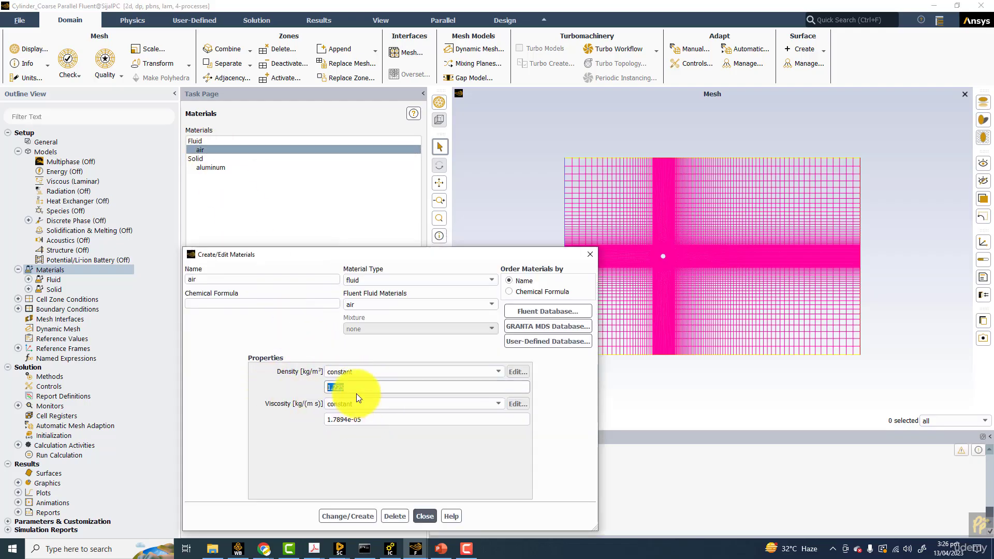
{"action": "type", "text": "11"}
{"action": "key", "text": "Tab"}
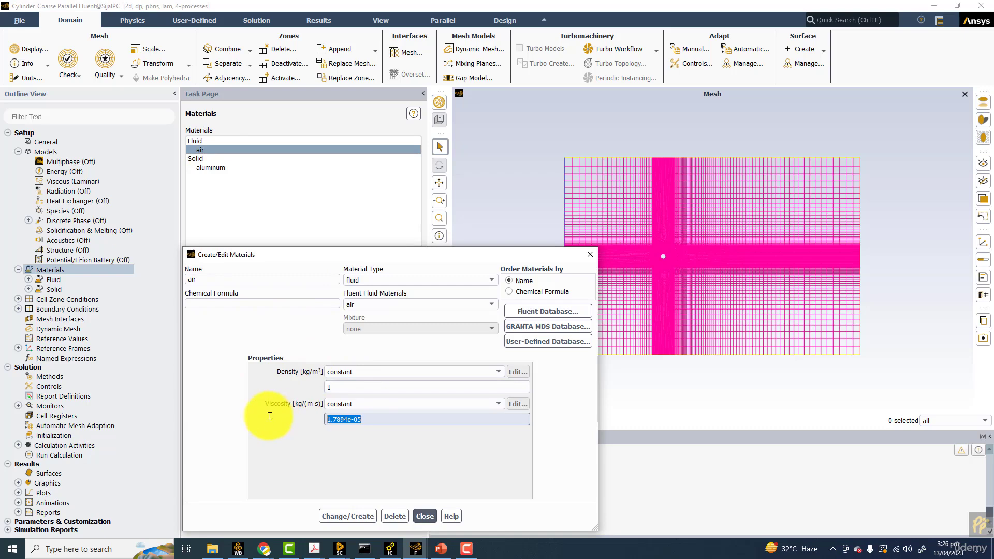
{"action": "type", "text": "0.006667"}
{"action": "left_click", "coordinate": [339, 516]}
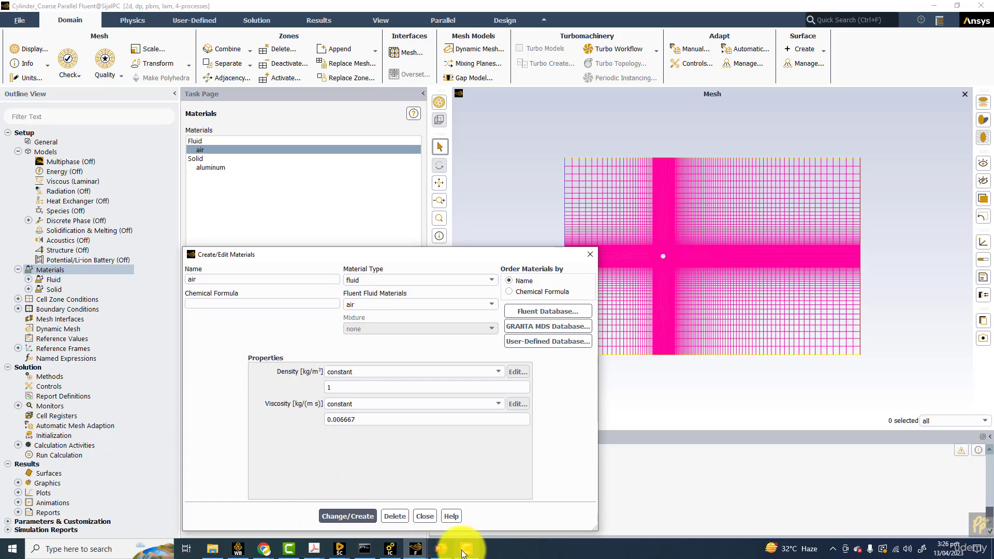
Step: Switch to PowerPoint, check the viscosity calculation on the Given Conditions slide and return to Fluent
{"action": "left_click", "coordinate": [441, 548]}
{"action": "key", "text": "Page_Up"}
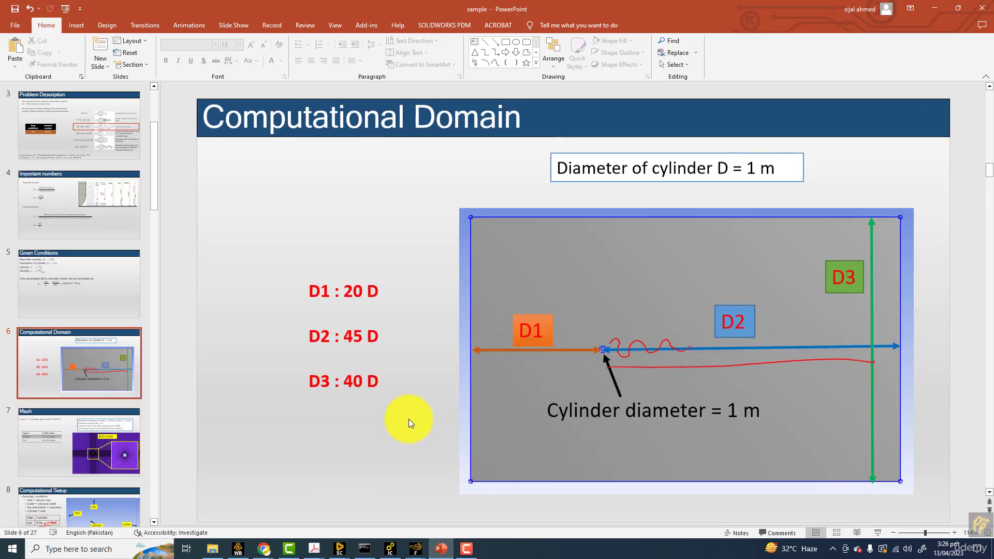
{"action": "key", "text": "Page_Up"}
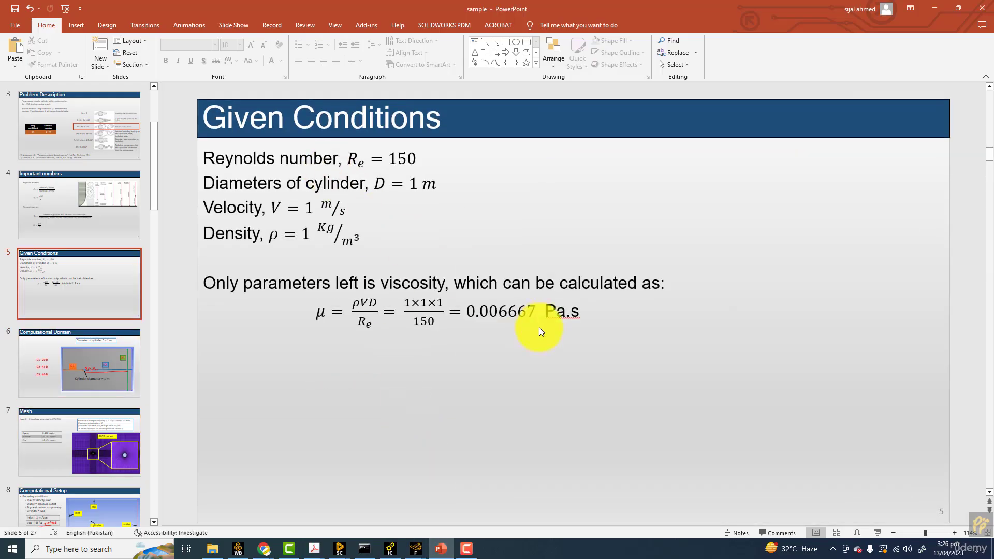
{"action": "left_click", "coordinate": [934, 8]}
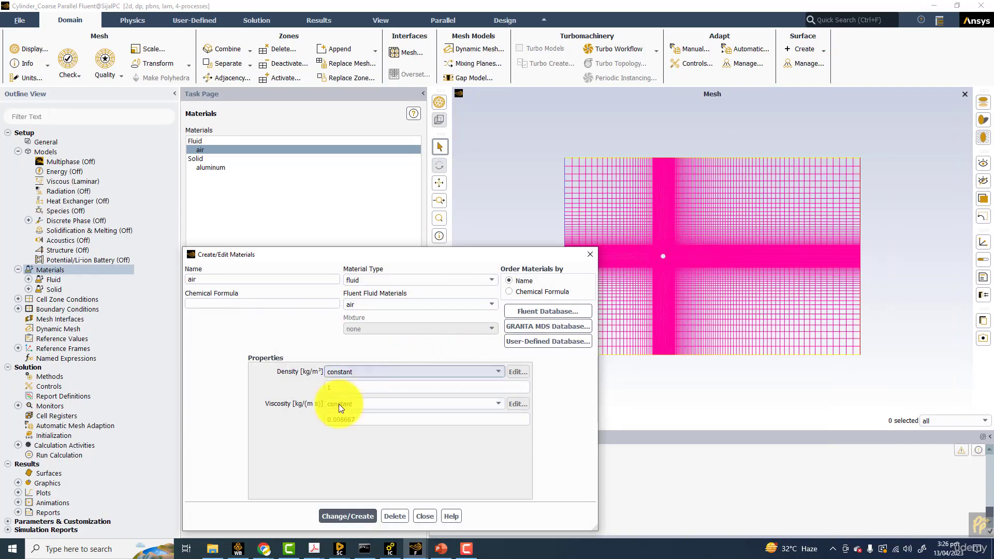
Step: Apply the edited density and viscosity to the air material and close its editor
{"action": "left_click", "coordinate": [356, 420]}
{"action": "left_click", "coordinate": [347, 516]}
{"action": "left_click", "coordinate": [425, 516]}
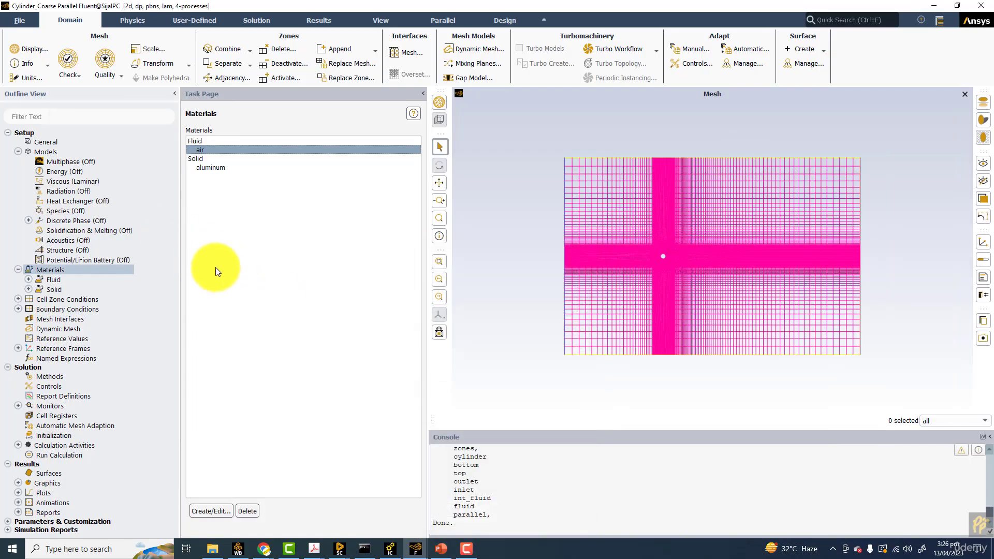
Step: Open the velocity inlet boundary condition of the inlet zone, check its velocity and apply the settings
{"action": "left_click", "coordinate": [19, 309]}
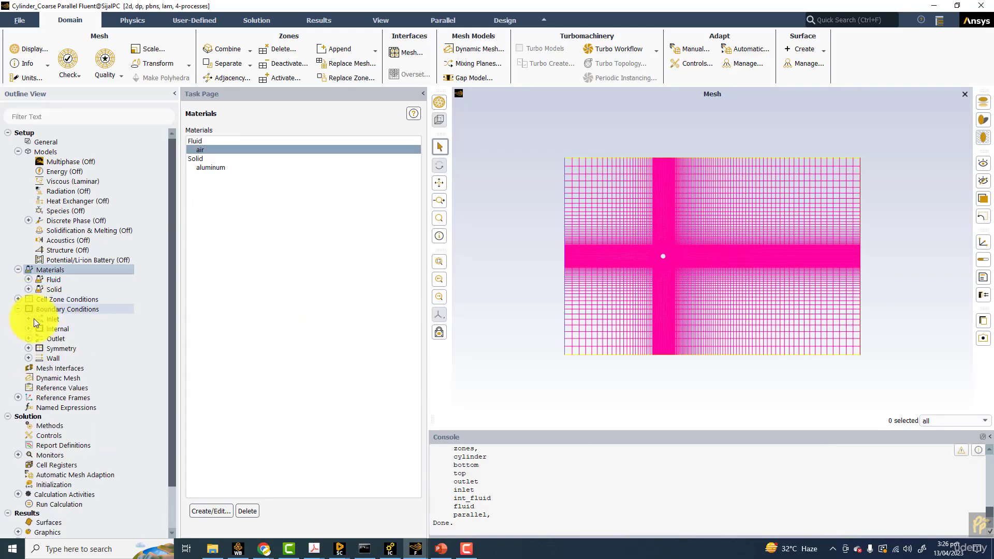
{"action": "double_click", "coordinate": [57, 320]}
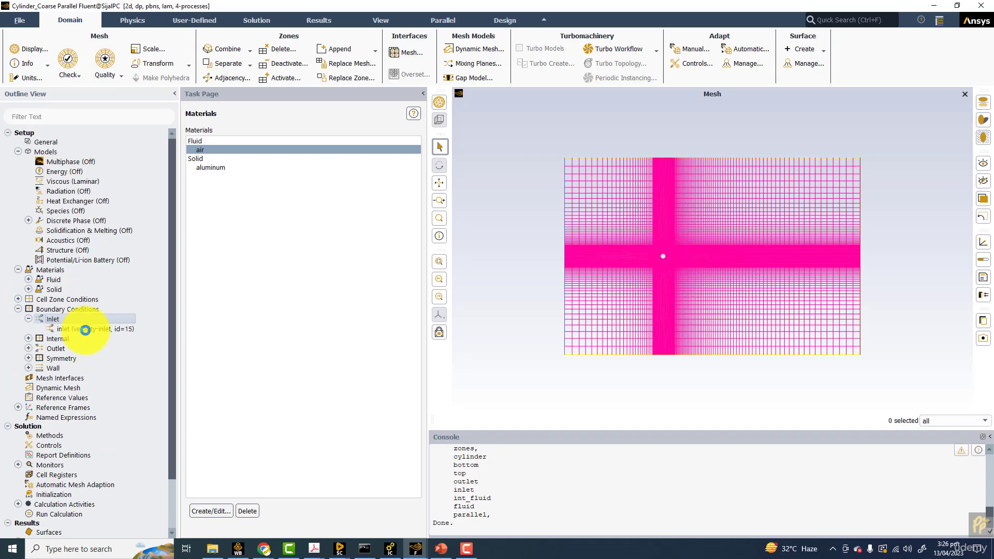
{"action": "double_click", "coordinate": [98, 329]}
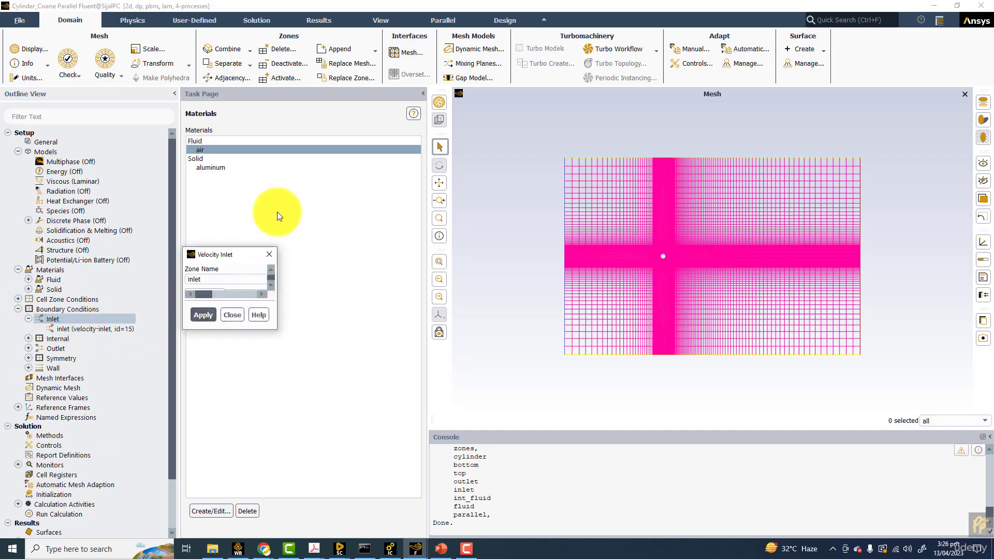
{"action": "left_click", "coordinate": [339, 342]}
{"action": "left_click", "coordinate": [303, 385]}
{"action": "left_click", "coordinate": [332, 385]}
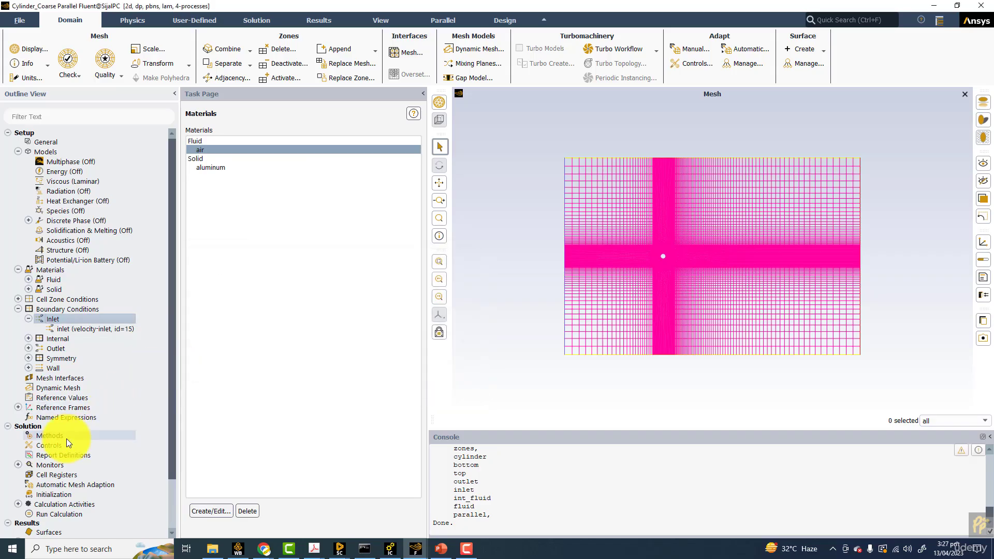
Step: Check the solution methods, and switch the solver's time setting to Transient
{"action": "left_click", "coordinate": [61, 436]}
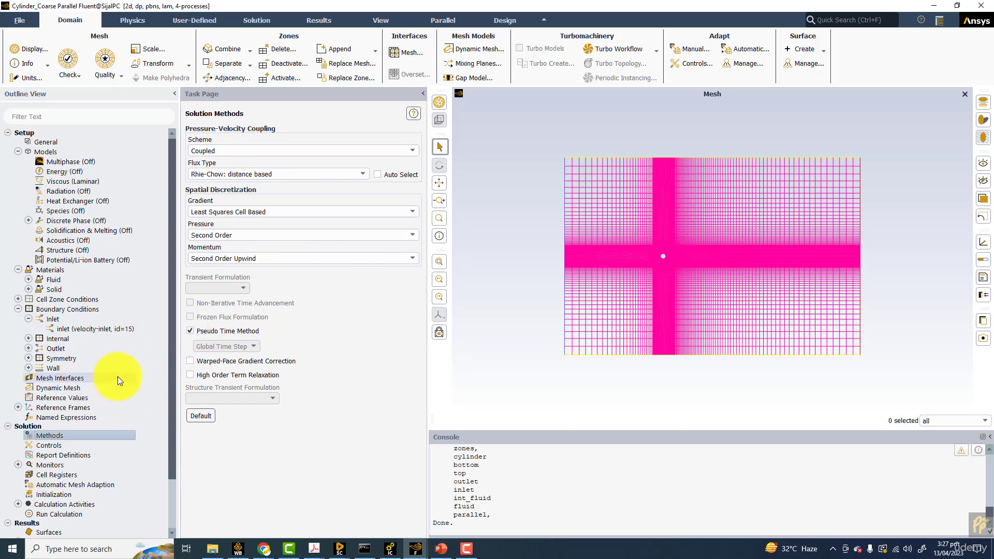
{"action": "left_click", "coordinate": [56, 144]}
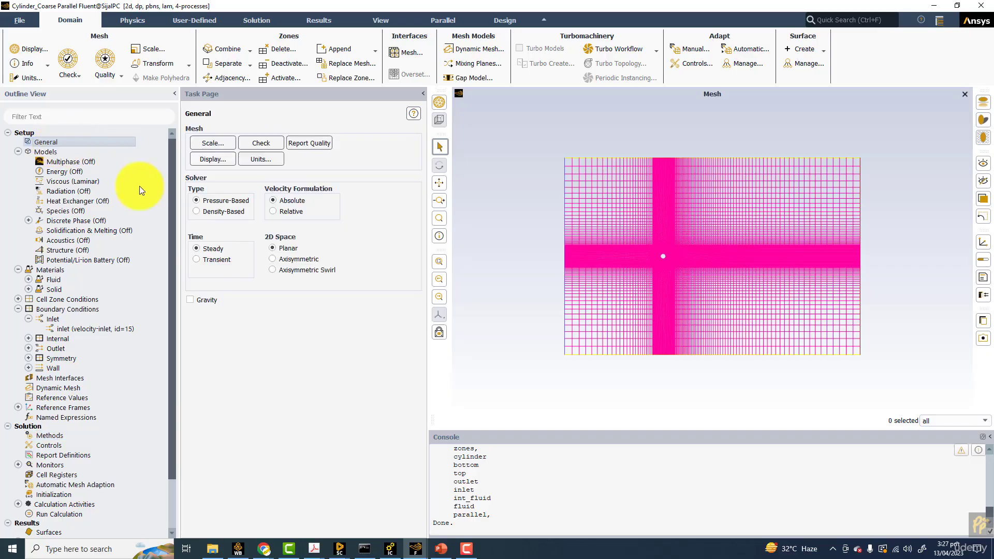
{"action": "left_click", "coordinate": [206, 264]}
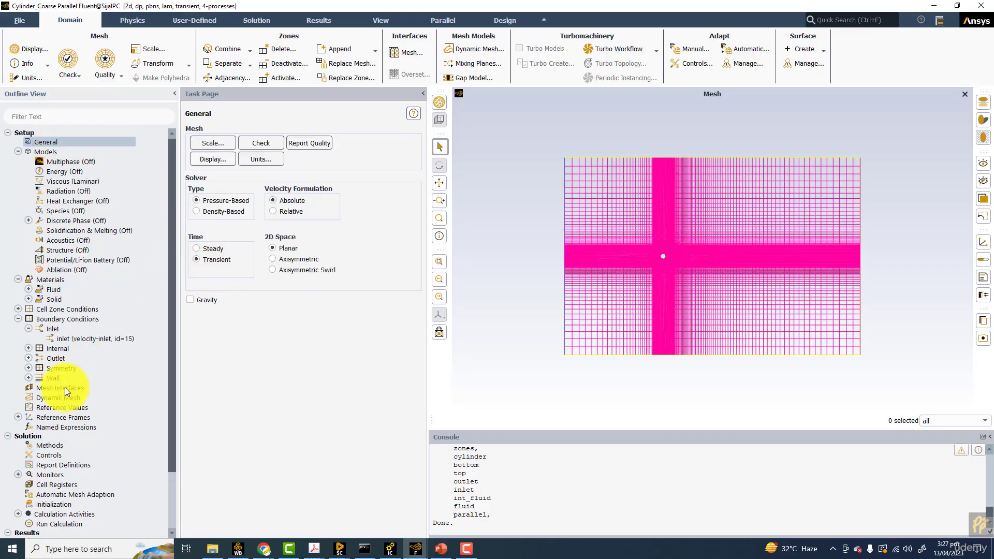
Step: Set the transient formulation in the solution methods to Second Order Implicit
{"action": "left_click", "coordinate": [55, 444]}
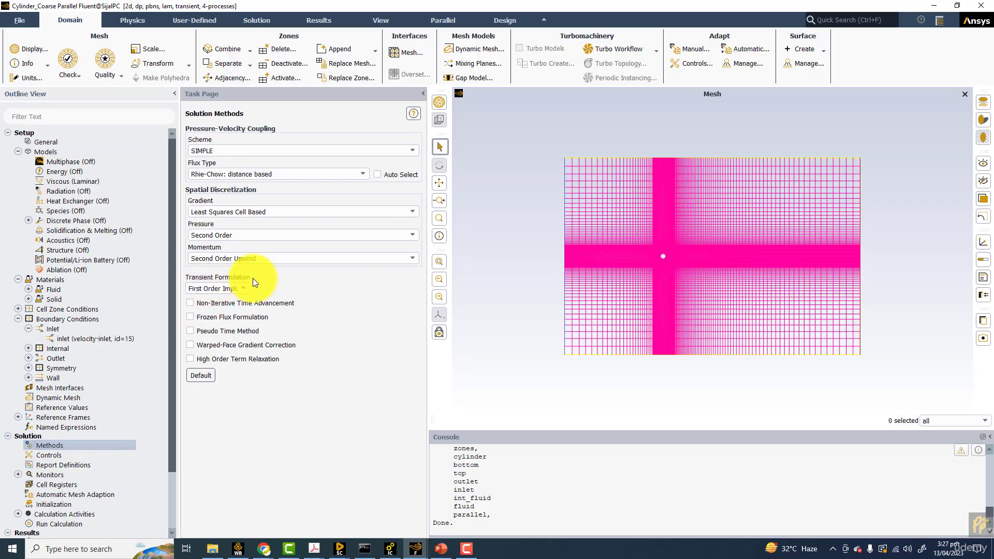
{"action": "left_click", "coordinate": [235, 288]}
{"action": "left_click", "coordinate": [215, 304]}
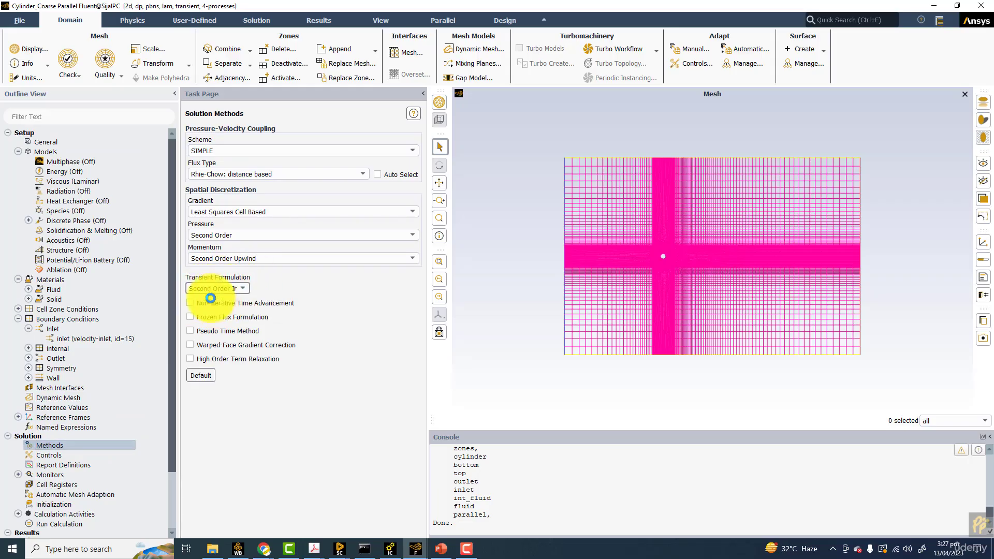
Step: Check the under-relaxation factors in the solution controls
{"action": "left_click", "coordinate": [51, 456]}
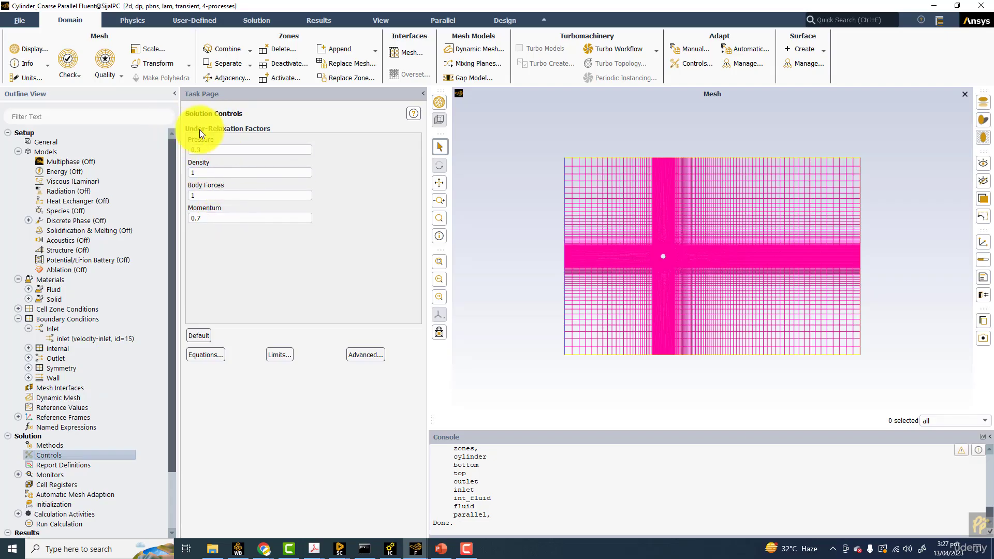
{"action": "scroll", "coordinate": [57, 423], "scroll_direction": "down", "scroll_amount": 3}
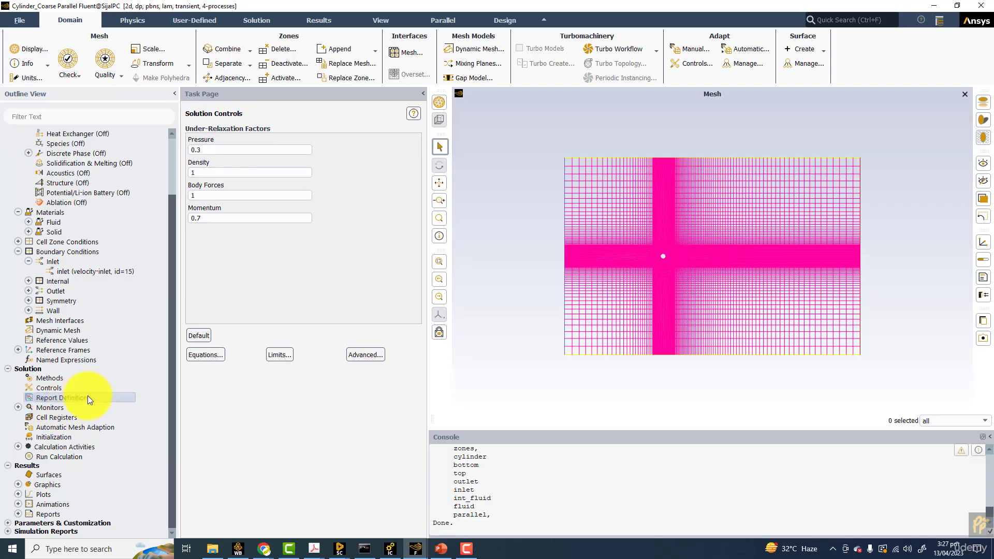
{"action": "left_click", "coordinate": [86, 396]}
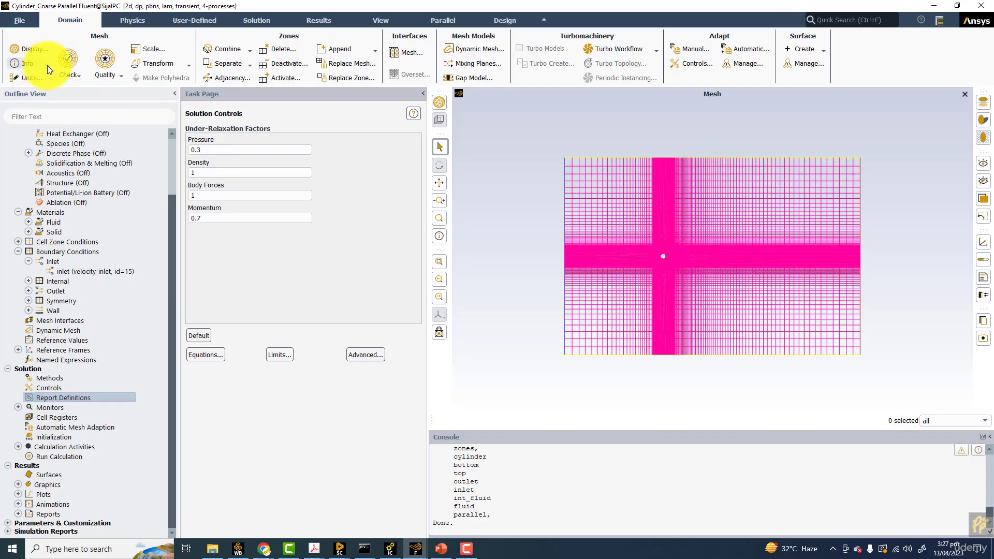
Step: Open a new point surface definition and show PowerPoint's Computational Setup slide with the monitor point coordinates beside it
{"action": "left_click", "coordinate": [318, 18]}
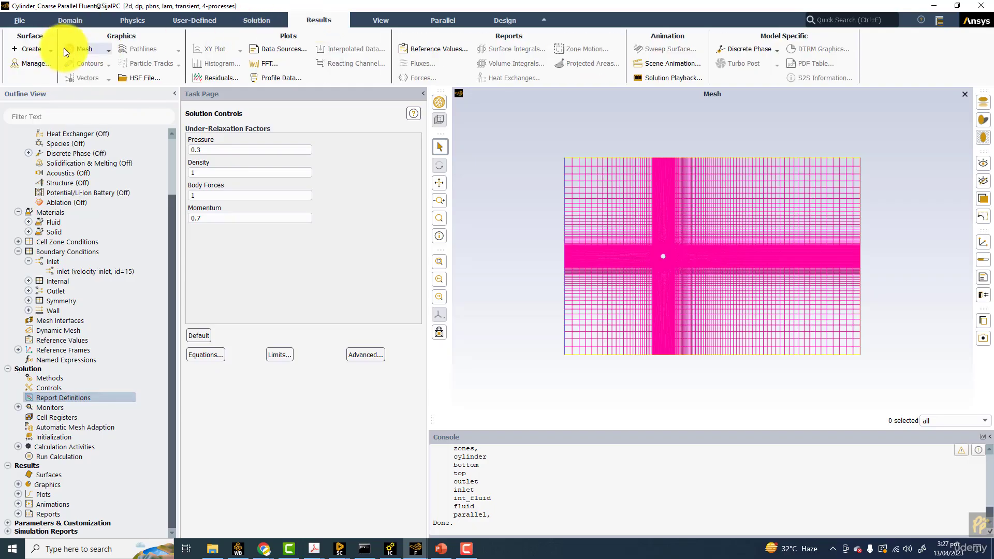
{"action": "left_click", "coordinate": [51, 50]}
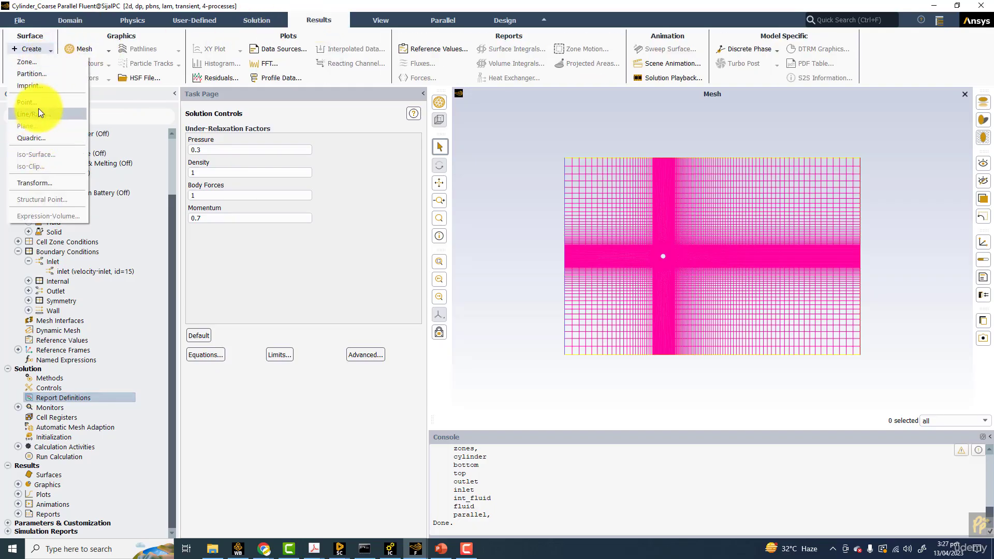
{"action": "left_click", "coordinate": [38, 103]}
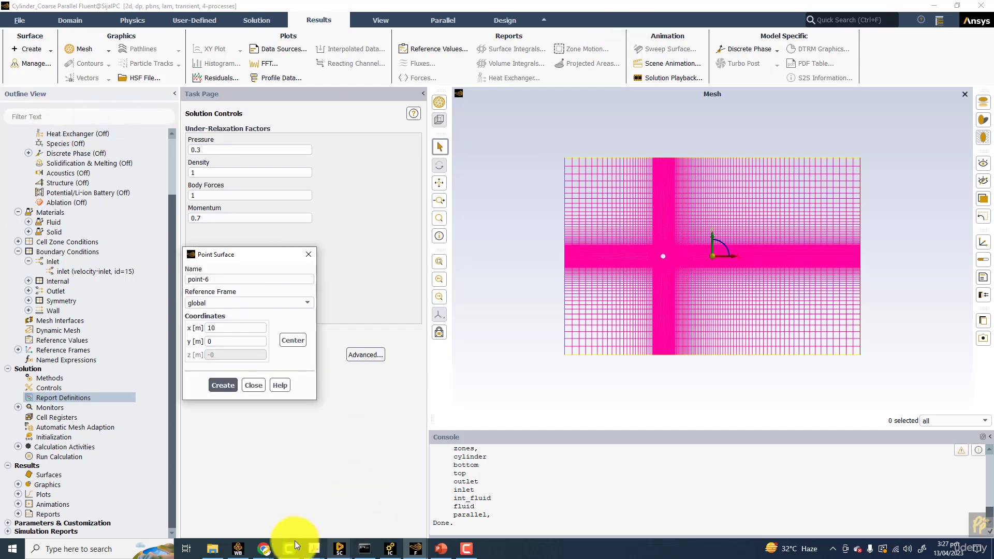
{"action": "left_click", "coordinate": [441, 548]}
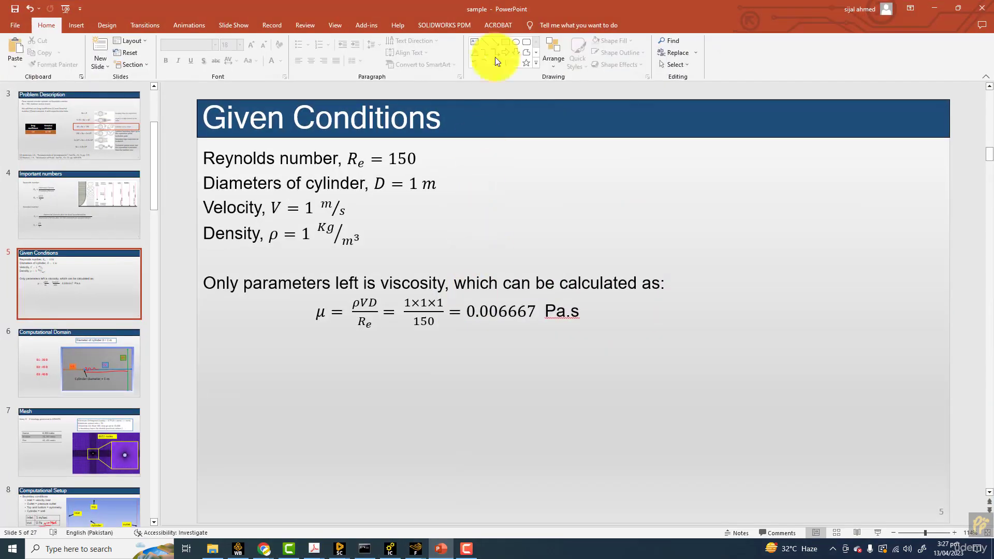
{"action": "double_click", "coordinate": [585, 3]}
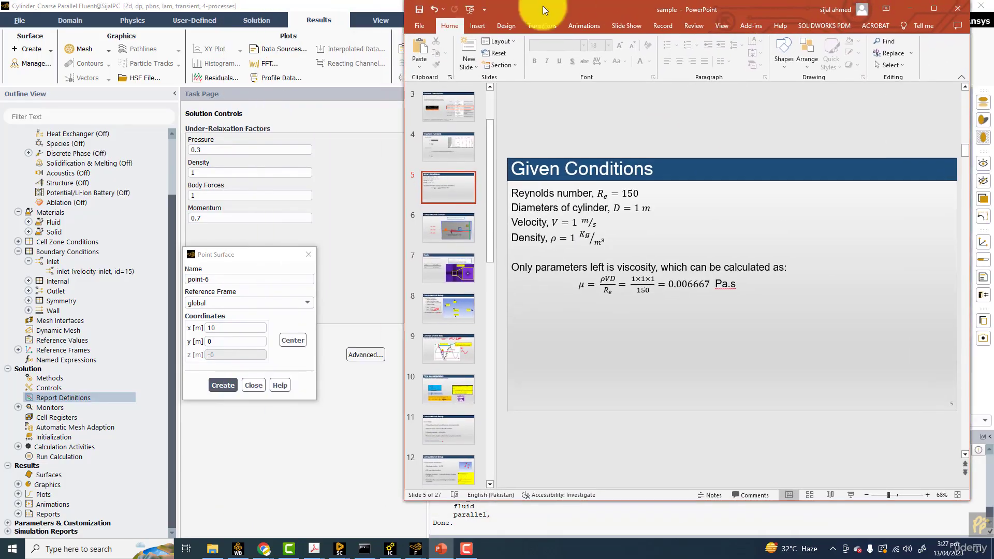
{"action": "left_click_drag", "start_coordinate": [393, 8], "coordinate": [196, 27]}
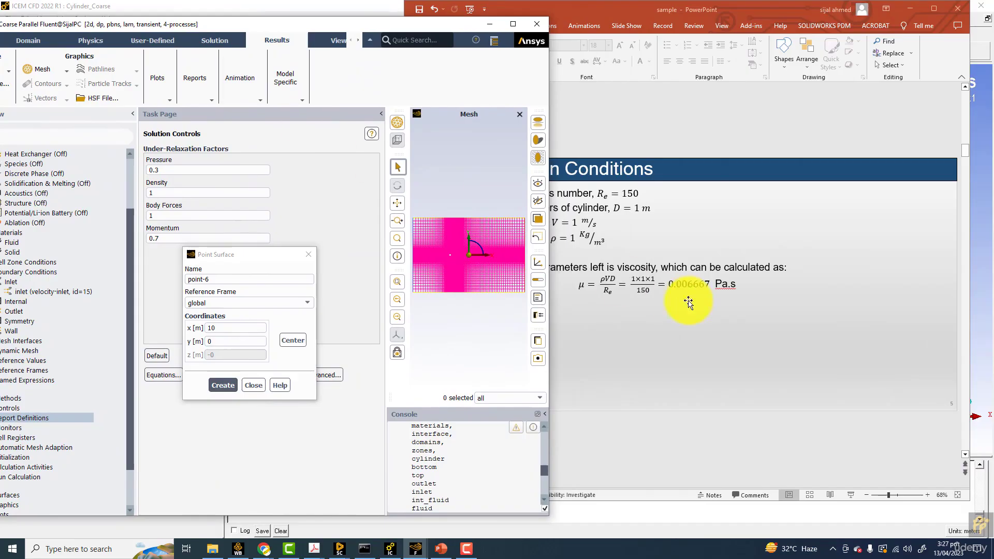
{"action": "scroll", "coordinate": [686, 299], "scroll_direction": "down", "scroll_amount": 5}
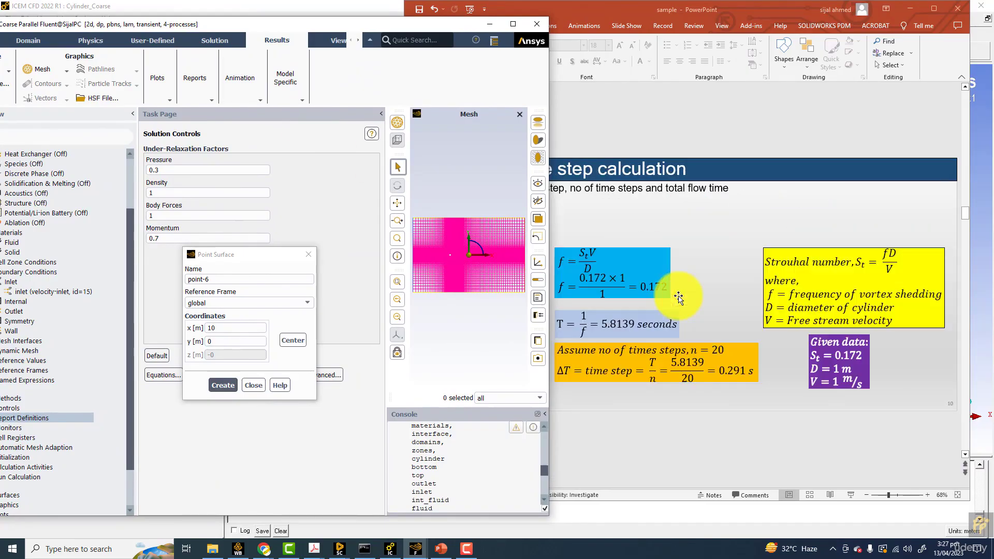
{"action": "scroll", "coordinate": [678, 298], "scroll_direction": "down", "scroll_amount": 3}
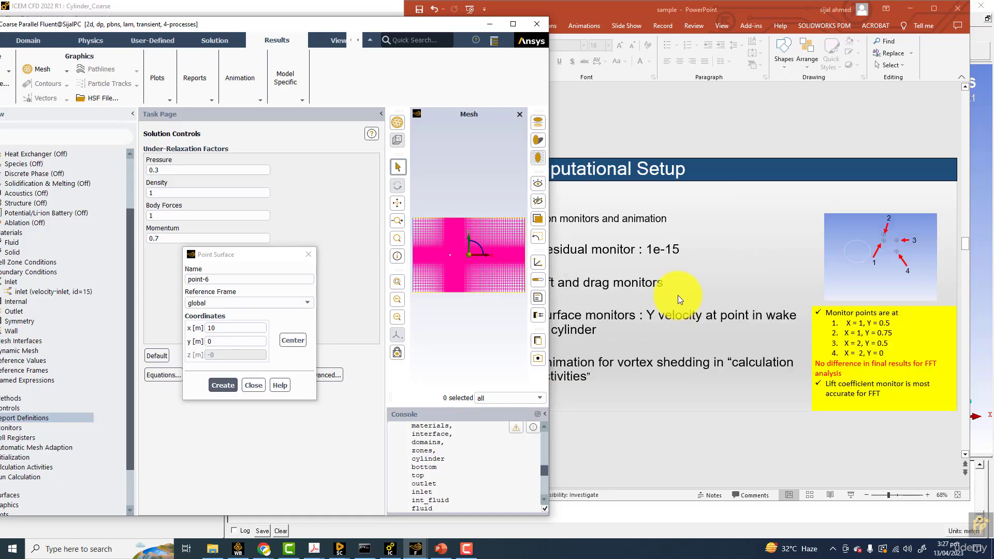
{"action": "scroll", "coordinate": [679, 296], "scroll_direction": "up", "scroll_amount": 1}
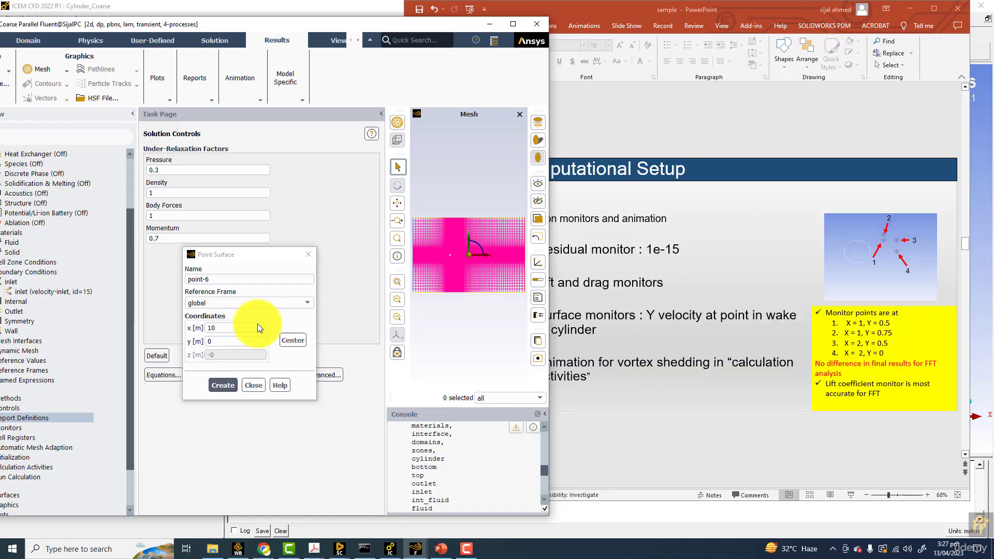
Step: Create a point surface named pt1 at x 1 m, y 0.5 m
{"action": "left_click", "coordinate": [232, 280]}
{"action": "type", "text": "pt"}
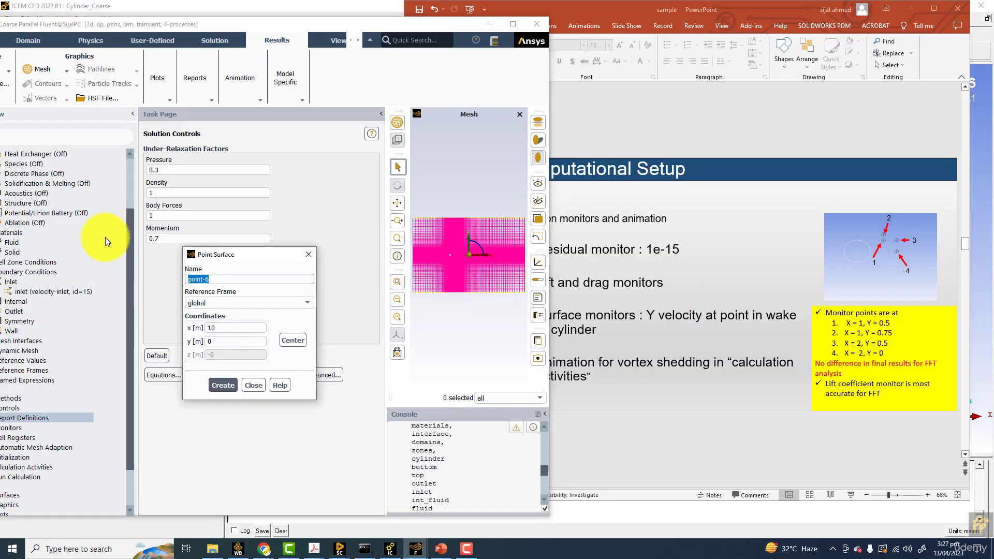
{"action": "type", "text": "1"}
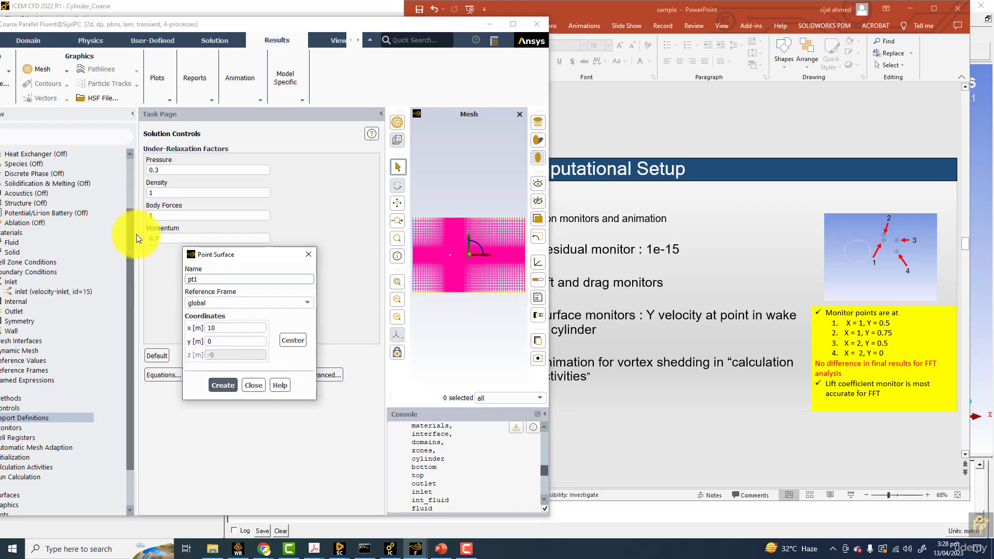
{"action": "left_click_drag", "start_coordinate": [223, 328], "coordinate": [173, 337]}
{"action": "type", "text": "1"}
{"action": "left_click", "coordinate": [214, 383]}
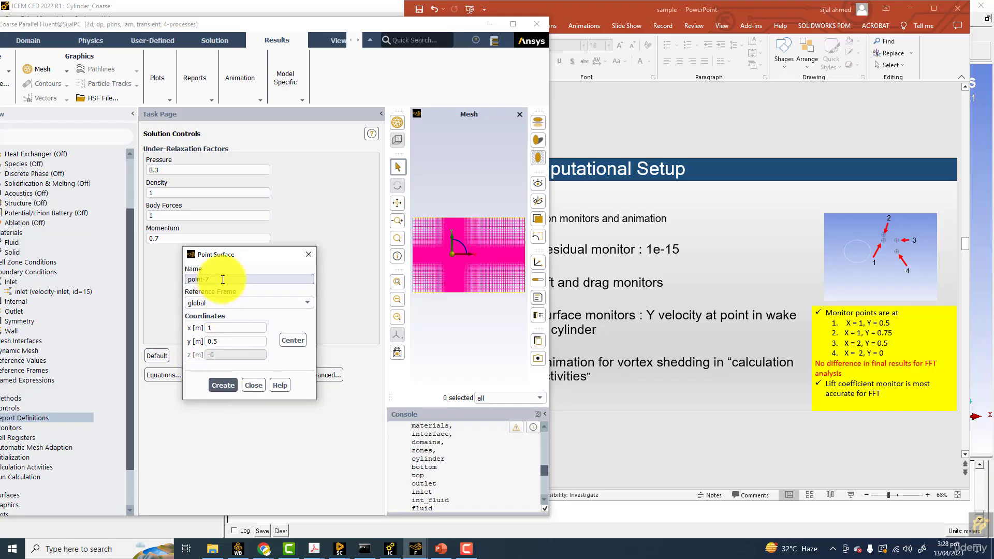
Step: Create a second point surface named pt2 at x 1 m, y 0.75 m
{"action": "left_click_drag", "start_coordinate": [223, 279], "coordinate": [141, 279]}
{"action": "type", "text": "pt2"}
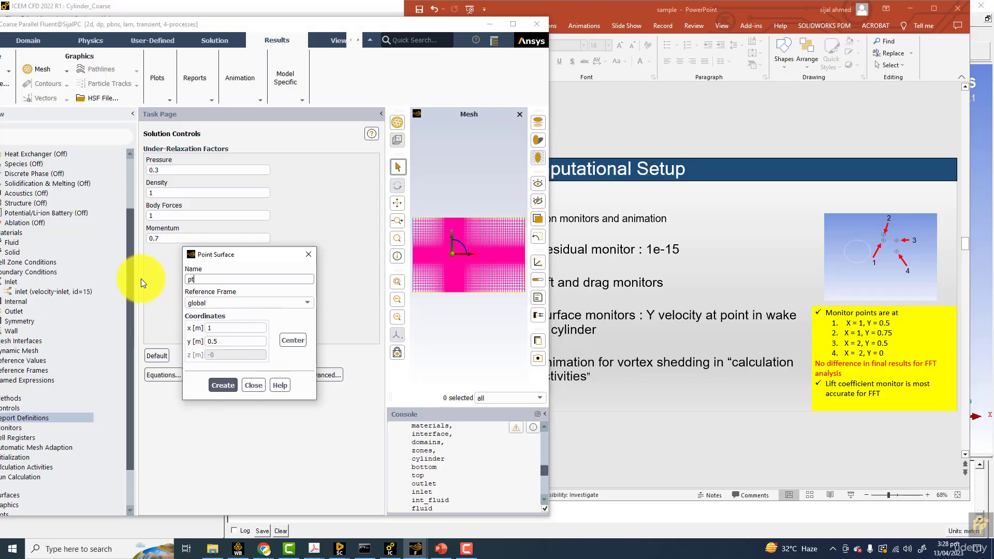
{"action": "left_click_drag", "start_coordinate": [227, 327], "coordinate": [167, 340]}
{"action": "type", "text": "0.75"}
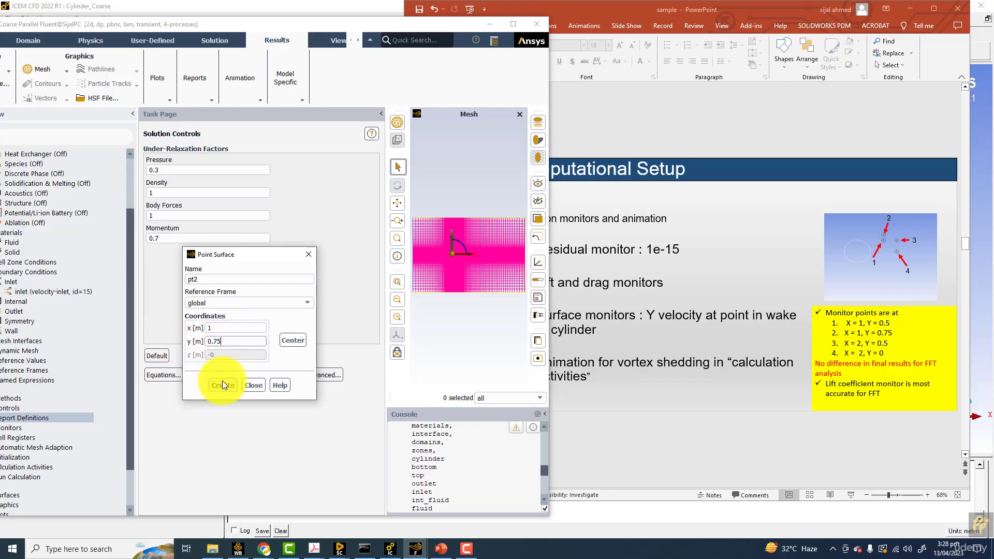
{"action": "left_click", "coordinate": [223, 385]}
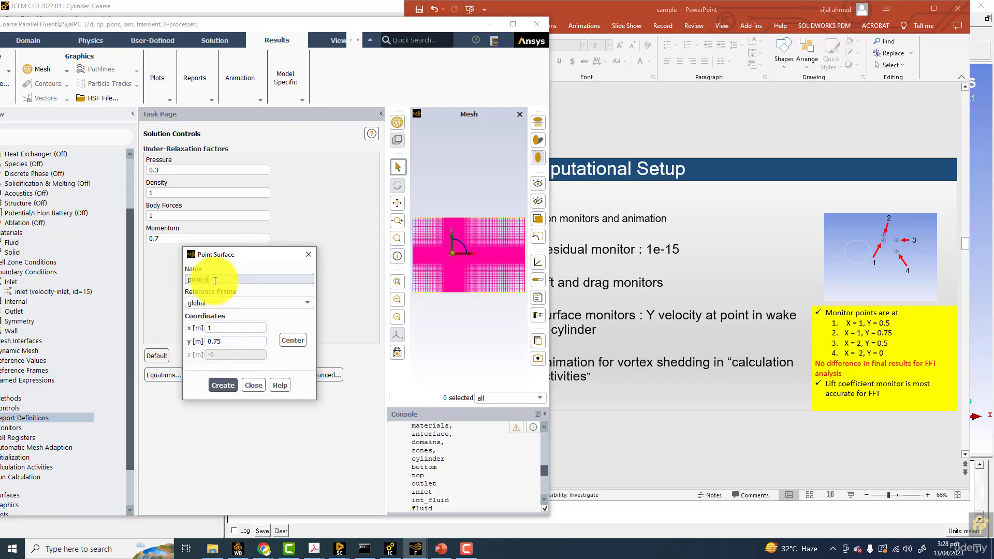
Step: Create a third point surface named pt at x 2 m, y 0.5 m
{"action": "left_click_drag", "start_coordinate": [213, 279], "coordinate": [178, 278]}
{"action": "type", "text": "pt"}
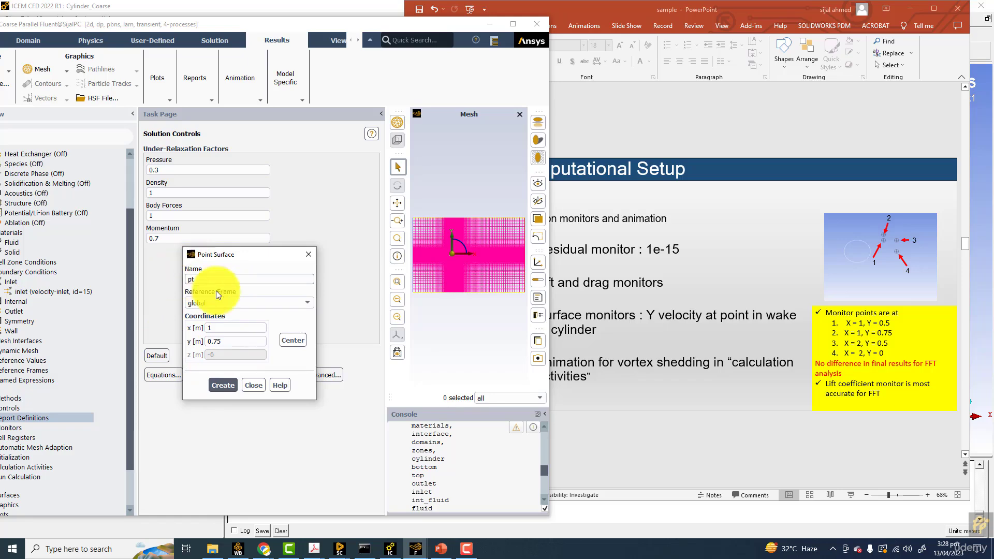
{"action": "left_click_drag", "start_coordinate": [228, 327], "coordinate": [159, 327]}
{"action": "type", "text": "2"}
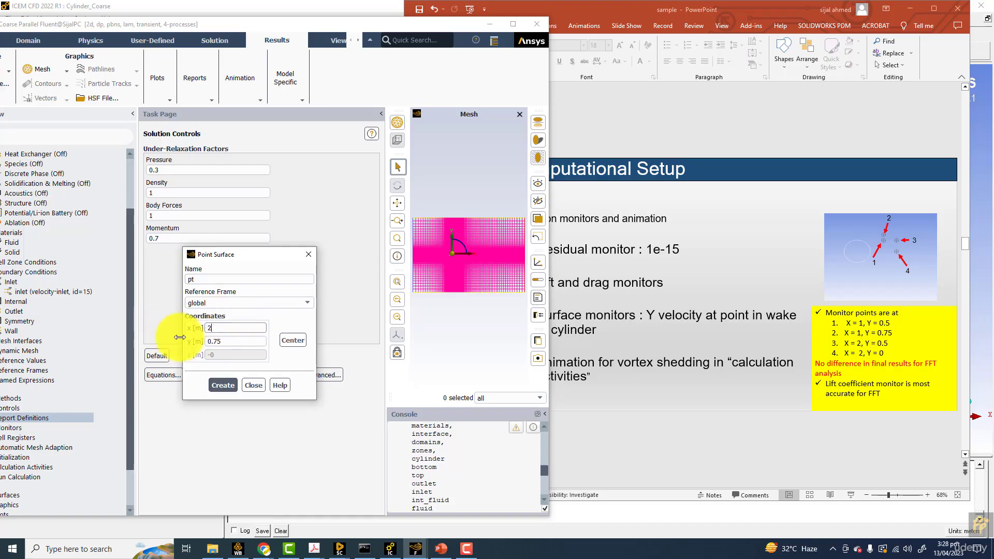
{"action": "left_click_drag", "start_coordinate": [243, 341], "coordinate": [166, 342]}
{"action": "type", "text": "0.5"}
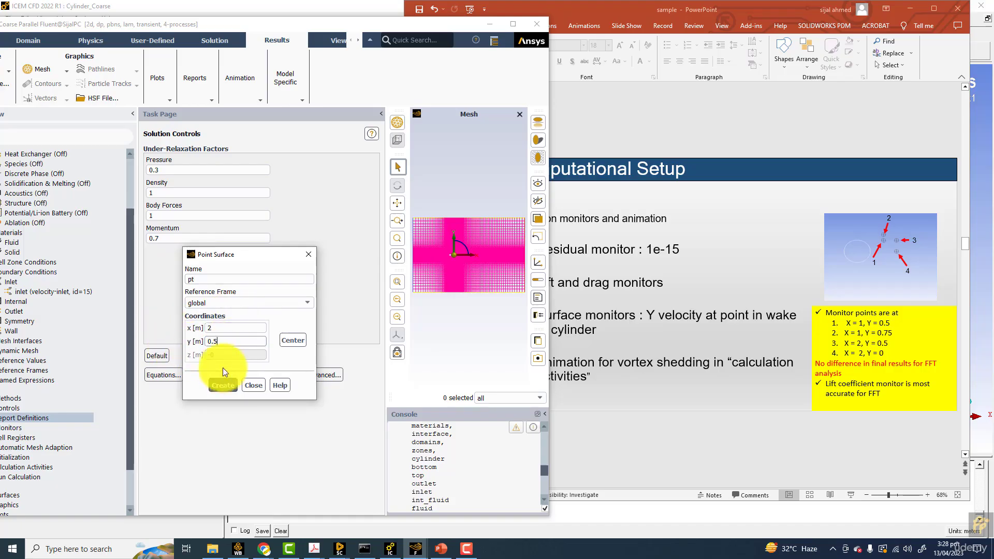
{"action": "left_click", "coordinate": [223, 385]}
Step: Try to create a fourth point surface, also named pt, at x 2 m, y 0 m, and close the definition
{"action": "type", "text": "pt"}
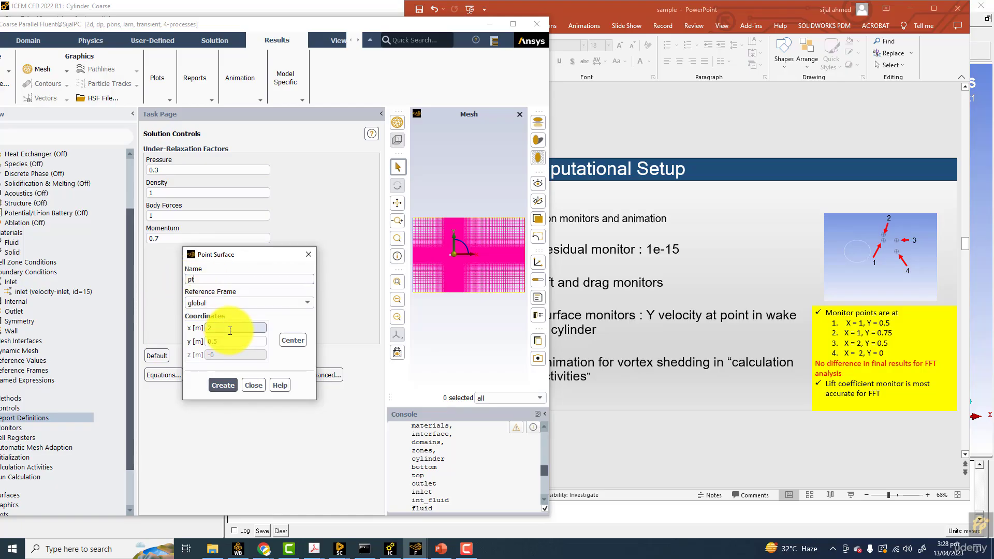
{"action": "left_click_drag", "start_coordinate": [242, 342], "coordinate": [165, 346]}
{"action": "type", "text": "0"}
{"action": "left_click", "coordinate": [222, 385]}
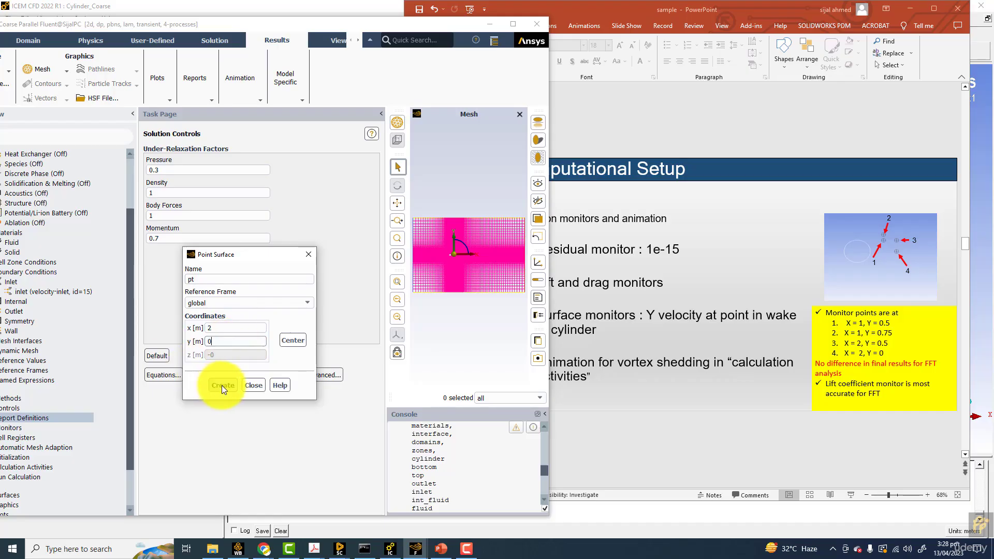
{"action": "left_click", "coordinate": [253, 385]}
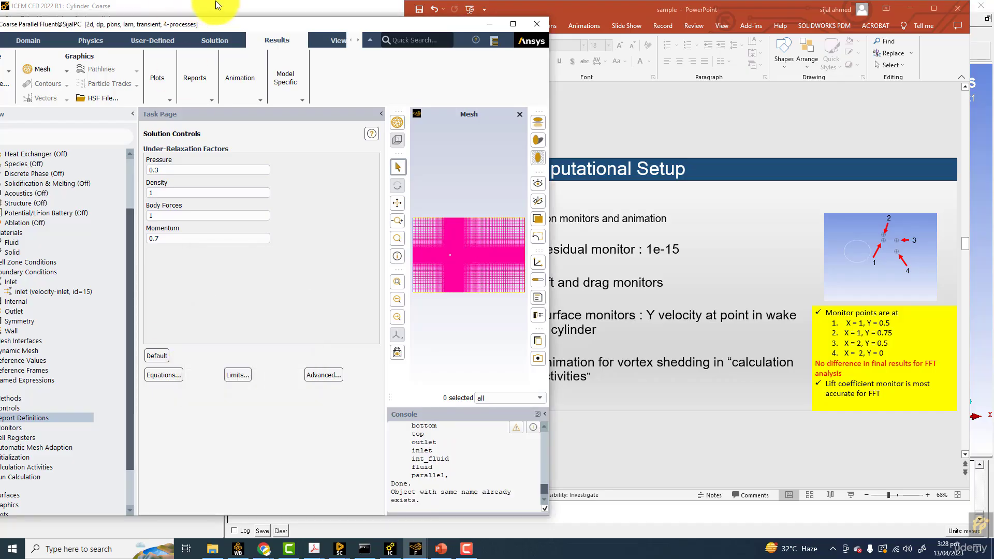
Step: Maximize Fluent and display mesh-1 with all surfaces except int_fluid to inspect the monitor points behind the cylinder
{"action": "double_click", "coordinate": [244, 23]}
{"action": "left_click", "coordinate": [80, 50]}
{"action": "left_click_drag", "start_coordinate": [238, 250], "coordinate": [253, 178]}
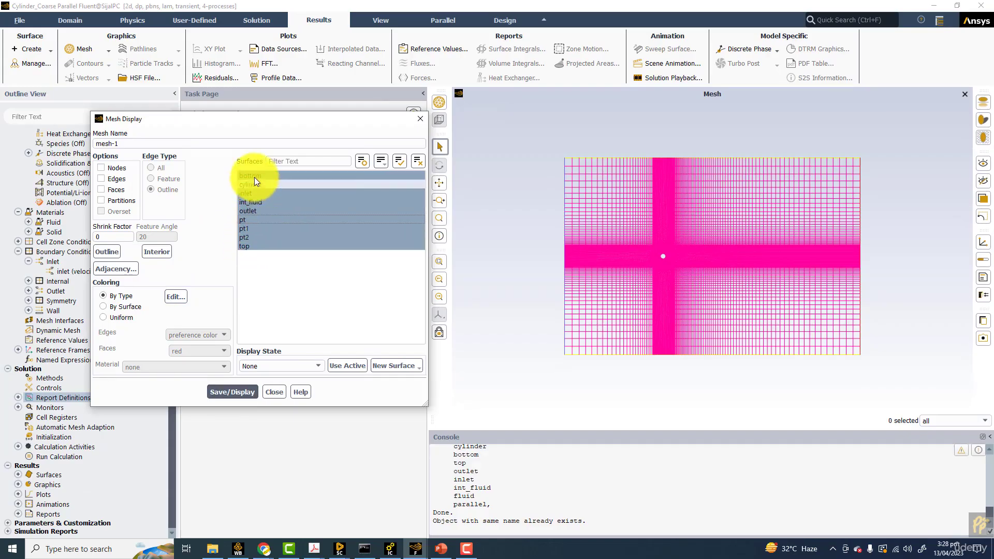
{"action": "left_click", "coordinate": [259, 202]}
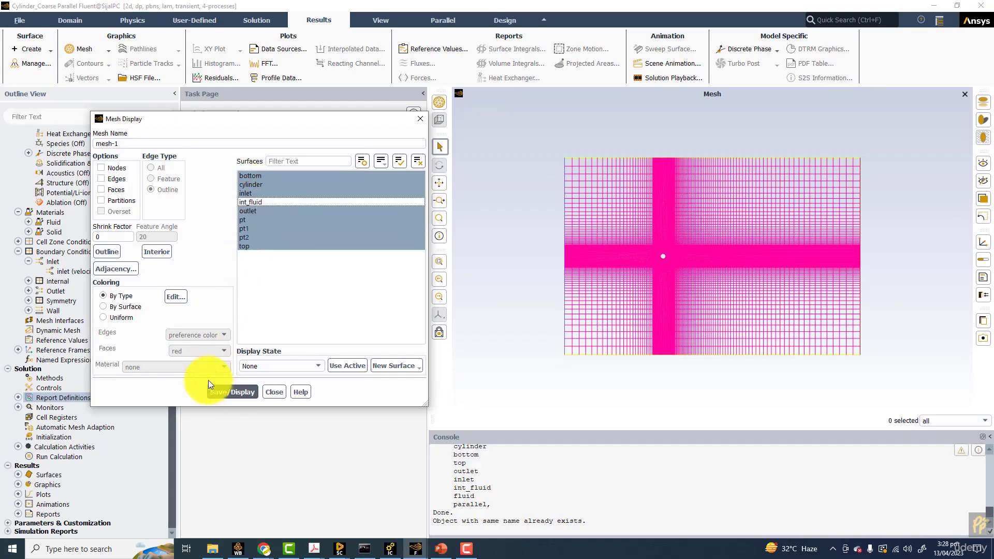
{"action": "left_click", "coordinate": [231, 393]}
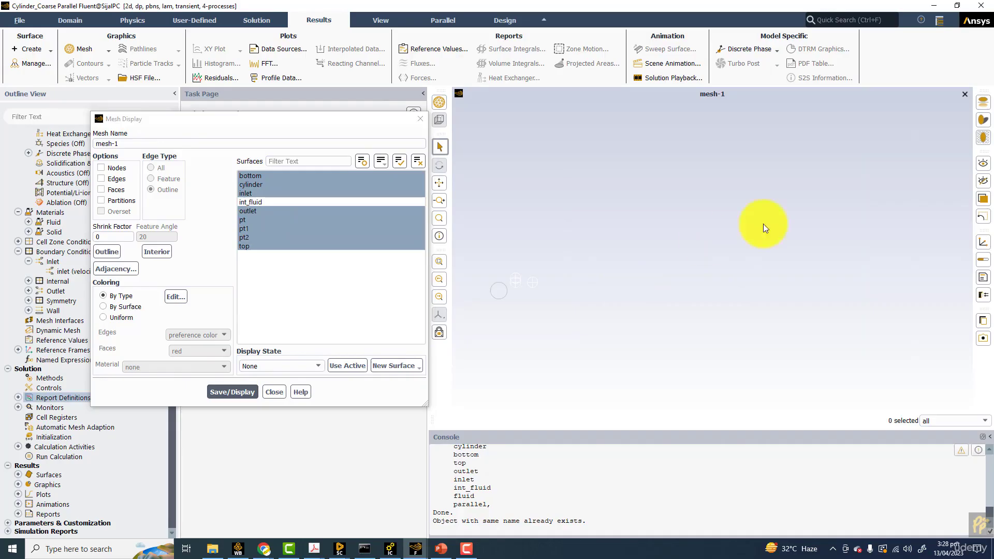
{"action": "left_click_drag", "start_coordinate": [573, 245], "coordinate": [703, 211]}
{"action": "scroll", "coordinate": [687, 219], "scroll_direction": "down", "scroll_amount": 4}
{"action": "scroll", "coordinate": [687, 219], "scroll_direction": "up", "scroll_amount": 2}
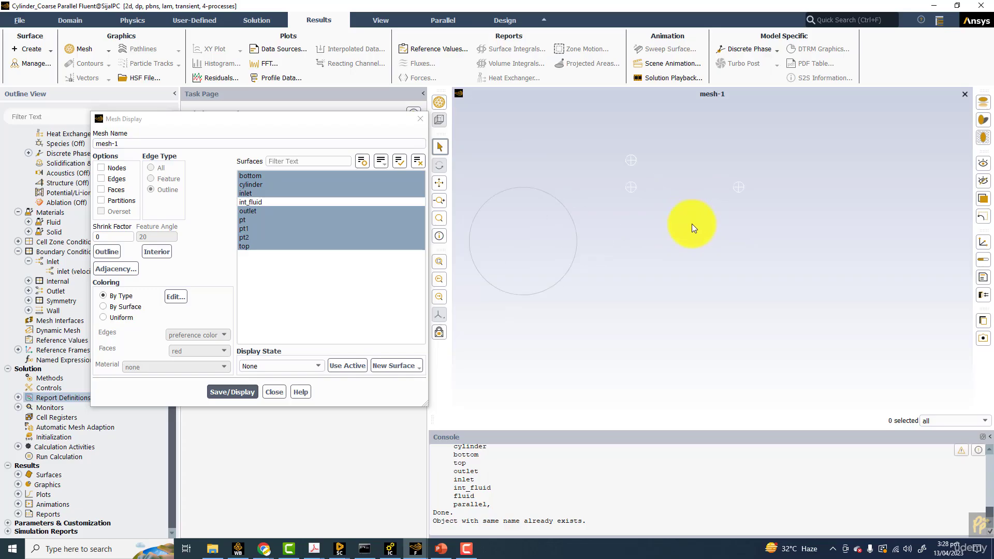
Step: Open a new point surface definition and place it clear of the mesh display's surface list
{"action": "left_click", "coordinate": [44, 48]}
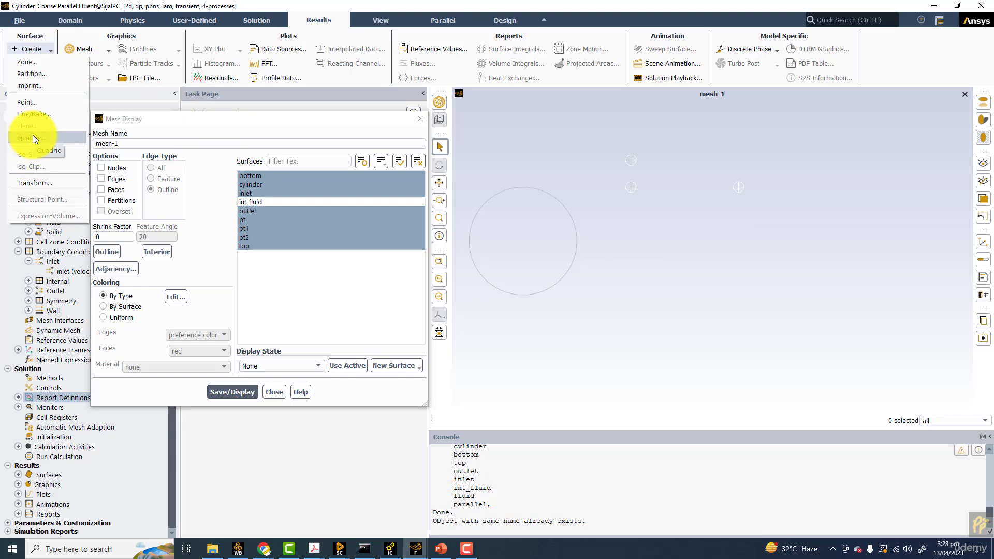
{"action": "left_click", "coordinate": [33, 104]}
{"action": "left_click_drag", "start_coordinate": [259, 255], "coordinate": [175, 322]}
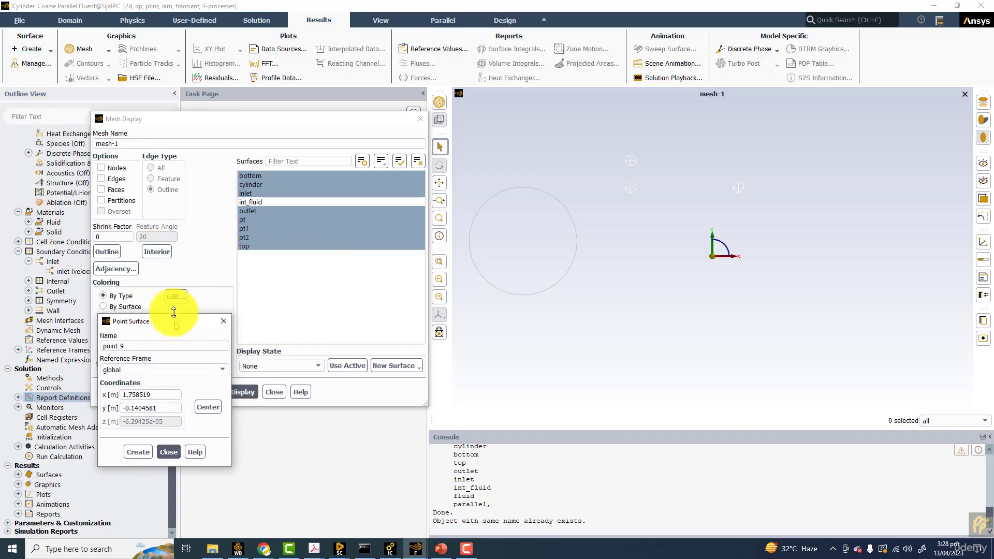
Step: Delete the point surfaces pt, pt1 and pt2 in the surface manager and close it
{"action": "left_click", "coordinate": [28, 65]}
{"action": "left_click_drag", "start_coordinate": [252, 252], "coordinate": [506, 322]}
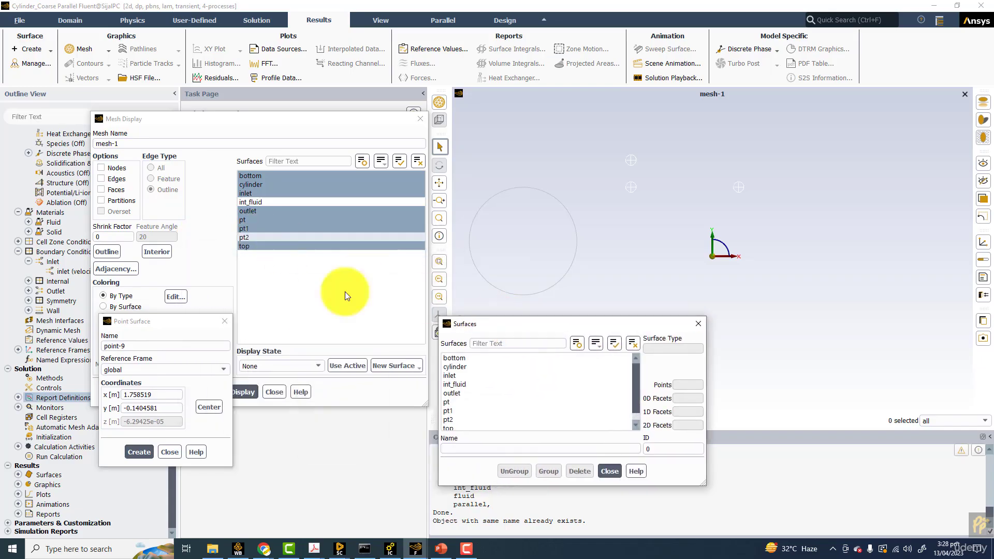
{"action": "left_click", "coordinate": [448, 402]}
{"action": "left_click", "coordinate": [448, 420], "text": "shift"}
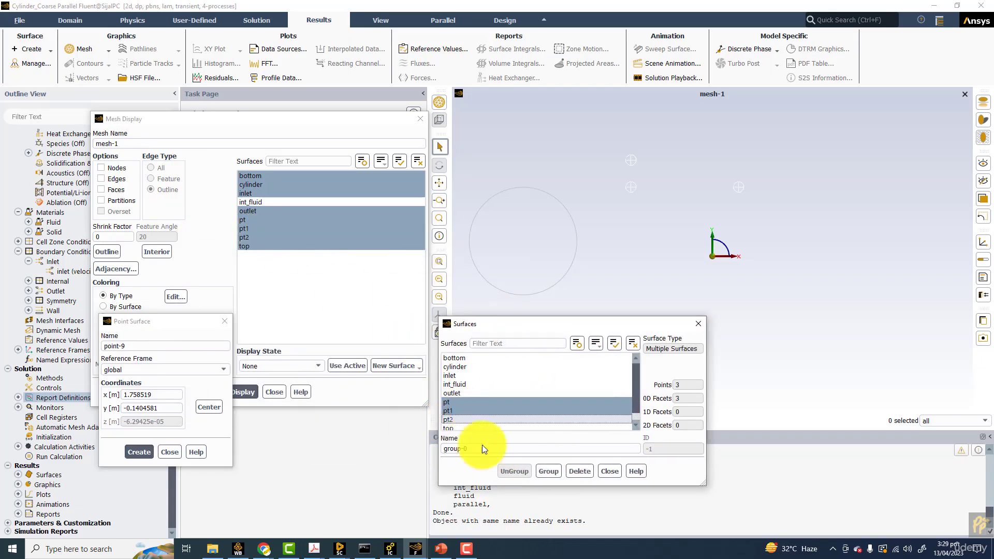
{"action": "left_click", "coordinate": [578, 471]}
{"action": "left_click", "coordinate": [538, 299]}
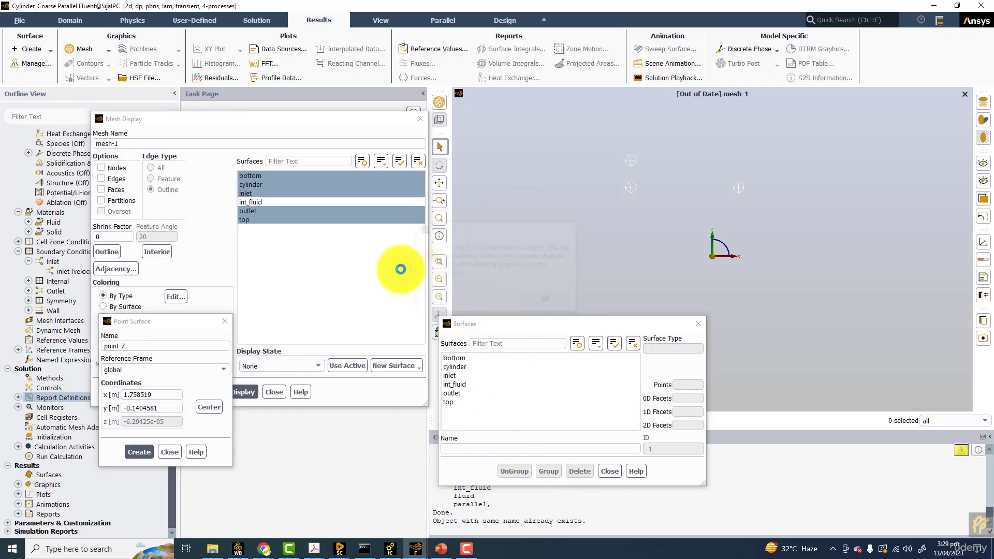
{"action": "left_click", "coordinate": [250, 219]}
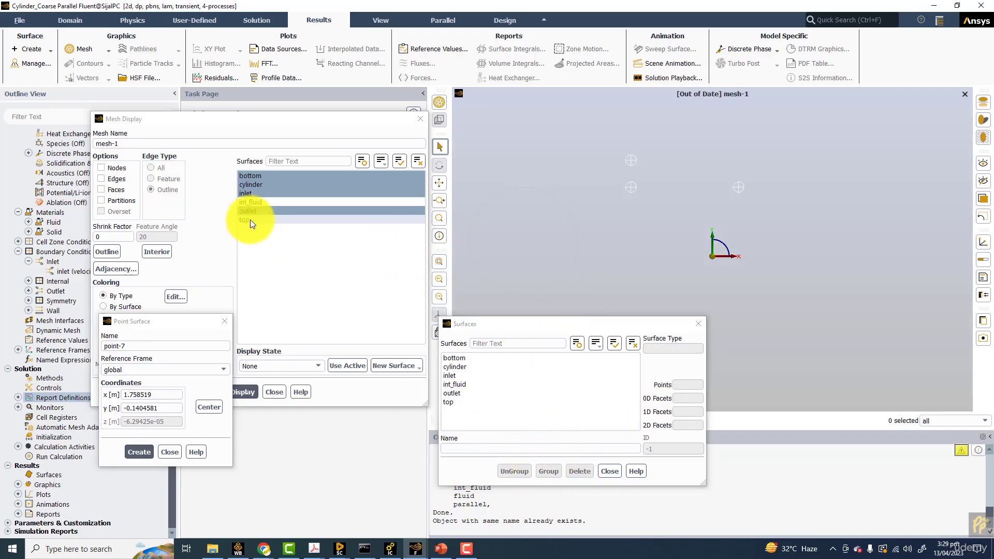
{"action": "left_click", "coordinate": [699, 324]}
Step: Create the point surface pt1 at x 1 m, y 0.5 m, with Fluent restored to a smaller window
{"action": "left_click_drag", "start_coordinate": [151, 348], "coordinate": [88, 328]}
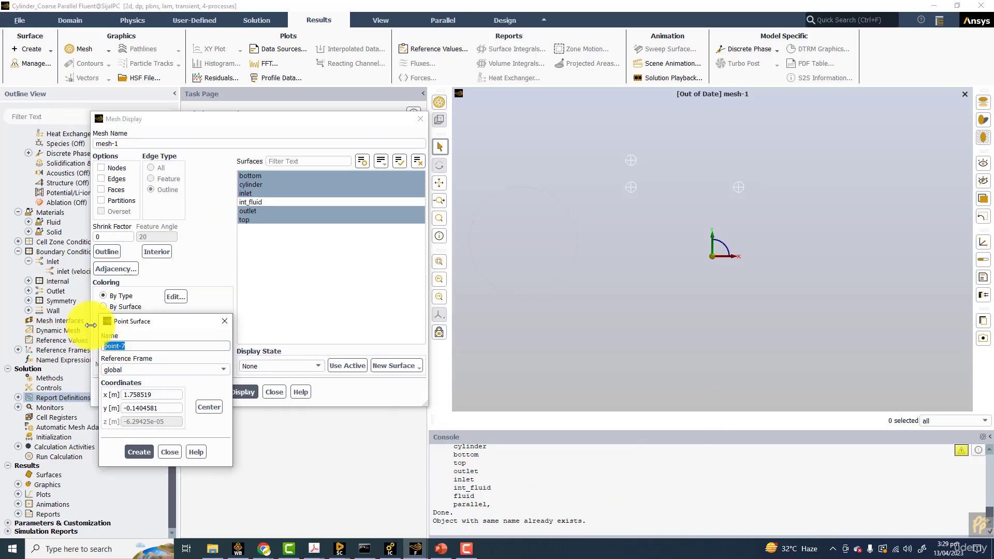
{"action": "double_click", "coordinate": [821, 2]}
{"action": "double_click", "coordinate": [128, 345]}
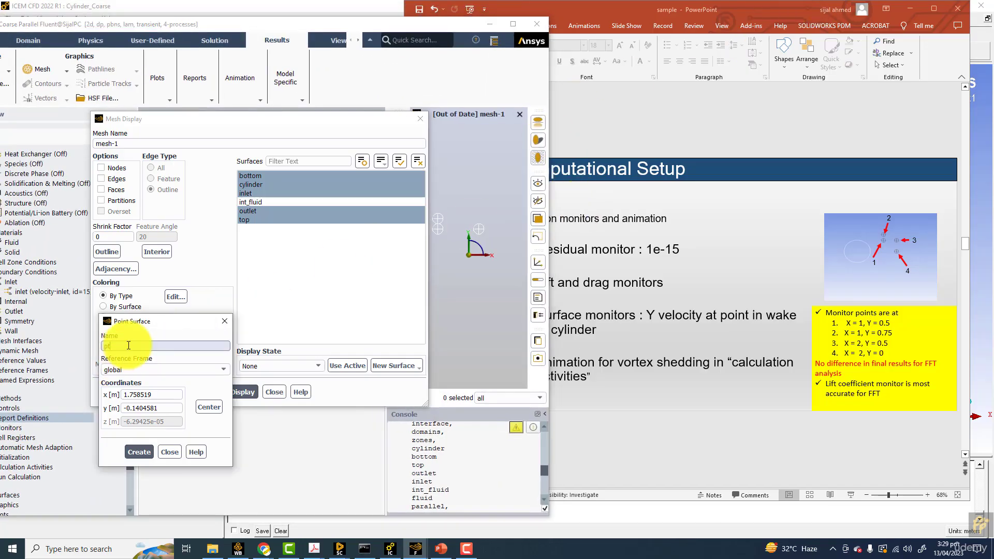
{"action": "type", "text": "pt1"}
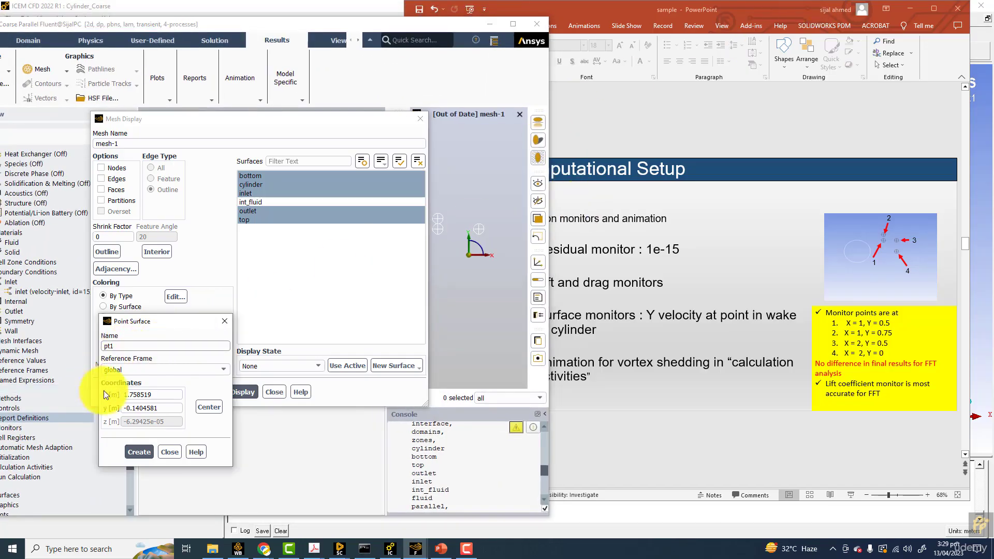
{"action": "double_click", "coordinate": [162, 395]}
{"action": "type", "text": "1"}
{"action": "double_click", "coordinate": [151, 407]}
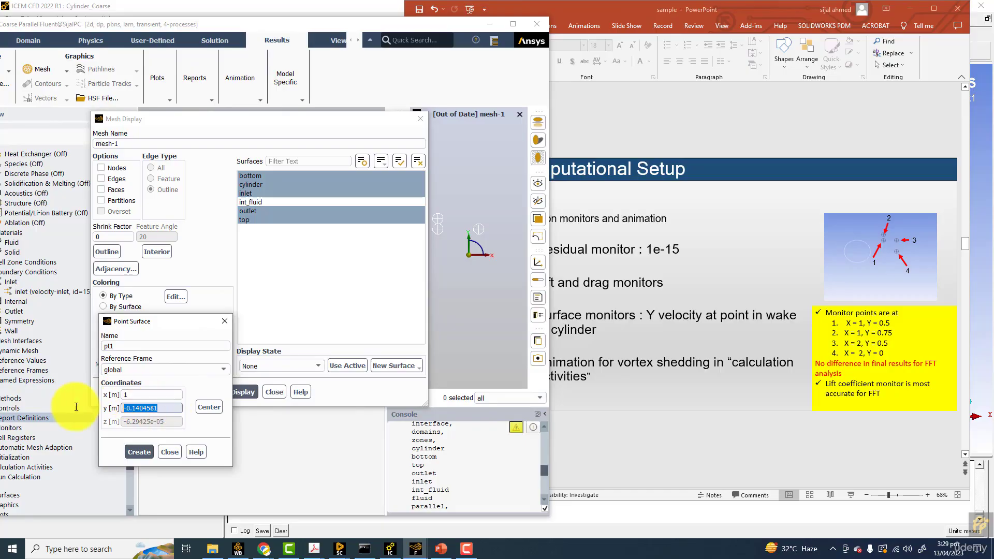
{"action": "type", "text": ".5"}
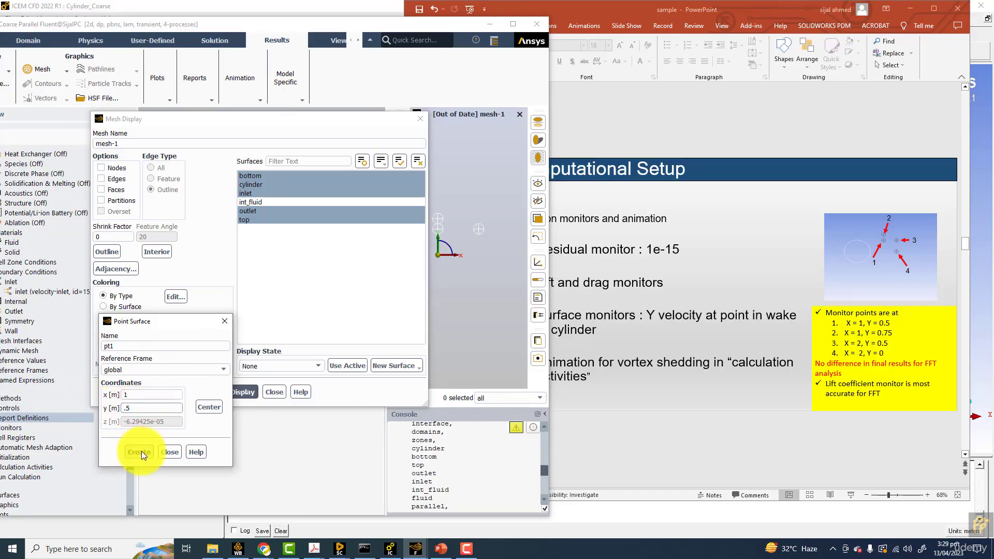
{"action": "left_click", "coordinate": [140, 452]}
Step: Create a second point surface named pt2 at x 1 m, y 0.75 m
{"action": "left_click_drag", "start_coordinate": [141, 346], "coordinate": [70, 328]}
{"action": "type", "text": "pt"}
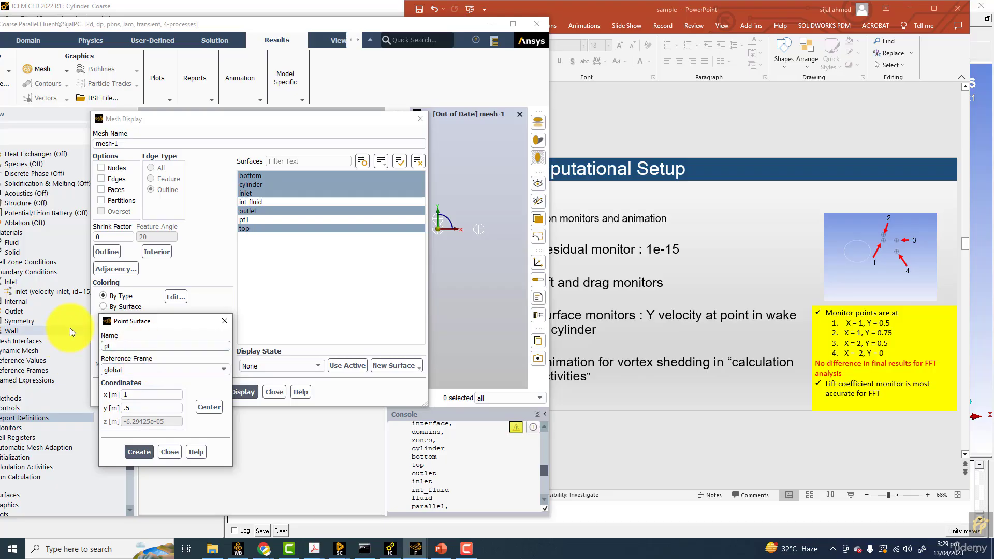
{"action": "type", "text": "2"}
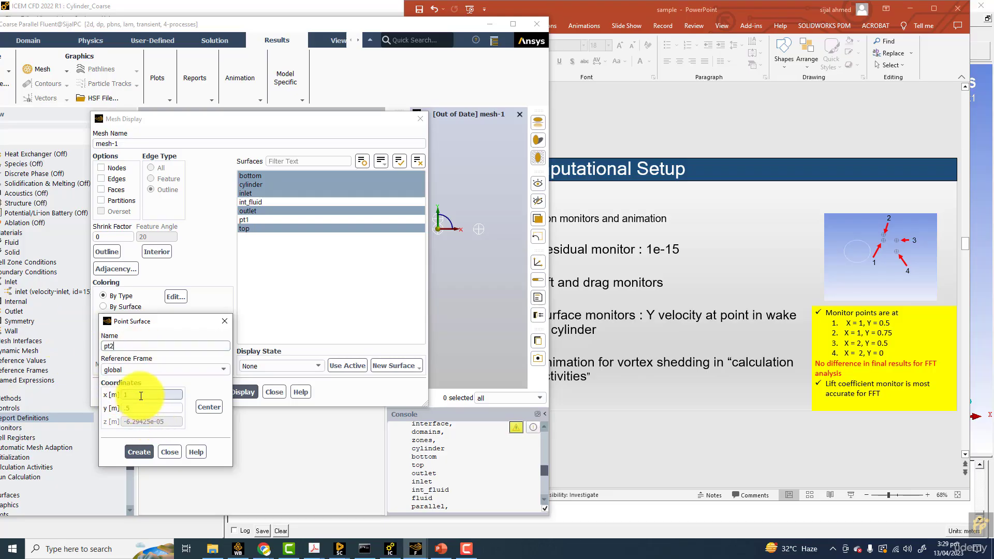
{"action": "left_click_drag", "start_coordinate": [155, 409], "coordinate": [83, 407]}
{"action": "type", "text": "0"}
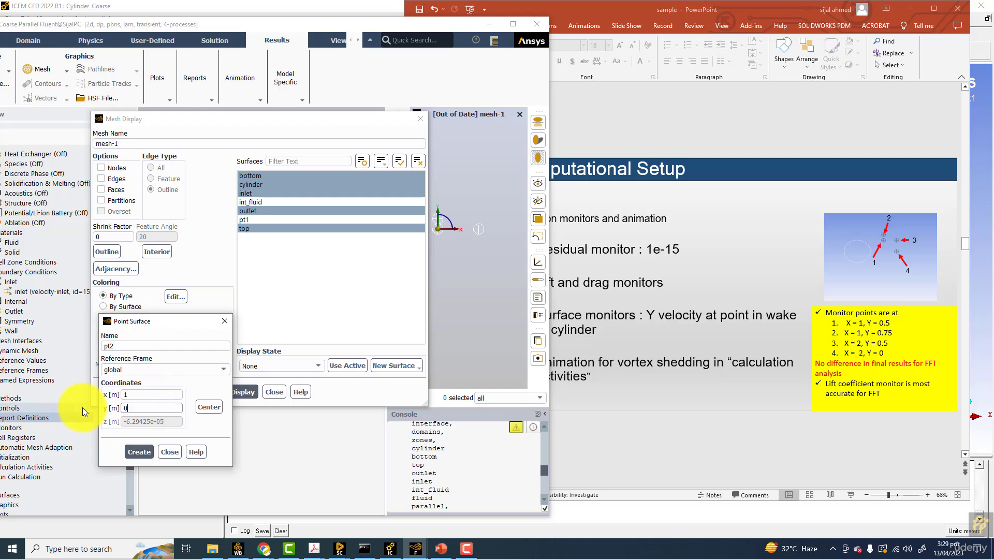
{"action": "type", "text": ".75"}
{"action": "left_click", "coordinate": [135, 451]}
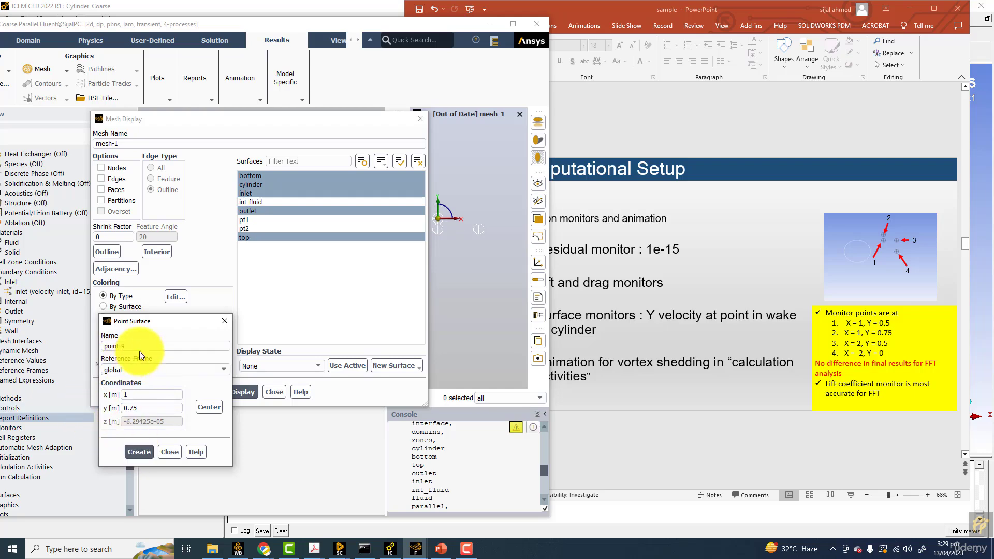
Step: Create a third point surface named pt3 at x 2 m, y 0.5 m
{"action": "type", "text": "pt3"}
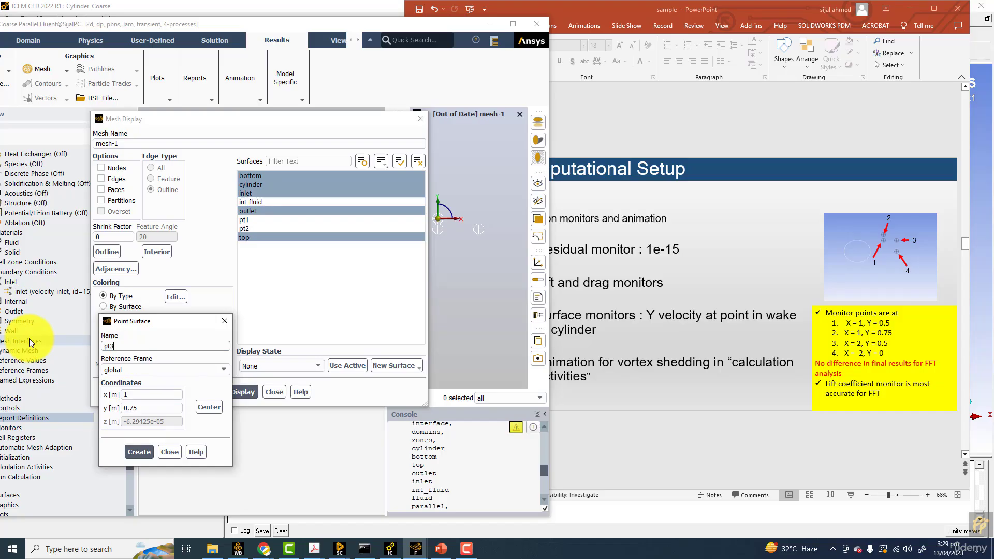
{"action": "left_click_drag", "start_coordinate": [156, 395], "coordinate": [100, 395]}
{"action": "type", "text": "2"}
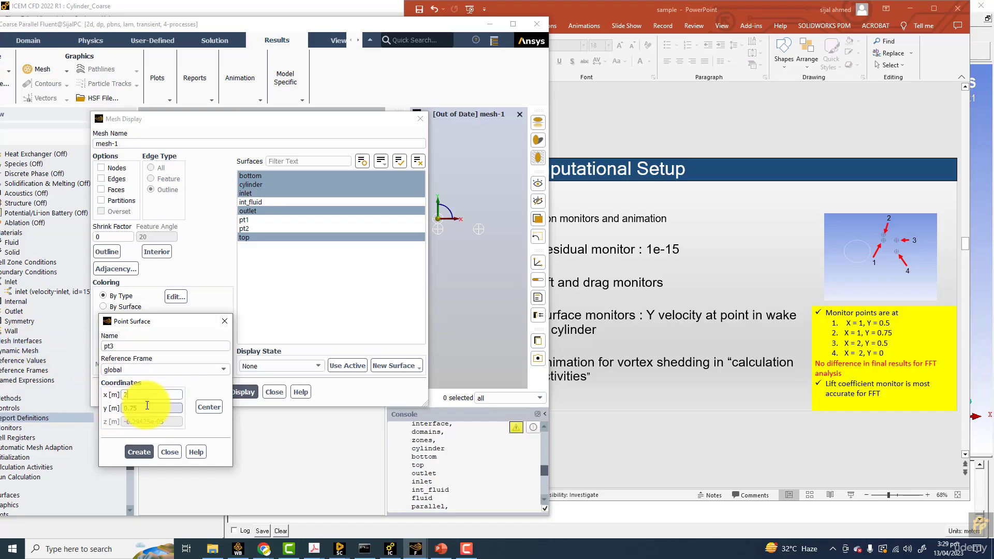
{"action": "left_click_drag", "start_coordinate": [155, 408], "coordinate": [86, 409]}
{"action": "key", "text": "BackSpace"}
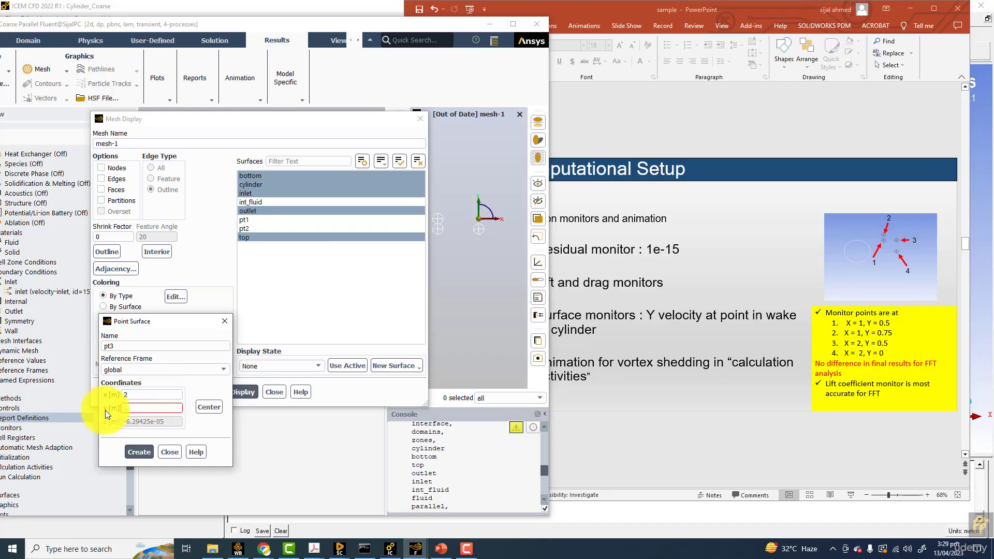
{"action": "type", "text": ".5"}
{"action": "left_click", "coordinate": [139, 451]}
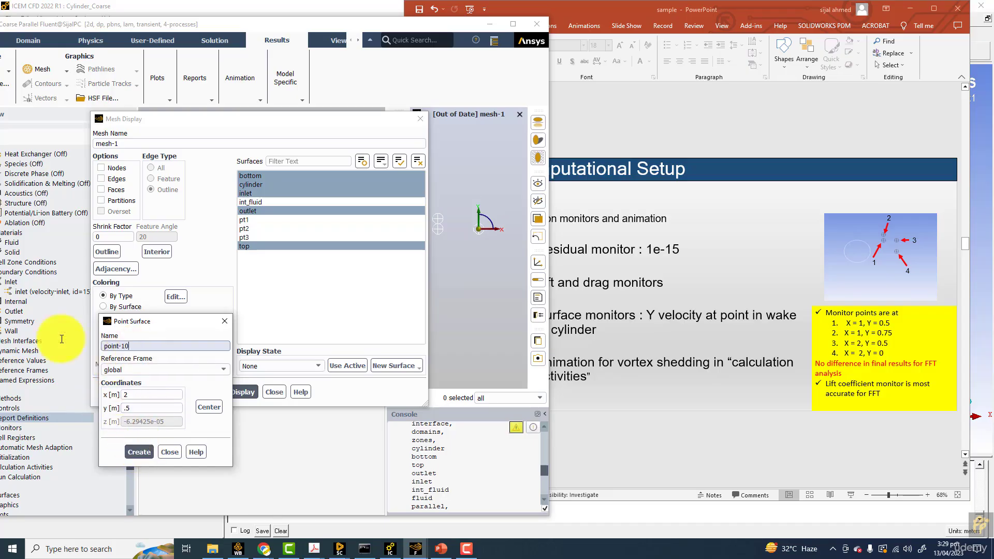
Step: Create the point surface pt4 at x 2 m, y 0 m and close the point definition
{"action": "type", "text": "pt4"}
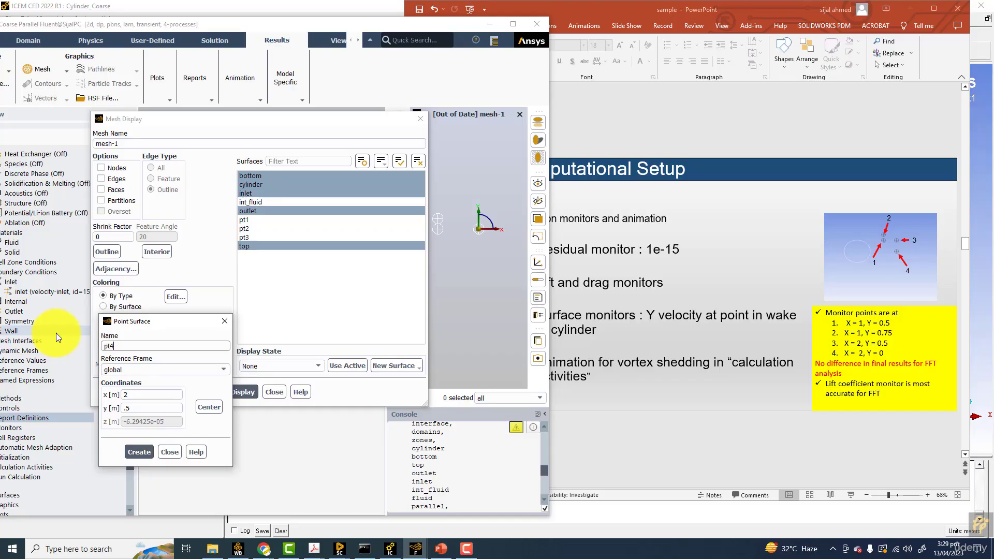
{"action": "key", "text": "Tab"}
{"action": "key", "text": "Tab"}
{"action": "key", "text": "Tab"}
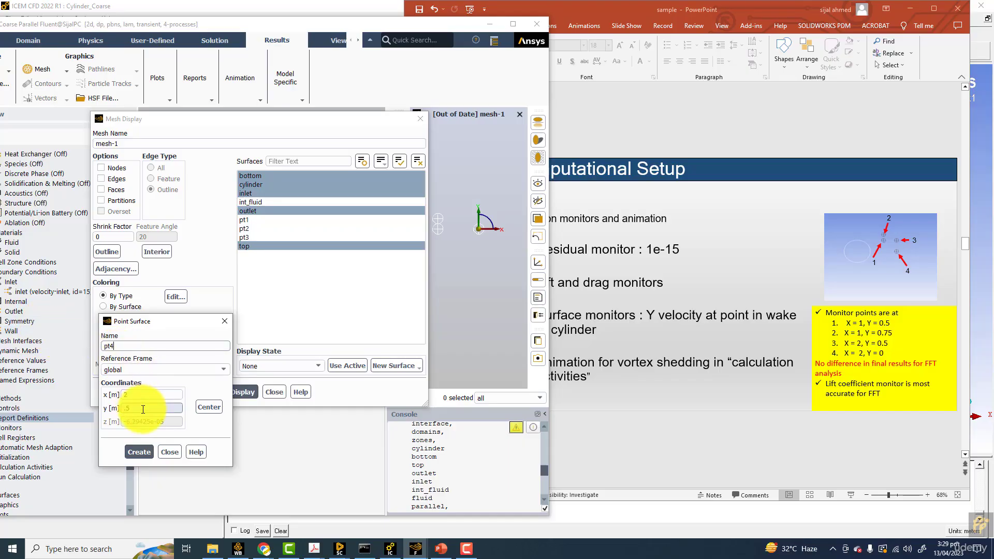
{"action": "type", "text": "0"}
{"action": "left_click", "coordinate": [141, 451]}
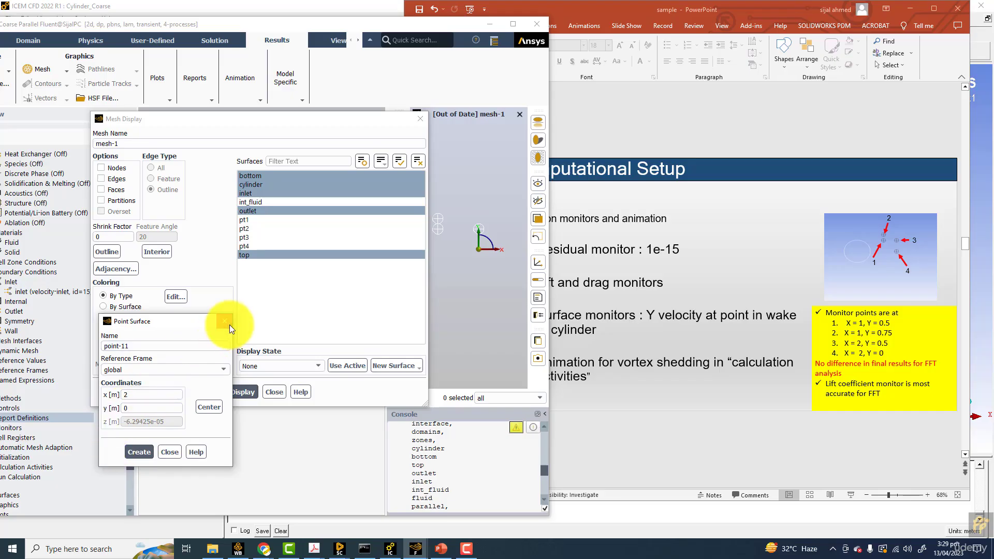
{"action": "left_click", "coordinate": [229, 325]}
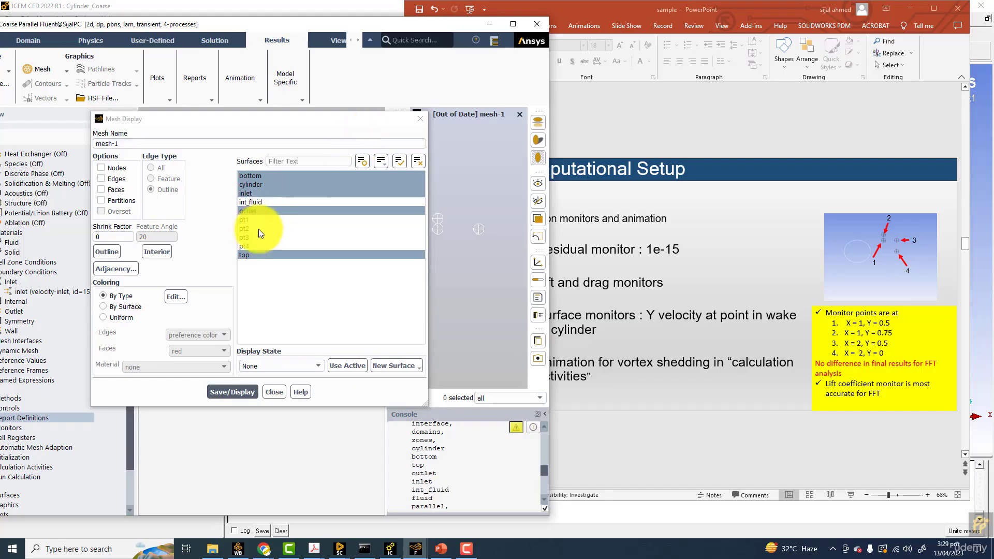
Step: Add pt1 to pt4 to the mesh-1 display and maximize Fluent to view the points behind the cylinder
{"action": "left_click_drag", "start_coordinate": [252, 229], "coordinate": [245, 247]}
{"action": "left_click", "coordinate": [226, 387]}
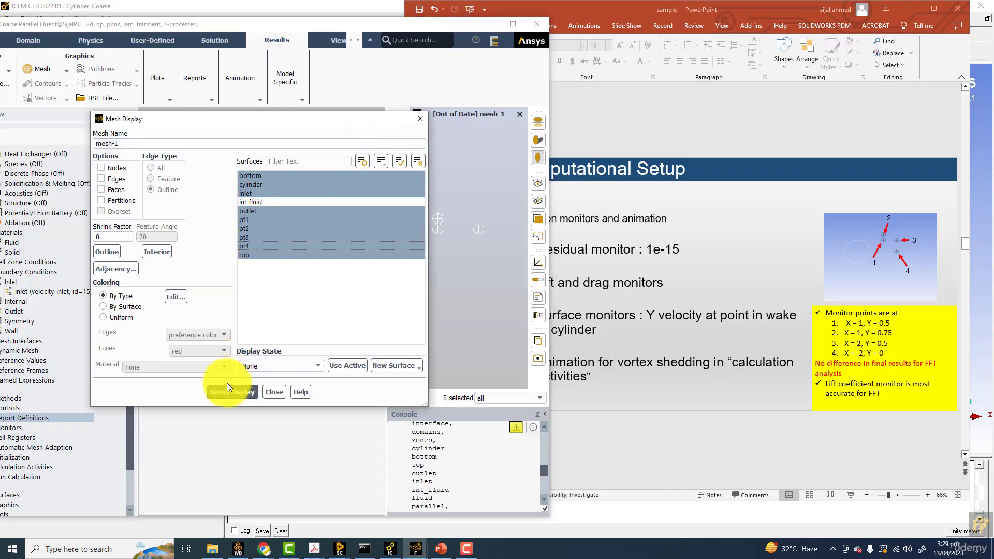
{"action": "left_click_drag", "start_coordinate": [325, 119], "coordinate": [233, 88]}
{"action": "left_click_drag", "start_coordinate": [455, 26], "coordinate": [486, 24]}
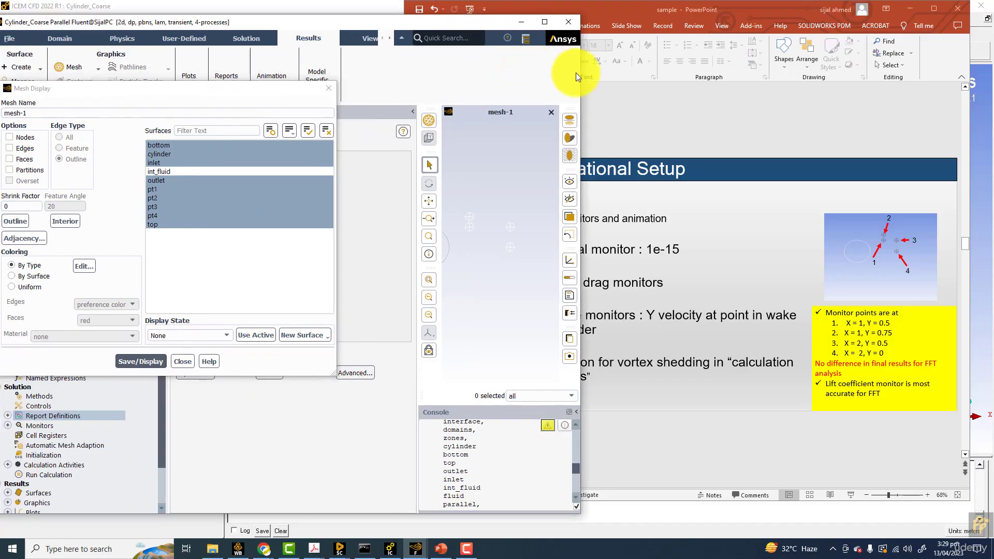
{"action": "left_click_drag", "start_coordinate": [583, 74], "coordinate": [863, 99]}
{"action": "left_click", "coordinate": [831, 22]}
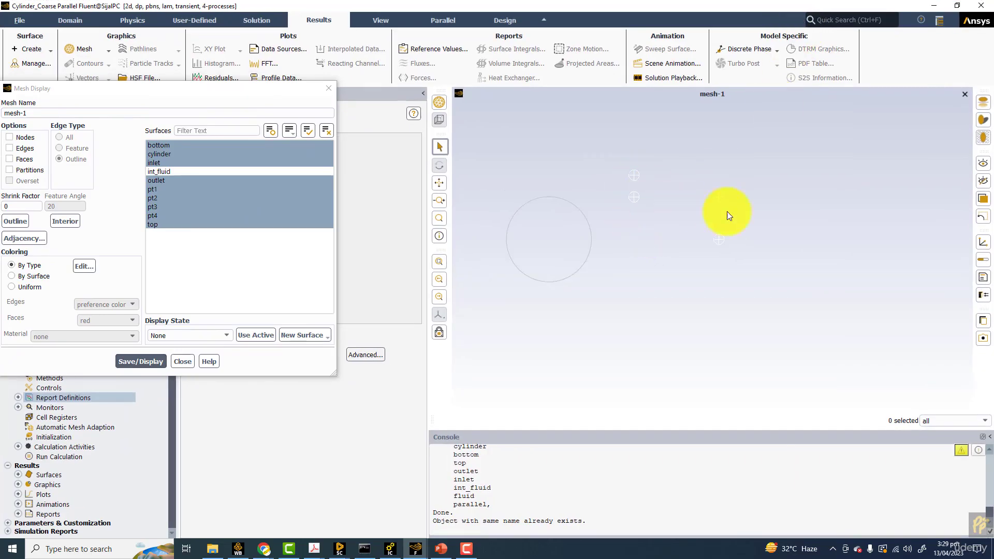
Step: Hide pt1 and pt2 in turn to check their locations, restore all four points in mesh-1, and close the mesh display
{"action": "left_click", "coordinate": [158, 189]}
{"action": "left_click", "coordinate": [145, 362]}
{"action": "left_click", "coordinate": [151, 192]}
{"action": "left_click", "coordinate": [152, 198]}
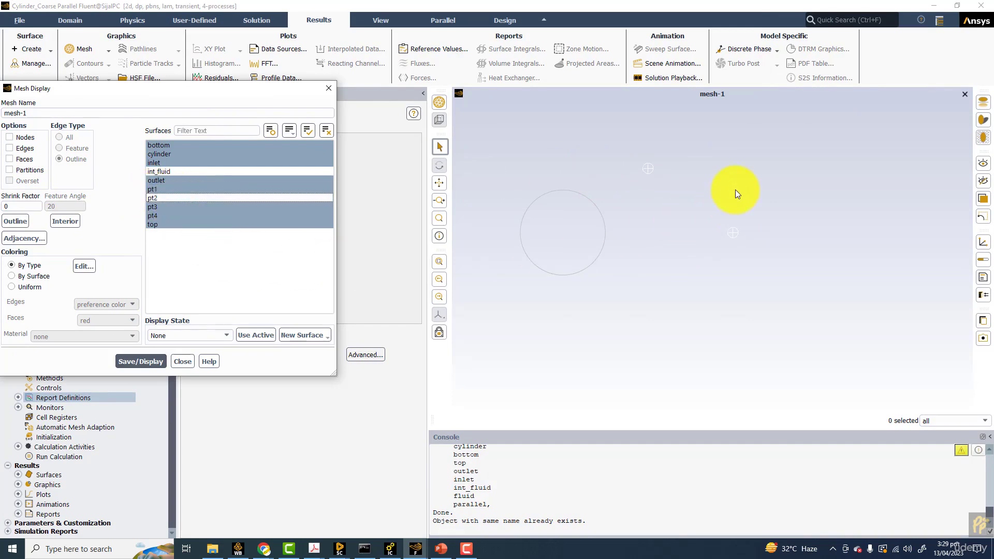
{"action": "left_click", "coordinate": [151, 197]}
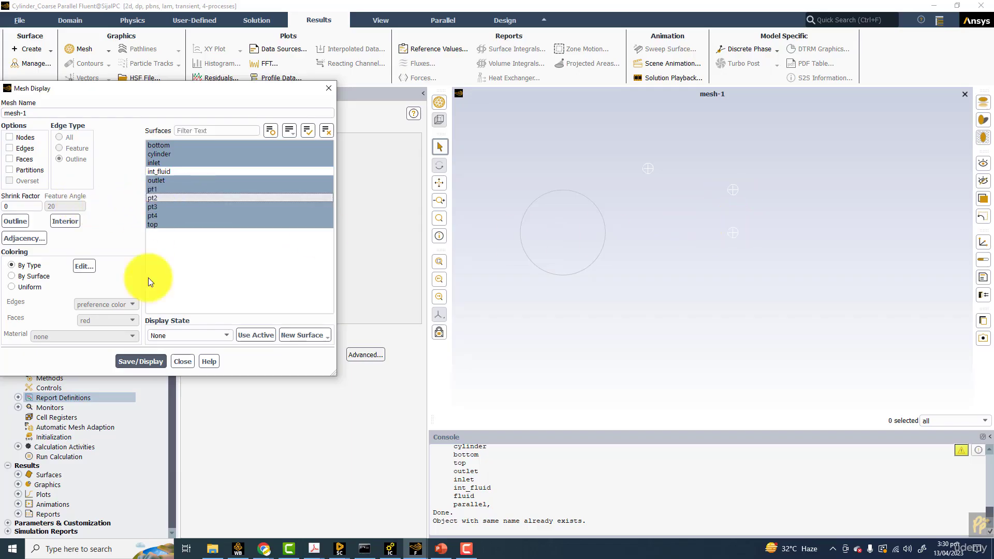
{"action": "left_click", "coordinate": [144, 362]}
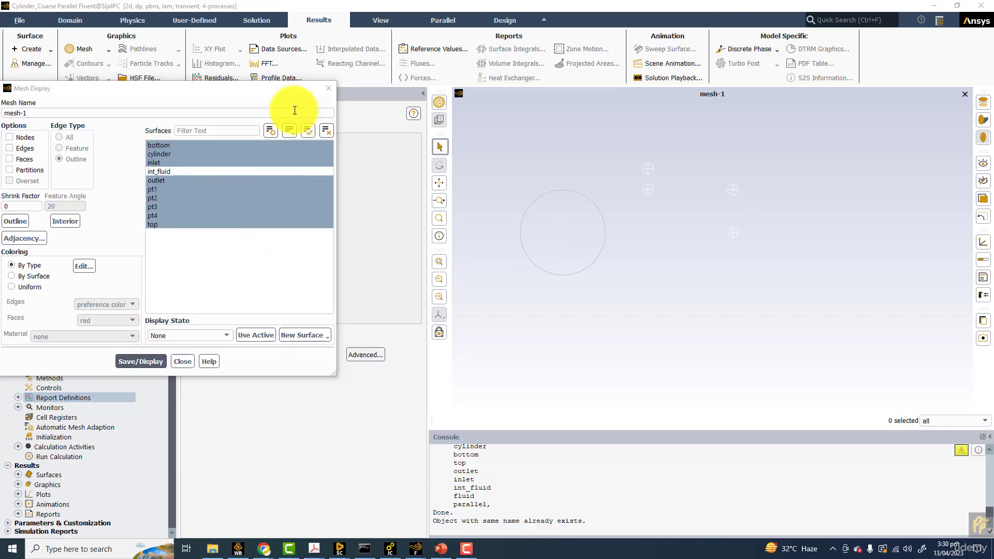
{"action": "left_click", "coordinate": [326, 90]}
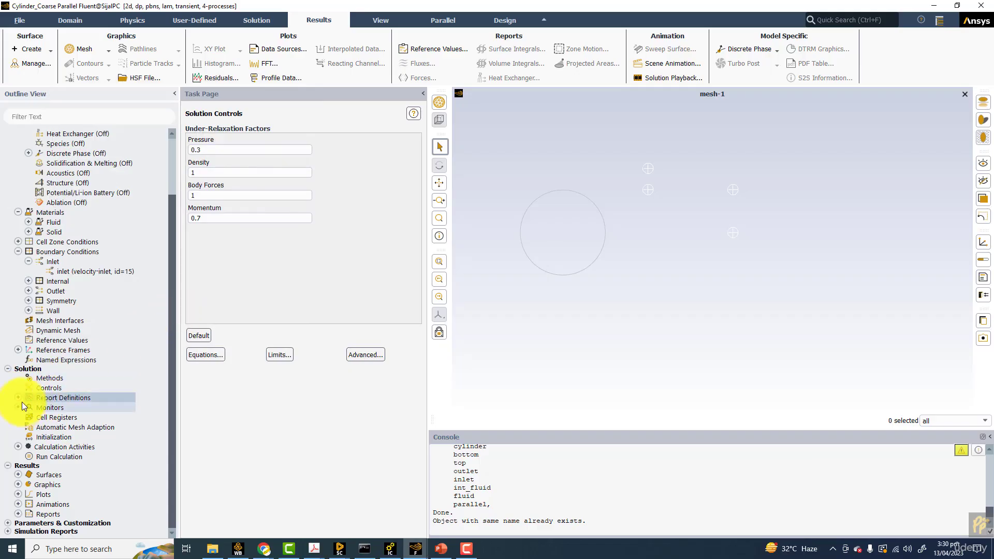
Step: Open a new lift force report definition and place it clear of the task page
{"action": "right_click", "coordinate": [44, 401]}
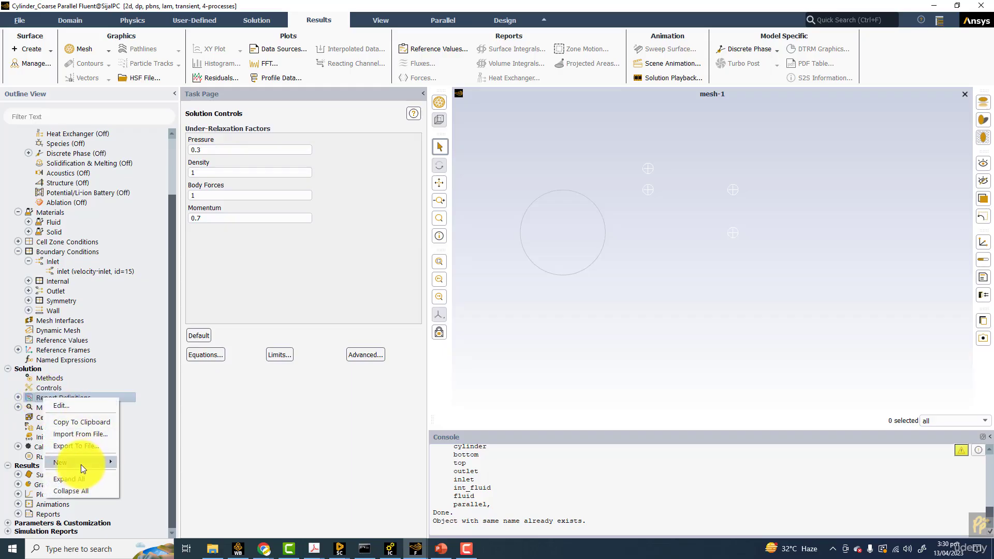
{"action": "mouse_move", "coordinate": [81, 463]}
{"action": "mouse_move", "coordinate": [152, 500]}
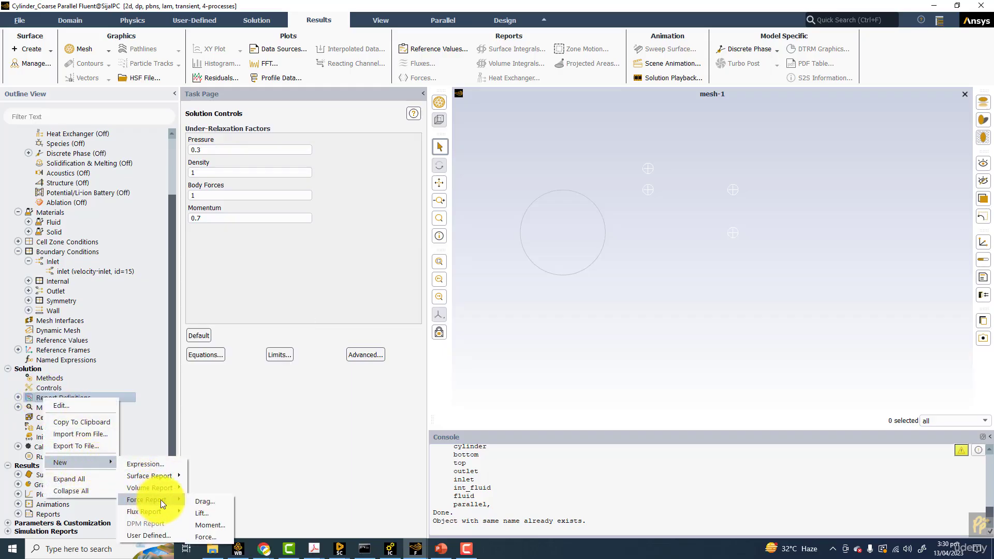
{"action": "left_click", "coordinate": [203, 513]}
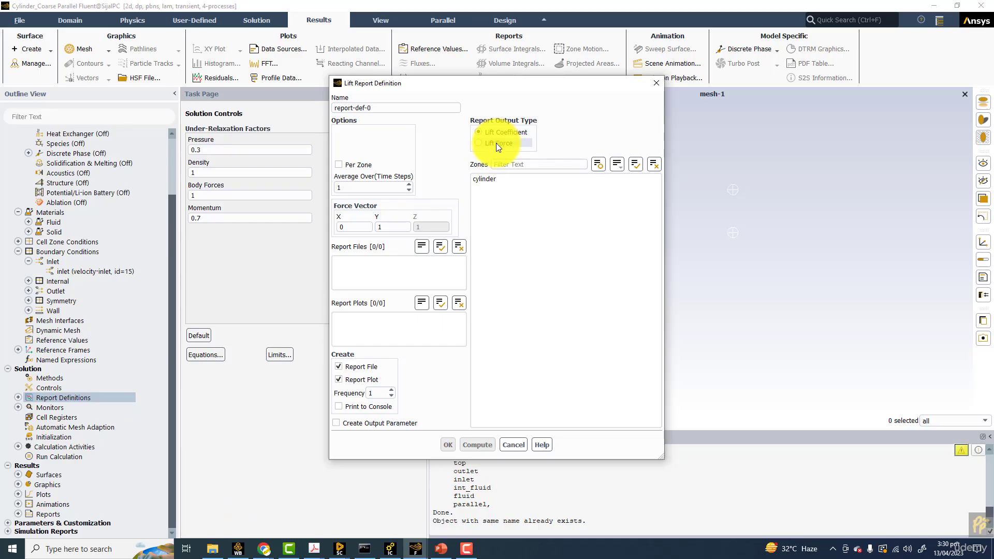
{"action": "left_click_drag", "start_coordinate": [456, 83], "coordinate": [557, 112]}
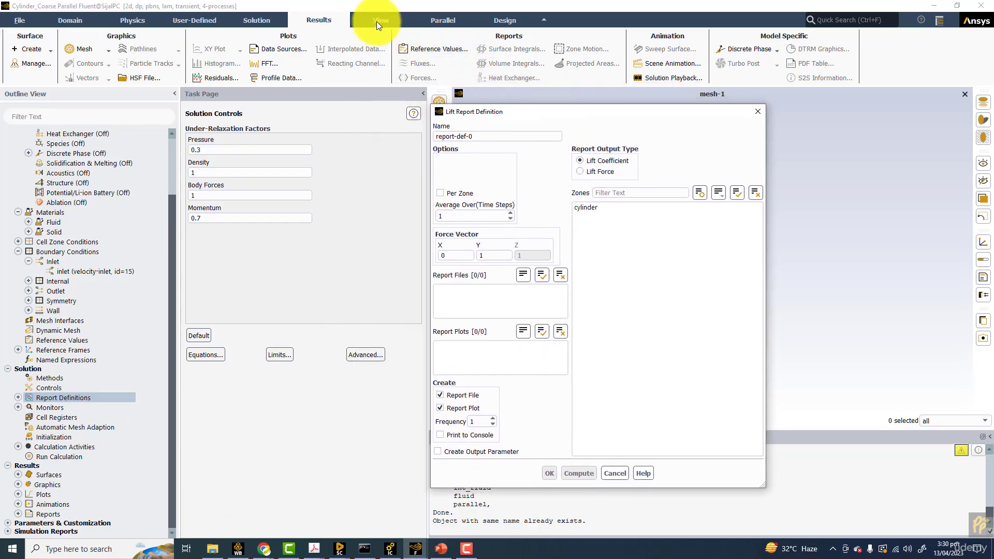
Step: Compute the reference values from the inlet and check the reference area and length
{"action": "left_click", "coordinate": [432, 49]}
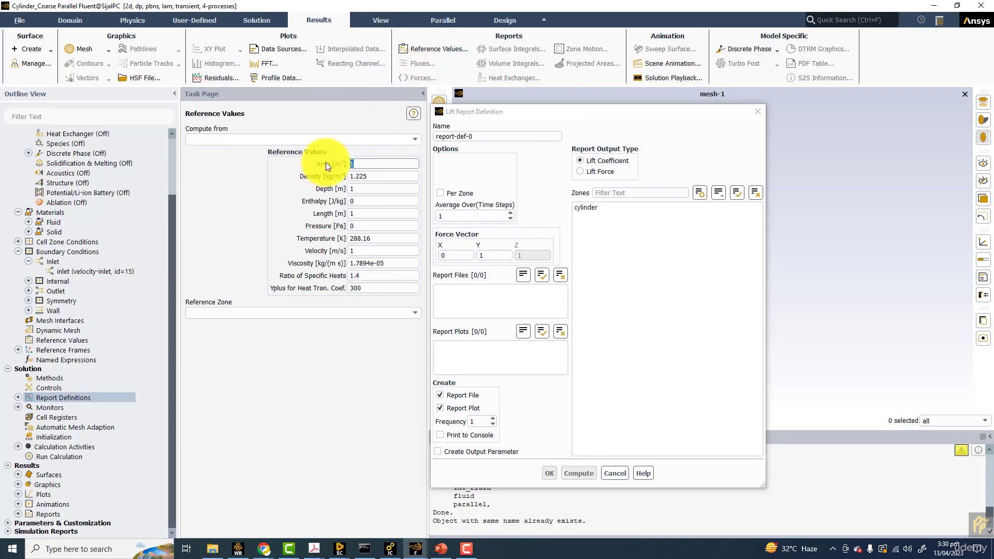
{"action": "left_click", "coordinate": [421, 136]}
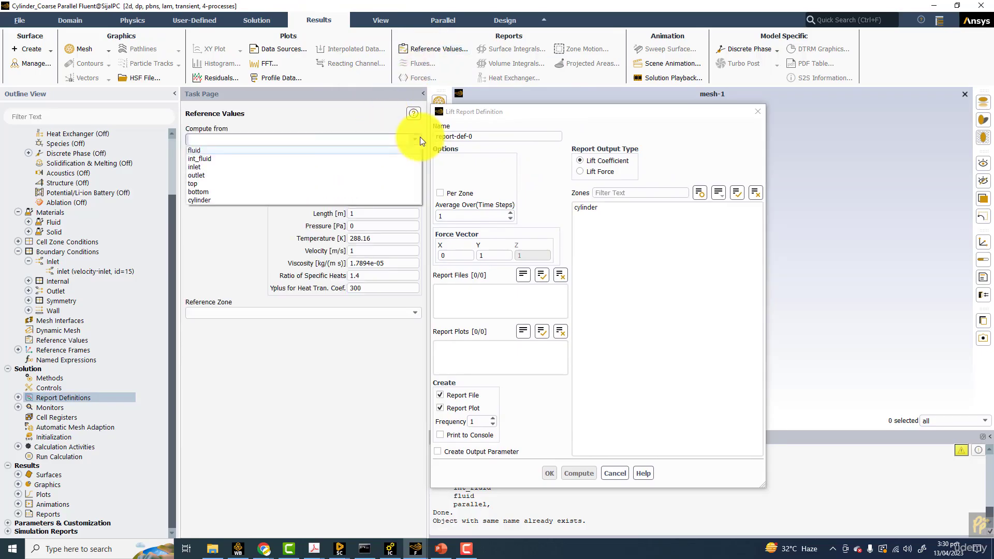
{"action": "left_click", "coordinate": [200, 166]}
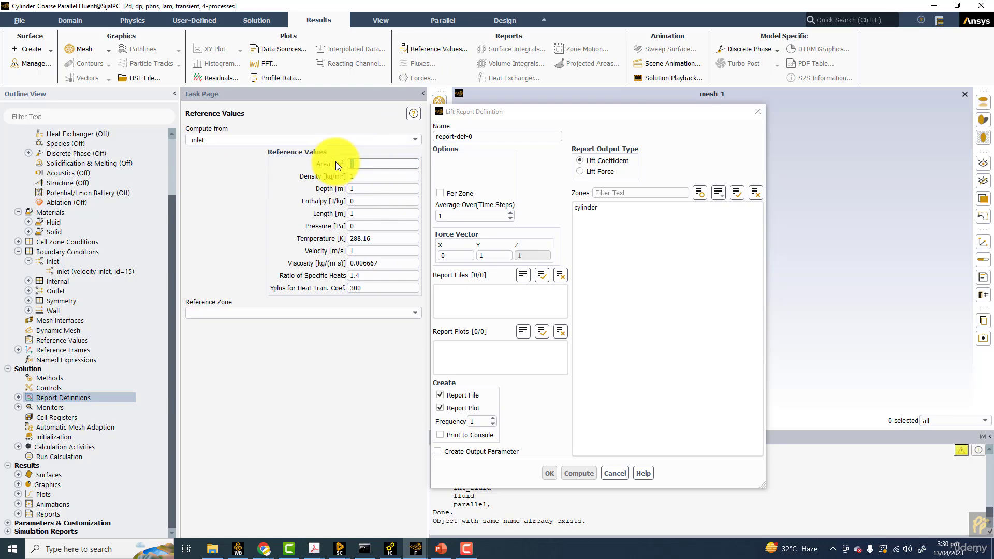
{"action": "left_click", "coordinate": [362, 214]}
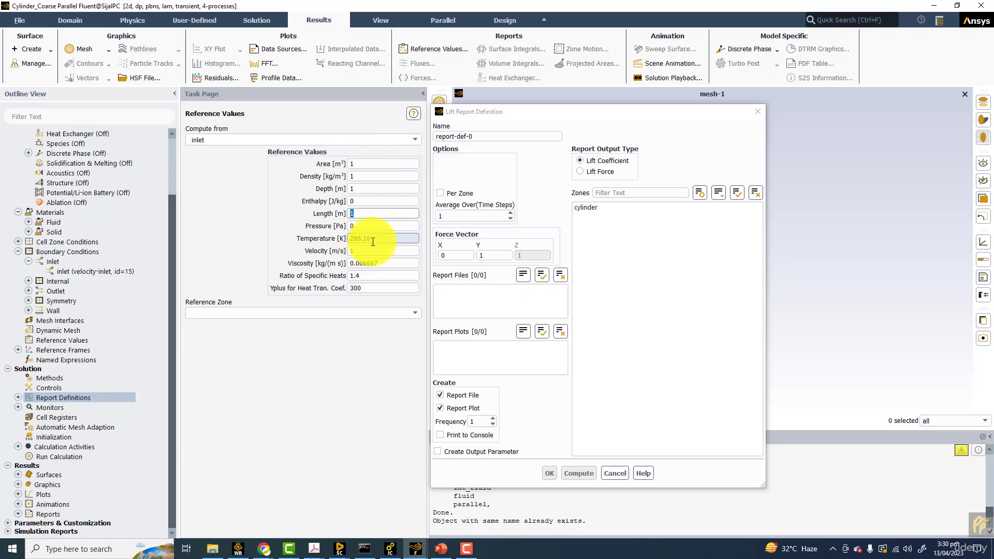
Step: Create the lift coefficient report lift-coeff on the cylinder zone with printing to the console enabled
{"action": "left_click", "coordinate": [586, 207]}
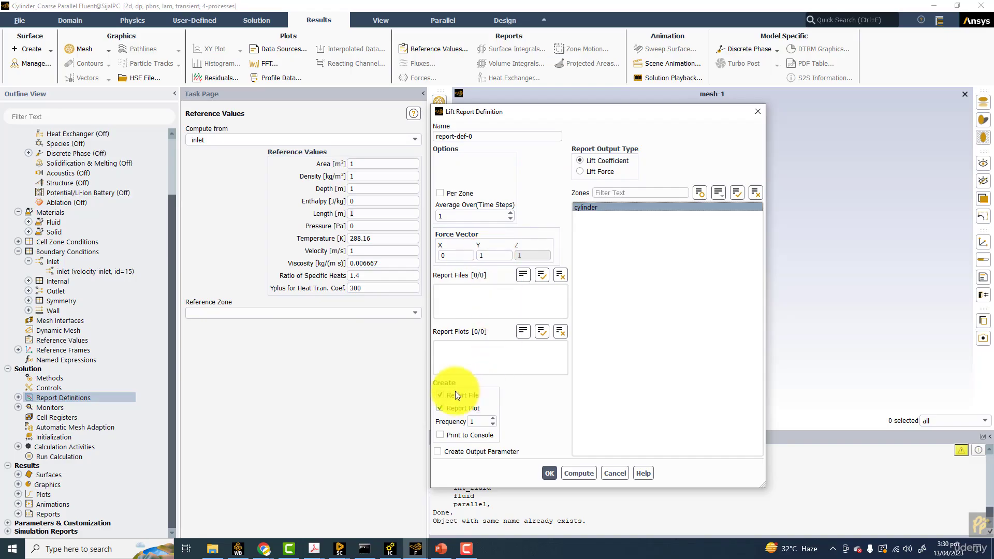
{"action": "type", "text": "lift-co"}
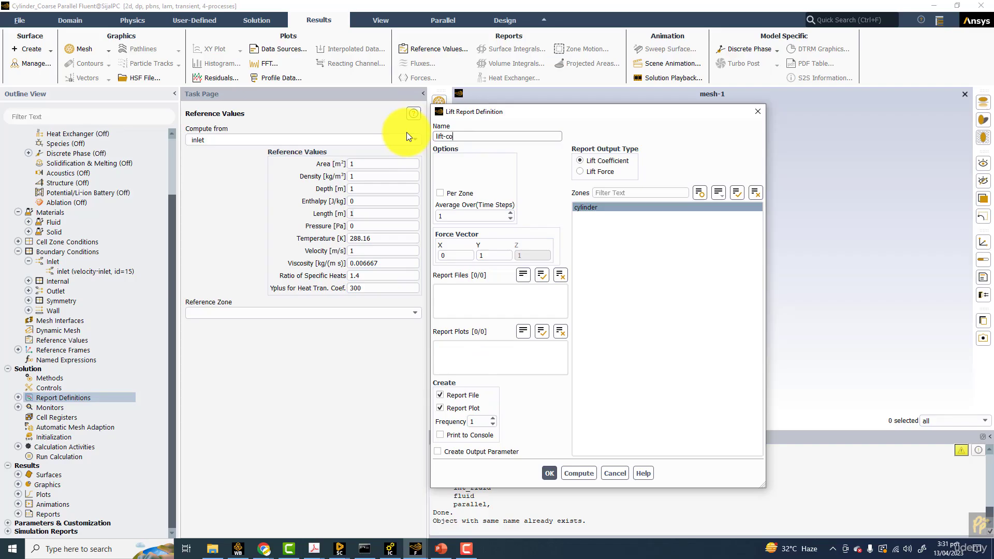
{"action": "type", "text": "eff"}
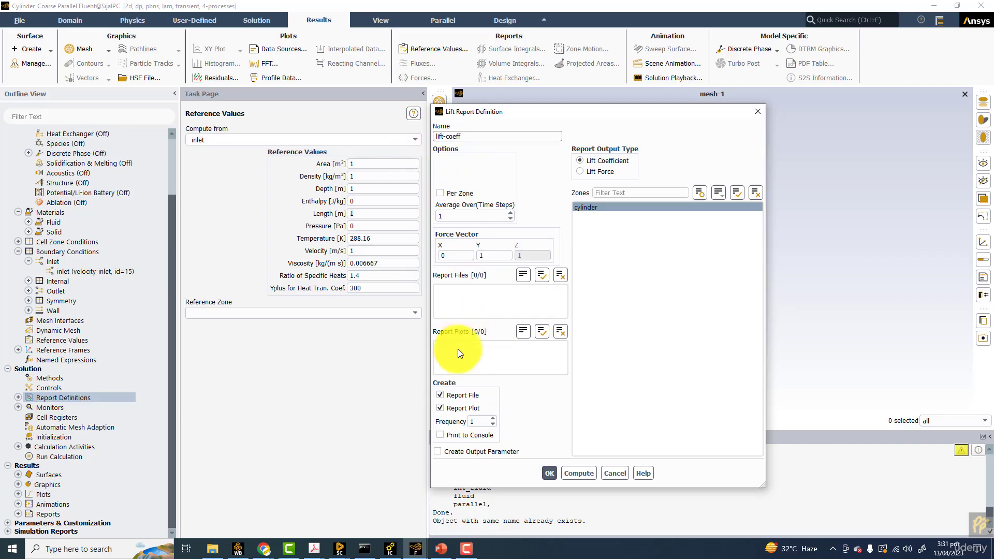
{"action": "left_click", "coordinate": [449, 433]}
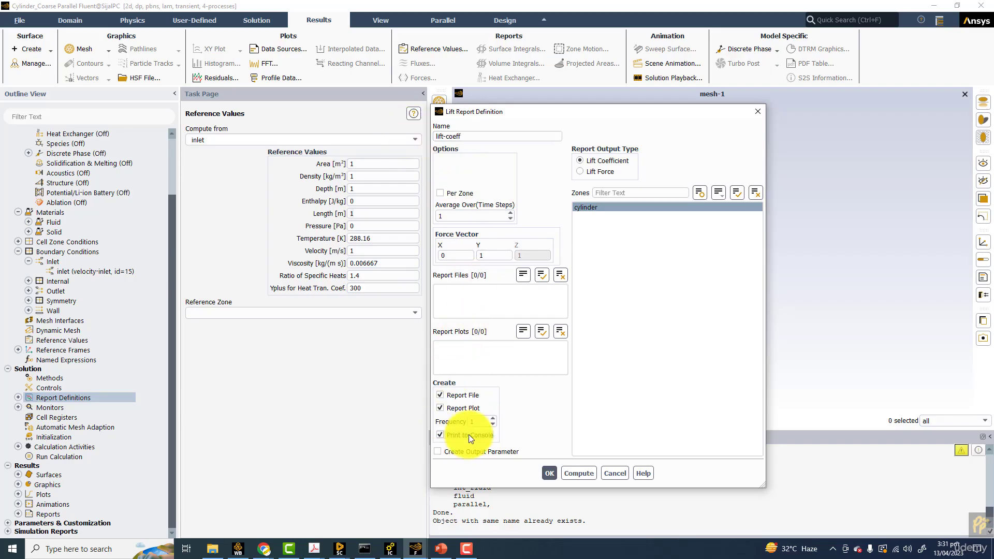
{"action": "left_click", "coordinate": [547, 473]}
Step: Open a new drag report definition and set its output type to Drag Force
{"action": "right_click", "coordinate": [52, 399]}
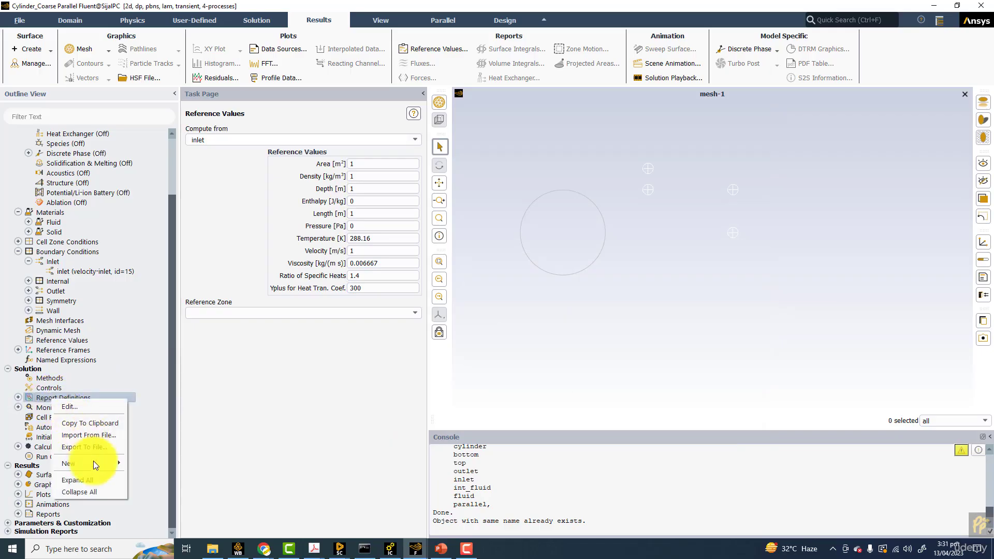
{"action": "mouse_move", "coordinate": [113, 464]}
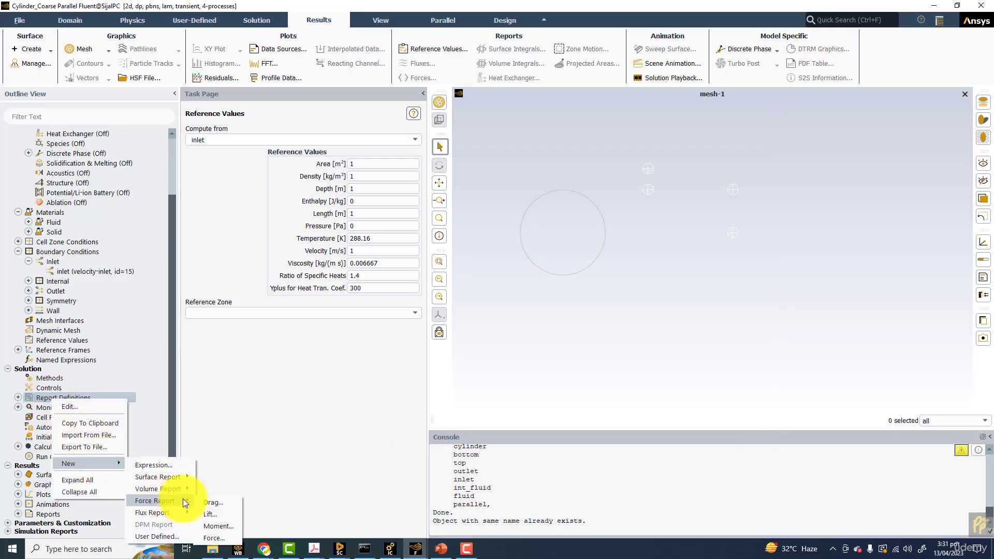
{"action": "left_click", "coordinate": [206, 501]}
{"action": "left_click", "coordinate": [595, 172]}
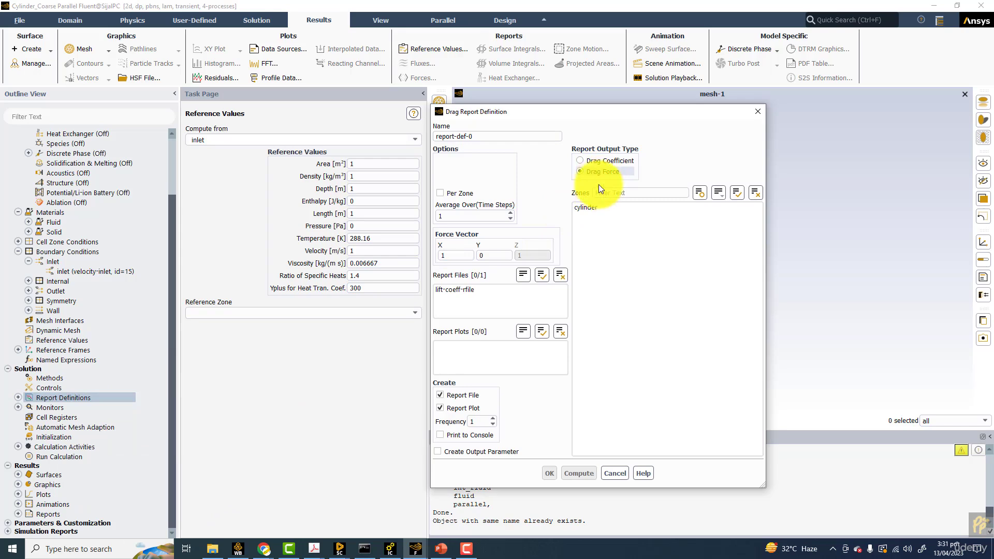
Step: Define a drag coefficient report named drag-coeff on the cylinder zone, with printing to console enabled
{"action": "left_click", "coordinate": [590, 208]}
{"action": "left_click", "coordinate": [595, 160]}
{"action": "left_click", "coordinate": [475, 136]}
{"action": "type", "text": "drag-coeff"}
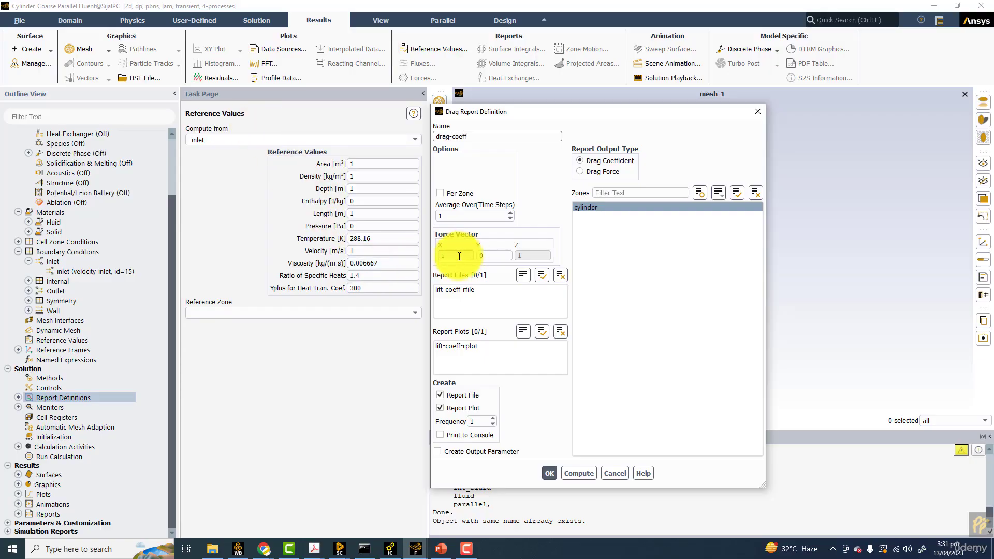
{"action": "left_click", "coordinate": [463, 435]}
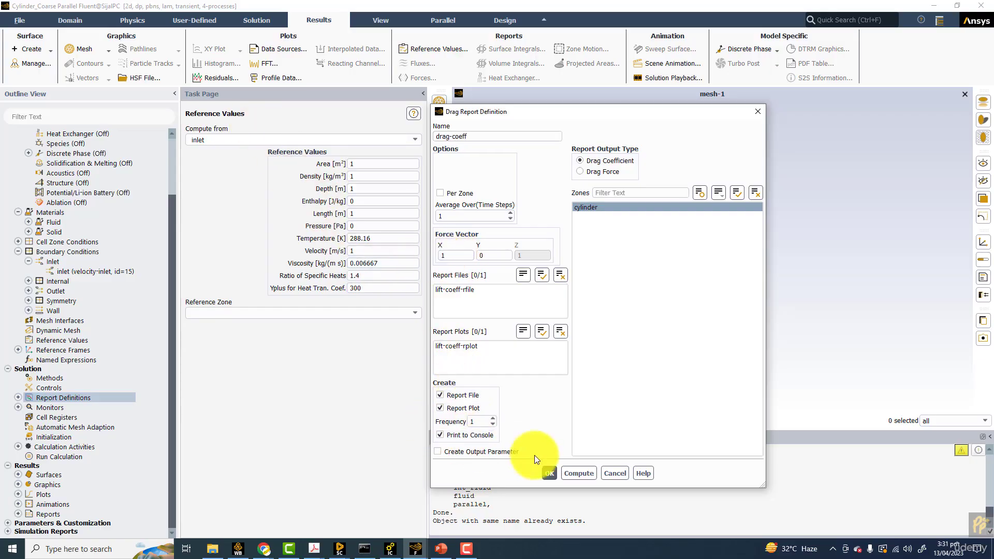
{"action": "left_click", "coordinate": [548, 473]}
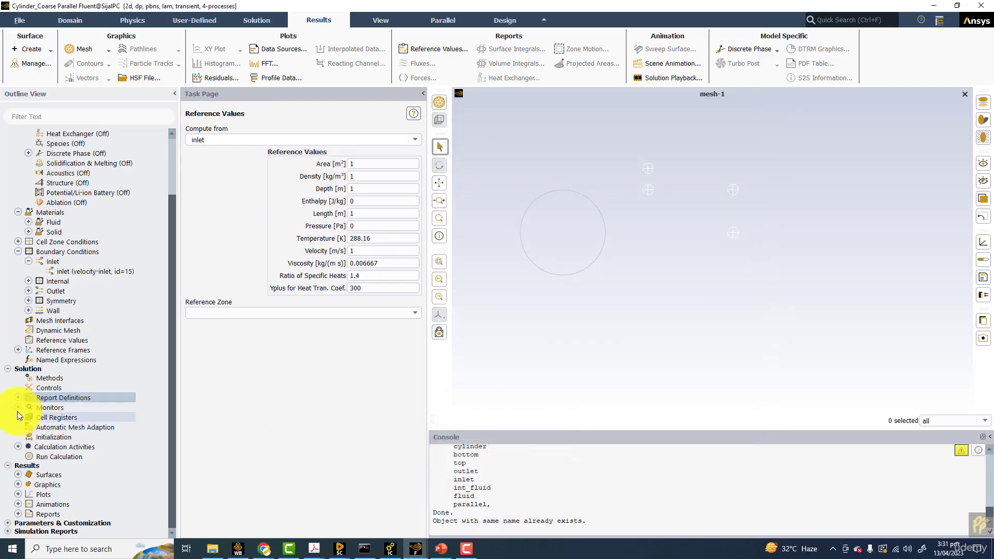
Step: Expand the solution monitors with their report files and plots, and set the continuity residual's absolute criterion to 1e-20
{"action": "left_click", "coordinate": [18, 407]}
{"action": "left_click", "coordinate": [29, 427]}
{"action": "left_click", "coordinate": [29, 456]}
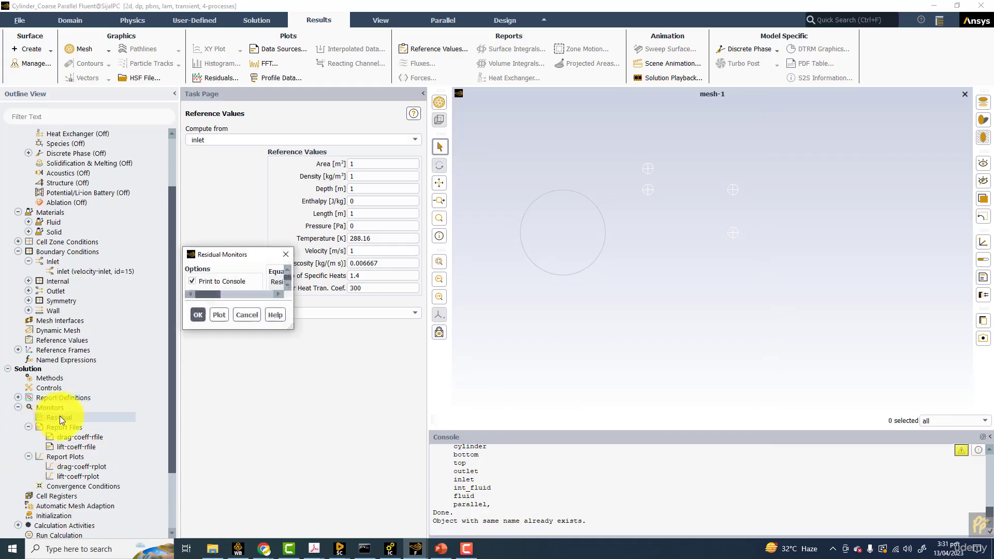
{"action": "left_click_drag", "start_coordinate": [449, 294], "coordinate": [431, 288]}
{"action": "type", "text": "1e"}
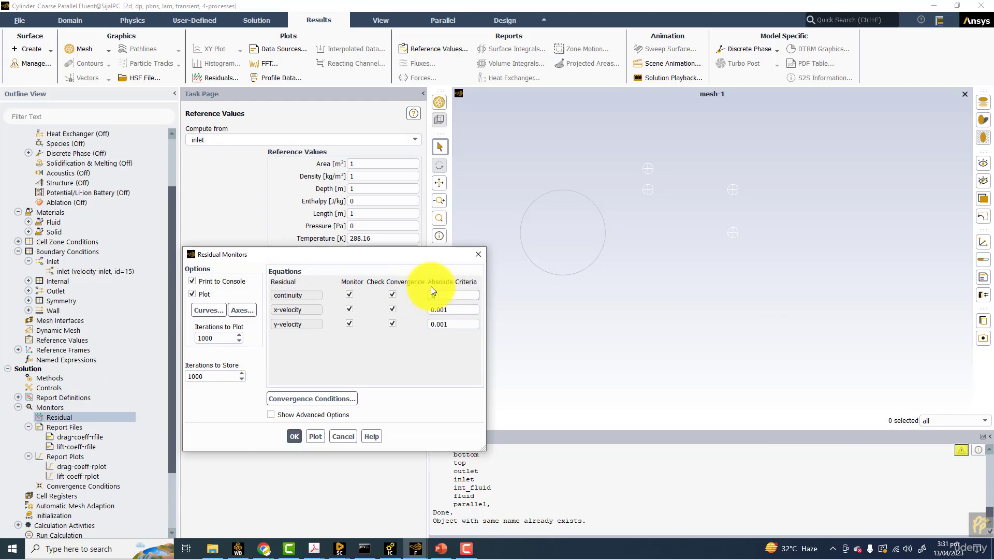
{"action": "type", "text": "-20"}
Step: Copy the continuity criterion of 1e-20 to the x-velocity and y-velocity residuals and accept the residual monitor settings
{"action": "left_click_drag", "start_coordinate": [449, 295], "coordinate": [423, 297]}
{"action": "right_click", "coordinate": [433, 296]}
{"action": "left_click", "coordinate": [456, 339]}
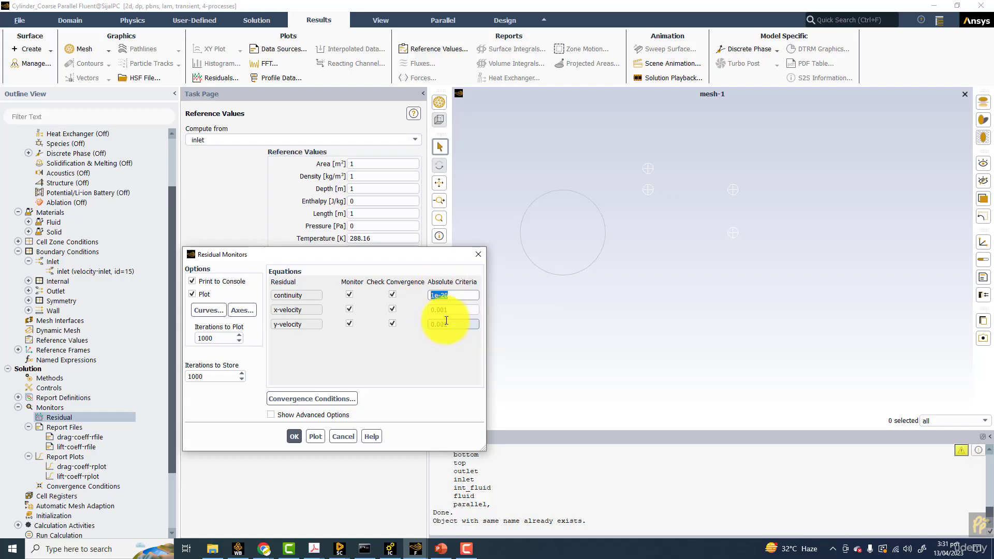
{"action": "right_click", "coordinate": [441, 311]}
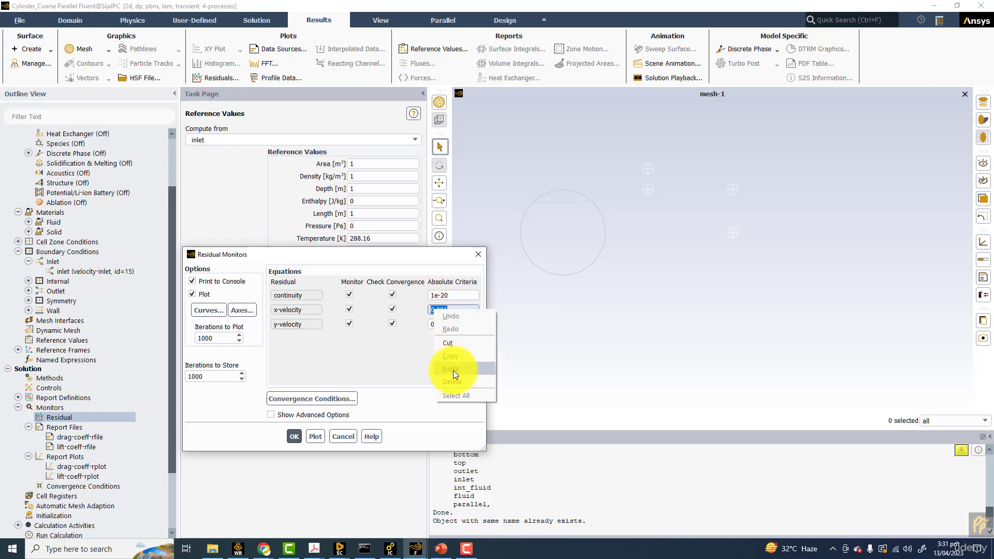
{"action": "left_click", "coordinate": [452, 370]}
{"action": "right_click", "coordinate": [433, 322]}
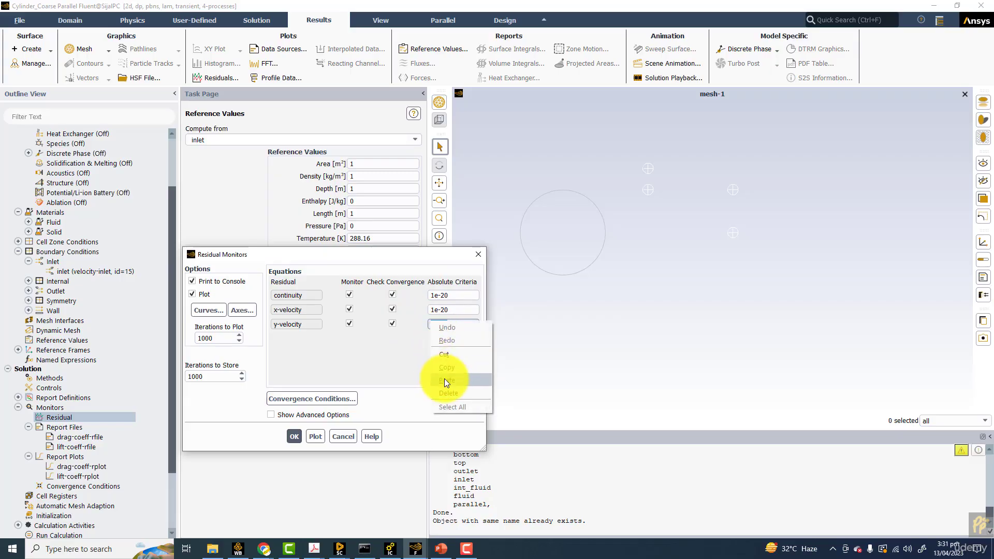
{"action": "left_click", "coordinate": [444, 378]}
{"action": "left_click", "coordinate": [295, 435]}
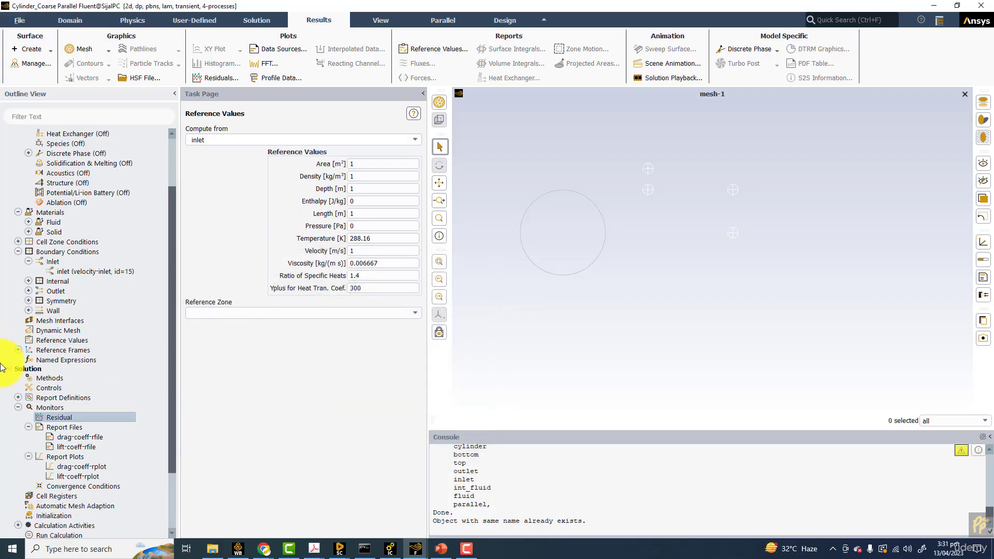
Step: Create a vertex average surface report definition for Y Velocity on the point surface pt1
{"action": "right_click", "coordinate": [51, 395]}
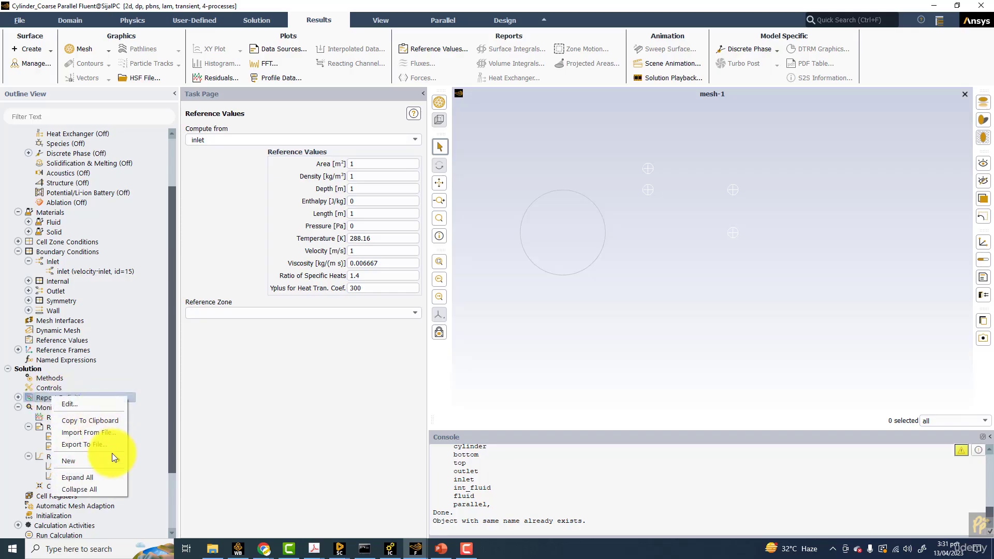
{"action": "mouse_move", "coordinate": [104, 462]}
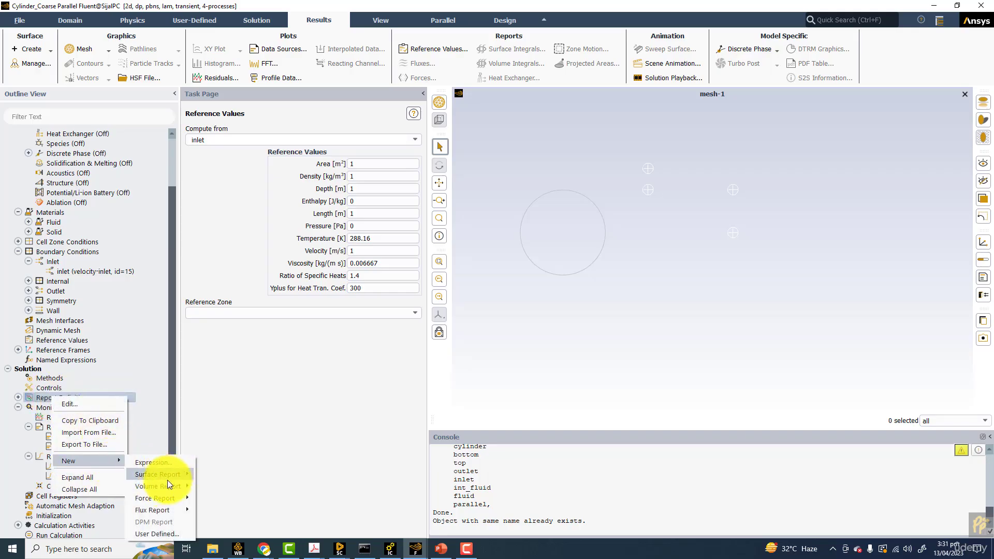
{"action": "mouse_move", "coordinate": [162, 474]}
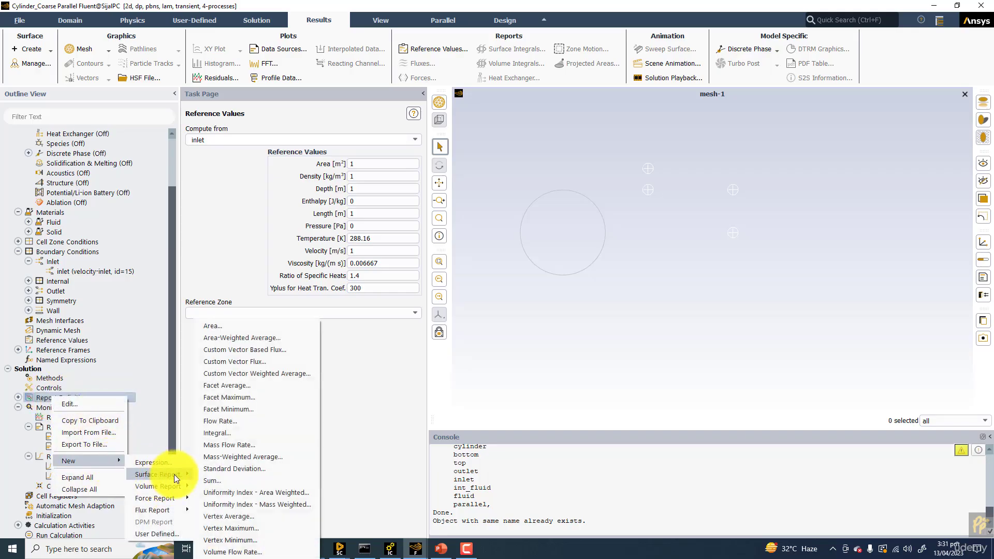
{"action": "left_click", "coordinate": [227, 516]}
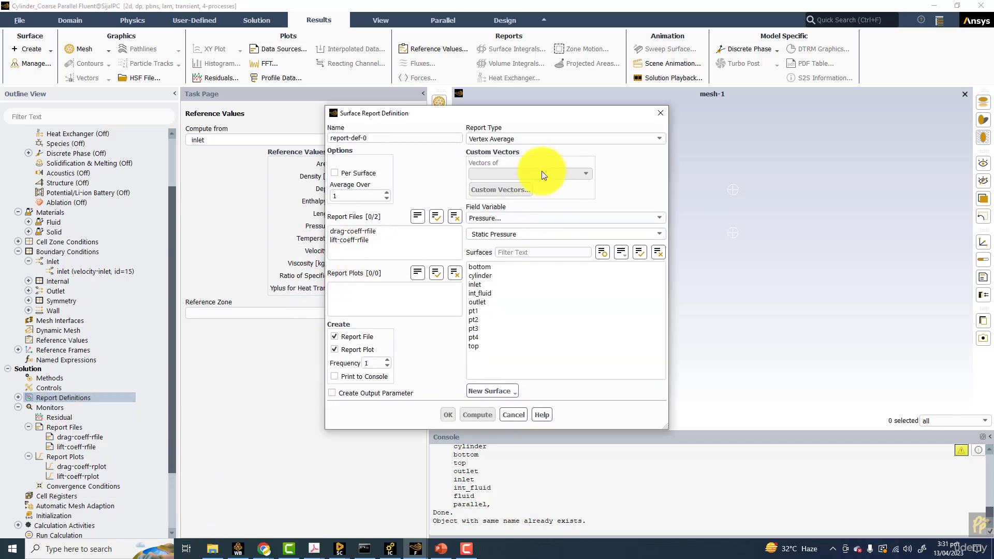
{"action": "left_click", "coordinate": [511, 217]}
{"action": "left_click", "coordinate": [580, 239]}
{"action": "left_click", "coordinate": [643, 234]}
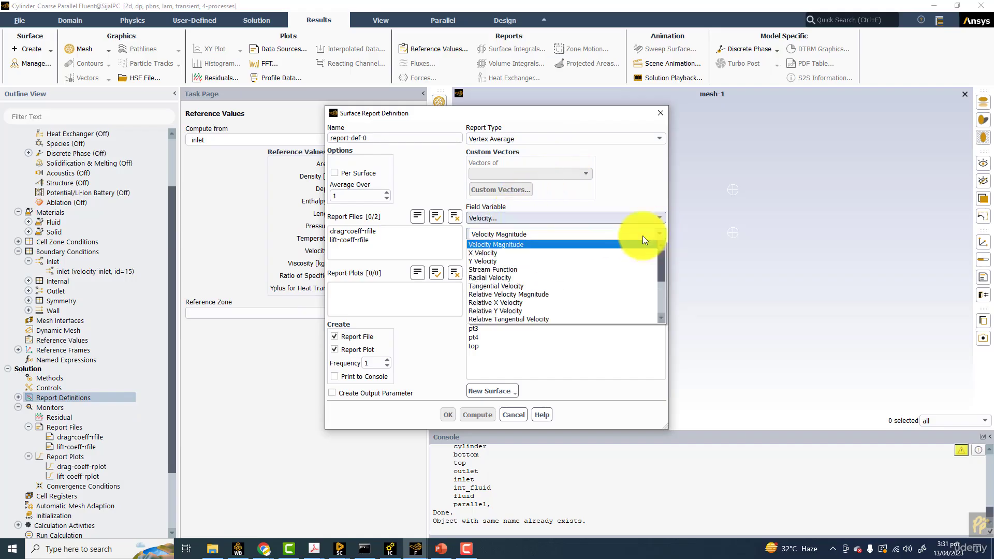
{"action": "left_click", "coordinate": [497, 260]}
{"action": "left_click", "coordinate": [480, 311]}
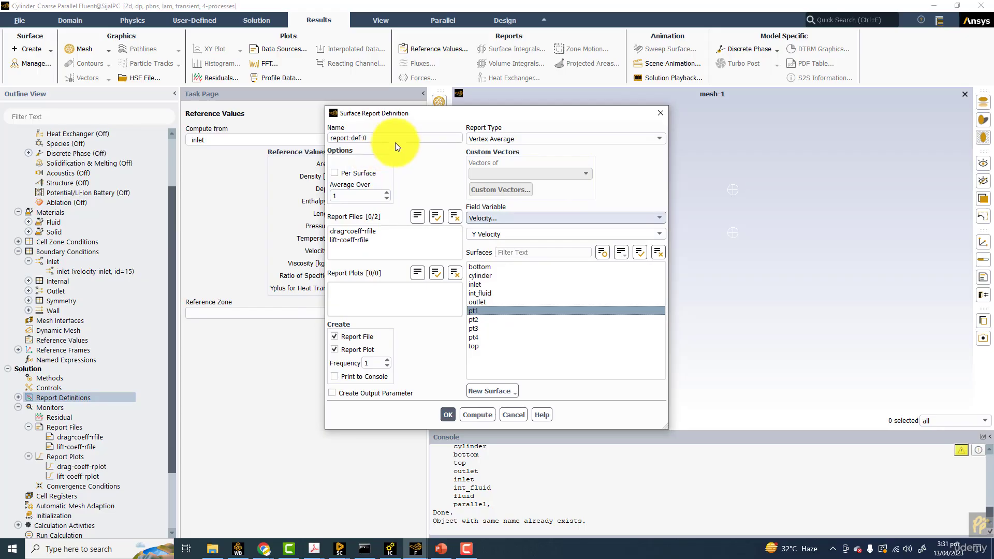
Step: Name the pt1 report pt1-mon, enable printing to console, and accept the definition
{"action": "left_click_drag", "start_coordinate": [395, 140], "coordinate": [259, 134]}
{"action": "type", "text": "pt"}
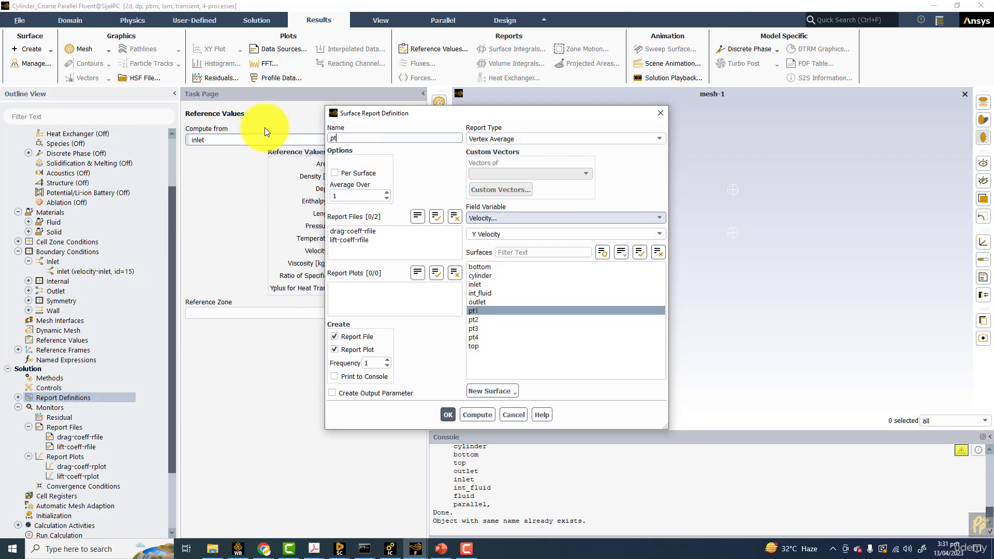
{"action": "type", "text": "1-mon"}
{"action": "left_click", "coordinate": [335, 376]}
{"action": "left_click", "coordinate": [445, 413]}
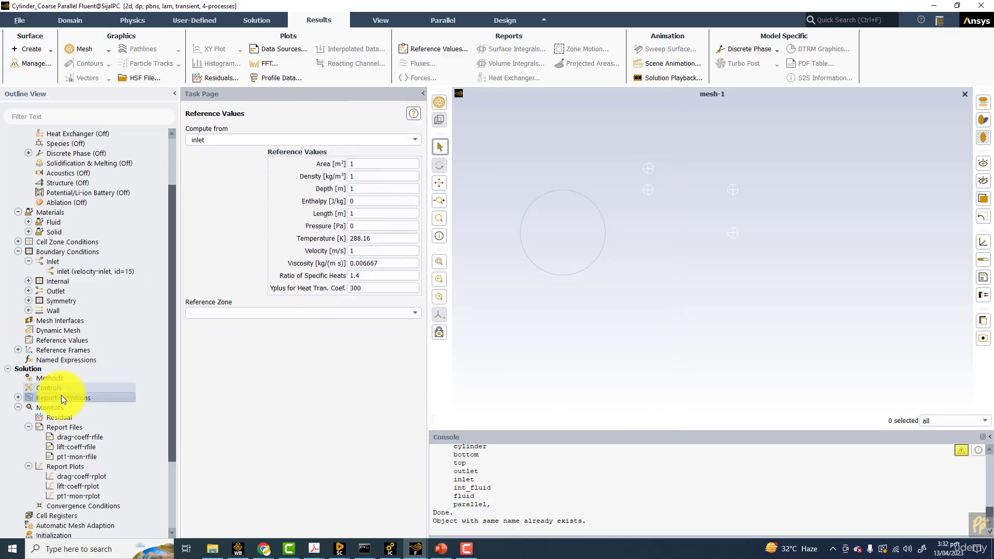
Step: Create a vertex average surface report definition for Y Velocity on the point surface pt2
{"action": "right_click", "coordinate": [66, 397]}
{"action": "mouse_move", "coordinate": [116, 464]}
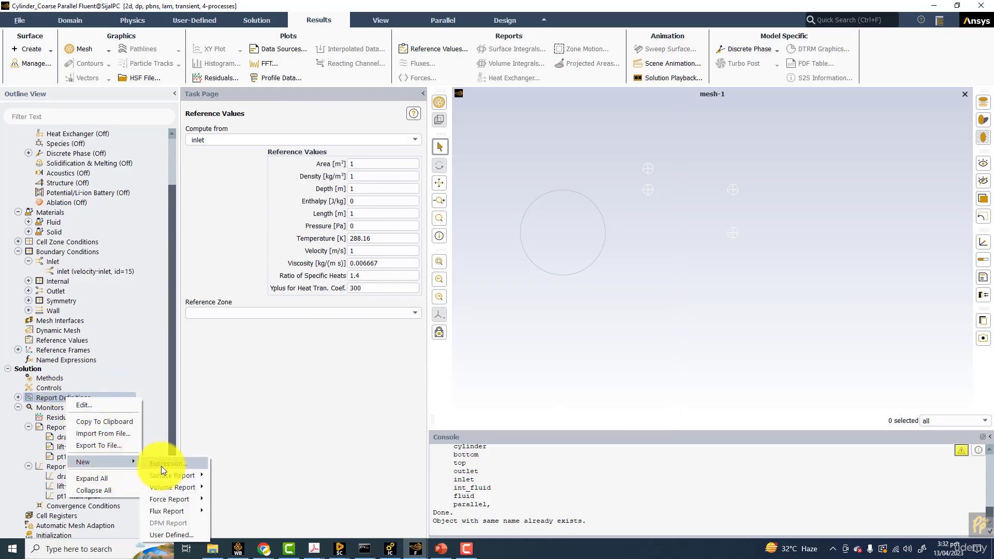
{"action": "mouse_move", "coordinate": [179, 477]}
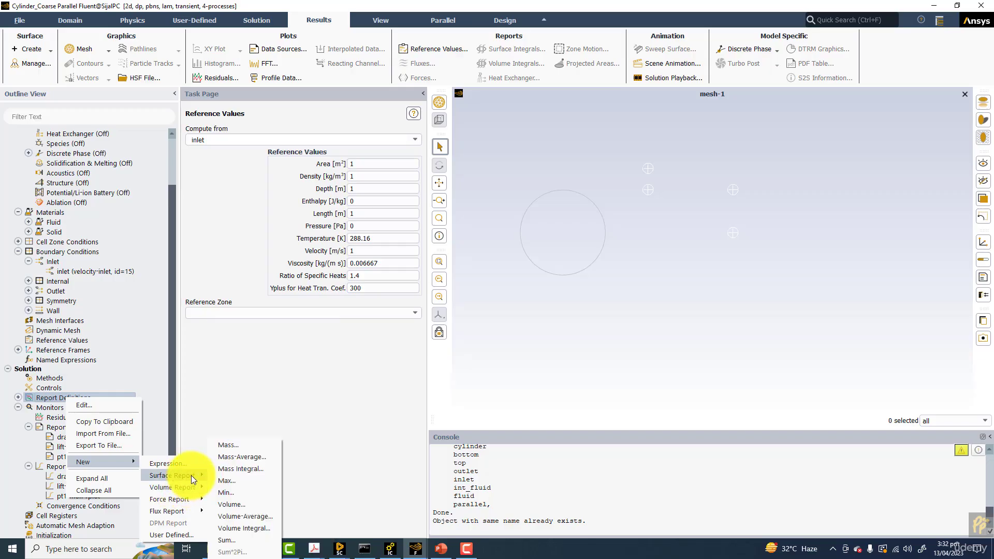
{"action": "left_click", "coordinate": [242, 520]}
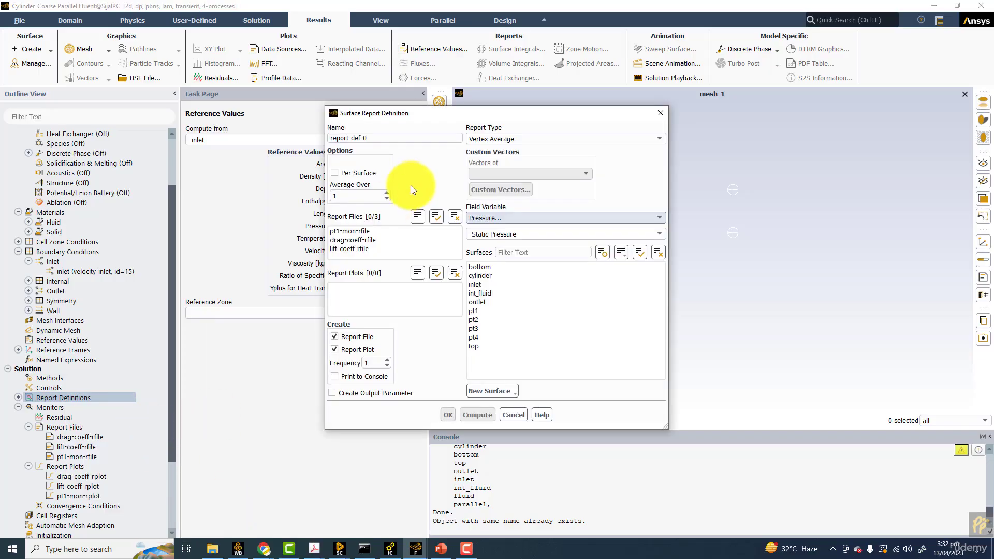
{"action": "left_click", "coordinate": [477, 319]}
{"action": "left_click", "coordinate": [499, 218]}
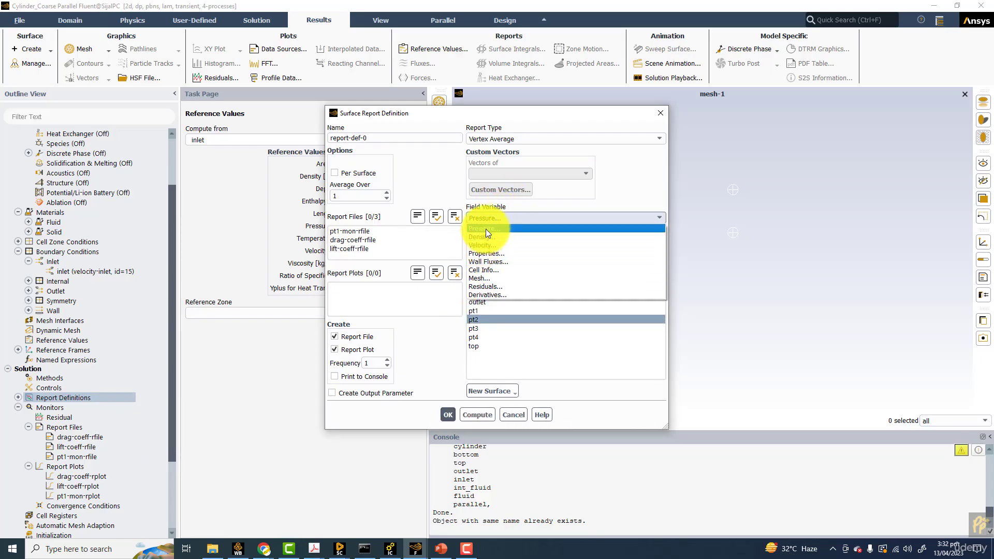
{"action": "left_click", "coordinate": [483, 245]}
{"action": "left_click", "coordinate": [659, 233]}
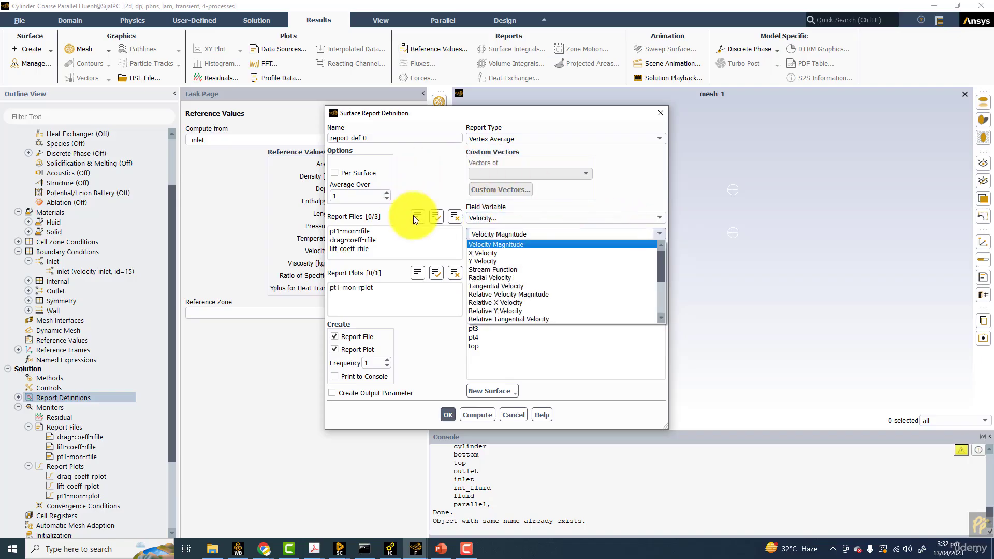
{"action": "left_click", "coordinate": [655, 264]}
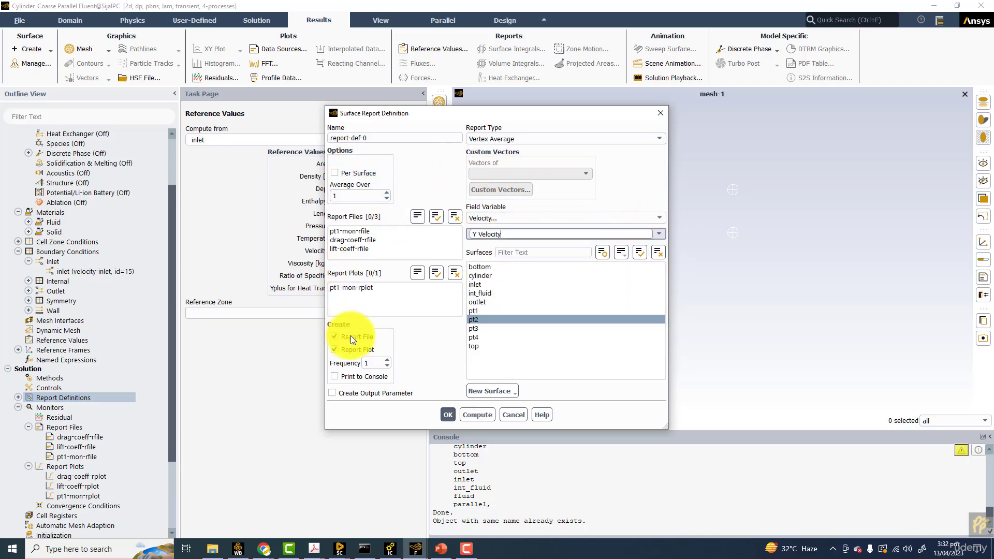
Step: Enable printing to console for the pt2 report, name it pt2-mon, and accept the definition
{"action": "left_click", "coordinate": [348, 377]}
{"action": "left_click_drag", "start_coordinate": [382, 137], "coordinate": [288, 133]}
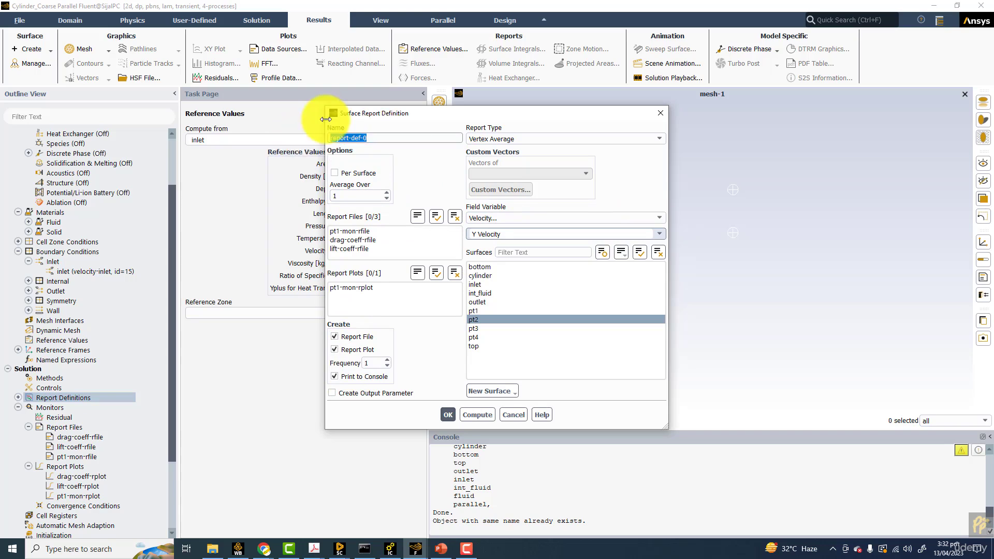
{"action": "type", "text": "pt2-mon"}
{"action": "left_click", "coordinate": [449, 414]}
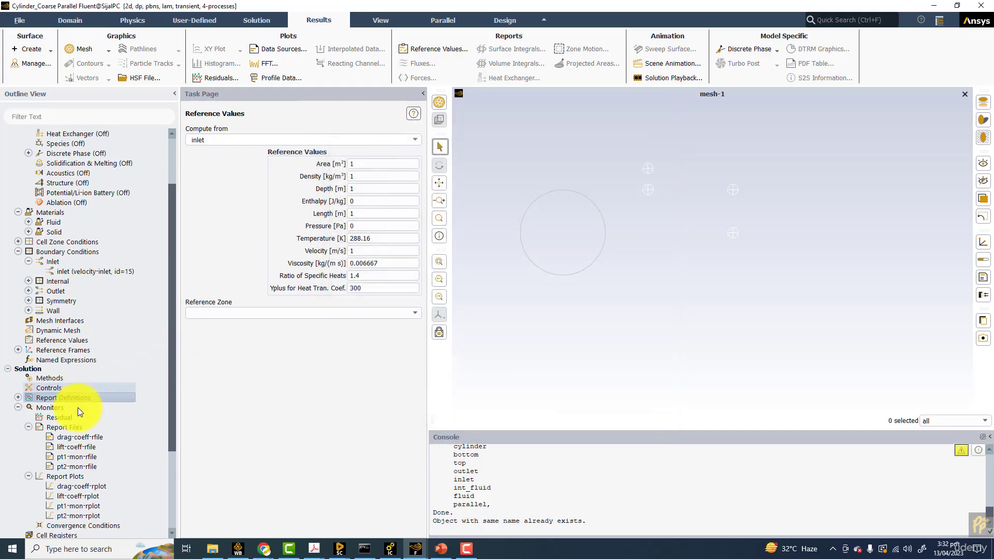
Step: Expand the existing report definitions and create a vertex average surface report for Y Velocity on the point surface pt3
{"action": "left_click", "coordinate": [18, 396]}
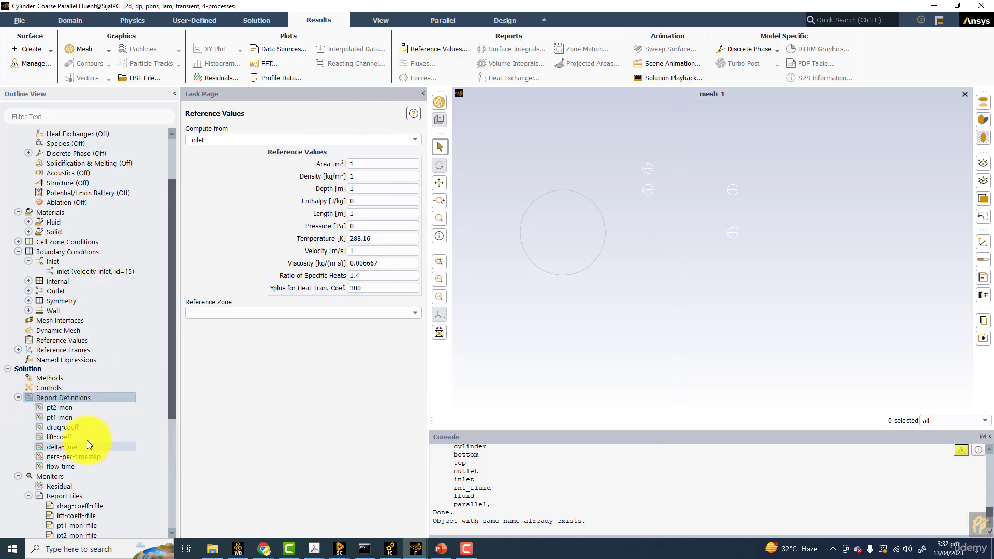
{"action": "right_click", "coordinate": [97, 397]}
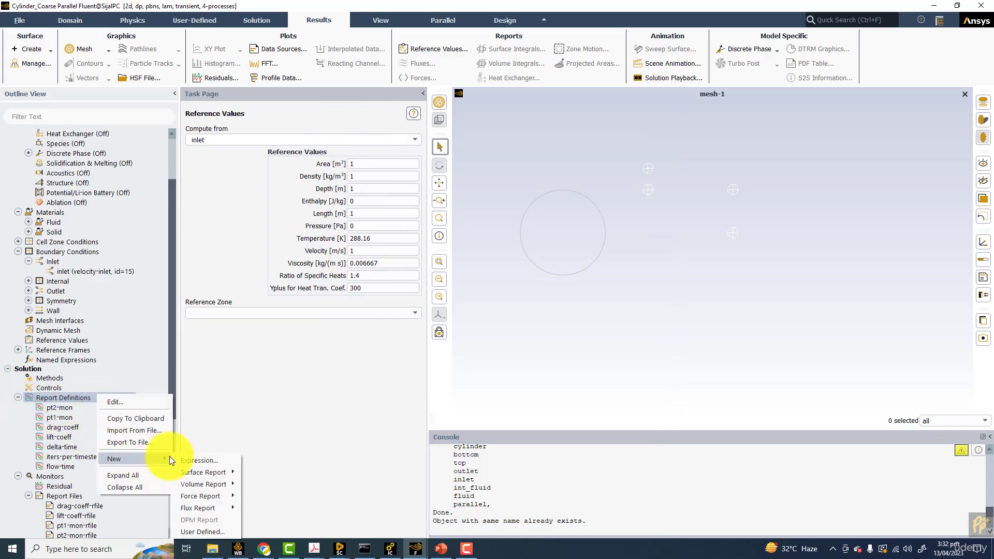
{"action": "mouse_move", "coordinate": [212, 471]}
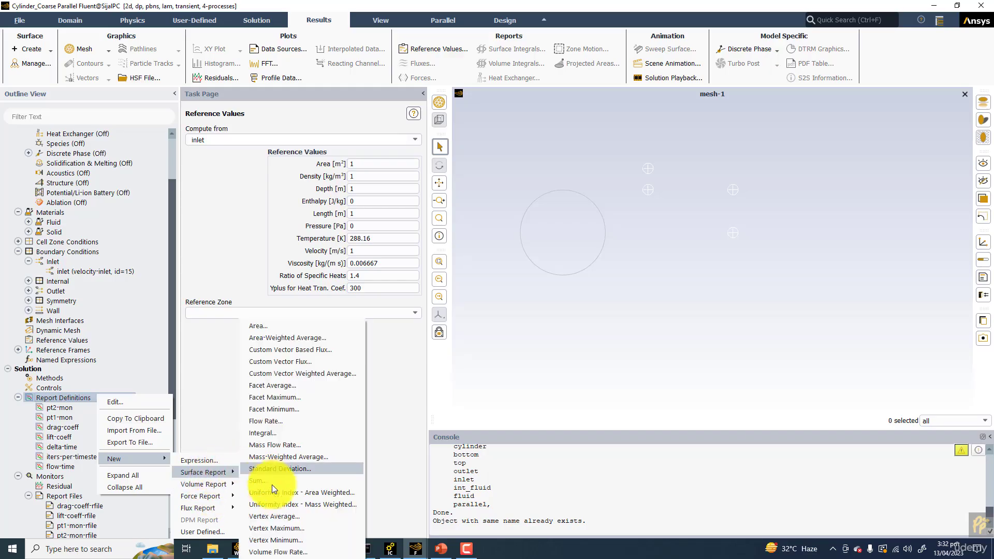
{"action": "left_click", "coordinate": [272, 516]}
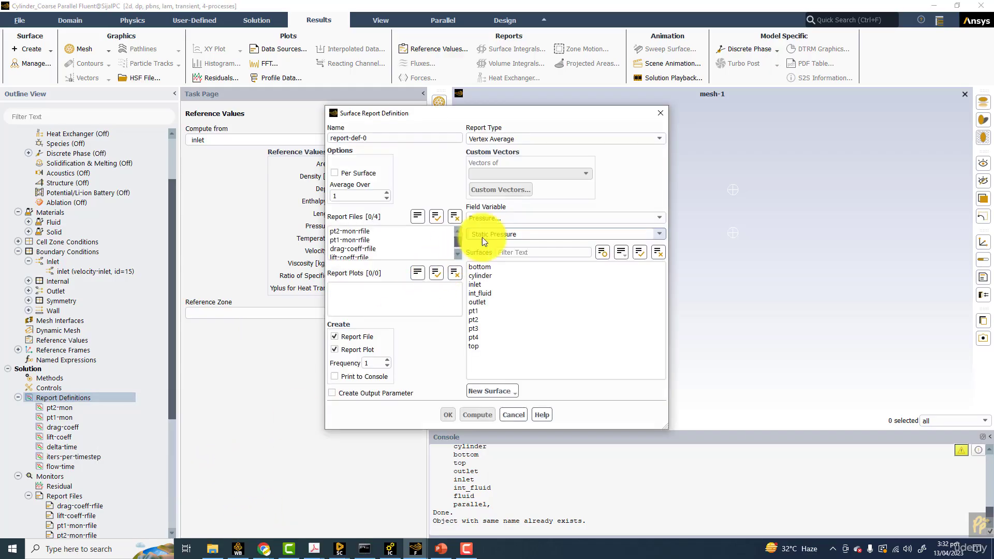
{"action": "left_click", "coordinate": [495, 220]}
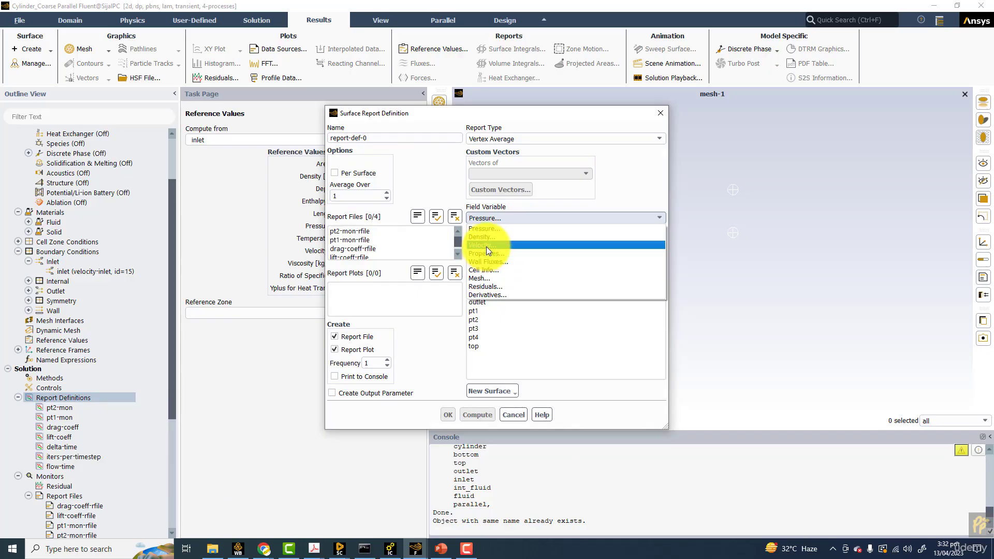
{"action": "left_click", "coordinate": [486, 245]}
{"action": "left_click", "coordinate": [656, 234]}
{"action": "left_click", "coordinate": [487, 261]}
{"action": "left_click", "coordinate": [473, 328]}
Step: Name the pt3 report pt3-mon, enable printing to console, and accept the definition
{"action": "triple_click", "coordinate": [396, 138]}
{"action": "type", "text": "pt"}
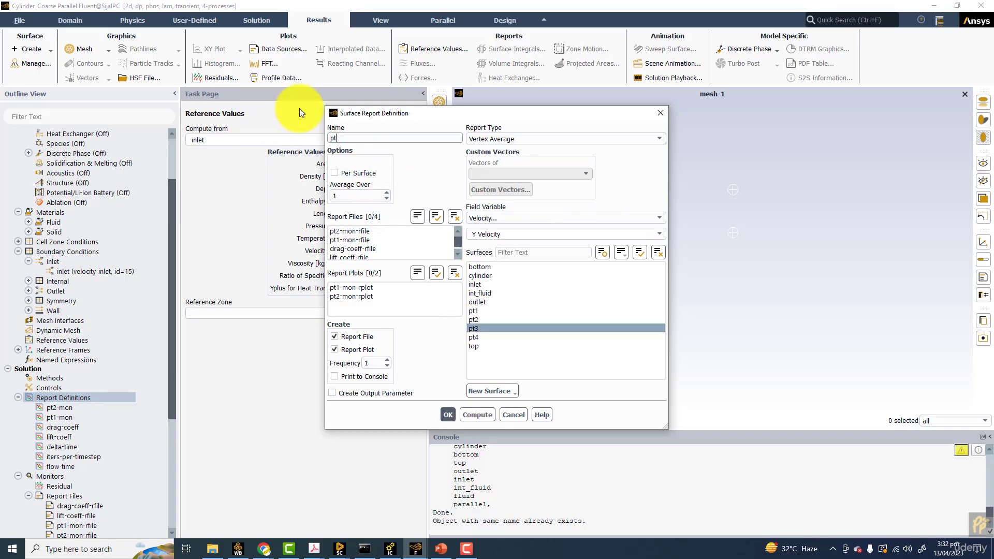
{"action": "type", "text": "3-mon"}
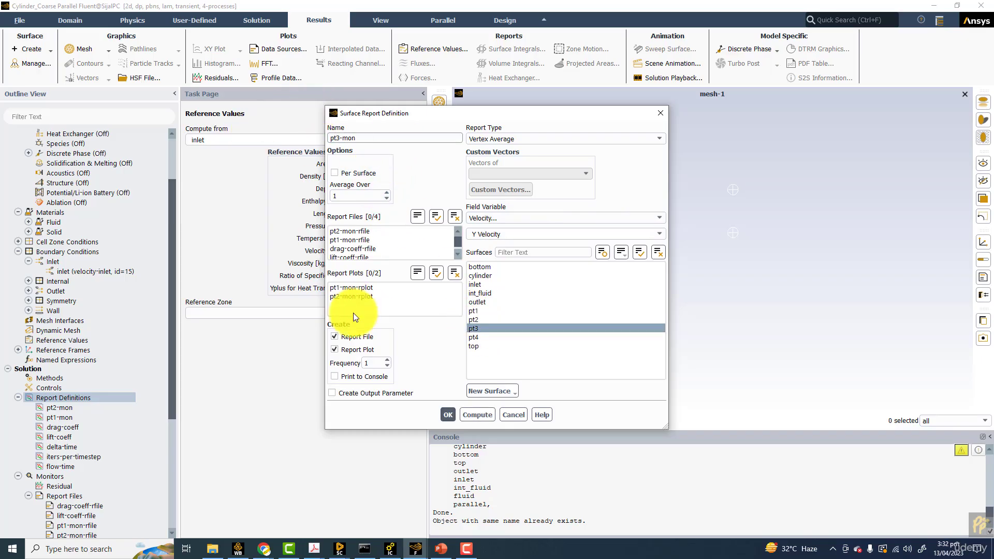
{"action": "left_click", "coordinate": [334, 376]}
{"action": "left_click", "coordinate": [448, 414]}
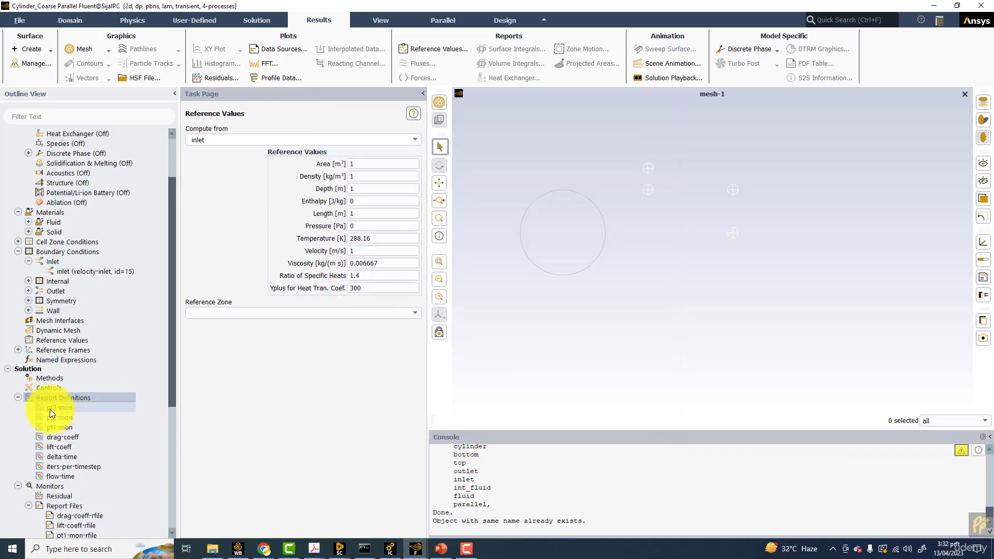
Step: Create a vertex average surface report definition for Y Velocity on the point surface pt4
{"action": "right_click", "coordinate": [73, 396]}
{"action": "mouse_move", "coordinate": [120, 465]}
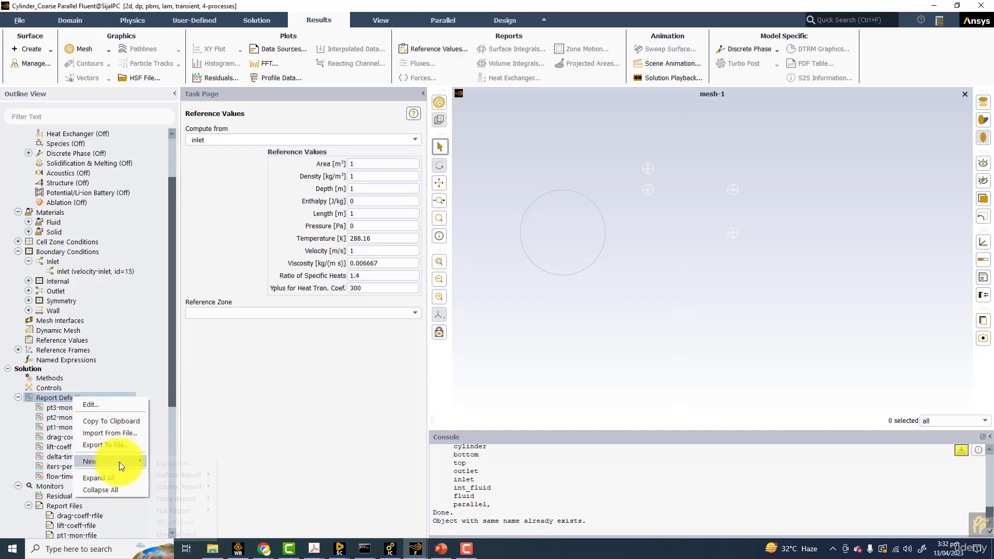
{"action": "mouse_move", "coordinate": [195, 475]}
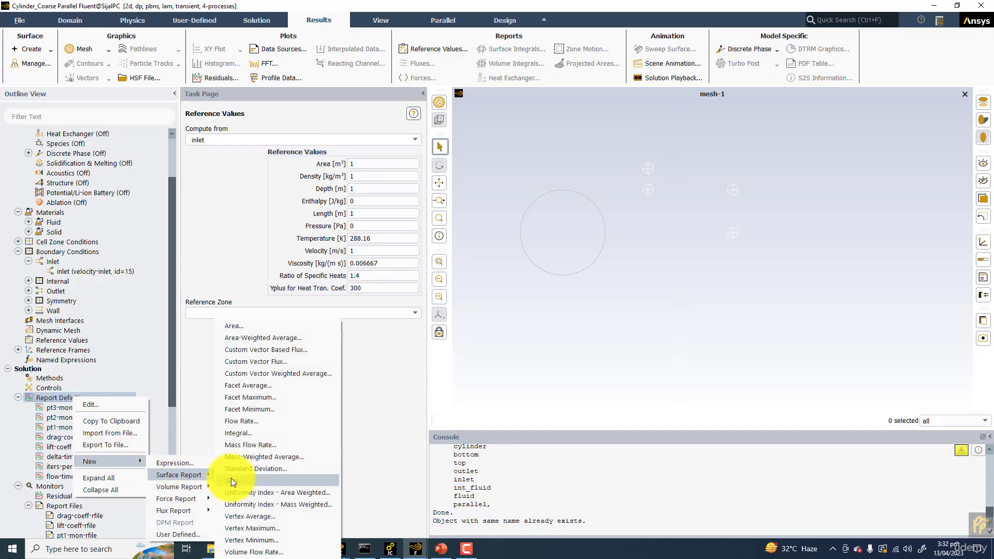
{"action": "left_click", "coordinate": [250, 516]}
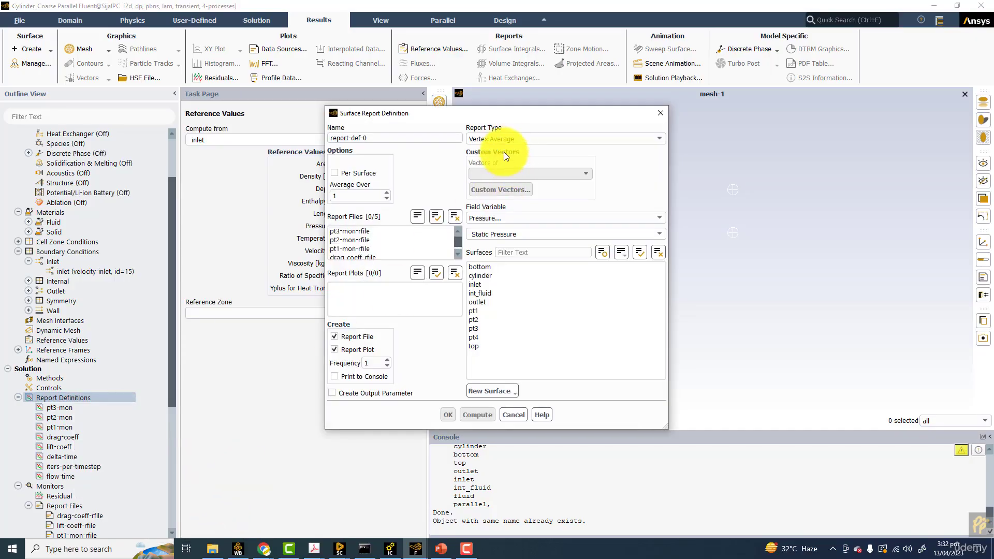
{"action": "left_click", "coordinate": [511, 220]}
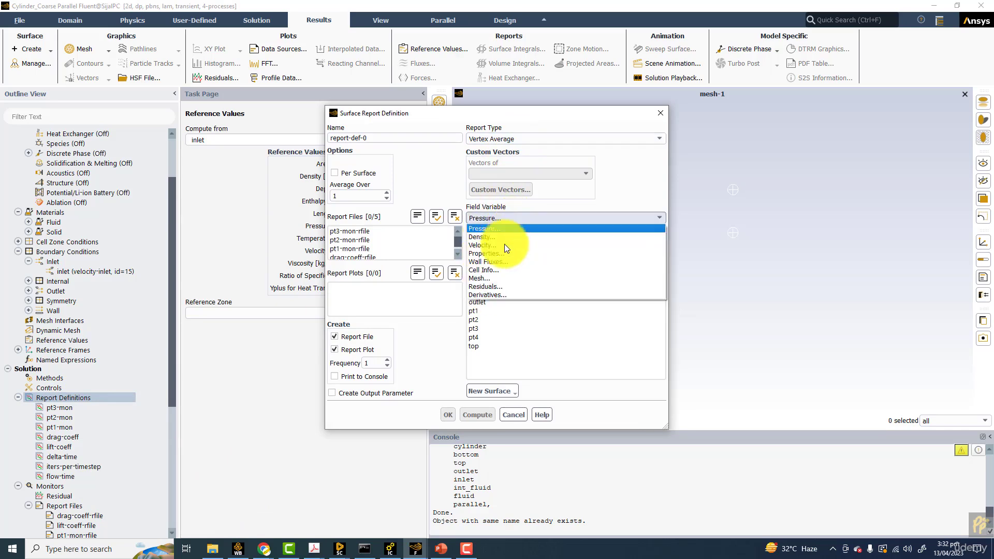
{"action": "left_click", "coordinate": [504, 245]}
{"action": "left_click", "coordinate": [659, 234]}
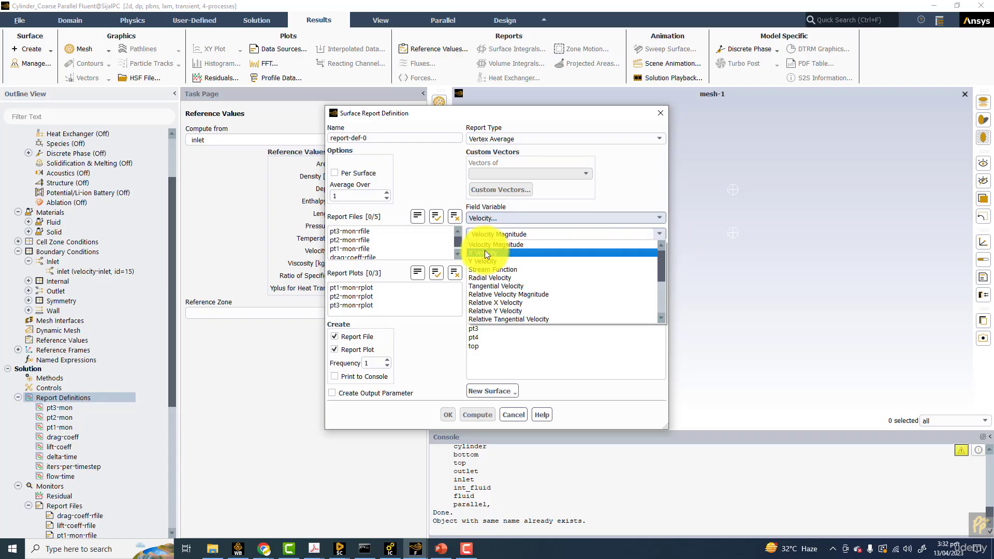
{"action": "left_click", "coordinate": [485, 261]}
{"action": "left_click", "coordinate": [473, 346]}
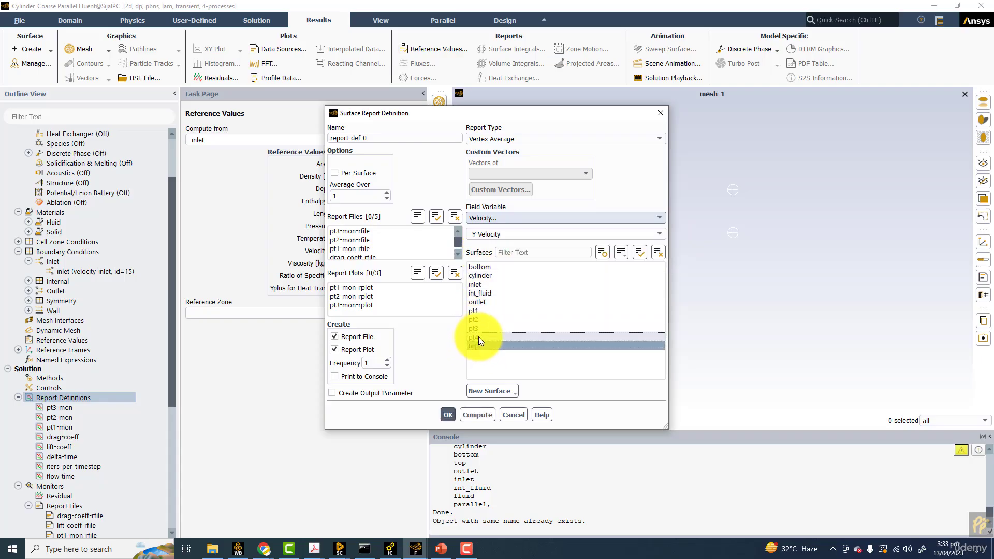
{"action": "left_click", "coordinate": [657, 252]}
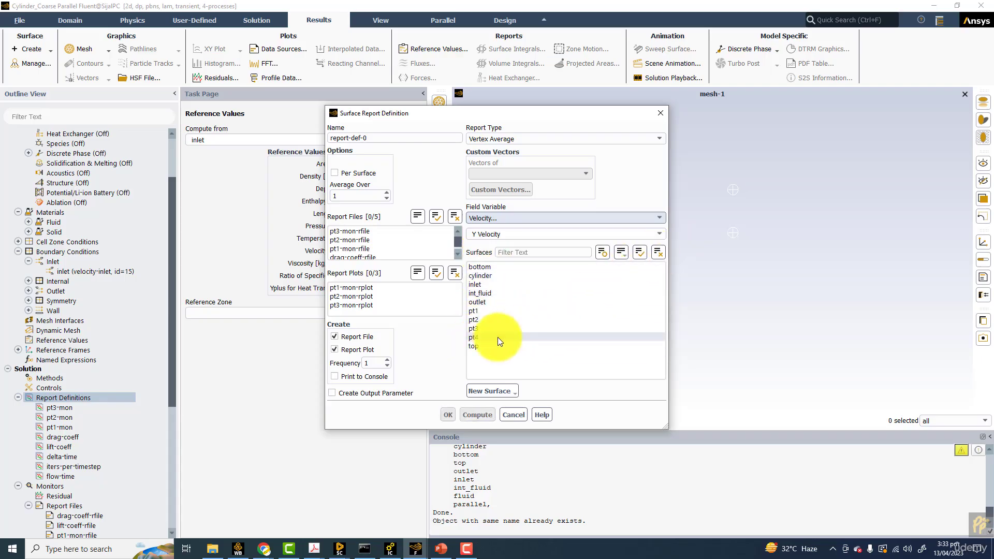
{"action": "left_click", "coordinate": [458, 334]}
Step: Name the pt4 report pt4-mon, enable printing to console, and accept the definition
{"action": "left_click_drag", "start_coordinate": [392, 138], "coordinate": [214, 137]}
{"action": "type", "text": "pt4-mn"}
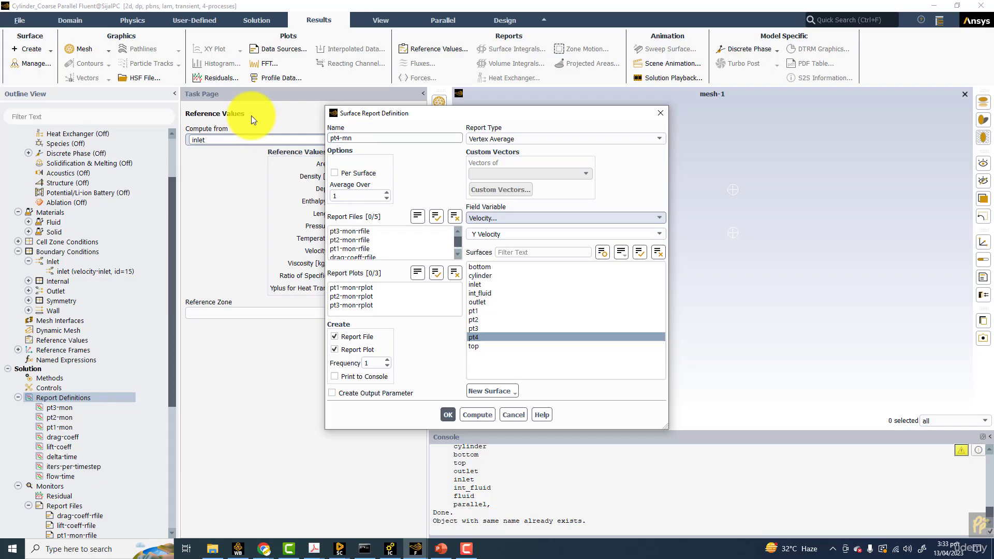
{"action": "key", "text": "BackSpace"}
{"action": "type", "text": "on"}
{"action": "left_click", "coordinate": [341, 375]}
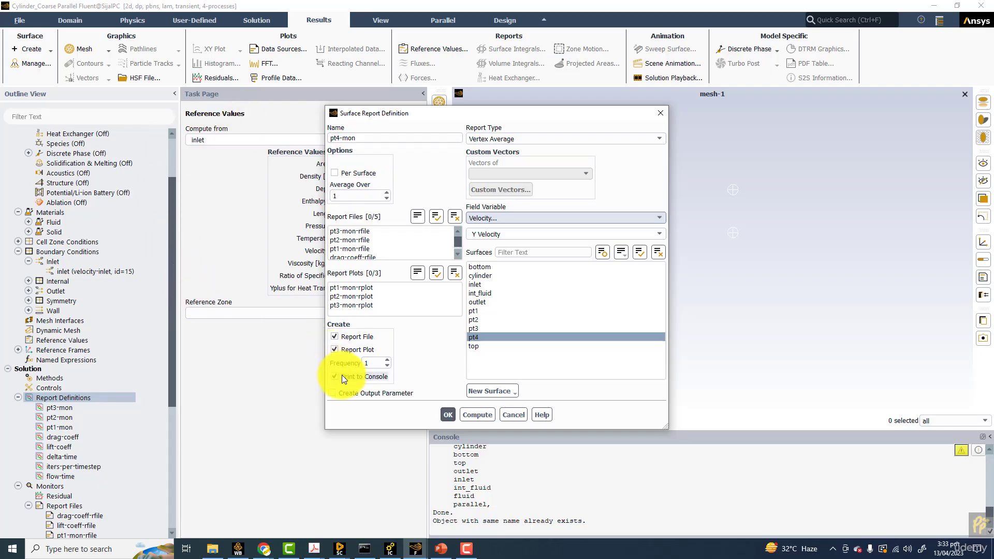
{"action": "left_click", "coordinate": [449, 415]}
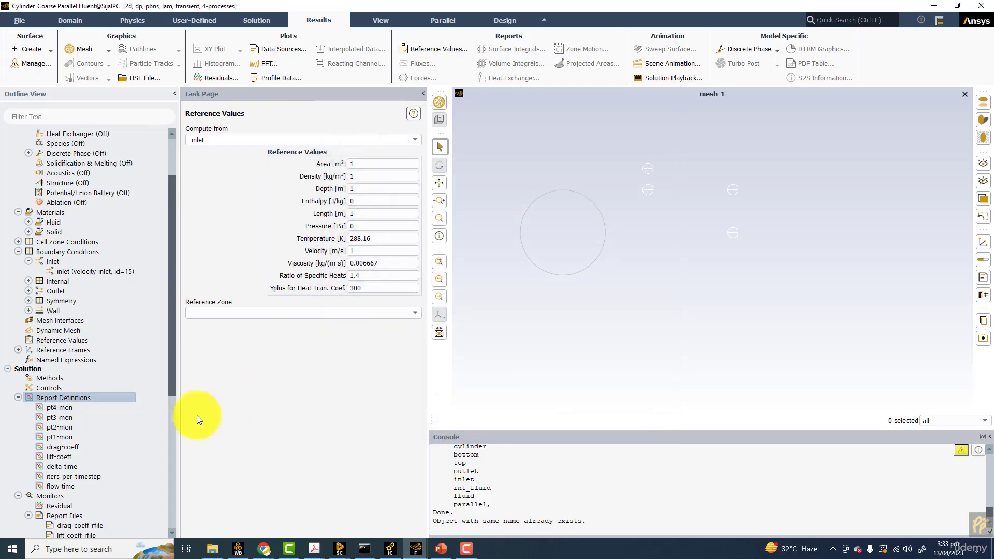
Step: Switch the solution initialization method to Hybrid Initialization and initialize the flow field
{"action": "scroll", "coordinate": [66, 383], "scroll_direction": "down", "scroll_amount": 8}
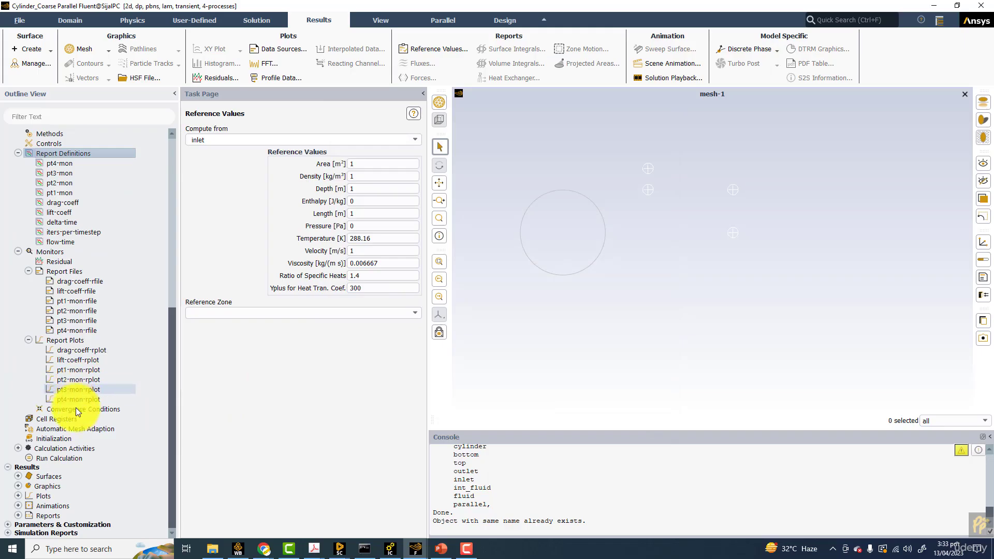
{"action": "left_click", "coordinate": [51, 438]}
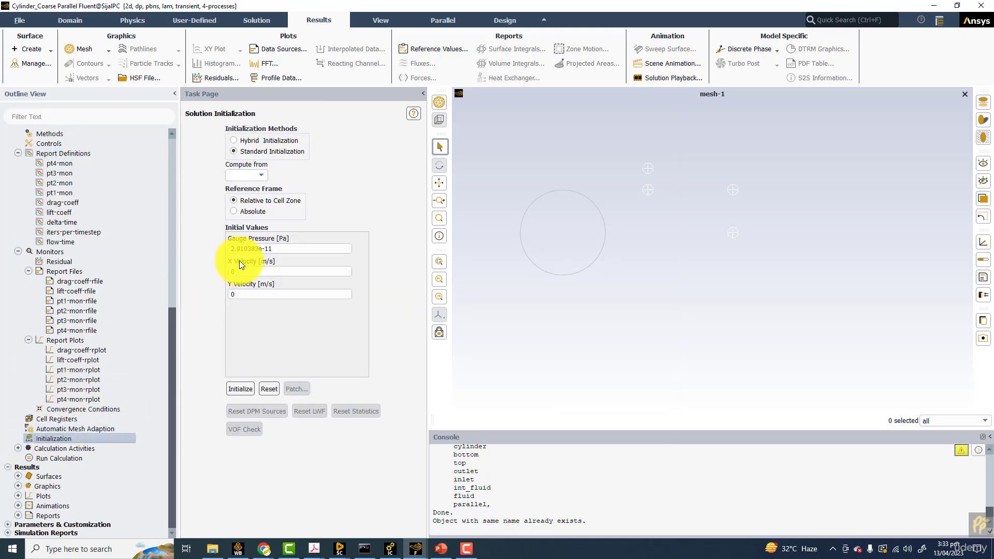
{"action": "left_click", "coordinate": [260, 140]}
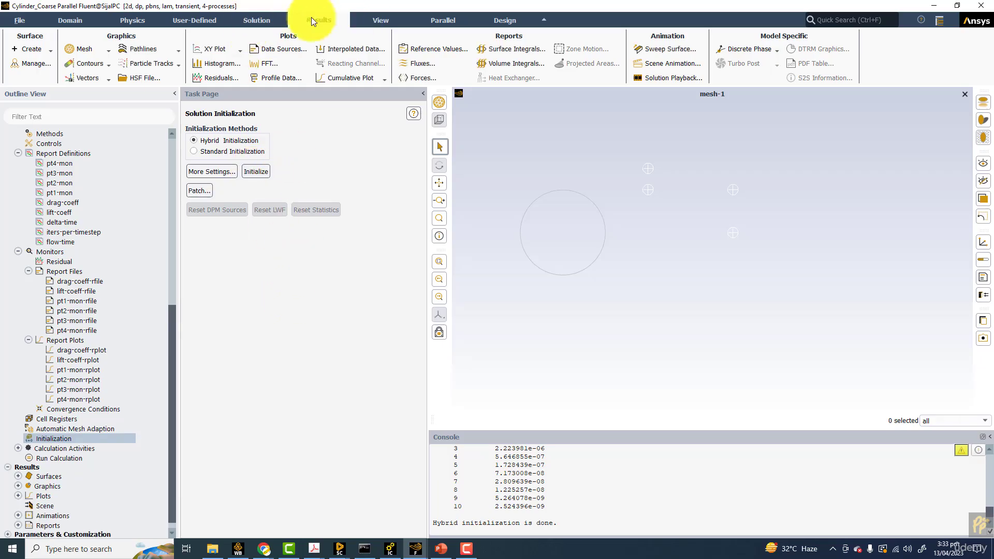
Step: Zoom out from the cylinder and open the manual mesh adaption settings
{"action": "left_click", "coordinate": [80, 20]}
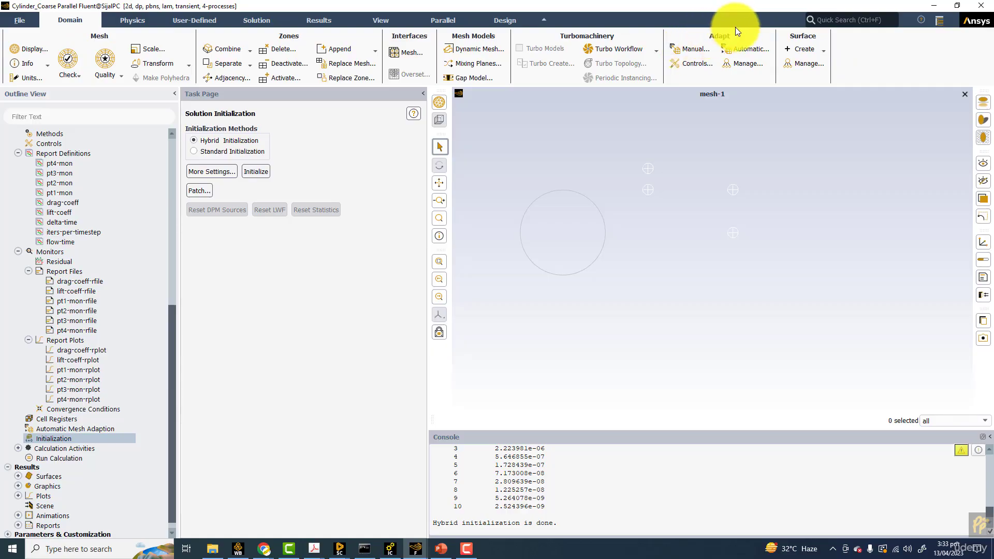
{"action": "scroll", "coordinate": [701, 290], "scroll_direction": "down", "scroll_amount": 3}
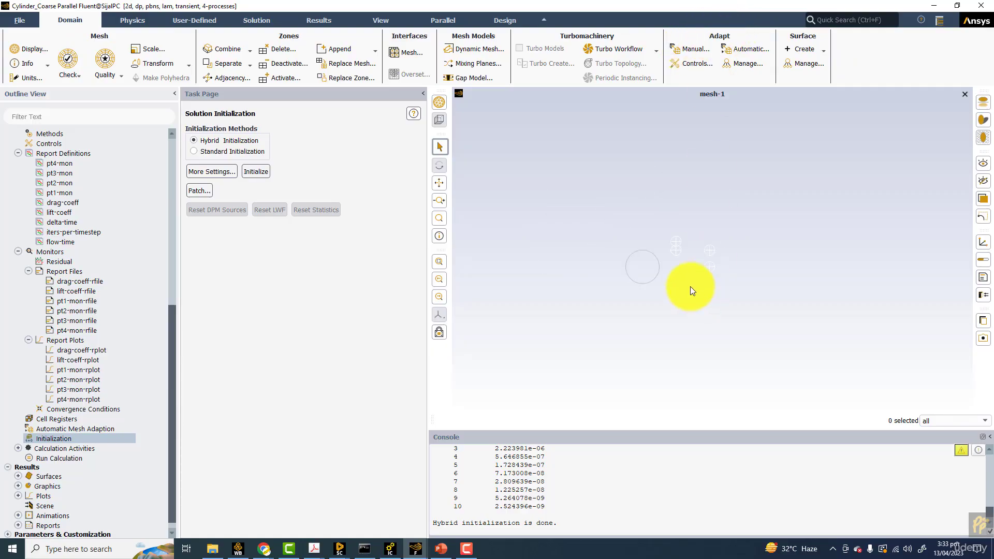
{"action": "left_click", "coordinate": [692, 48]}
{"action": "left_click", "coordinate": [529, 297]}
{"action": "mouse_move", "coordinate": [481, 311]}
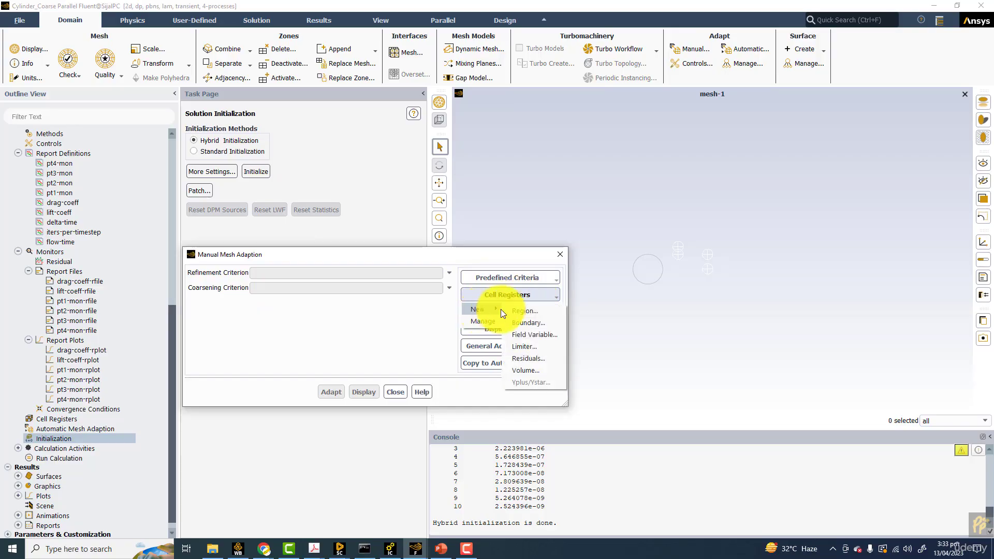
{"action": "left_click", "coordinate": [523, 322]}
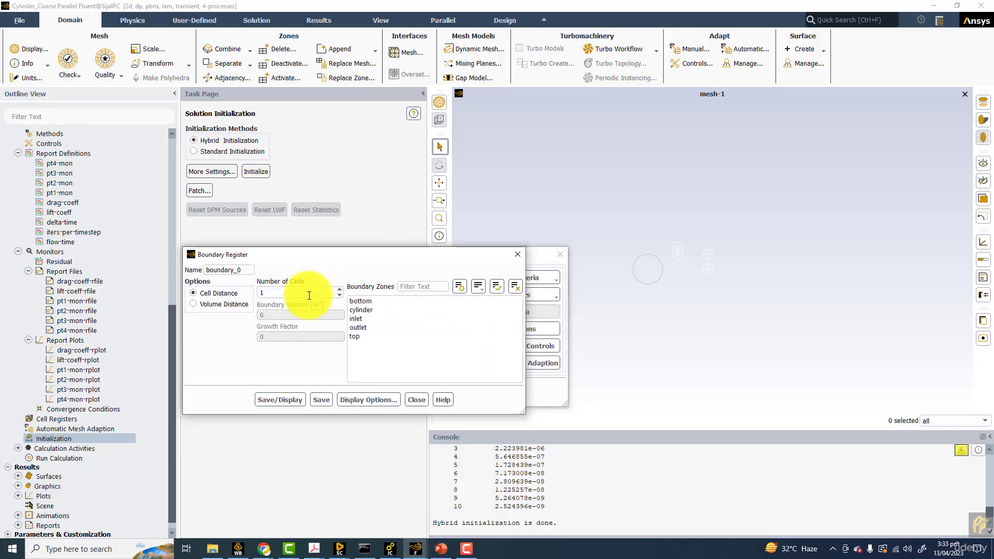
{"action": "left_click", "coordinate": [517, 254]}
Step: Start a new quad region cell register spanning X from -20 to 45 m and Y from 0 to 20 m
{"action": "left_click", "coordinate": [529, 294]}
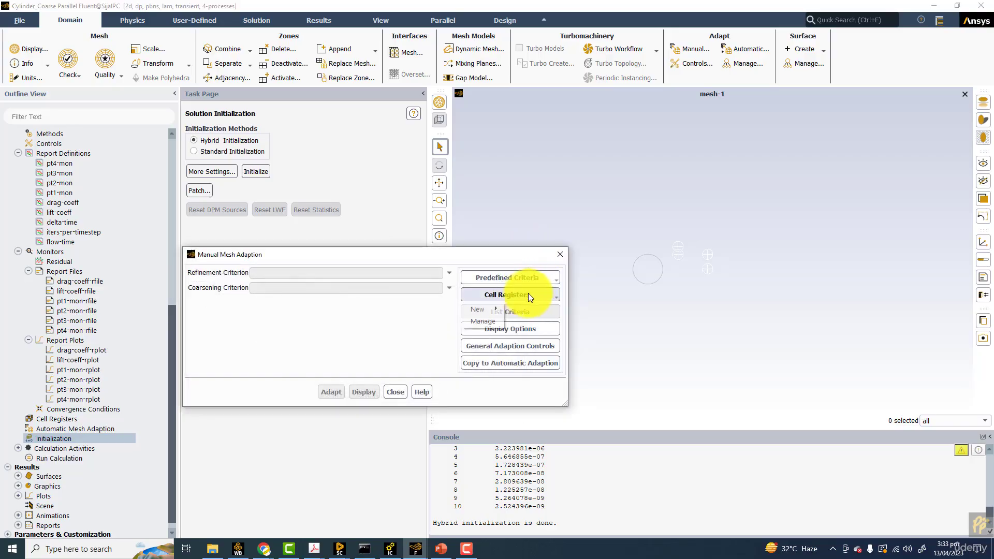
{"action": "mouse_move", "coordinate": [484, 310]}
{"action": "left_click", "coordinate": [527, 329]}
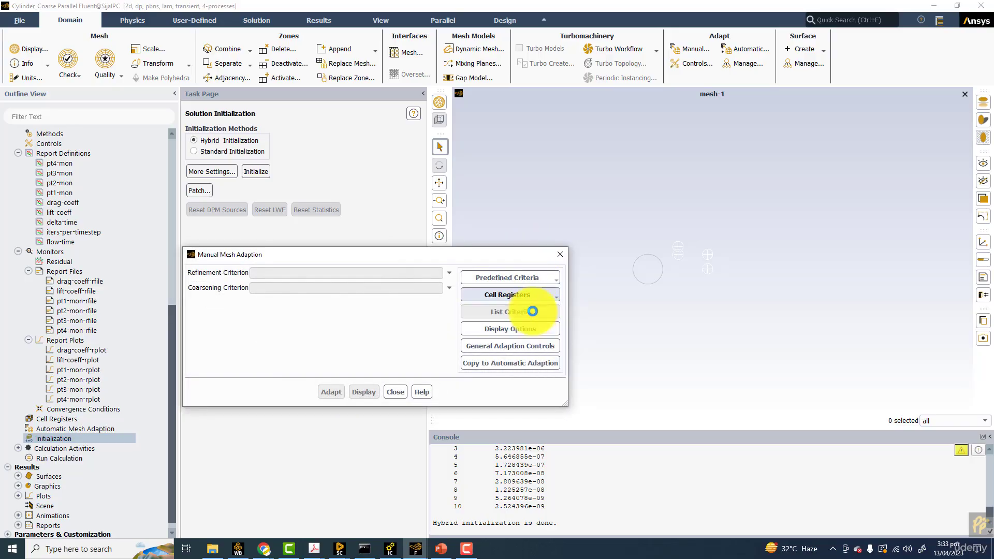
{"action": "left_click_drag", "start_coordinate": [310, 301], "coordinate": [270, 300]}
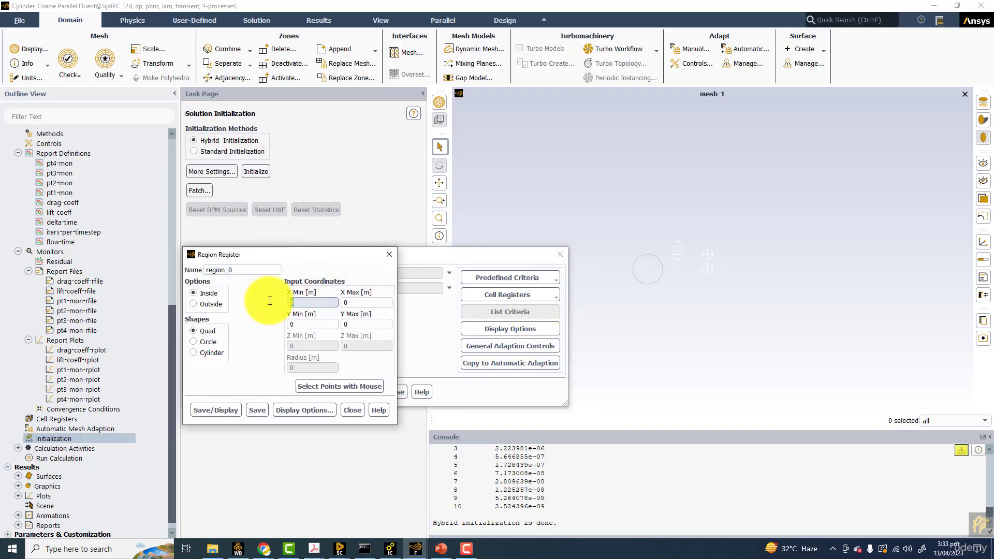
{"action": "type", "text": "-20"}
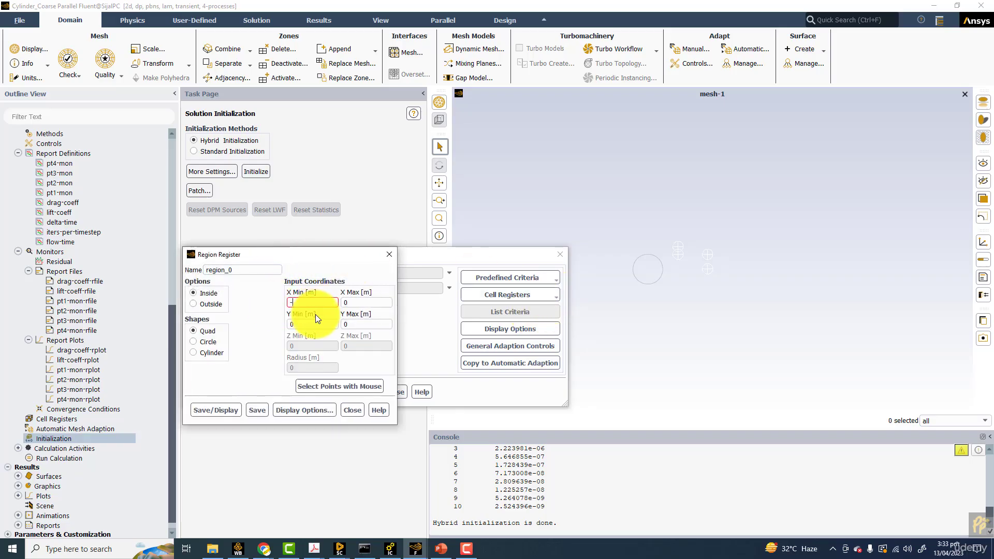
{"action": "left_click", "coordinate": [357, 303]}
{"action": "left_click_drag", "start_coordinate": [357, 303], "coordinate": [329, 303]}
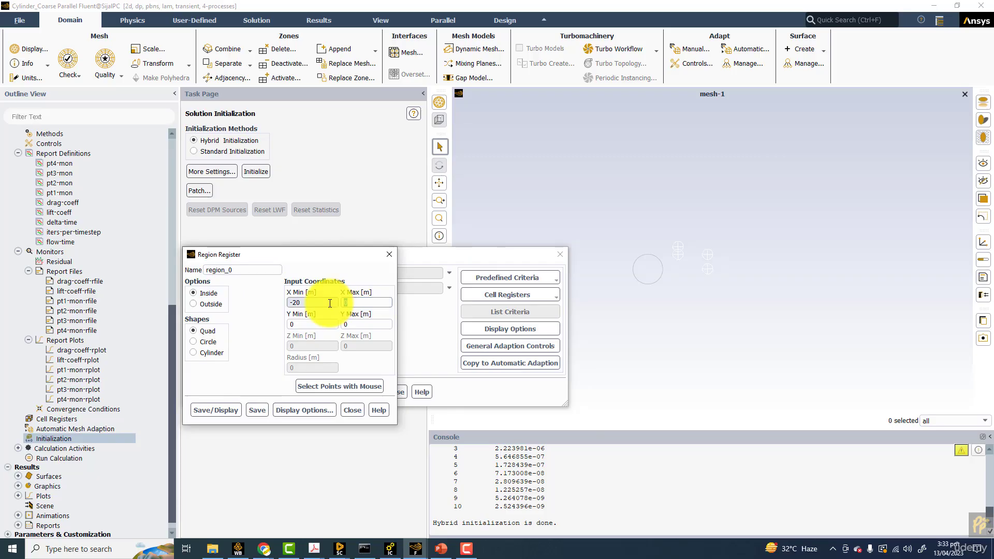
{"action": "type", "text": "45"}
{"action": "left_click", "coordinate": [306, 323]}
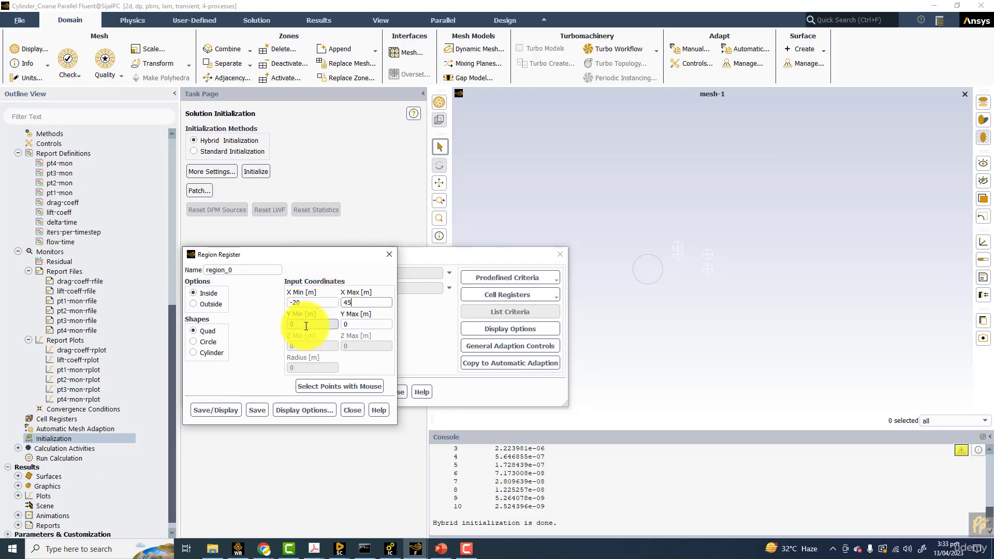
{"action": "key", "text": "Tab"}
{"action": "type", "text": "20"}
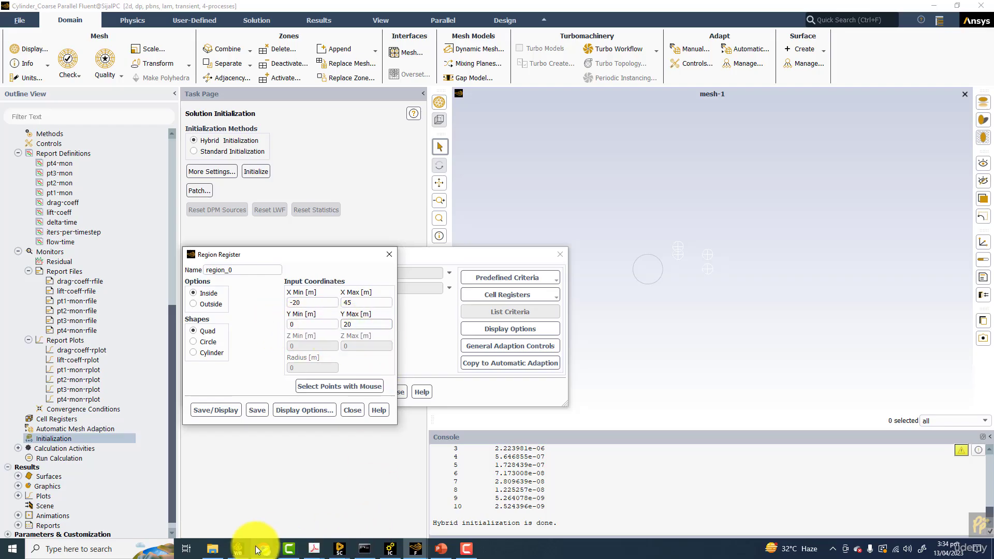
Step: Switch to PowerPoint to check the Computational Setup slide with the domain boundaries, and return to Fluent
{"action": "left_click", "coordinate": [444, 550]}
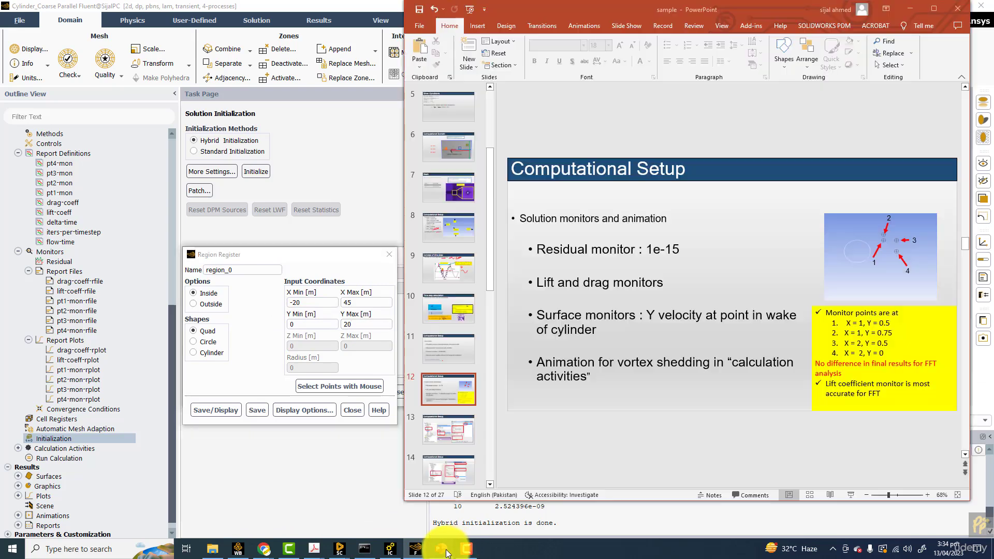
{"action": "scroll", "coordinate": [828, 233], "scroll_direction": "down", "scroll_amount": 2}
{"action": "scroll", "coordinate": [795, 277], "scroll_direction": "up", "scroll_amount": 2}
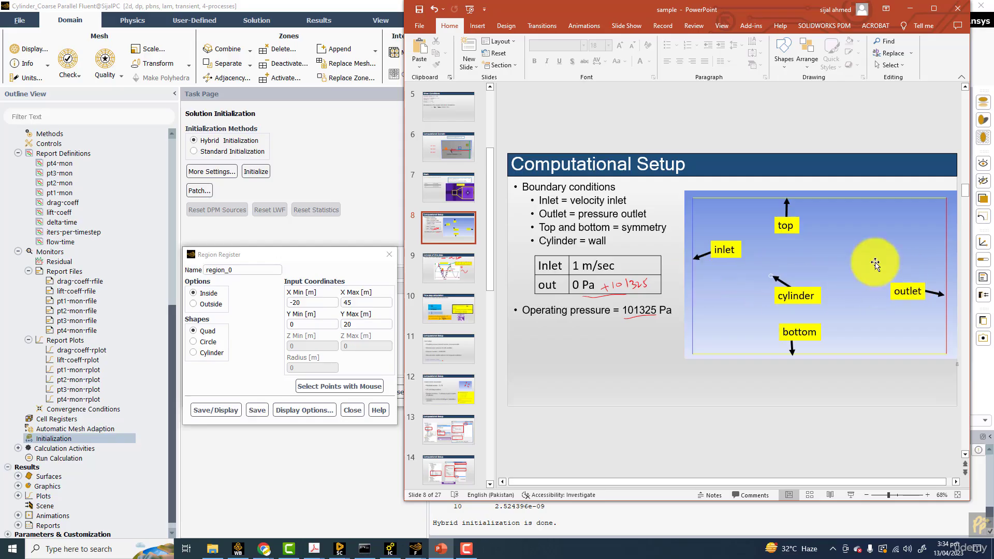
{"action": "left_click", "coordinate": [342, 255]}
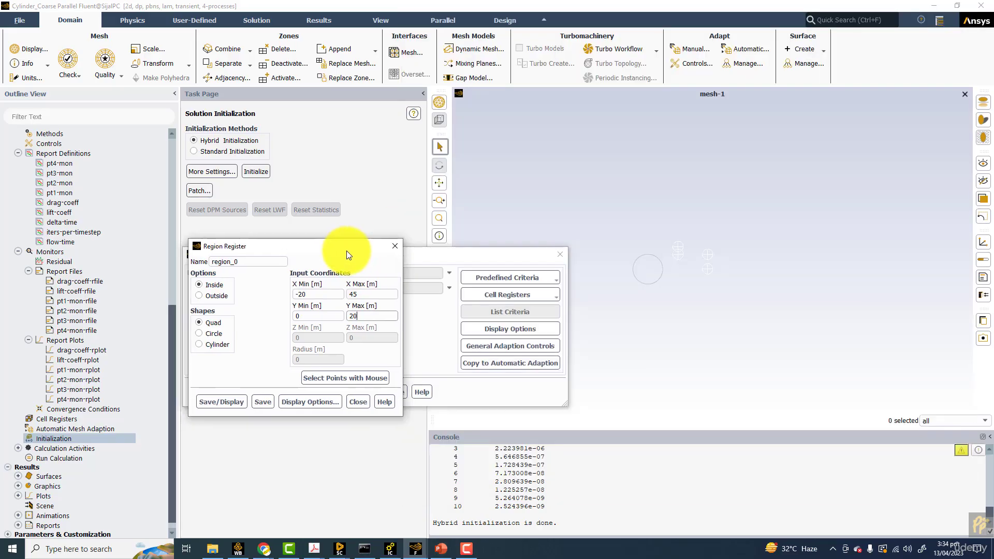
Step: Save and display the region_0 cell register, and inspect the marked cells around the cylinder
{"action": "left_click_drag", "start_coordinate": [346, 250], "coordinate": [271, 184]}
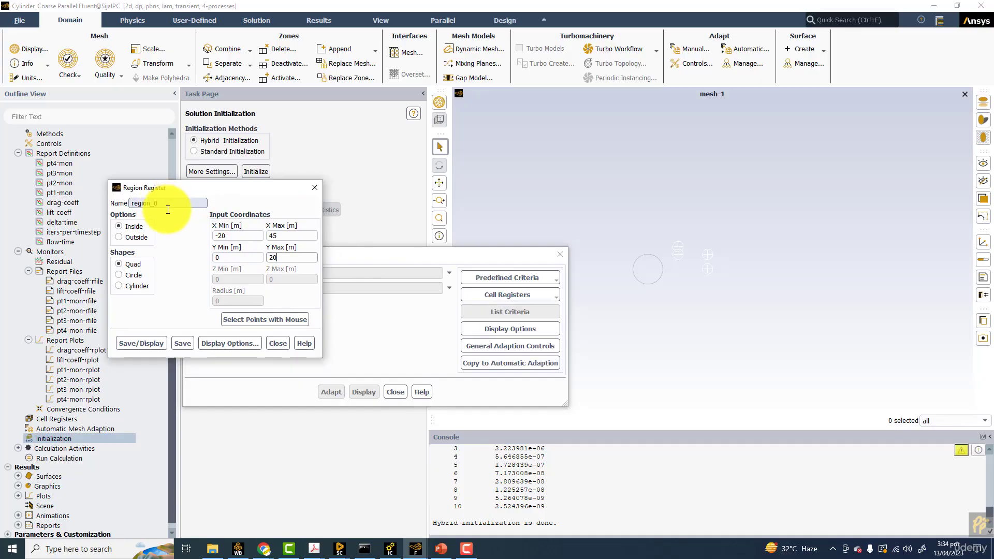
{"action": "left_click", "coordinate": [147, 344]}
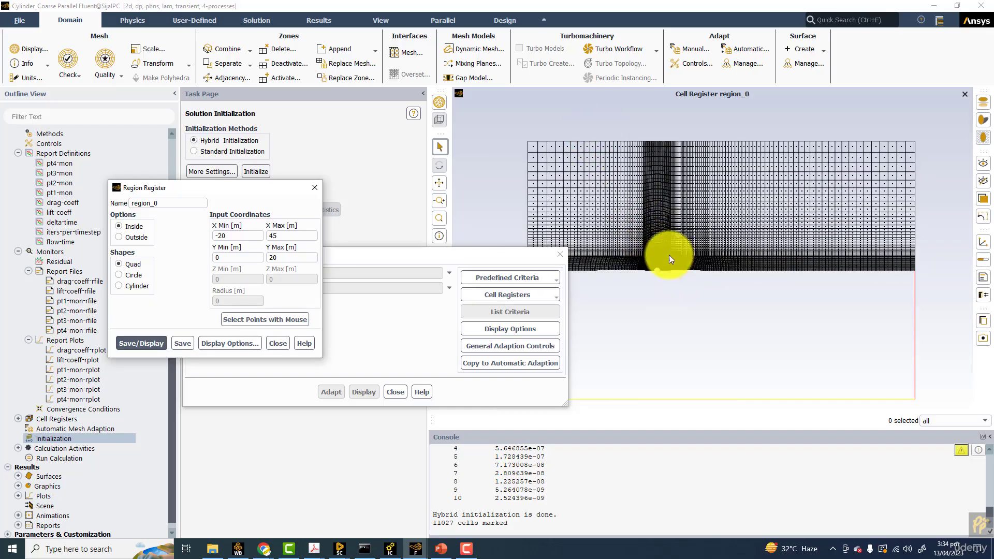
{"action": "scroll", "coordinate": [675, 243], "scroll_direction": "up", "scroll_amount": 2}
{"action": "scroll", "coordinate": [673, 269], "scroll_direction": "down", "scroll_amount": 2}
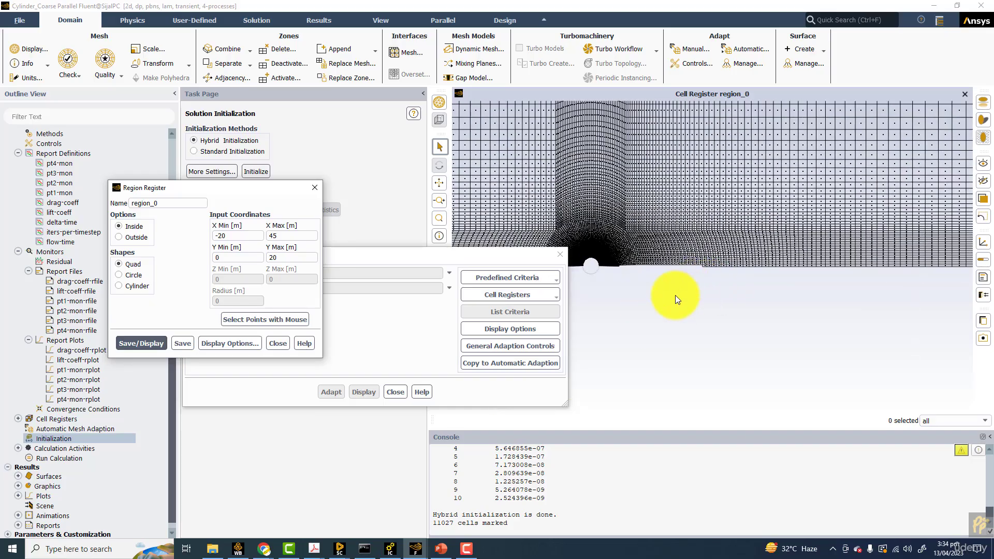
Step: Name the second region register region_1, set its Y Max to -20 m, and save and display it
{"action": "left_click", "coordinate": [169, 205]}
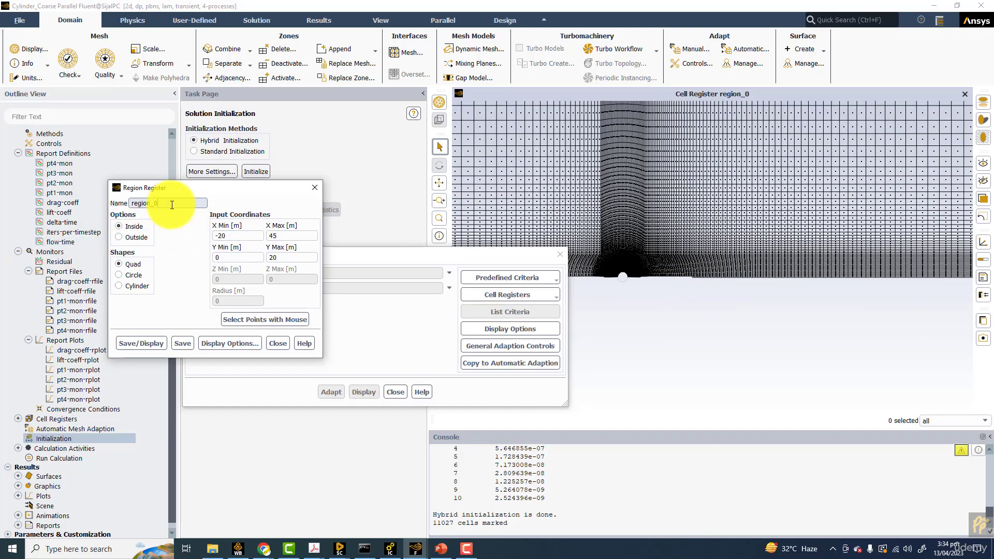
{"action": "type", "text": "1"}
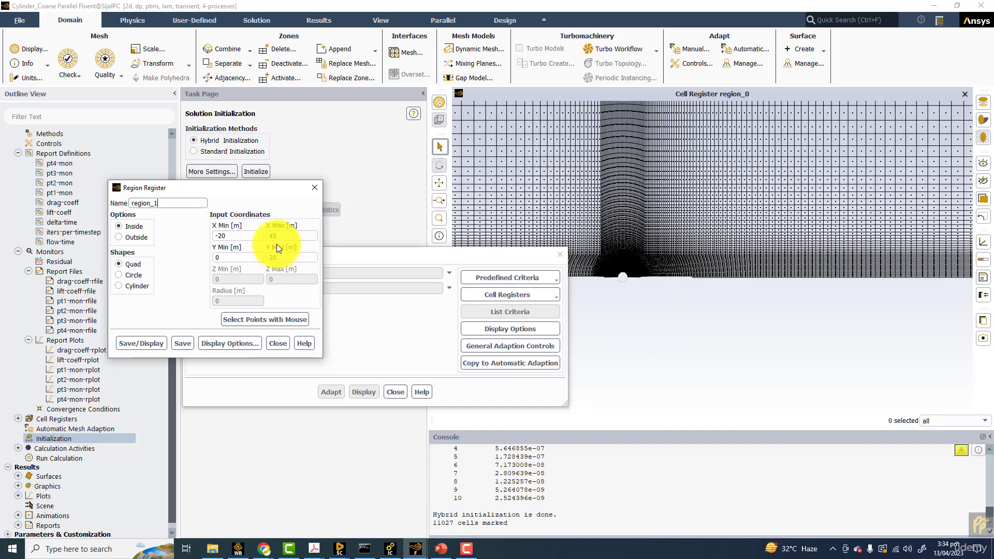
{"action": "left_click", "coordinate": [270, 257]}
{"action": "type", "text": "-"}
{"action": "left_click", "coordinate": [153, 343]}
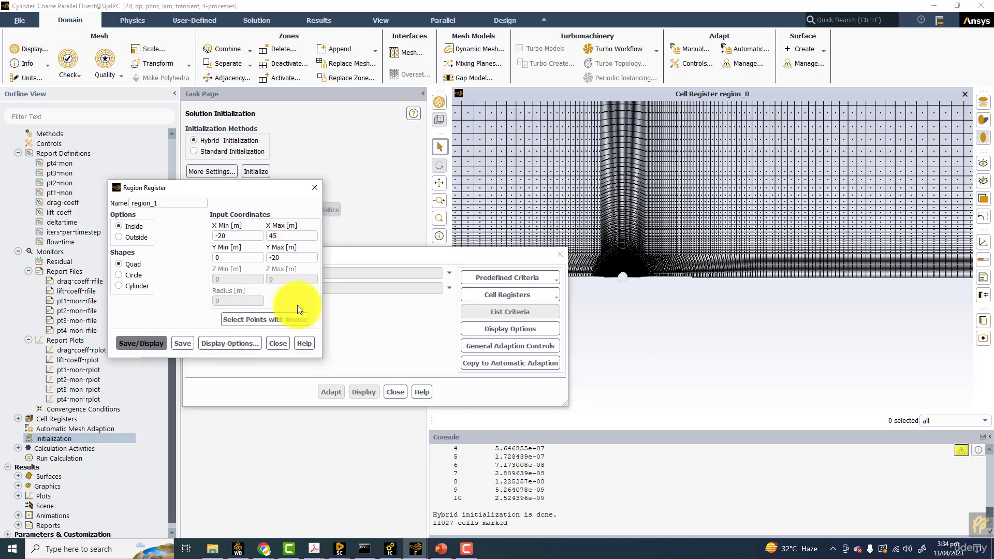
{"action": "left_click_drag", "start_coordinate": [654, 324], "coordinate": [671, 278]}
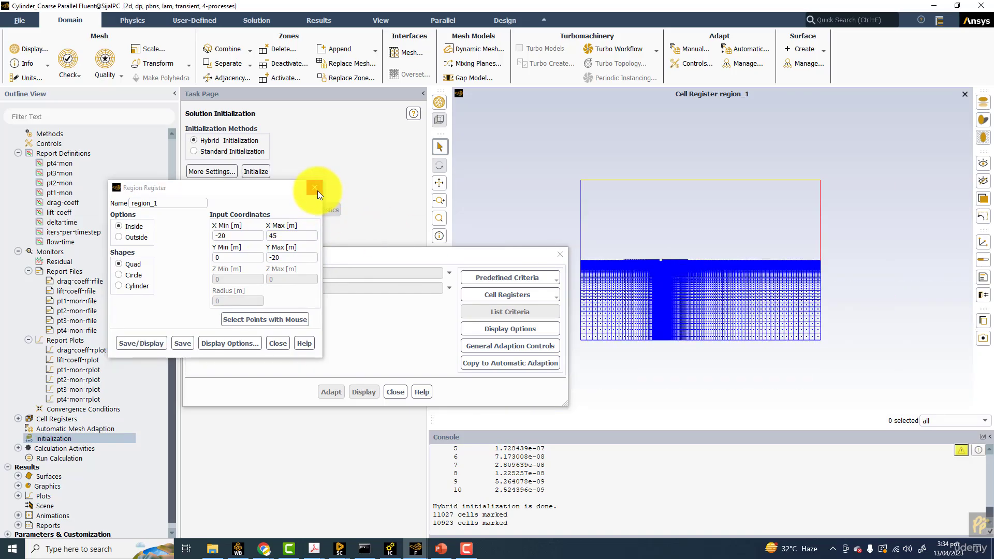
{"action": "left_click", "coordinate": [220, 342]}
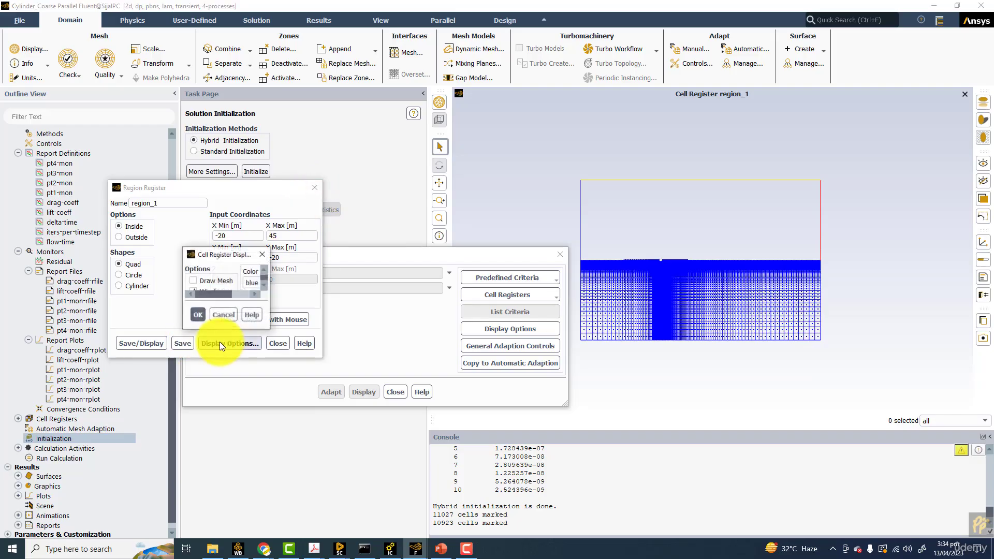
{"action": "left_click", "coordinate": [219, 282]}
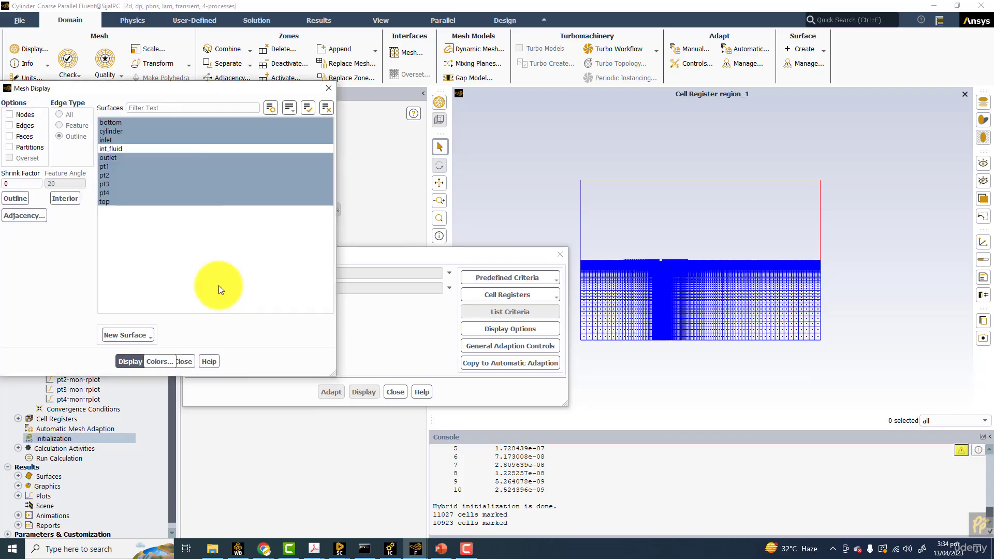
{"action": "left_click", "coordinate": [328, 91]}
{"action": "left_click", "coordinate": [230, 352]}
Step: Close the region register and mesh adaption dialogs, and open the Patch settings of the solution initialization
{"action": "left_click", "coordinate": [277, 344]}
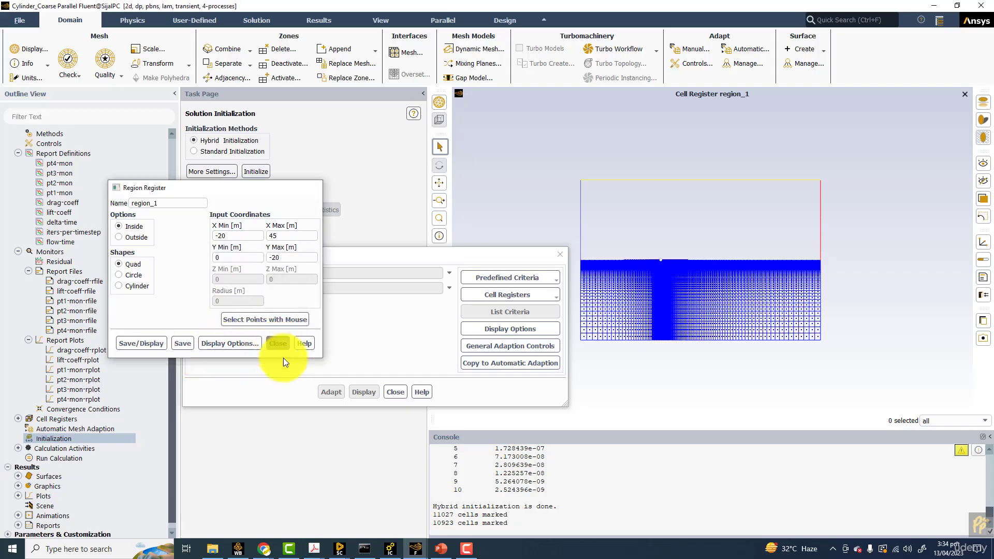
{"action": "left_click", "coordinate": [395, 392]}
{"action": "left_click", "coordinate": [65, 440]}
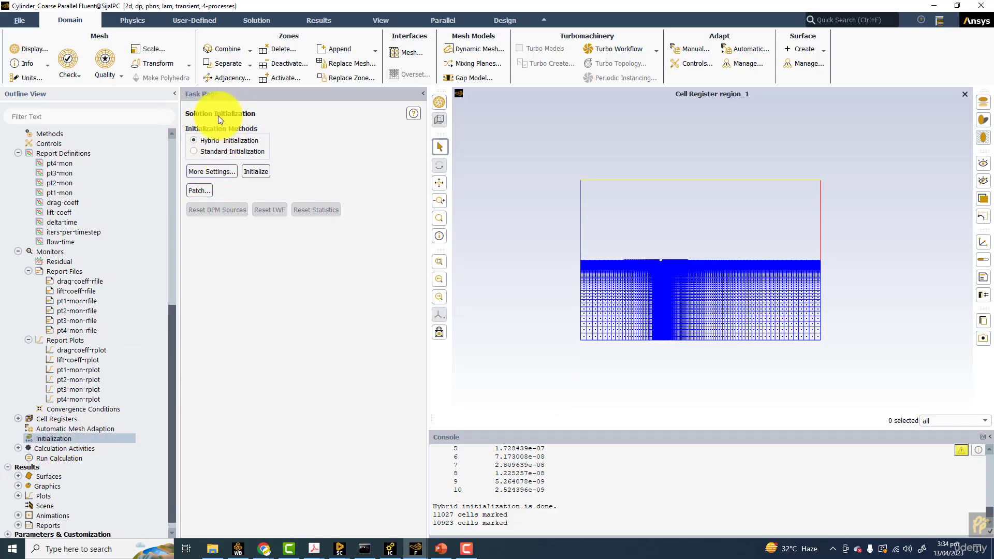
{"action": "left_click", "coordinate": [198, 191]}
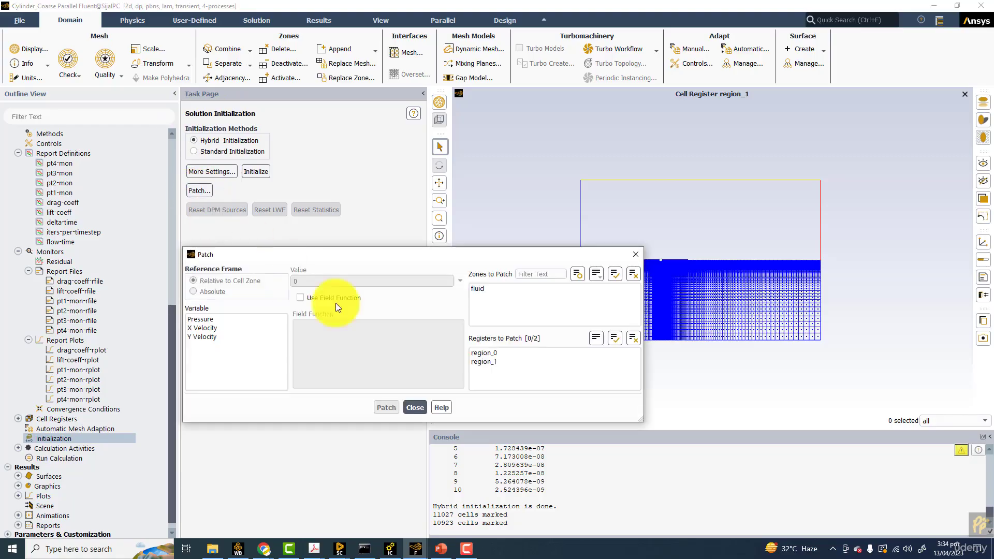
{"action": "left_click_drag", "start_coordinate": [492, 256], "coordinate": [305, 204]}
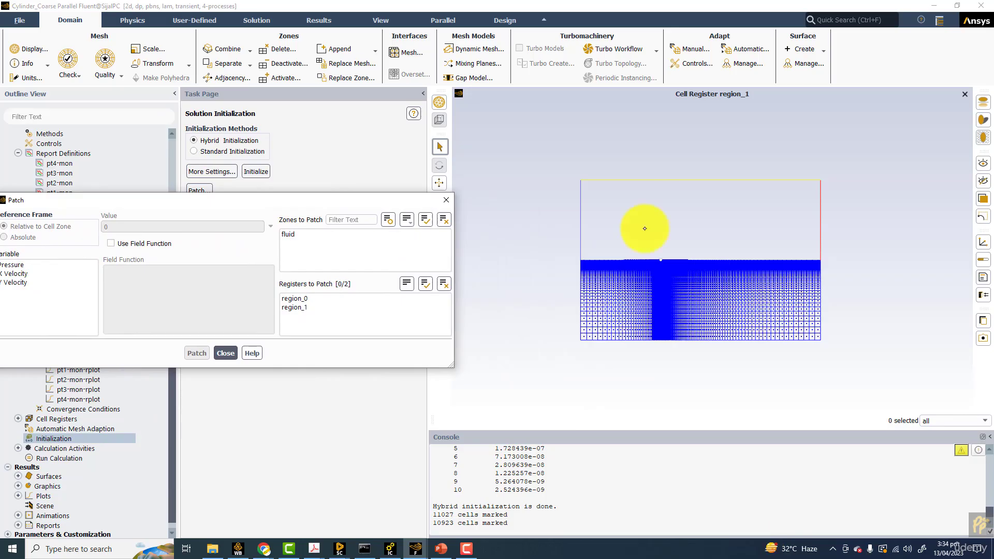
{"action": "left_click", "coordinate": [853, 323]}
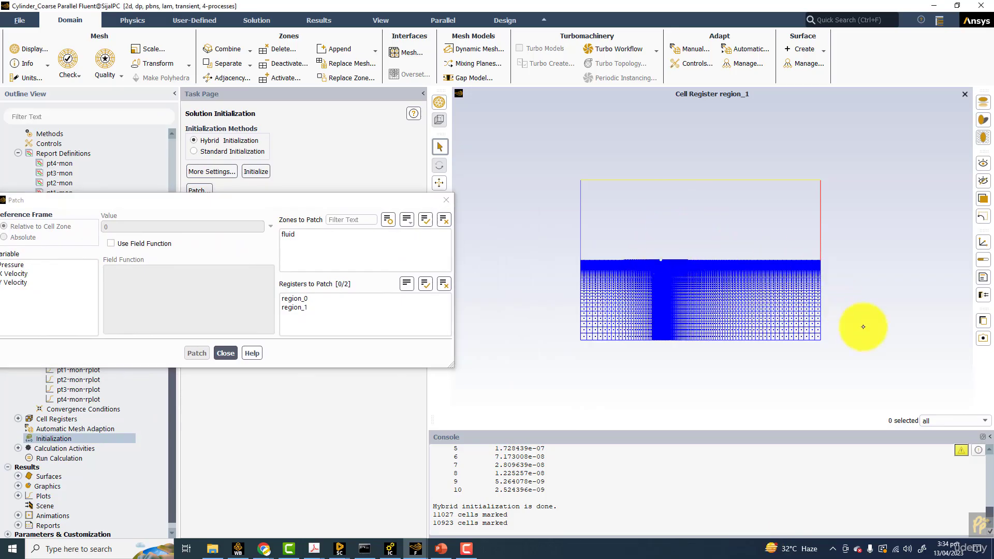
{"action": "left_click", "coordinate": [979, 523]}
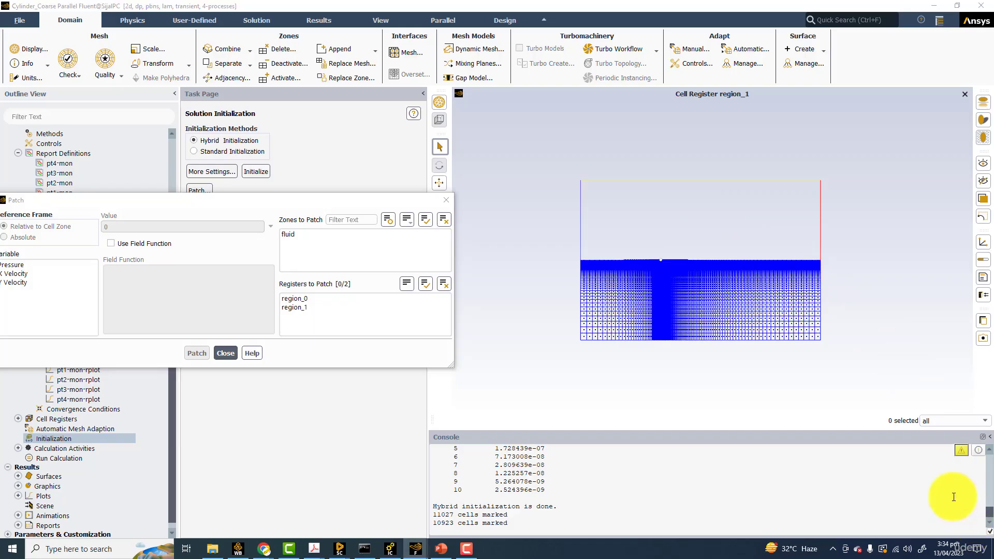
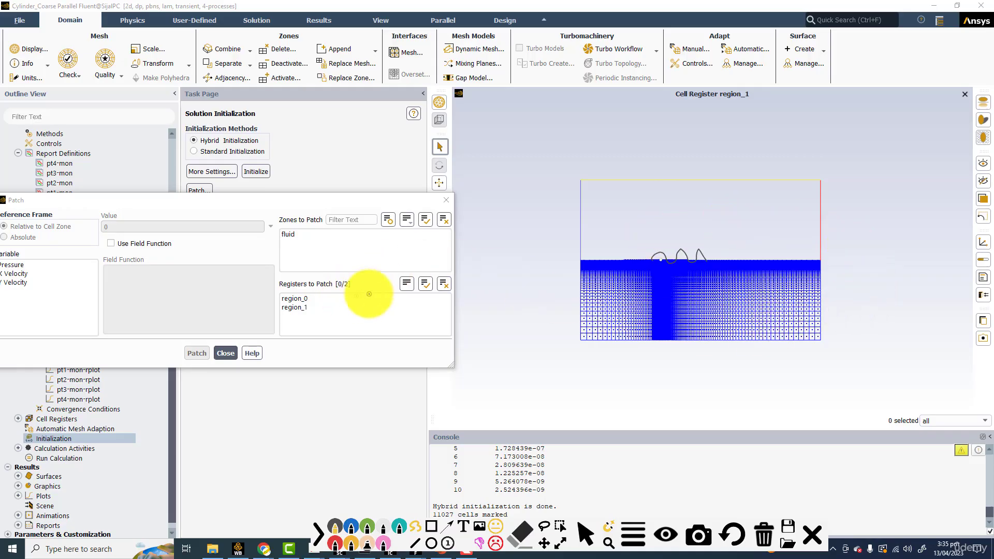
Step: Patch the X velocity to 0.5 m/s in region_0 and to -0.5 m/s in region_1, and close the Patch dialog
{"action": "left_click_drag", "start_coordinate": [351, 201], "coordinate": [473, 176]}
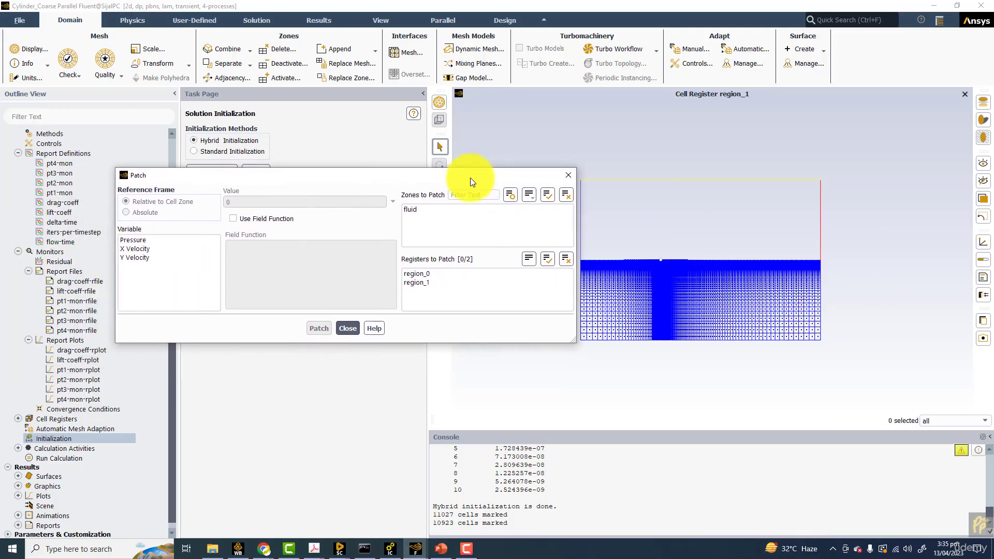
{"action": "left_click", "coordinate": [430, 273]}
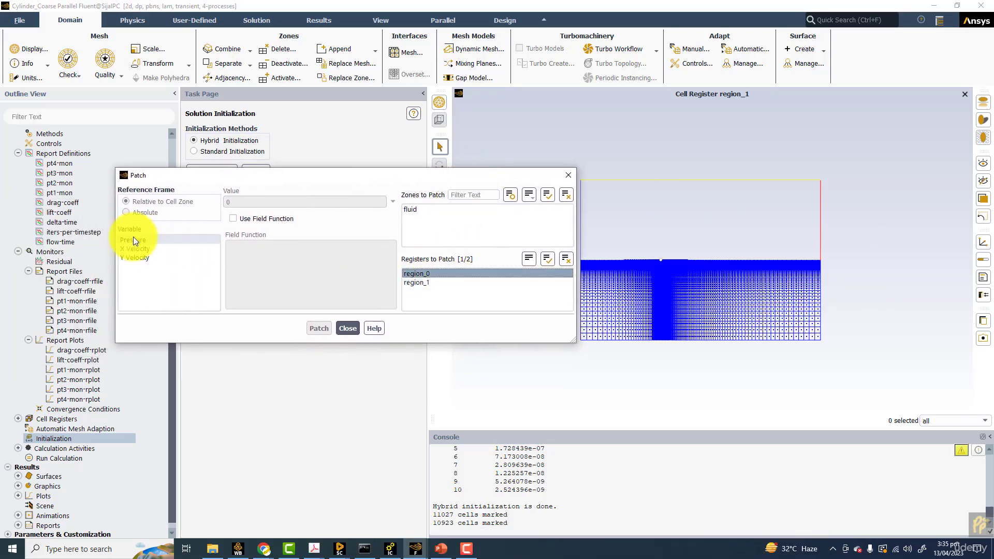
{"action": "left_click", "coordinate": [139, 249]}
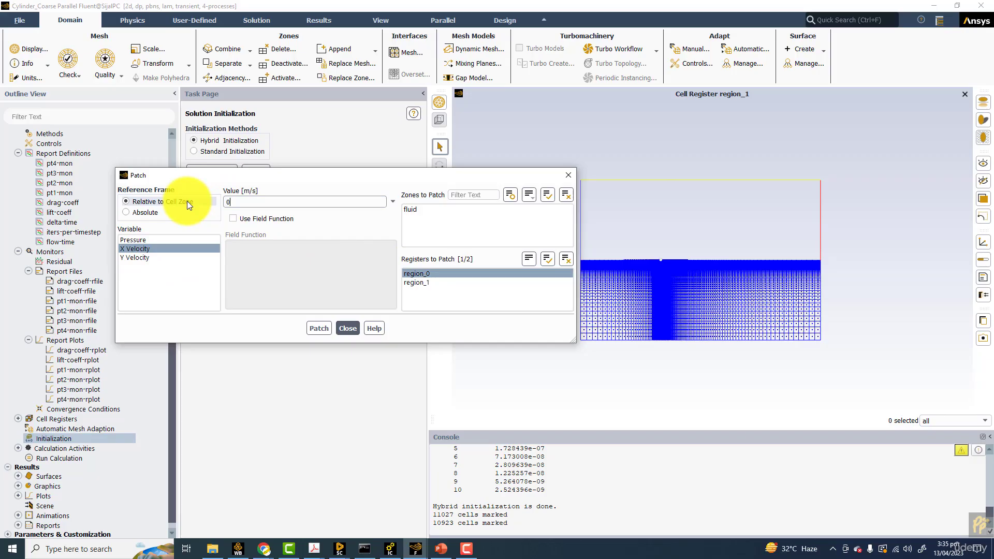
{"action": "type", "text": ".5"}
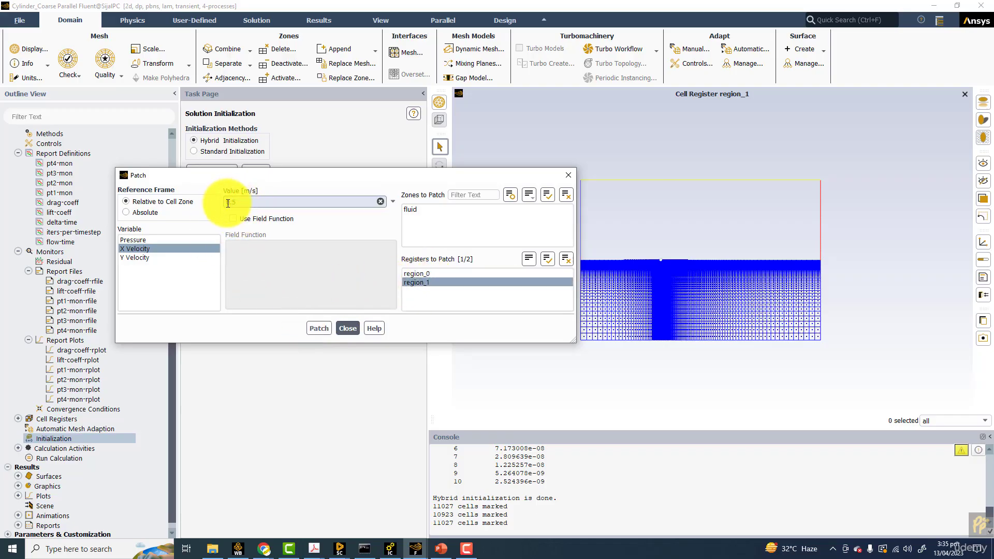
{"action": "left_click", "coordinate": [322, 327]}
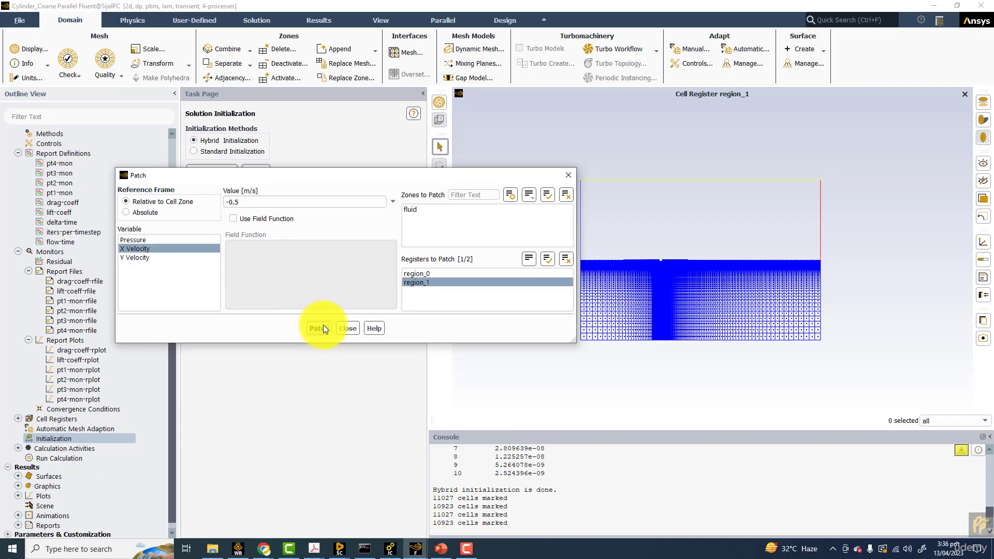
{"action": "left_click", "coordinate": [349, 328]}
Step: Create a filled contour named contour-1 of Velocity Magnitude, and save and display it
{"action": "left_click", "coordinate": [318, 21]}
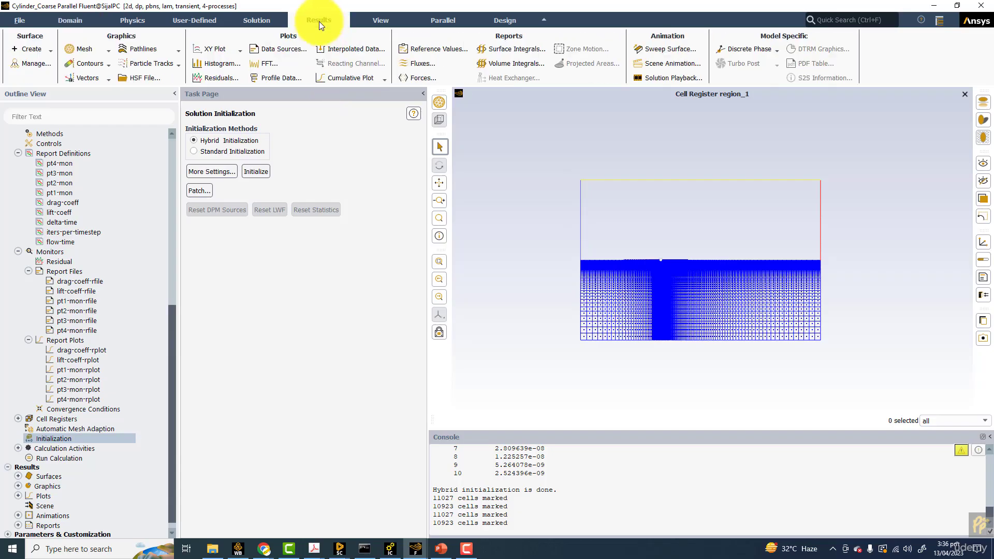
{"action": "left_click", "coordinate": [79, 64]}
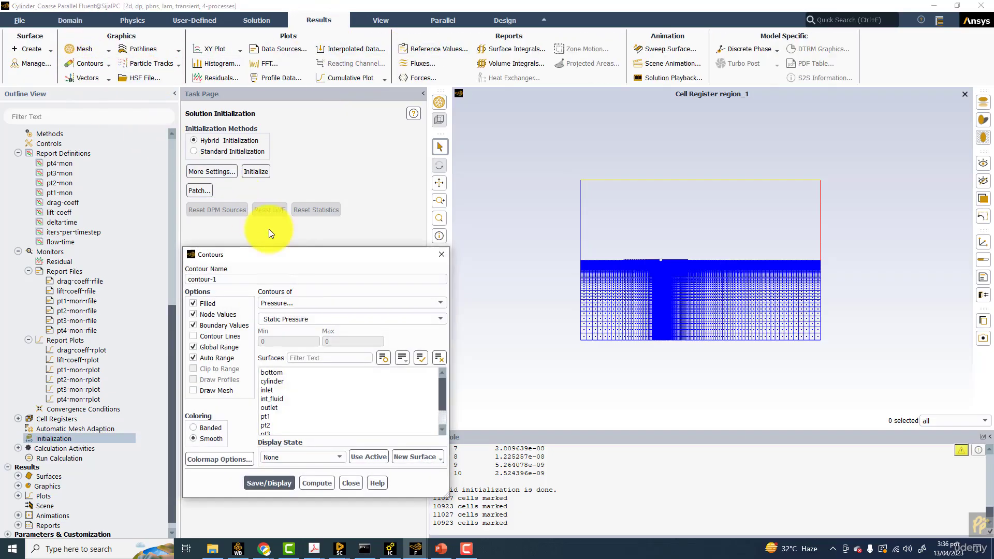
{"action": "left_click", "coordinate": [307, 302]}
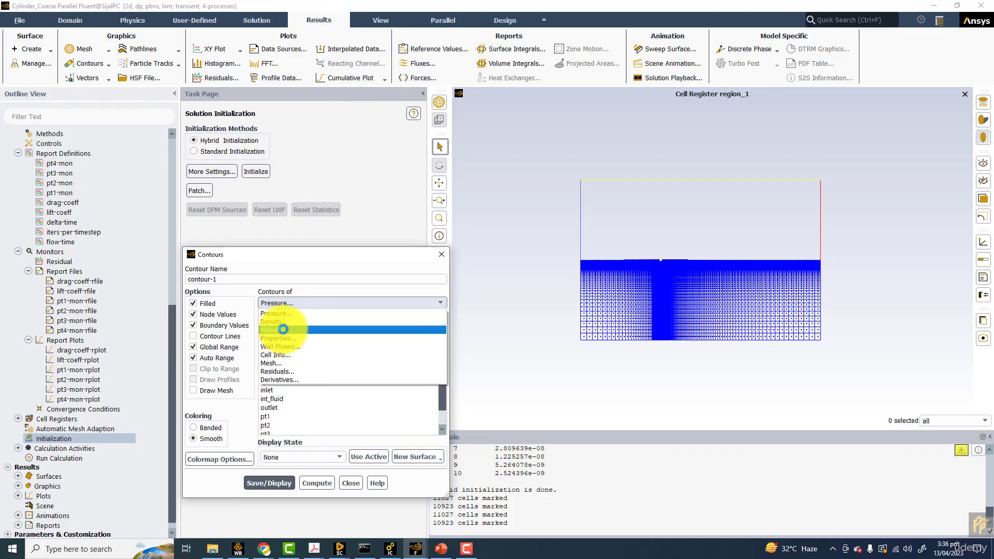
{"action": "left_click", "coordinate": [283, 329]}
{"action": "left_click", "coordinate": [272, 481]}
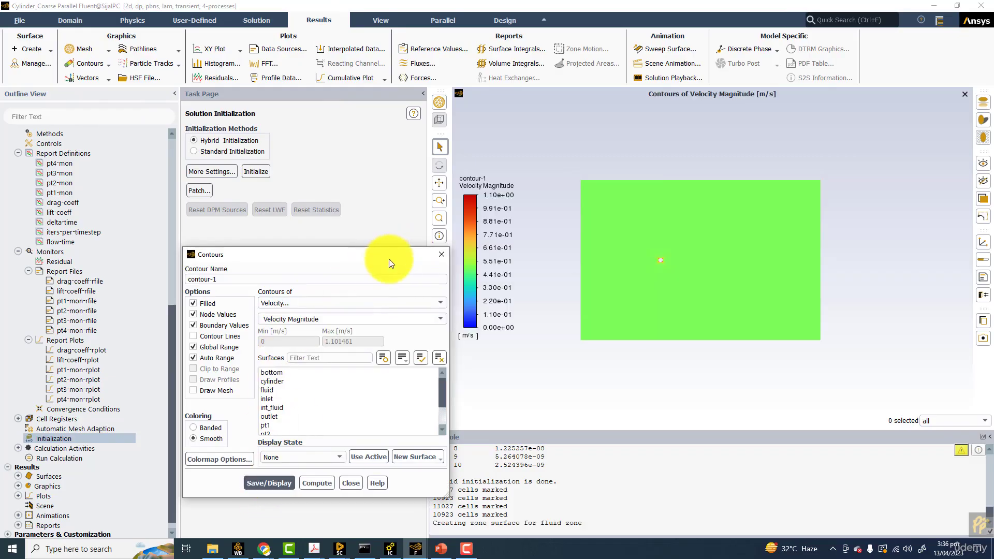
Step: Switch contour-1 to X Velocity, redisplay it, and inspect the patched velocity field around the cylinder
{"action": "left_click", "coordinate": [403, 239]}
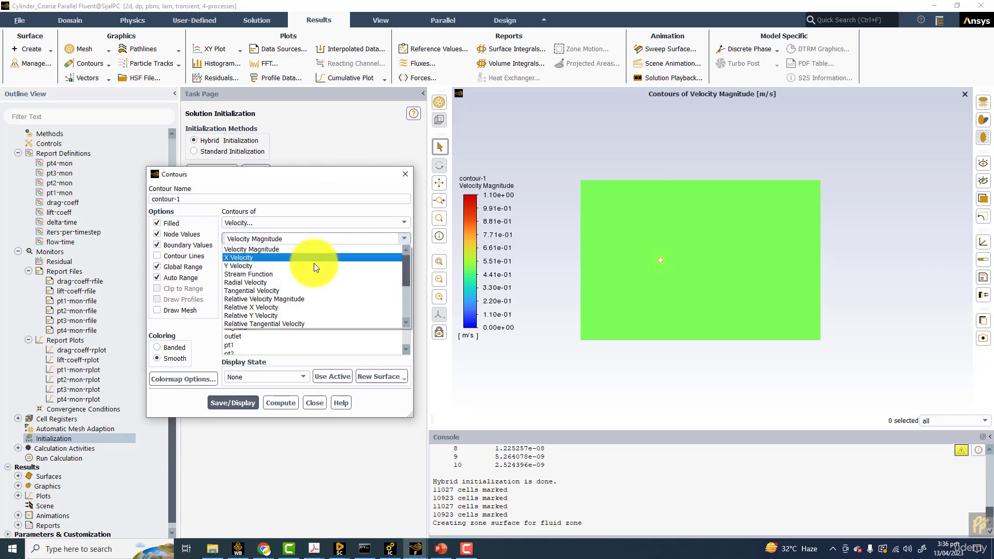
{"action": "left_click", "coordinate": [268, 255]}
{"action": "left_click", "coordinate": [234, 403]}
{"action": "scroll", "coordinate": [607, 275], "scroll_direction": "up", "scroll_amount": 2}
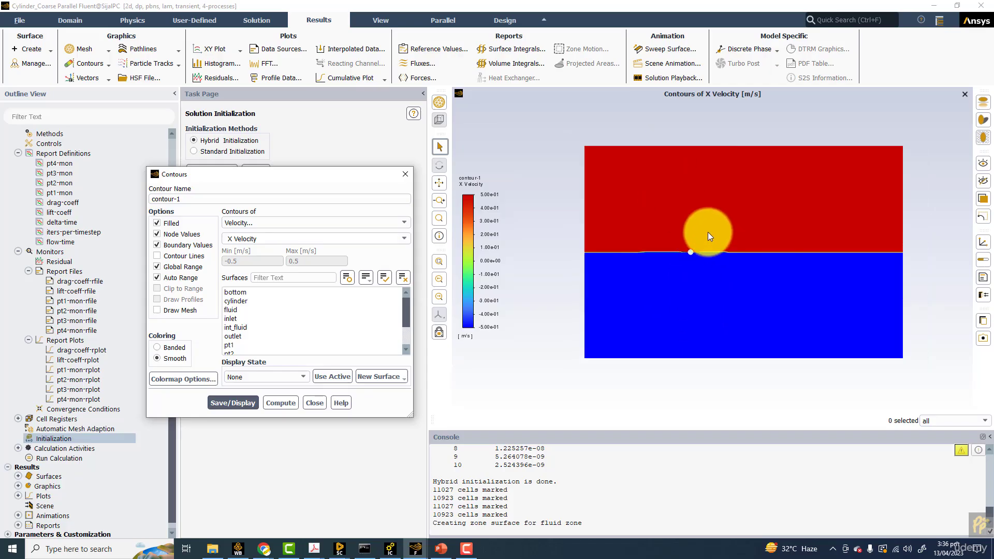
{"action": "scroll", "coordinate": [707, 231], "scroll_direction": "up", "scroll_amount": 3}
{"action": "scroll", "coordinate": [617, 297], "scroll_direction": "up", "scroll_amount": 3}
{"action": "left_click_drag", "start_coordinate": [678, 332], "coordinate": [686, 225]}
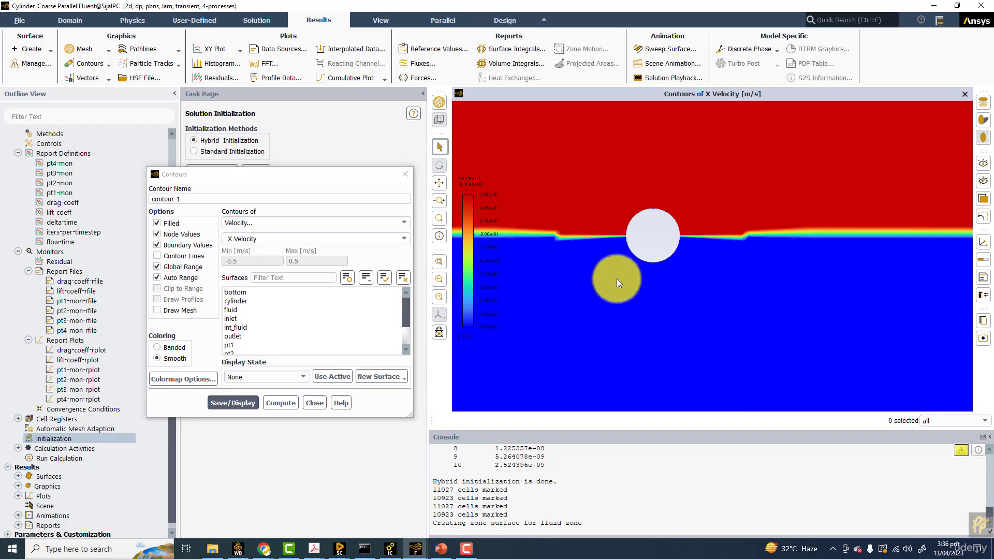
{"action": "scroll", "coordinate": [681, 266], "scroll_direction": "down", "scroll_amount": 5}
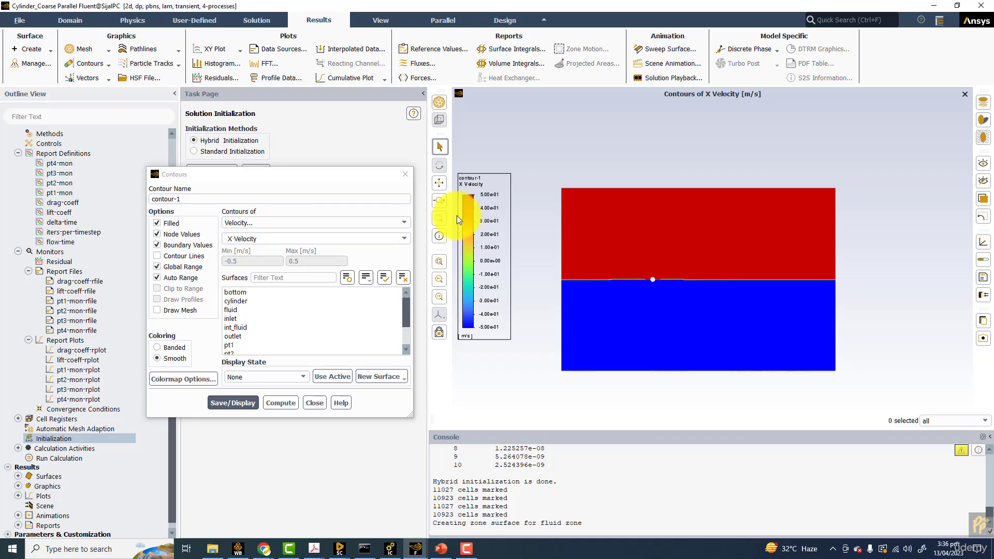
{"action": "left_click", "coordinate": [405, 174]}
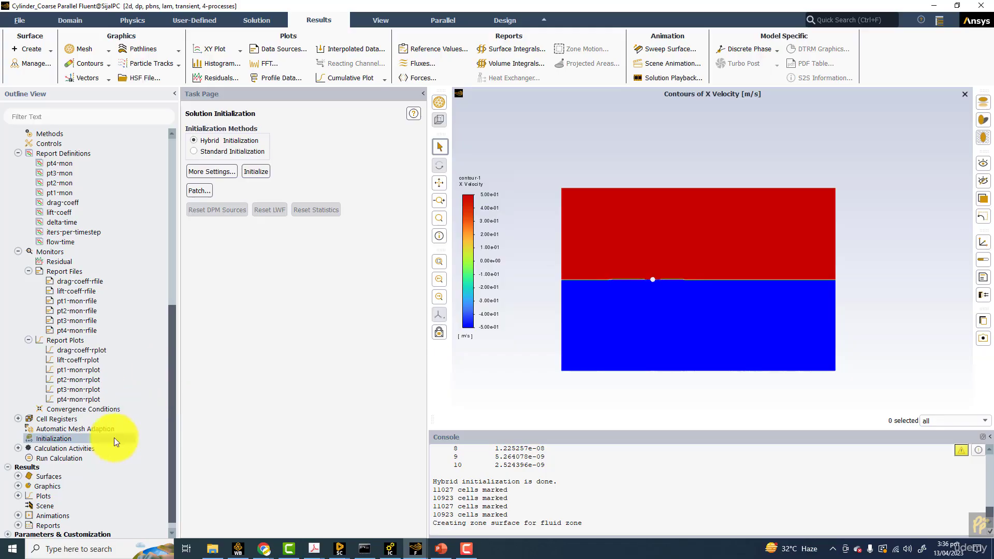
Step: Start a new solution animation definition in the Calculation Activities
{"action": "double_click", "coordinate": [65, 459]}
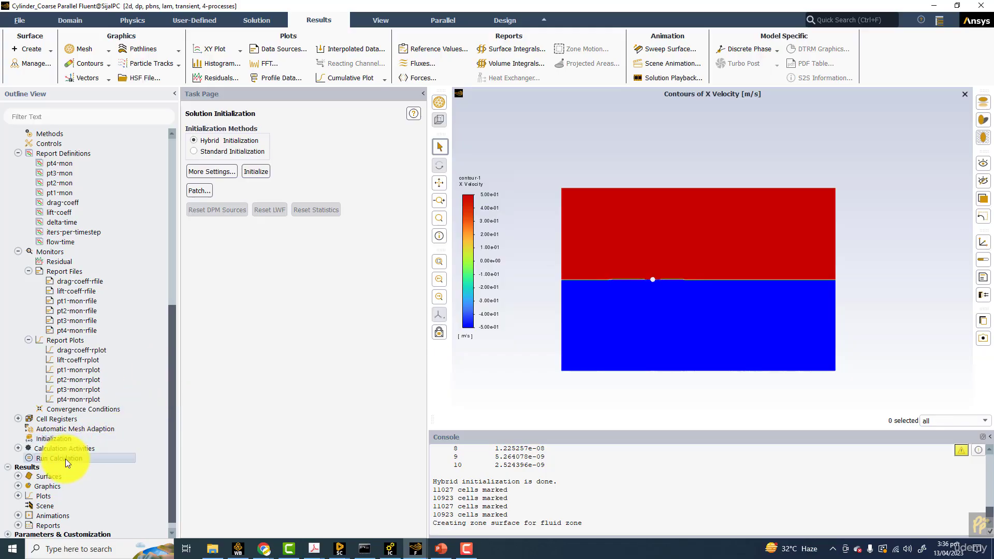
{"action": "left_click", "coordinate": [18, 447]}
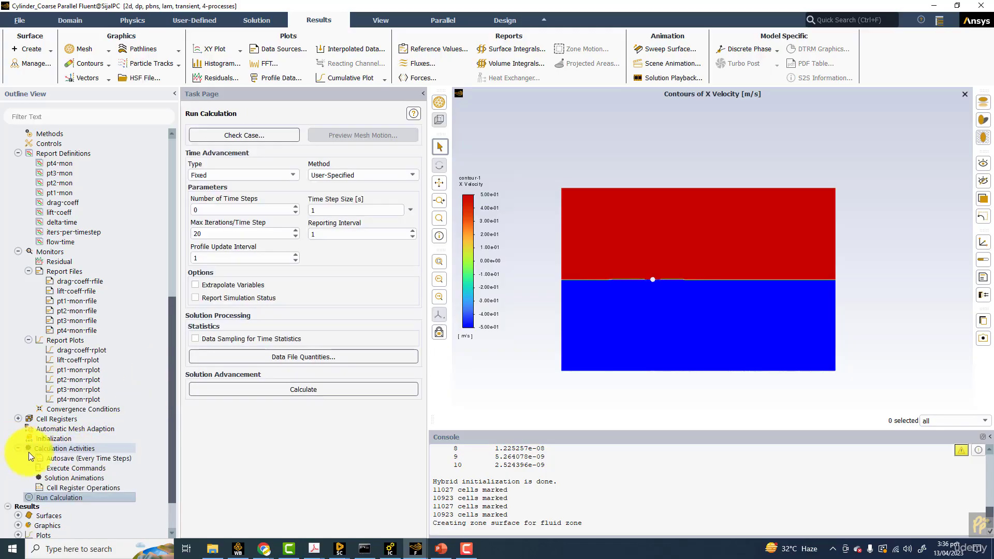
{"action": "right_click", "coordinate": [69, 479]}
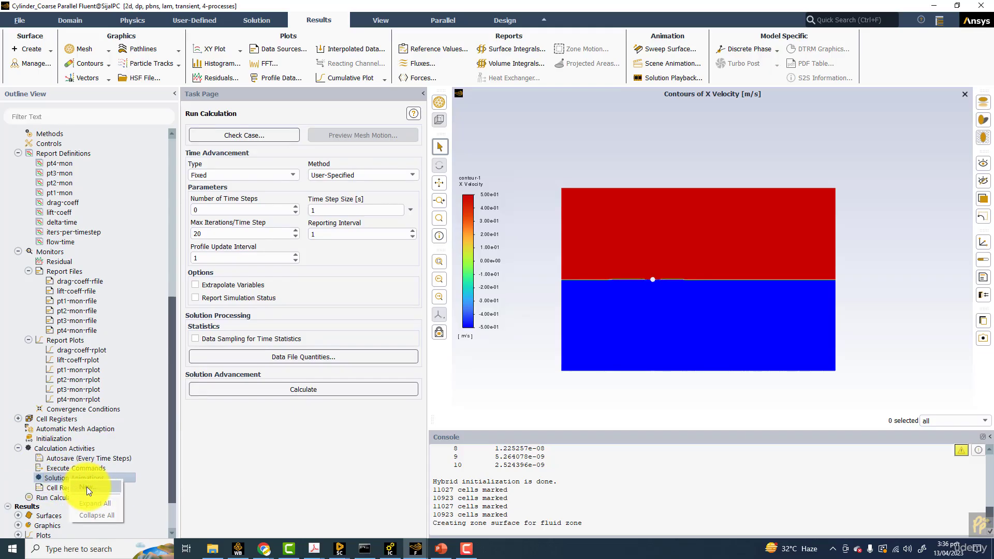
{"action": "left_click", "coordinate": [91, 487]}
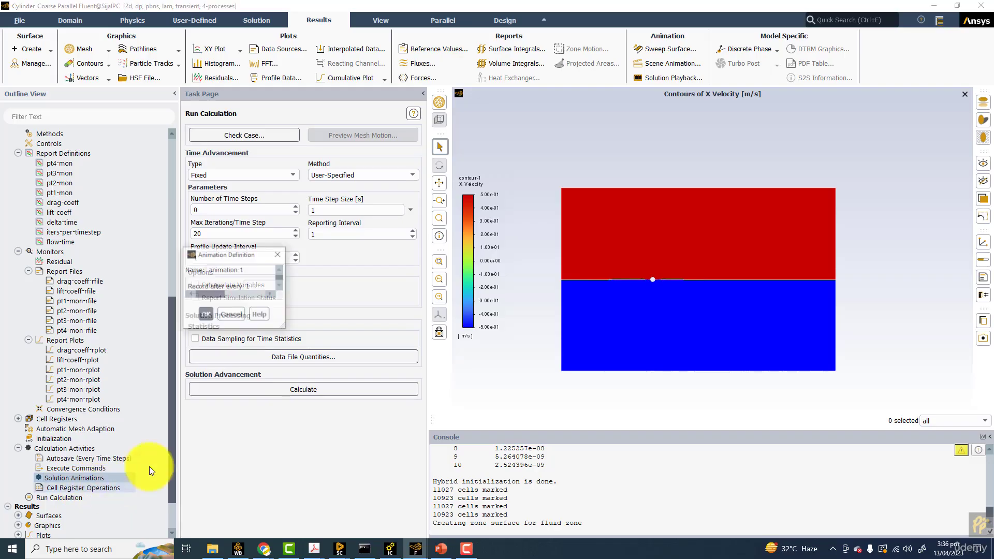
{"action": "left_click_drag", "start_coordinate": [295, 256], "coordinate": [358, 179]}
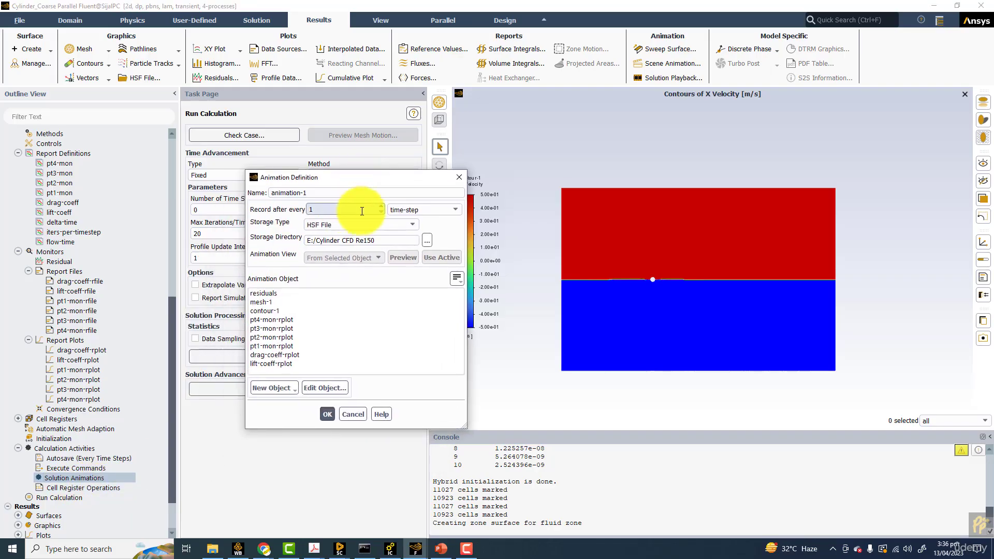
Step: Add a new contour object named contour-2 to the animation and set it to velocity-based Vorticity Magnitude
{"action": "left_click", "coordinate": [278, 389]}
{"action": "left_click", "coordinate": [279, 418]}
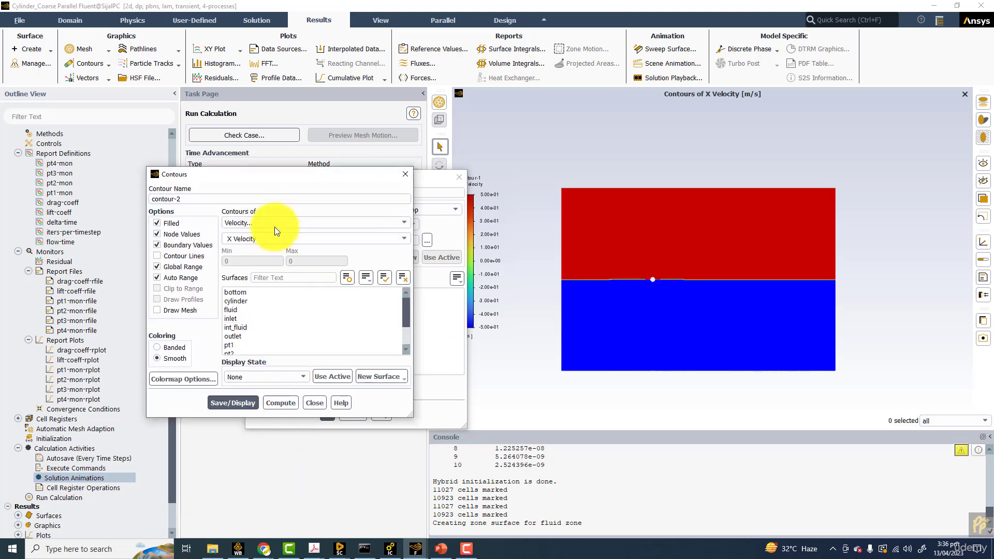
{"action": "left_click", "coordinate": [404, 239]}
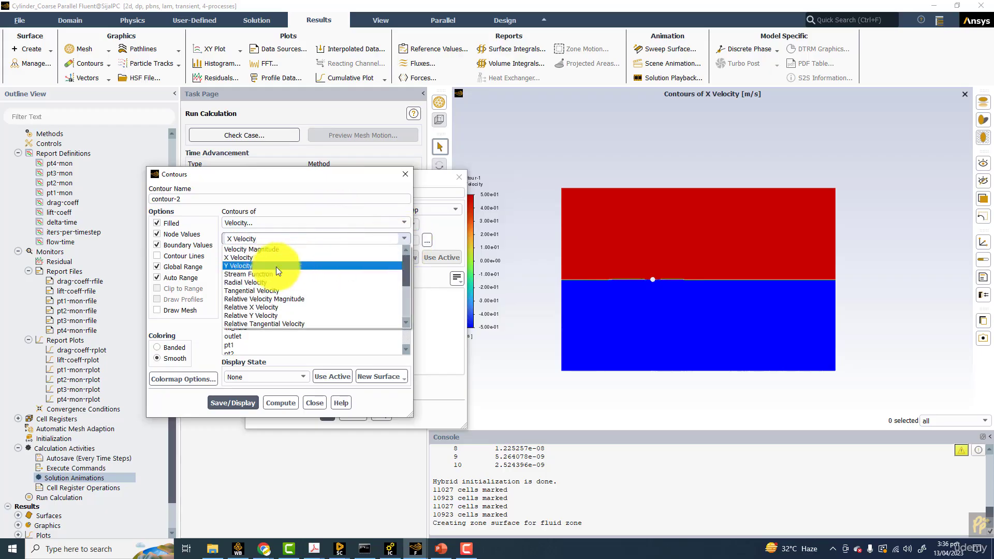
{"action": "scroll", "coordinate": [272, 288], "scroll_direction": "down", "scroll_amount": 1}
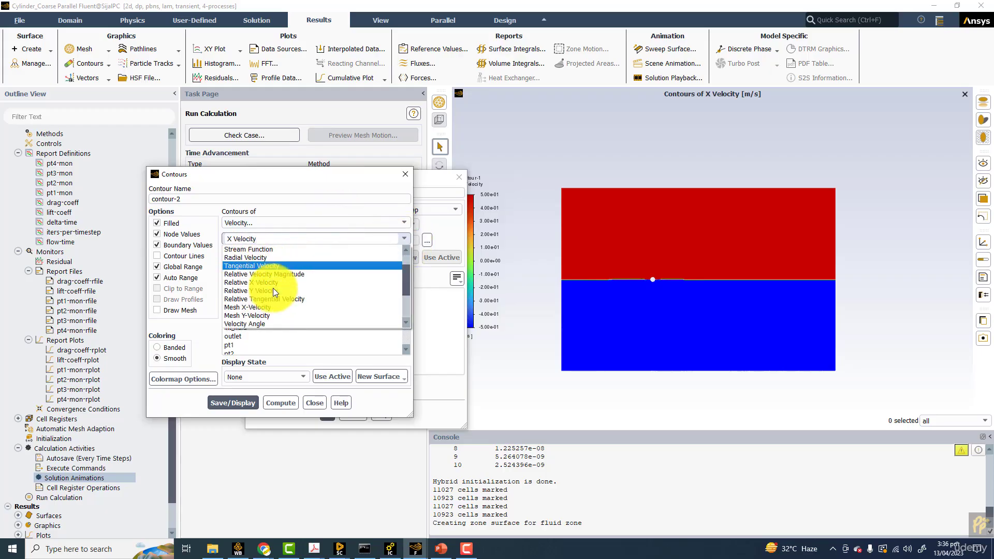
{"action": "scroll", "coordinate": [259, 311], "scroll_direction": "down", "scroll_amount": 1}
{"action": "left_click", "coordinate": [260, 312]}
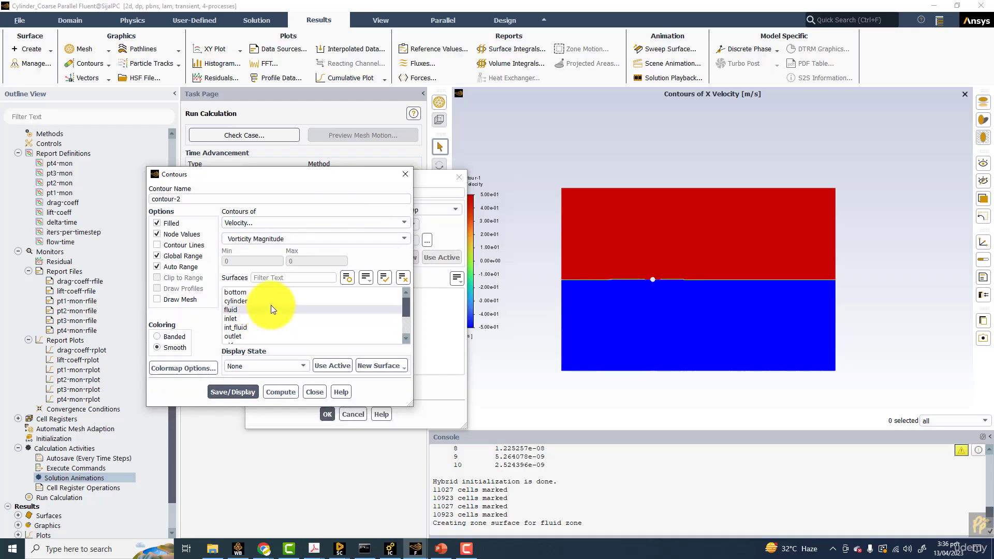
Step: Disable Auto Range and Clip to Range for contour-2, set its range from 0 to 1, and save and display it
{"action": "left_click", "coordinate": [181, 267]}
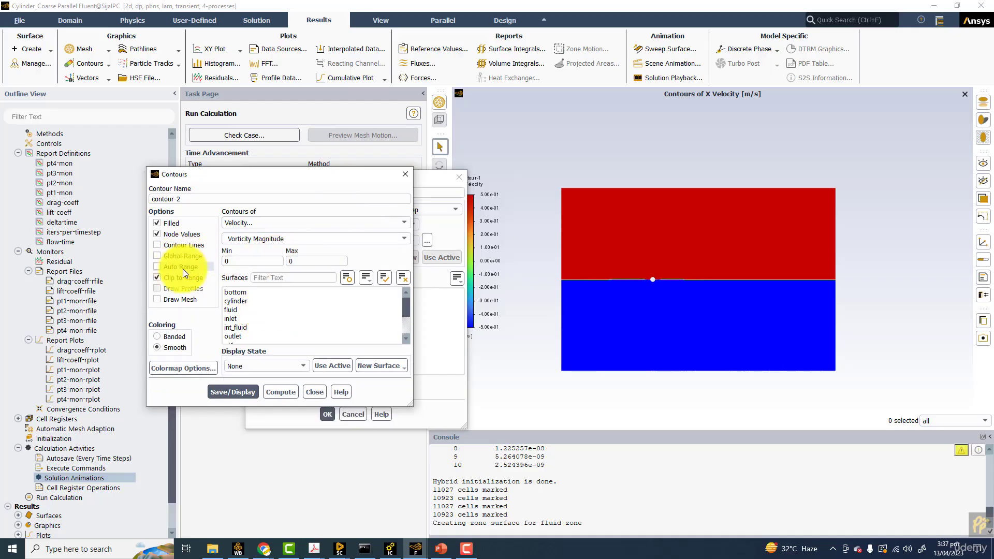
{"action": "left_click", "coordinate": [184, 277]}
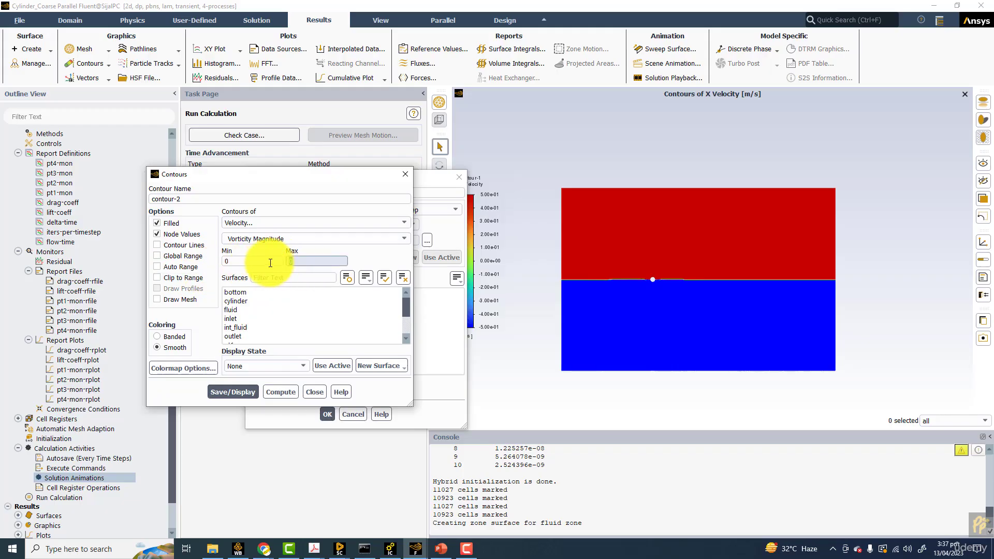
{"action": "left_click", "coordinate": [237, 391]}
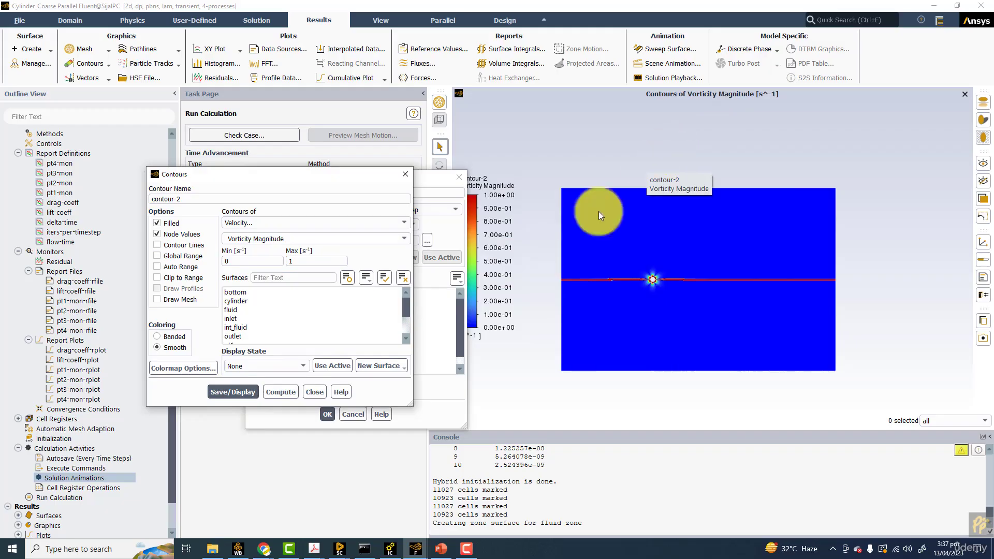
Step: Close the contour settings, select contour-2 as the animation object, and open the view manager for the animation view
{"action": "left_click", "coordinate": [402, 175]}
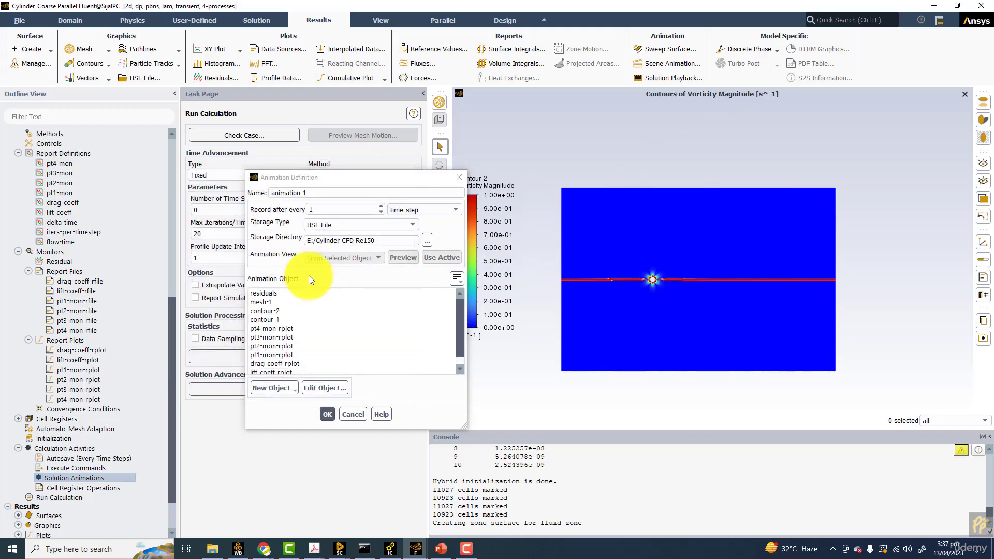
{"action": "left_click", "coordinate": [342, 256]}
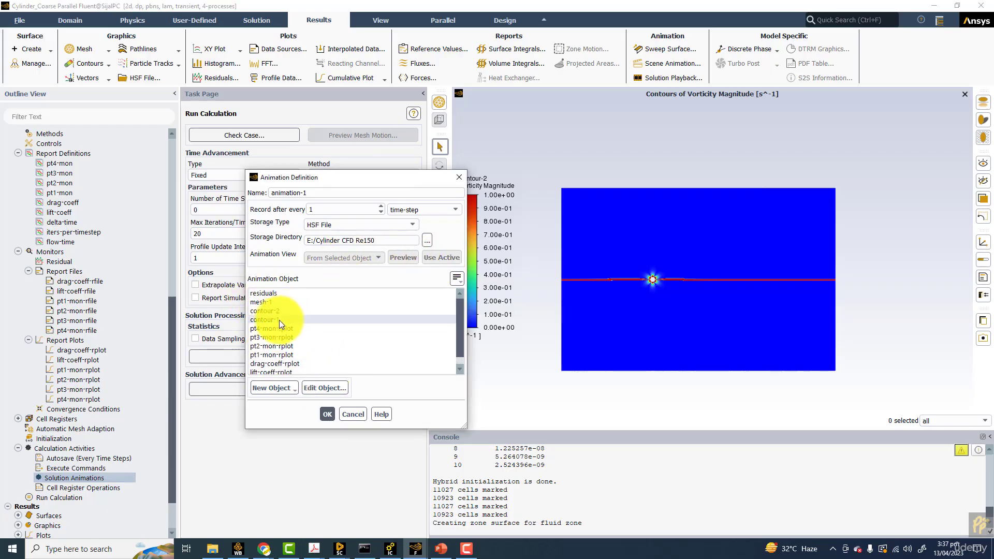
{"action": "left_click", "coordinate": [269, 312]}
{"action": "left_click", "coordinate": [364, 255]}
{"action": "left_click", "coordinate": [337, 290]}
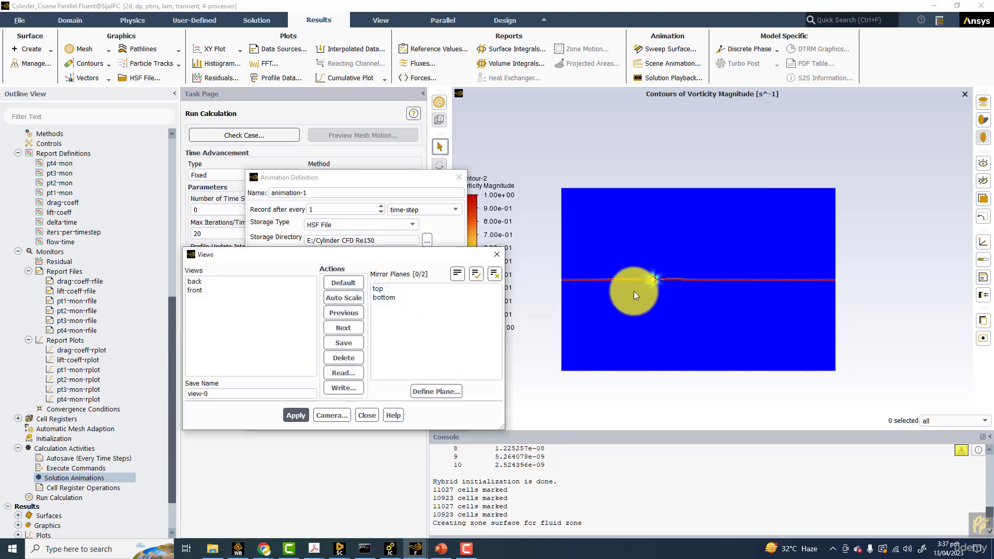
Step: Enlarge and reposition the flow domain in the graphics window and save this view as view-0
{"action": "scroll", "coordinate": [656, 304], "scroll_direction": "up", "scroll_amount": 3}
{"action": "scroll", "coordinate": [707, 296], "scroll_direction": "down", "scroll_amount": 2}
{"action": "mouse_move", "coordinate": [699, 296]}
{"action": "left_mouse_down"}
{"action": "mouse_move", "coordinate": [672, 290]}
{"action": "mouse_move", "coordinate": [684, 285]}
{"action": "left_mouse_up"}
{"action": "scroll", "coordinate": [692, 285], "scroll_direction": "down", "scroll_amount": 1}
{"action": "scroll", "coordinate": [692, 286], "scroll_direction": "up", "scroll_amount": 1}
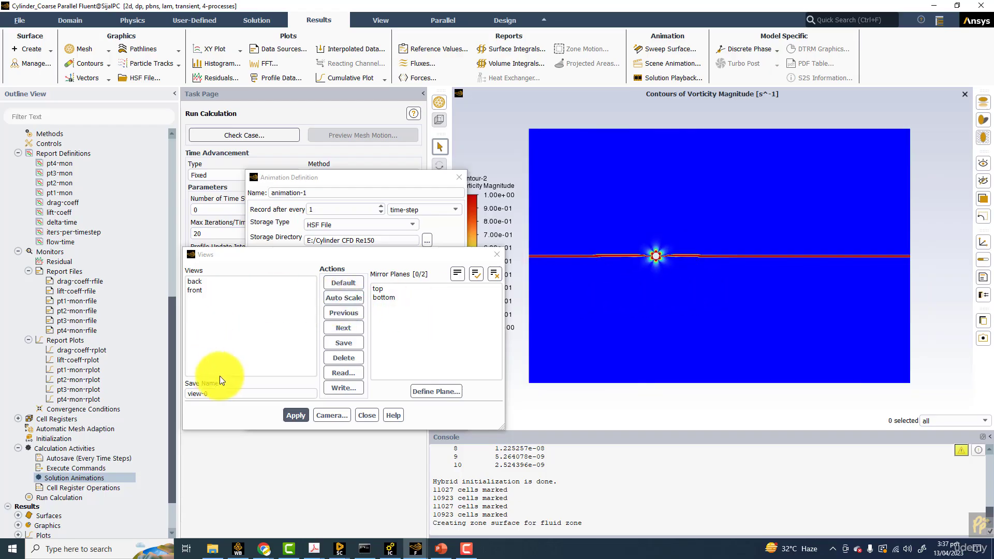
{"action": "left_click", "coordinate": [334, 329]}
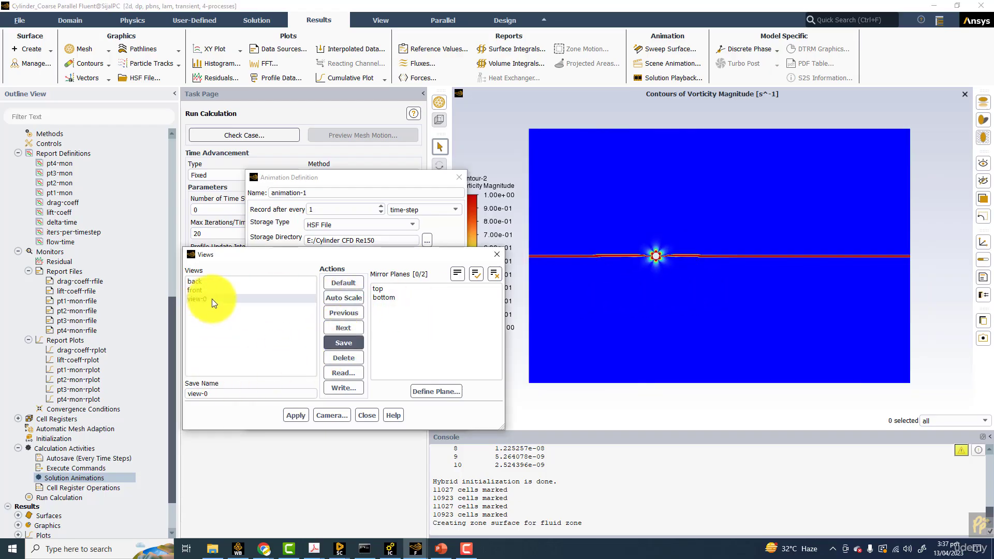
Step: Zoom far out, restore the saved view-0 to test it, and close the Views dialog
{"action": "left_click", "coordinate": [203, 300]}
{"action": "scroll", "coordinate": [688, 303], "scroll_direction": "down", "scroll_amount": 5}
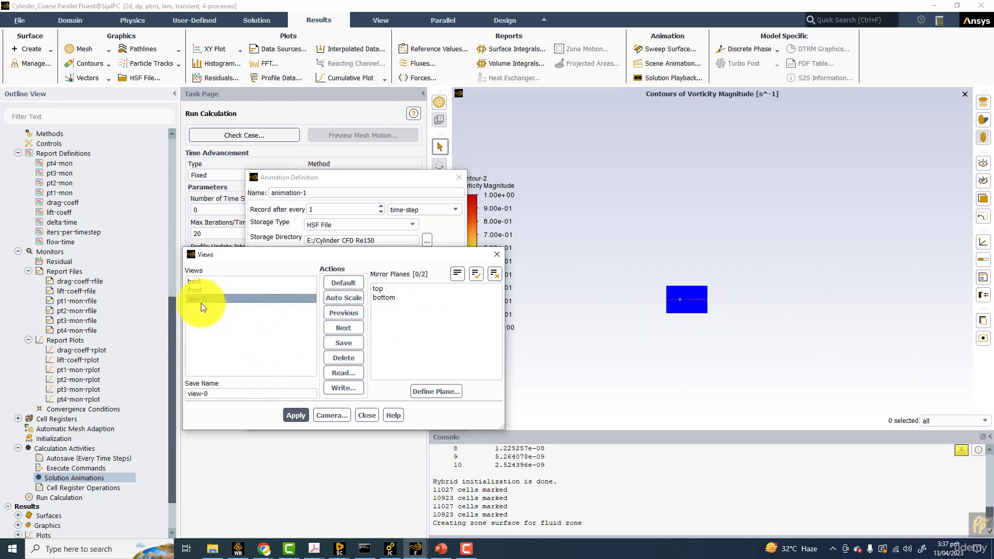
{"action": "left_click", "coordinate": [293, 412]}
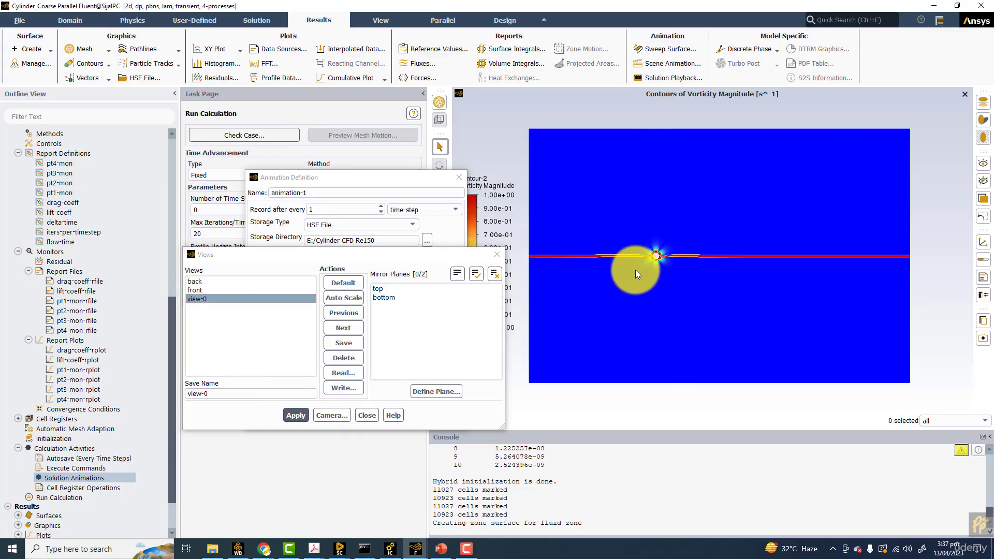
{"action": "left_click", "coordinate": [368, 414]}
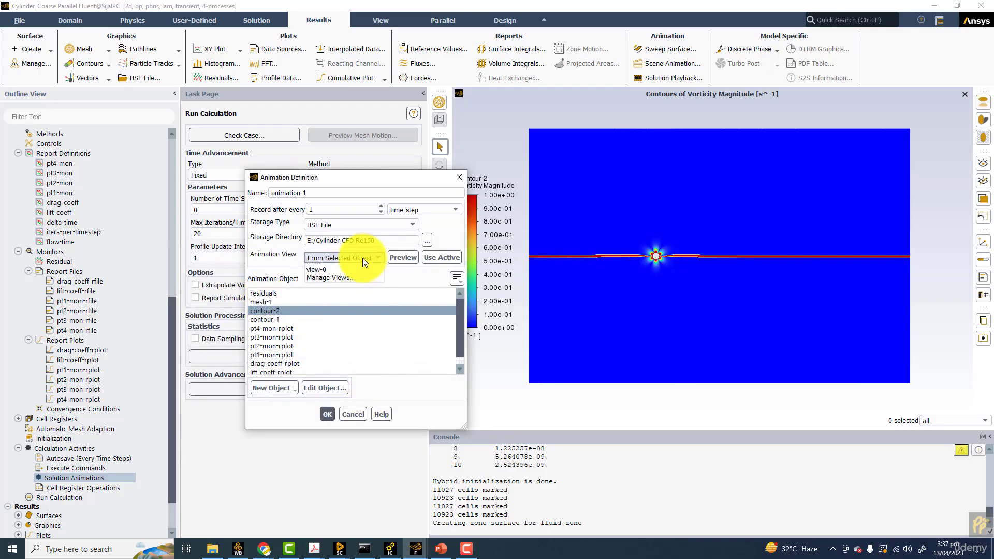
Step: Assign view-0 as the animation view, name the animation animation-vortexshedding, and create the definition
{"action": "left_click", "coordinate": [362, 257]}
{"action": "left_click", "coordinate": [321, 293]}
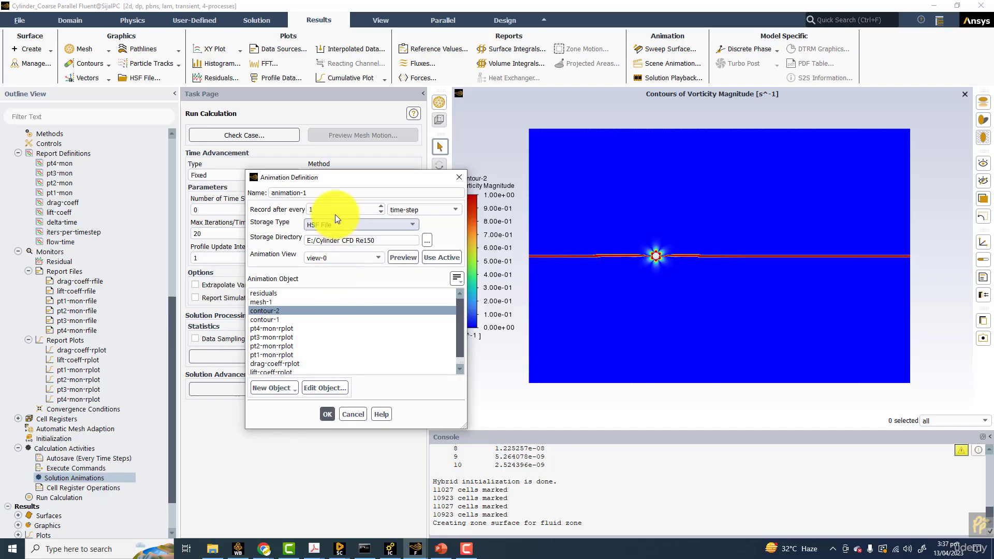
{"action": "left_click", "coordinate": [337, 191]}
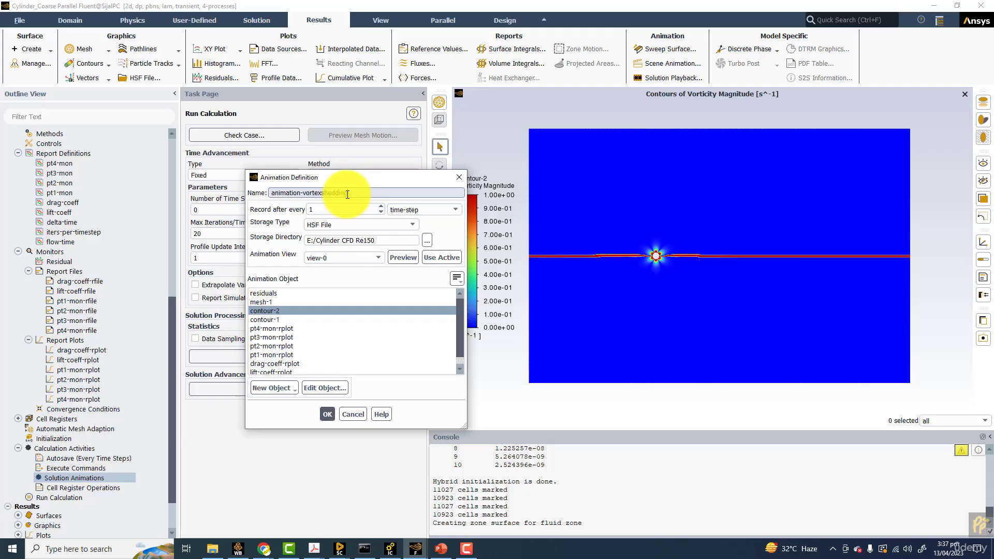
{"action": "left_click", "coordinate": [323, 410]}
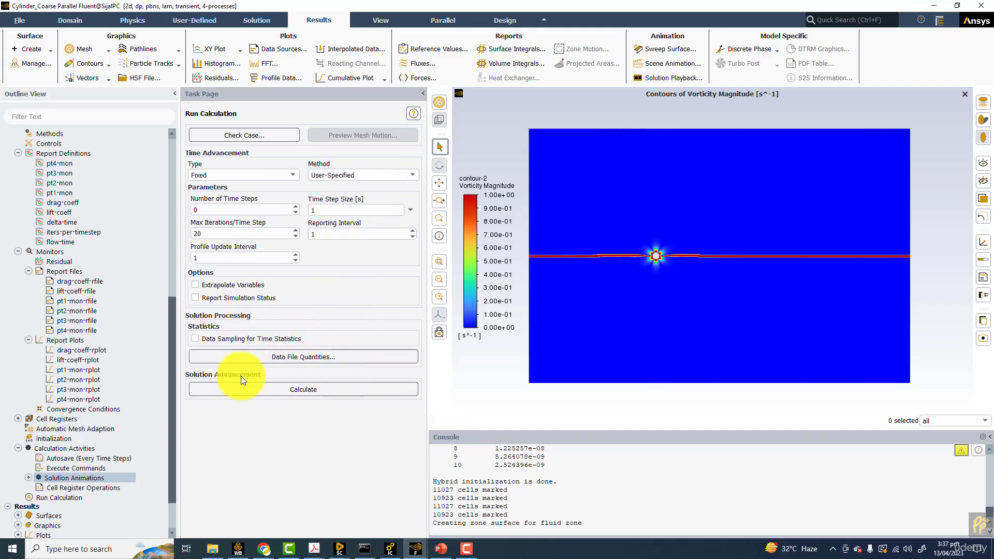
Step: Set the number of time steps to 100000 for the transient run
{"action": "double_click", "coordinate": [223, 209]}
{"action": "type", "text": "100000"}
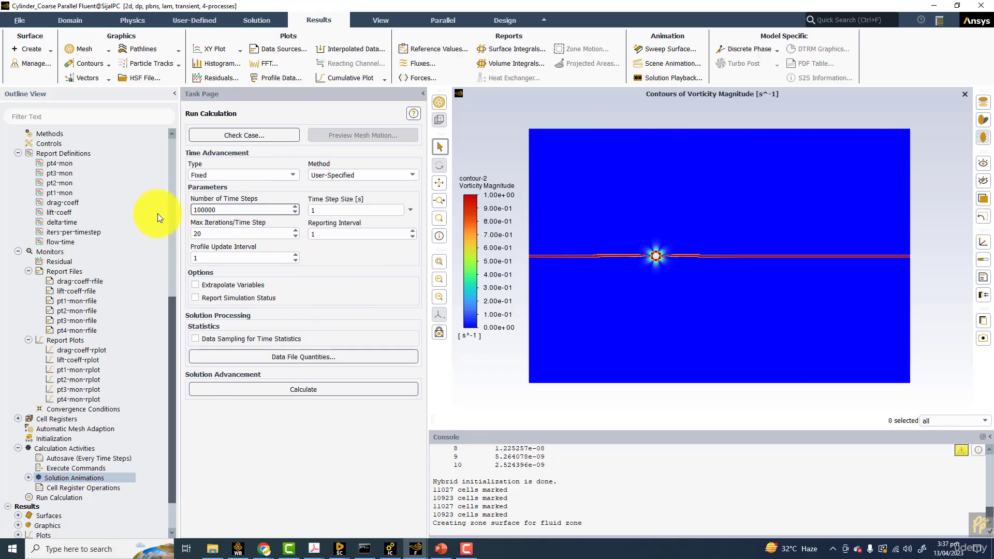
{"action": "key", "text": "Tab"}
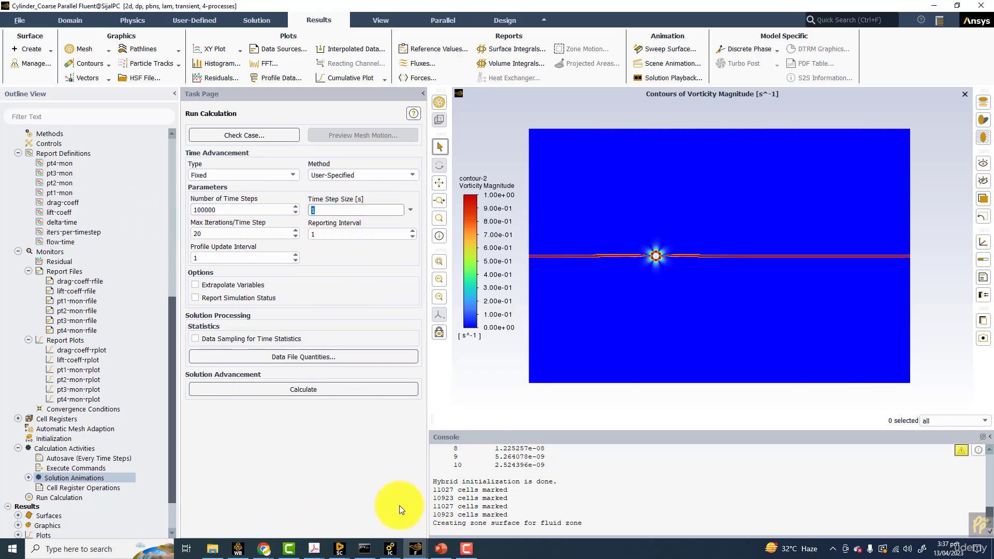
Step: Switch to PowerPoint and look through the slides for the time step used in the Strouhal number and drag coefficient results
{"action": "left_click", "coordinate": [441, 549]}
{"action": "left_click", "coordinate": [441, 549]}
{"action": "left_click", "coordinate": [440, 549]}
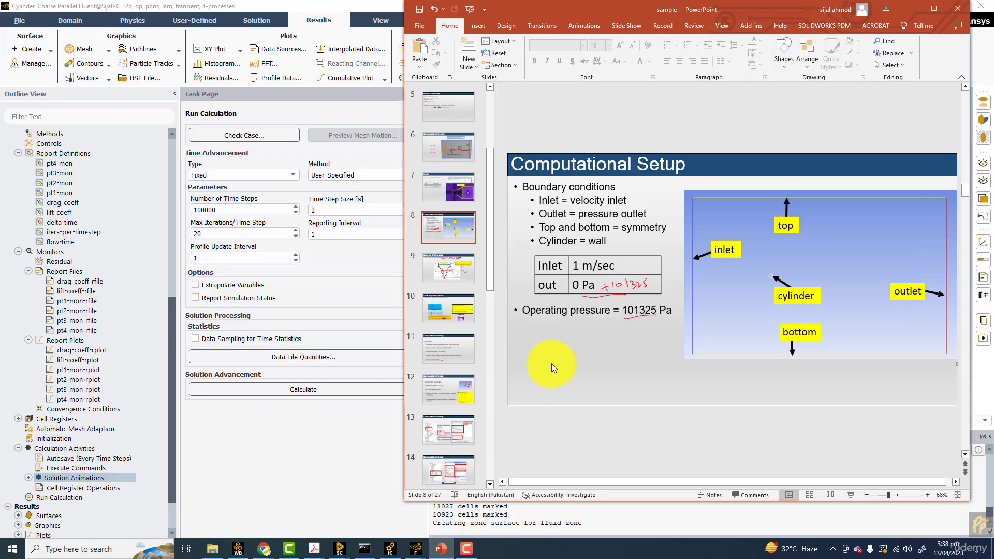
{"action": "scroll", "coordinate": [551, 363], "scroll_direction": "up", "scroll_amount": 2}
{"action": "scroll", "coordinate": [551, 364], "scroll_direction": "up", "scroll_amount": 4}
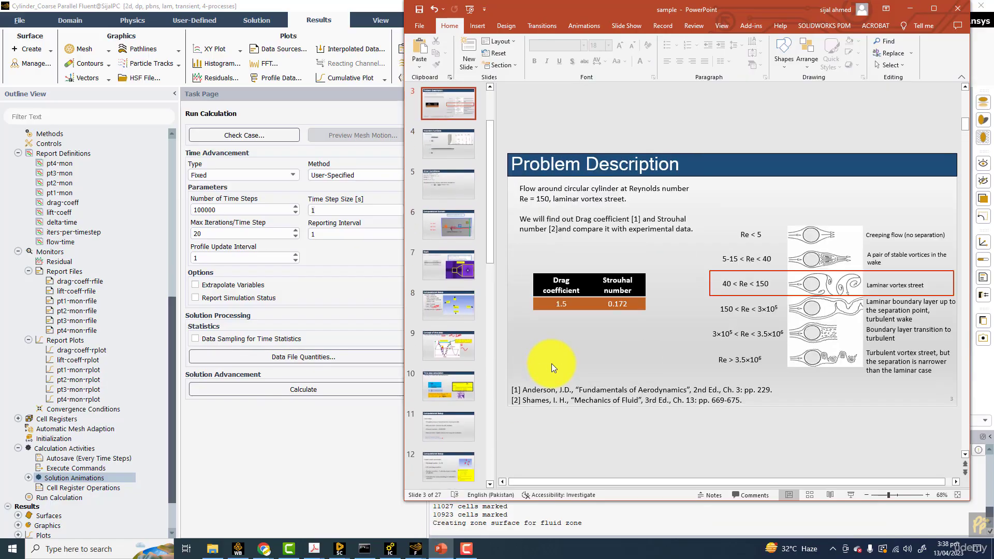
{"action": "scroll", "coordinate": [551, 363], "scroll_direction": "up", "scroll_amount": 1}
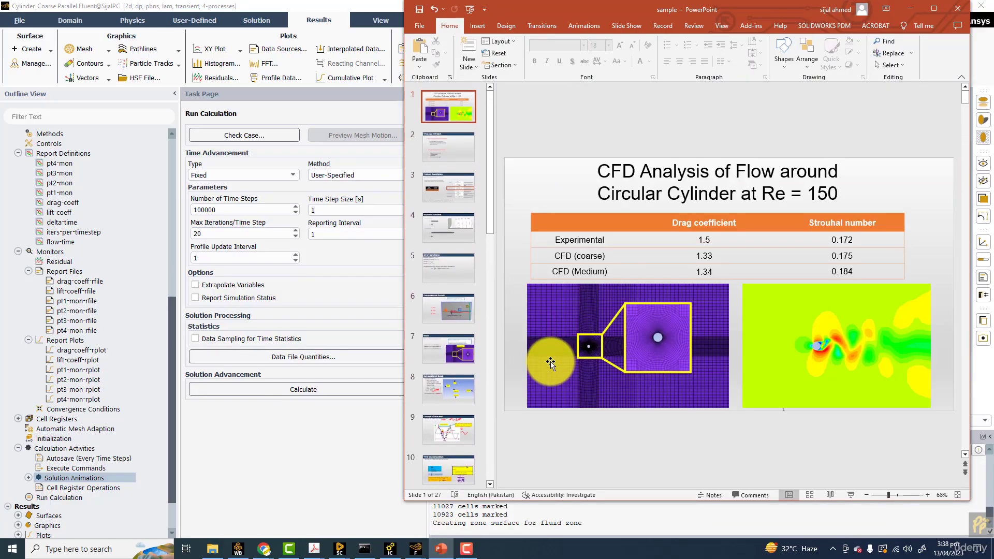
{"action": "scroll", "coordinate": [550, 364], "scroll_direction": "down", "scroll_amount": 7}
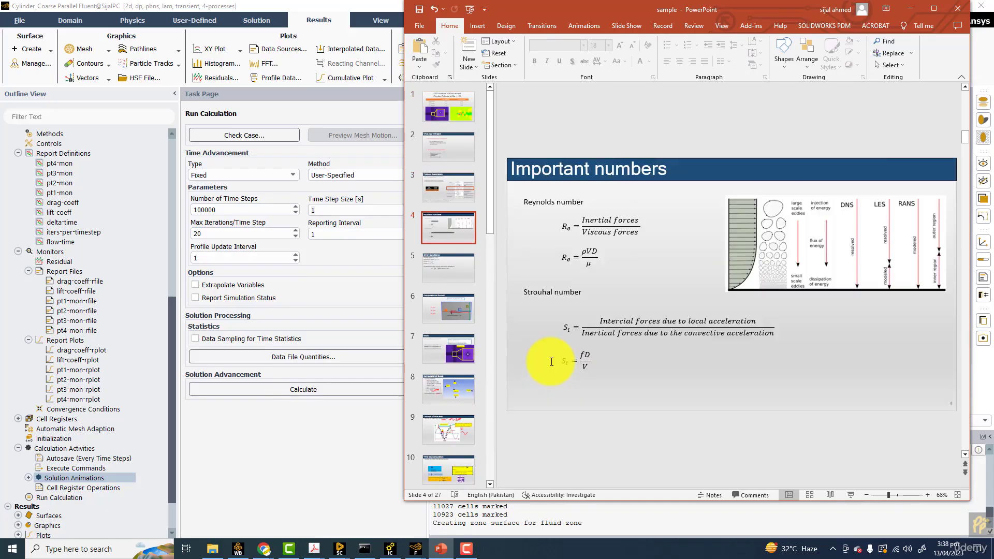
{"action": "scroll", "coordinate": [551, 361], "scroll_direction": "down", "scroll_amount": 4}
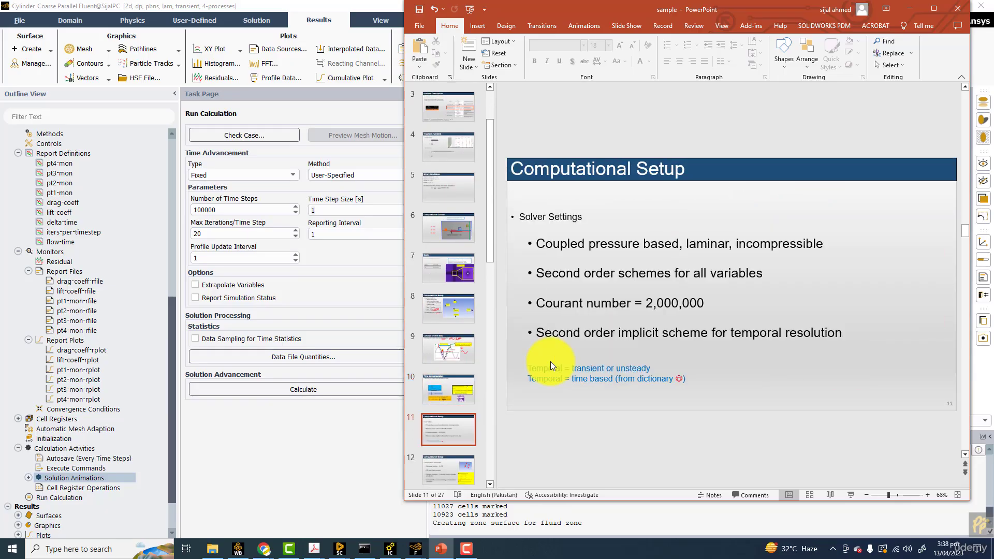
{"action": "scroll", "coordinate": [551, 362], "scroll_direction": "up", "scroll_amount": 1}
{"action": "scroll", "coordinate": [691, 362], "scroll_direction": "down", "scroll_amount": 2}
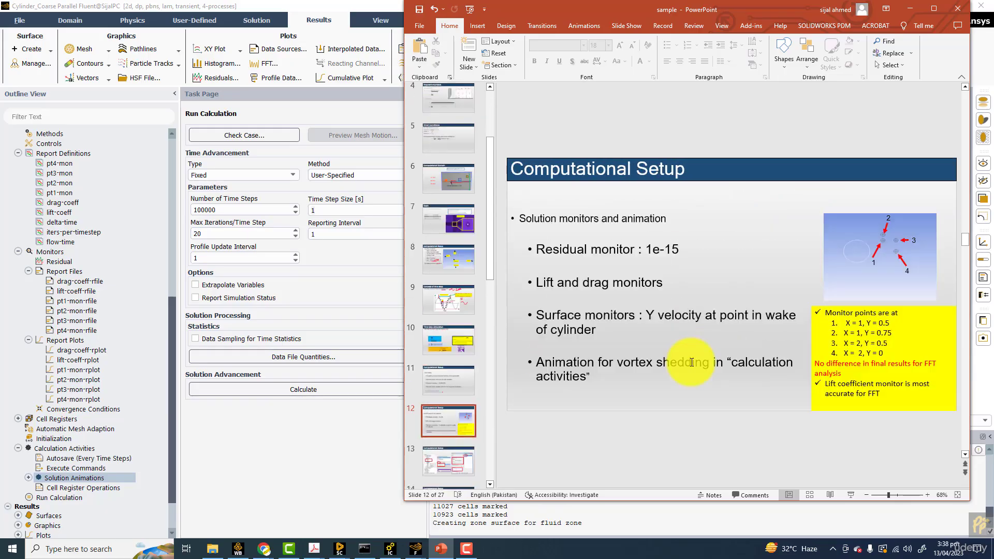
{"action": "scroll", "coordinate": [691, 363], "scroll_direction": "down", "scroll_amount": 4}
{"action": "scroll", "coordinate": [688, 361], "scroll_direction": "down", "scroll_amount": 4}
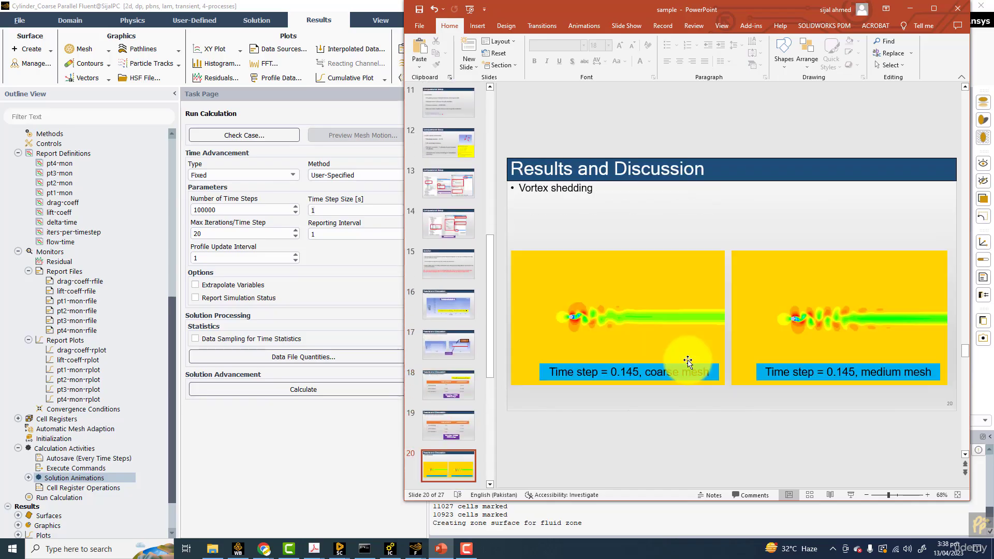
{"action": "scroll", "coordinate": [687, 361], "scroll_direction": "down", "scroll_amount": 2}
{"action": "scroll", "coordinate": [687, 361], "scroll_direction": "up", "scroll_amount": 2}
{"action": "scroll", "coordinate": [688, 361], "scroll_direction": "up", "scroll_amount": 1}
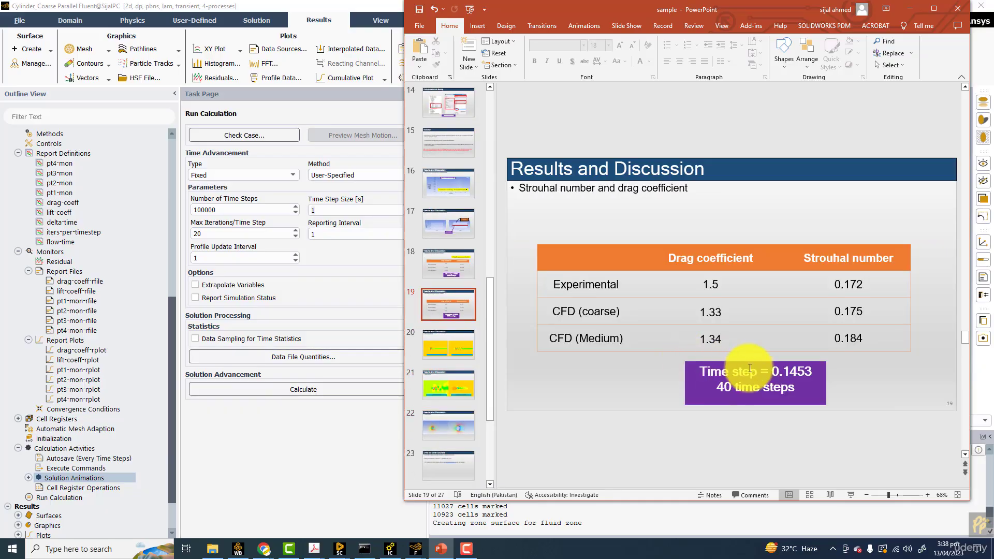
Step: Copy the time step value 0.1453 from the slide into Fluent's time step size and start the calculation
{"action": "double_click", "coordinate": [783, 371]}
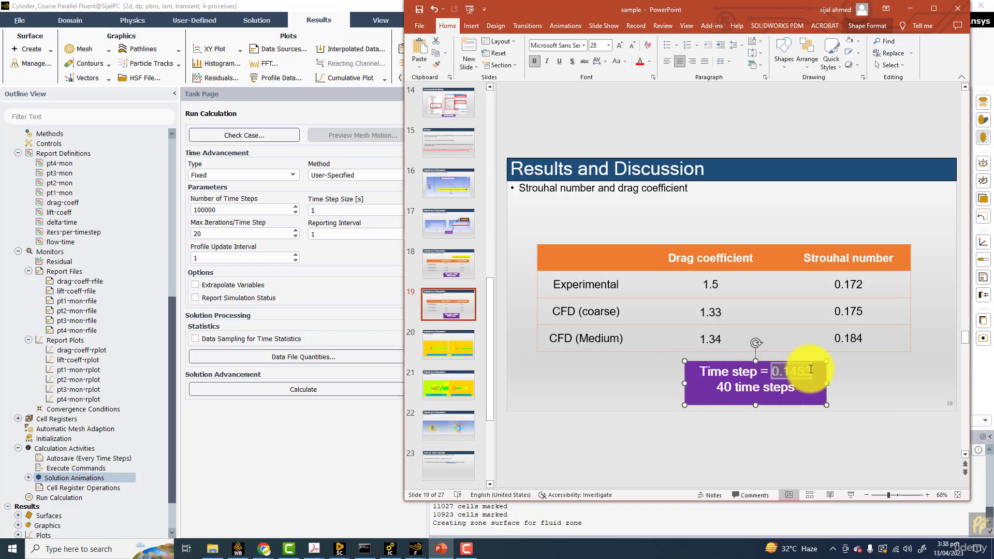
{"action": "right_click", "coordinate": [798, 371]}
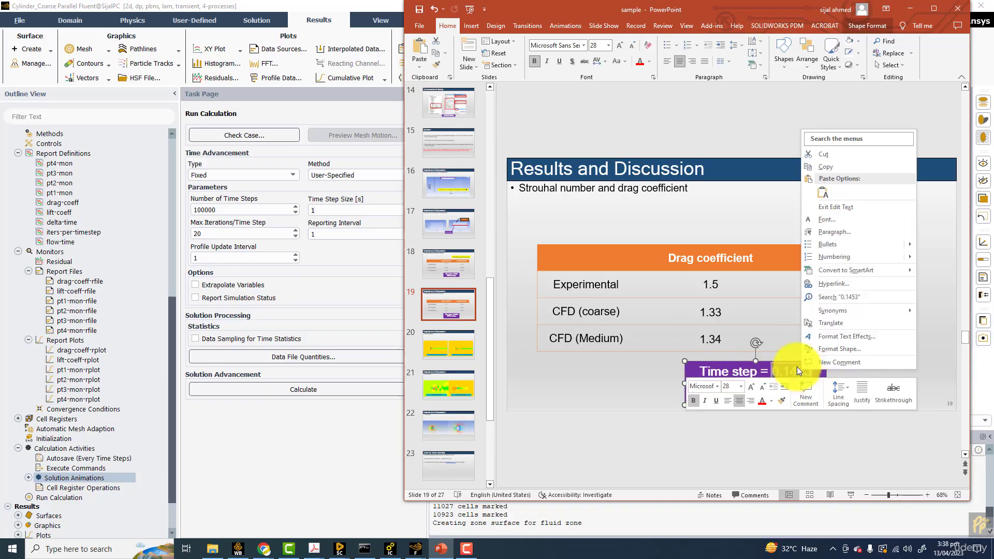
{"action": "left_click", "coordinate": [830, 169]}
{"action": "left_click", "coordinate": [310, 210]}
{"action": "double_click", "coordinate": [312, 210]}
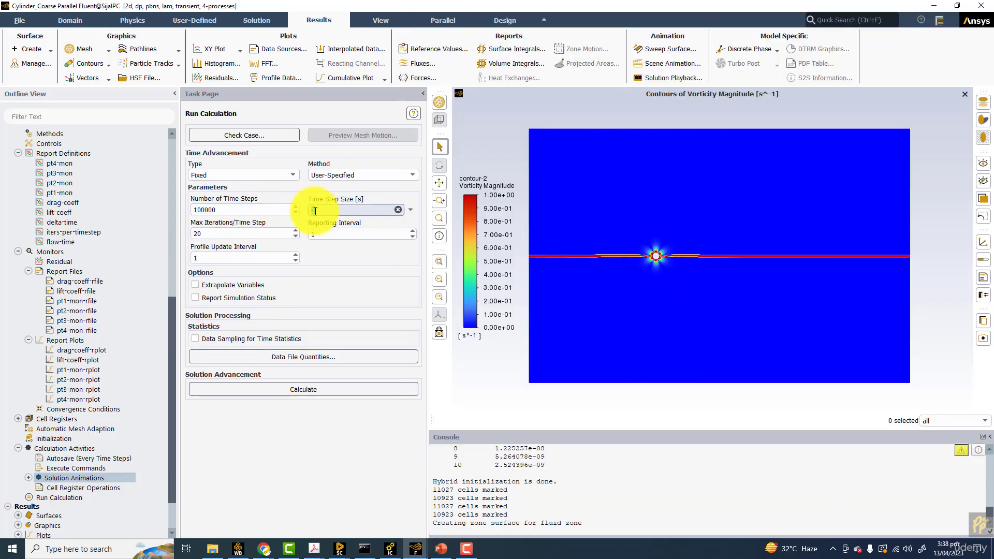
{"action": "right_click", "coordinate": [314, 210]}
{"action": "left_click", "coordinate": [331, 270]}
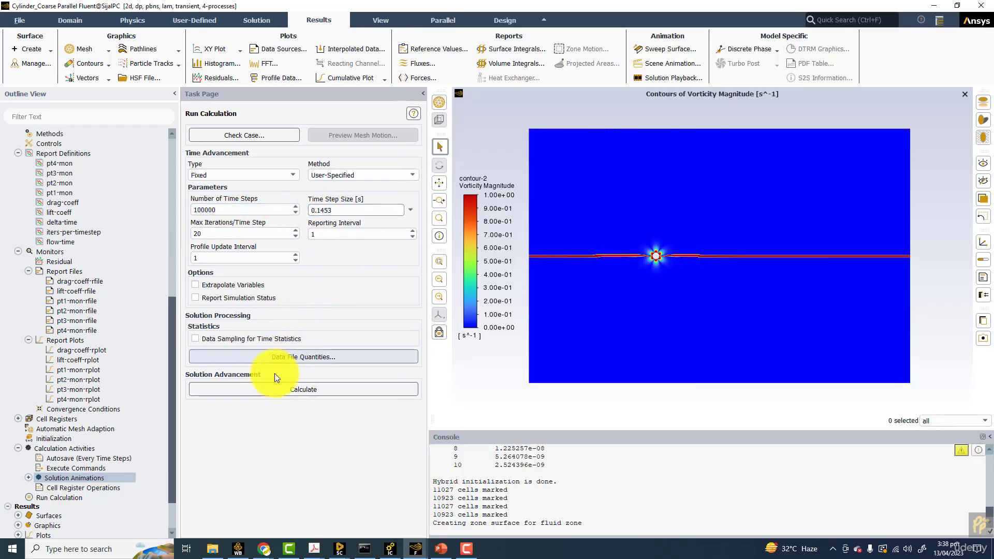
{"action": "left_click", "coordinate": [239, 389]}
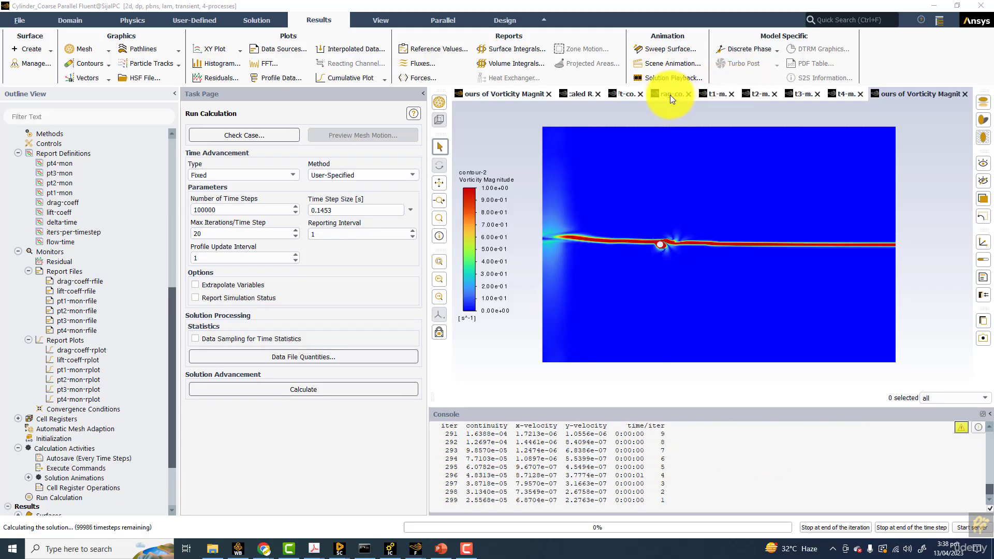
Step: Review the drag, lift, residual and four point-monitor plots and the vorticity contour while the solution runs
{"action": "left_click", "coordinate": [670, 95]}
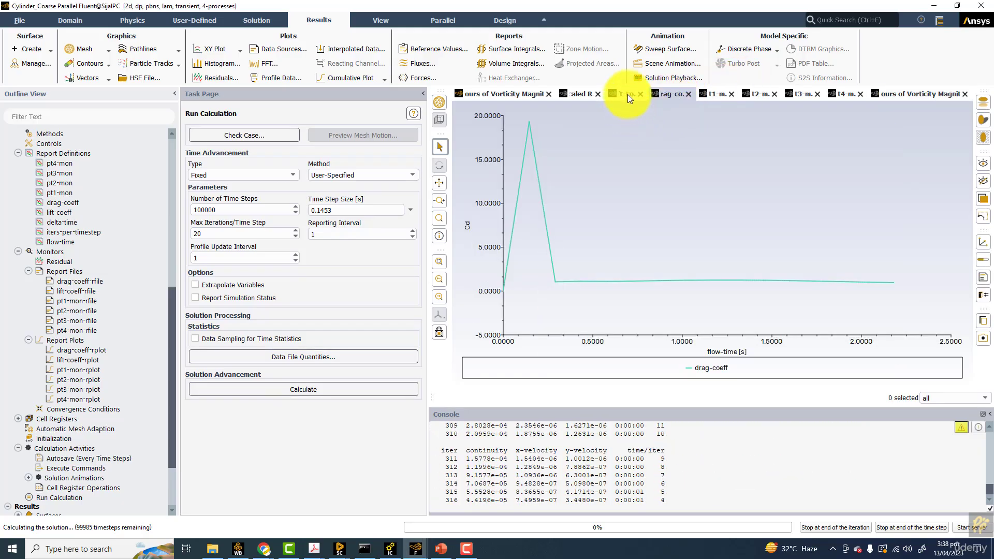
{"action": "left_click", "coordinate": [626, 93]}
{"action": "left_click", "coordinate": [578, 94]}
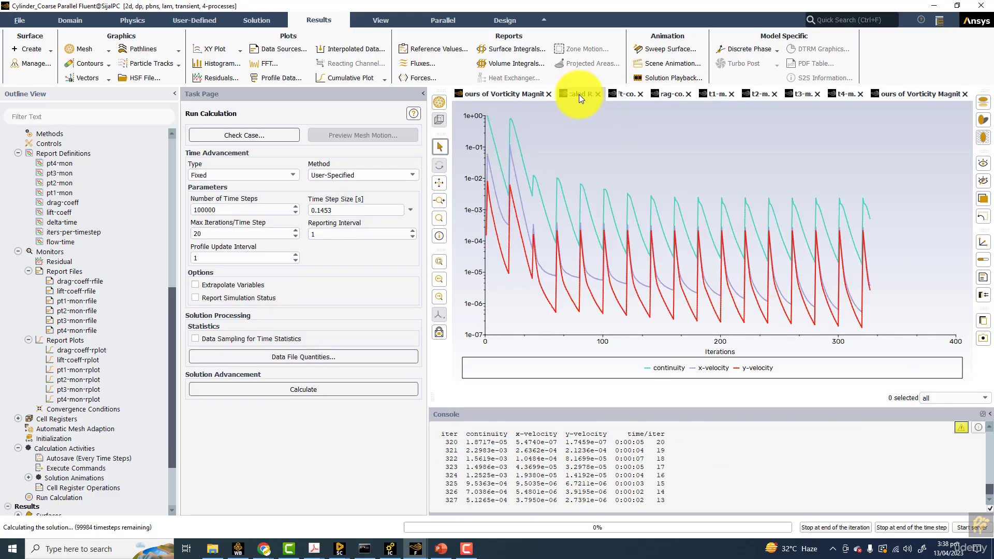
{"action": "left_click", "coordinate": [626, 94]}
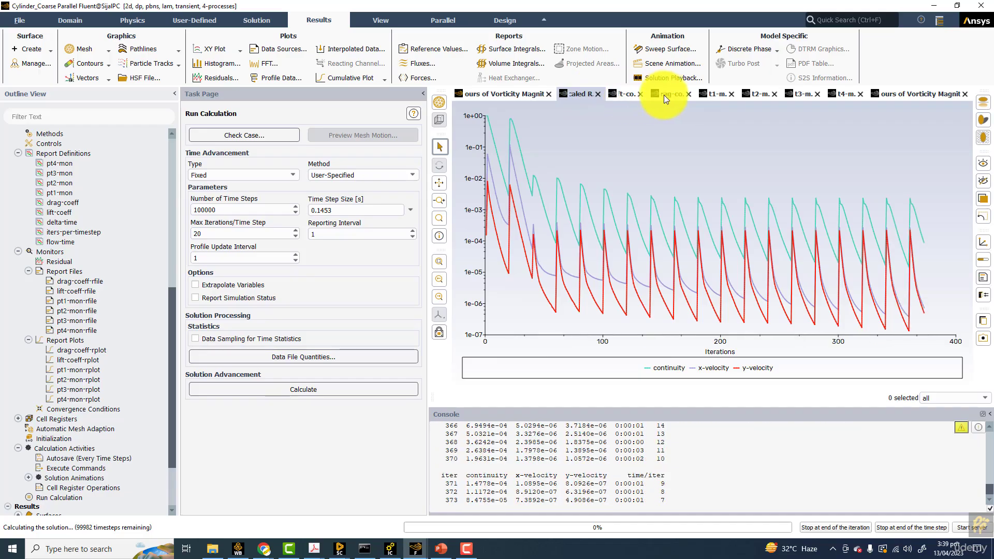
{"action": "left_click", "coordinate": [670, 94]}
{"action": "left_click", "coordinate": [718, 93]}
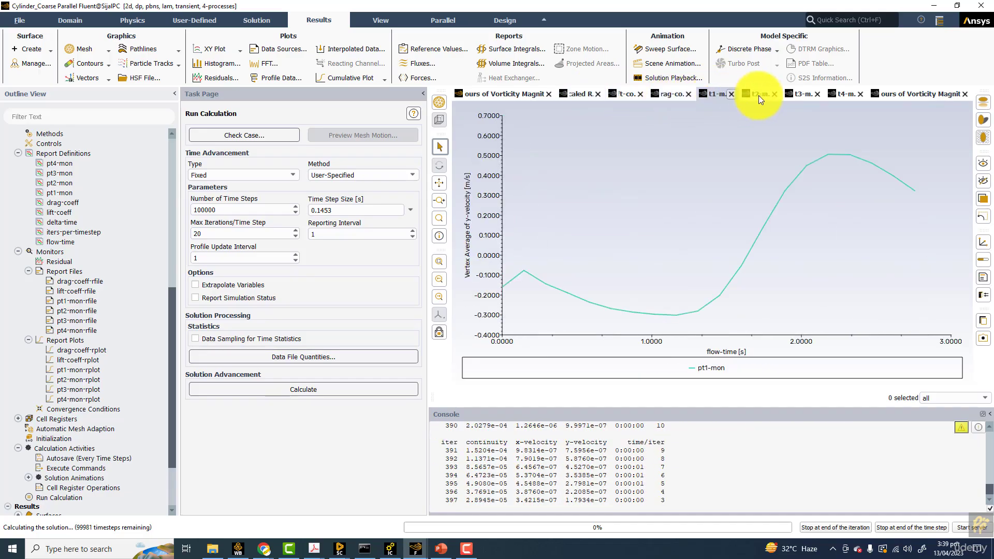
{"action": "left_click", "coordinate": [761, 94]}
{"action": "left_click", "coordinate": [803, 95]}
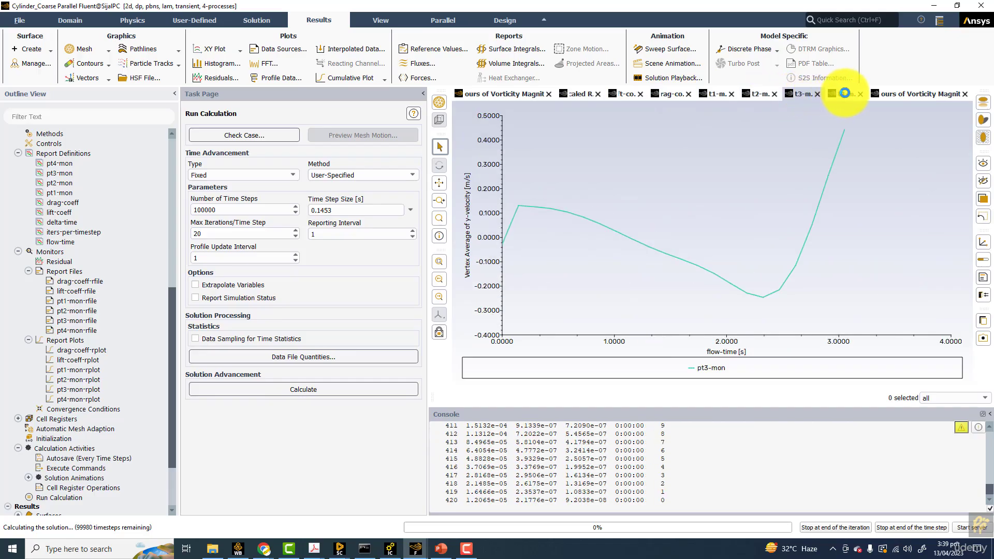
{"action": "left_click", "coordinate": [845, 93]}
{"action": "left_click", "coordinate": [897, 93]}
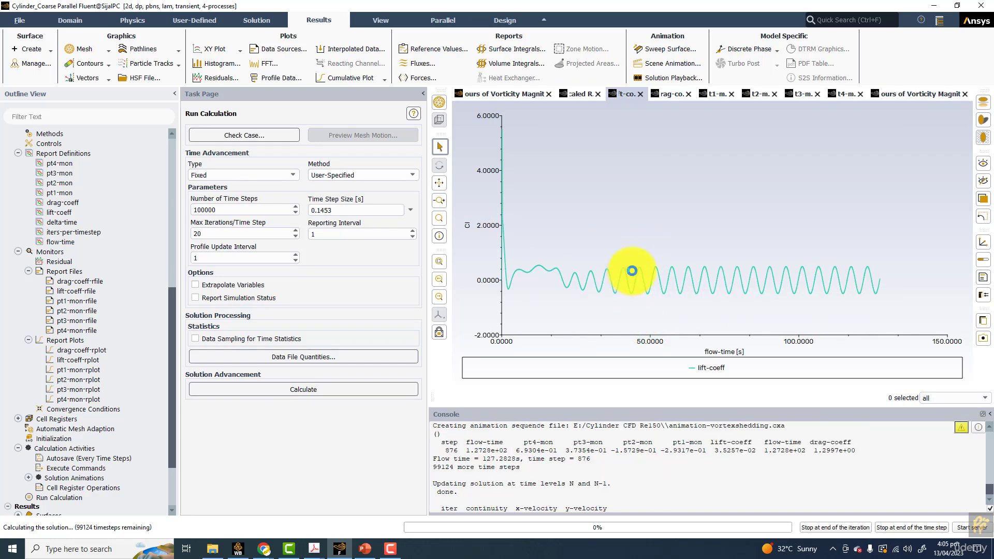
Step: Examine the drag coefficient history and the pt1-mon Y velocity history for periodic behaviour
{"action": "left_click", "coordinate": [668, 93]}
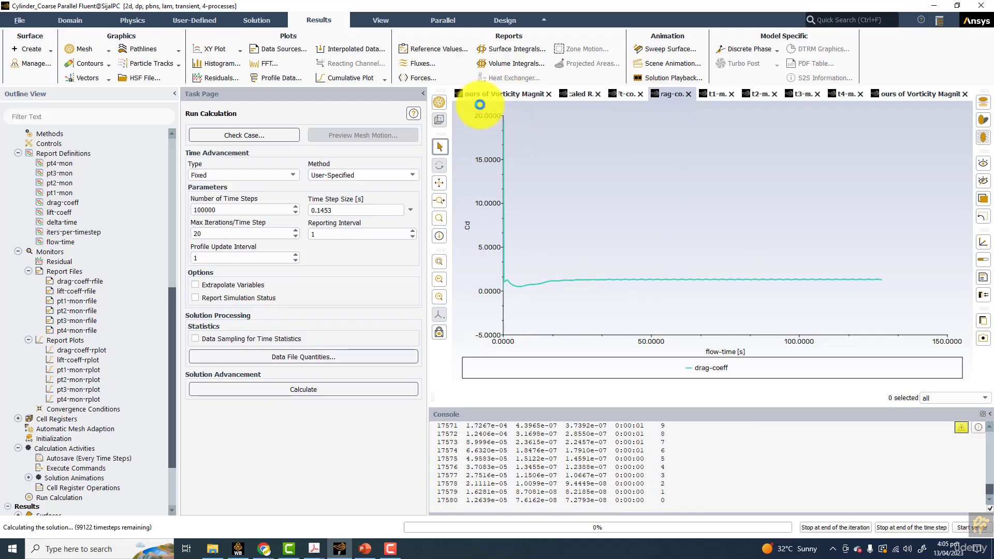
{"action": "mouse_move", "coordinate": [873, 282]}
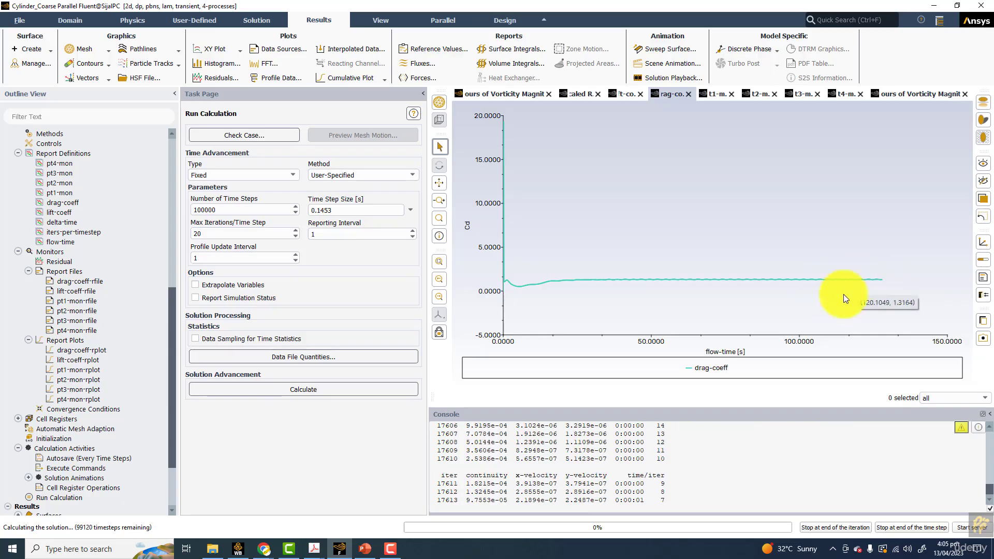
{"action": "left_click", "coordinate": [707, 95]}
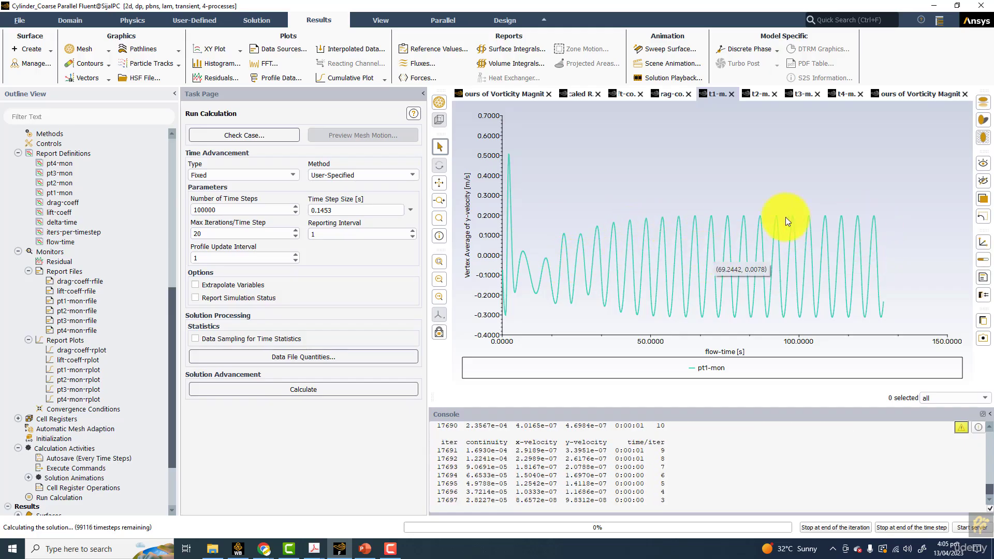
Step: Examine the pt2, pt3 and pt4 monitor Y velocity histories and the vorticity magnitude contour
{"action": "left_click", "coordinate": [749, 94]}
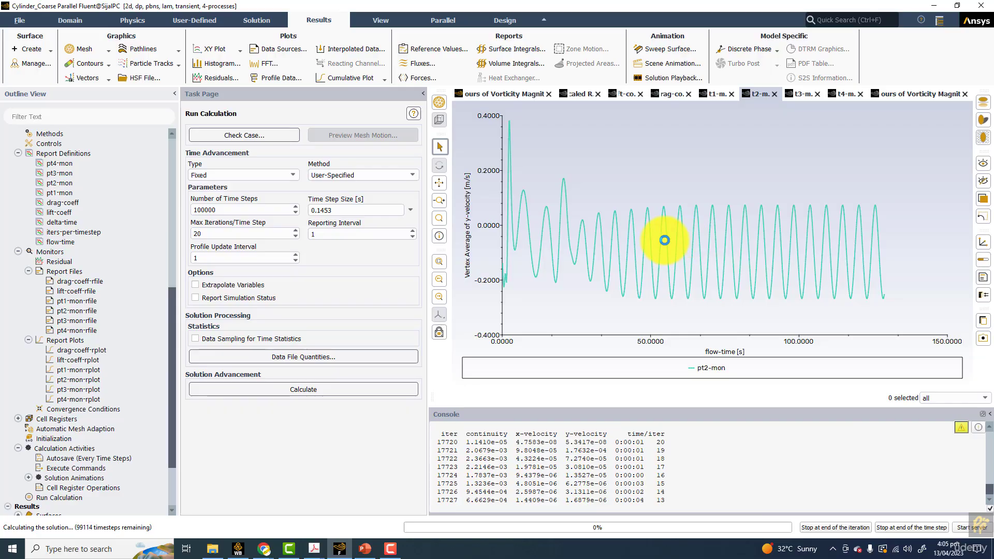
{"action": "left_click", "coordinate": [804, 95]}
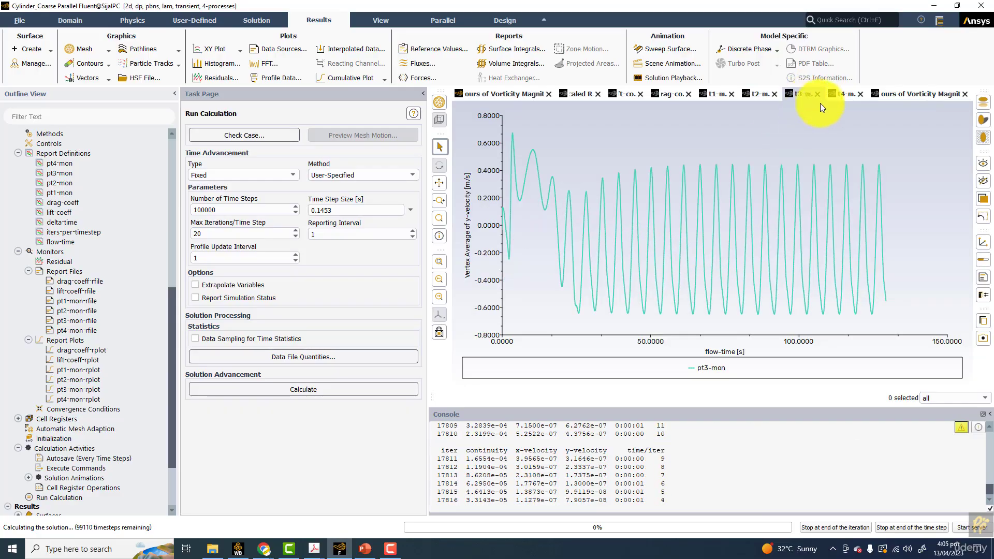
{"action": "left_click", "coordinate": [844, 95]}
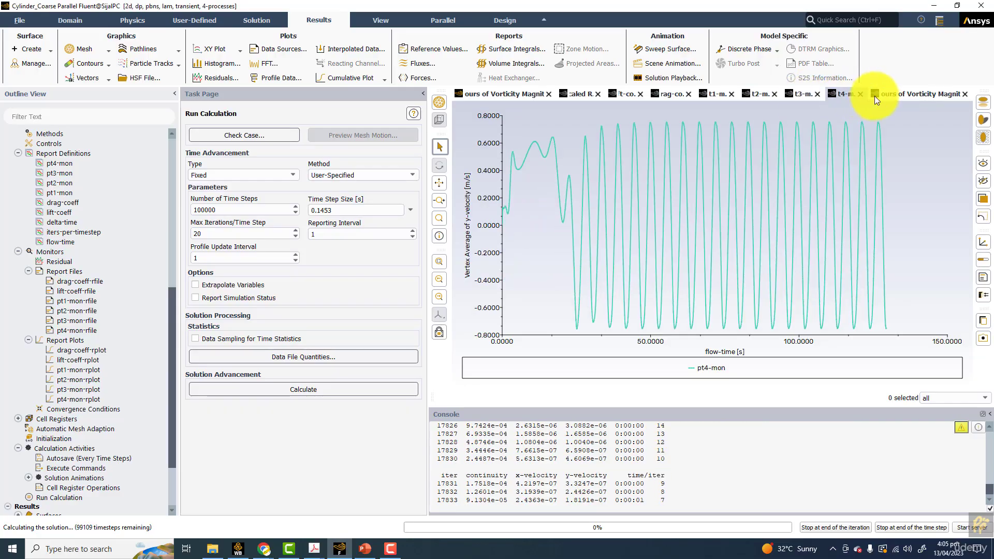
{"action": "left_click", "coordinate": [898, 95]}
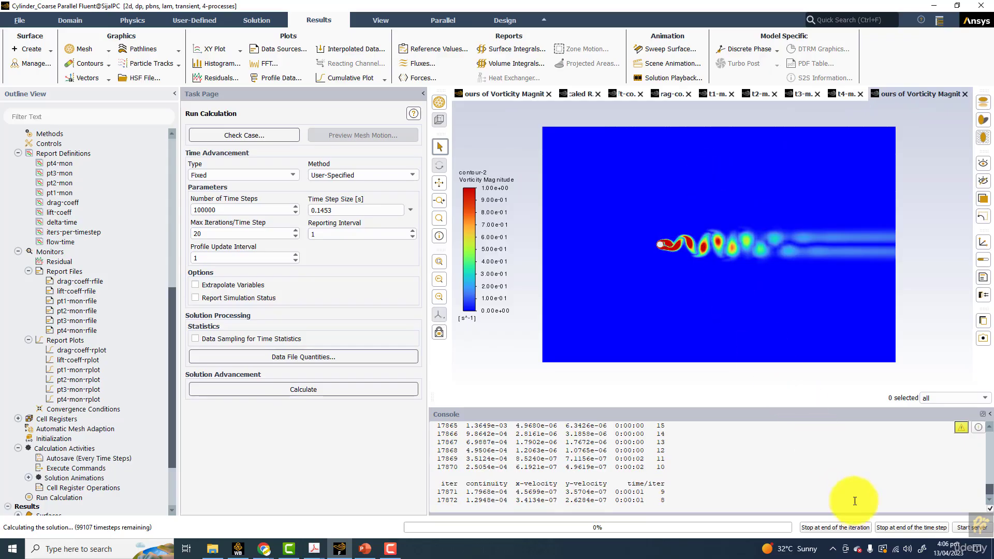
Step: Stop the calculation at the end of the time step, display the vorticity contour and list the results animation tools
{"action": "left_click", "coordinate": [888, 527]}
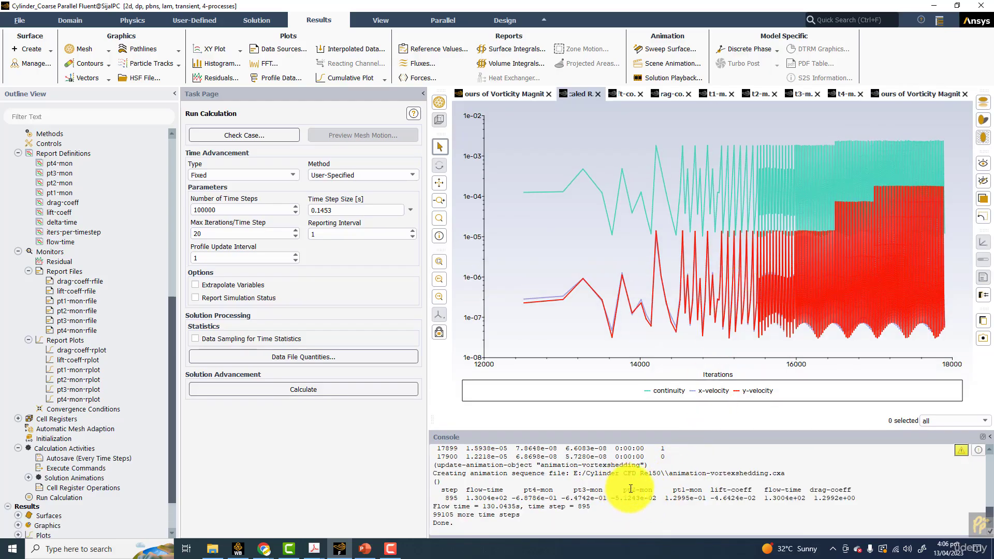
{"action": "left_click", "coordinate": [898, 100]}
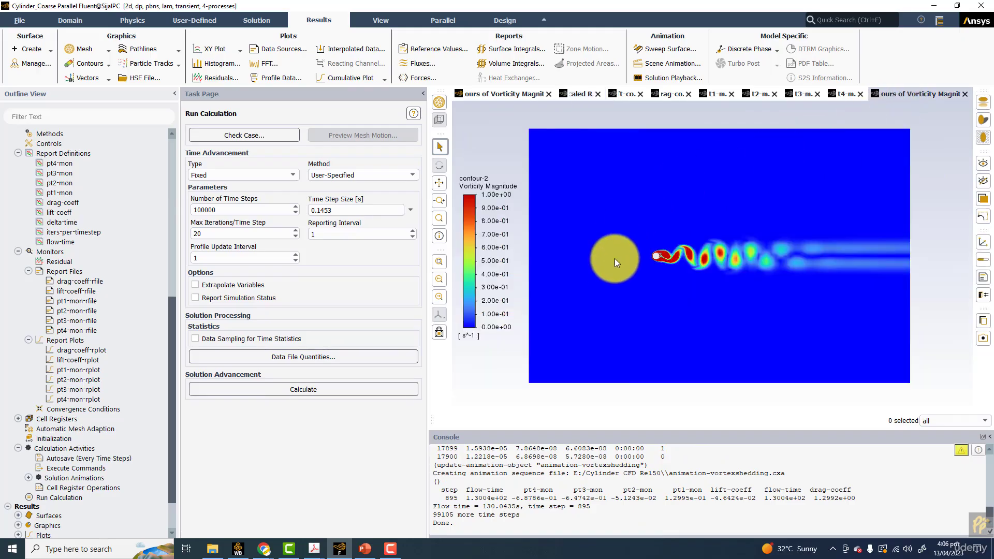
{"action": "scroll", "coordinate": [51, 434], "scroll_direction": "down", "scroll_amount": 2}
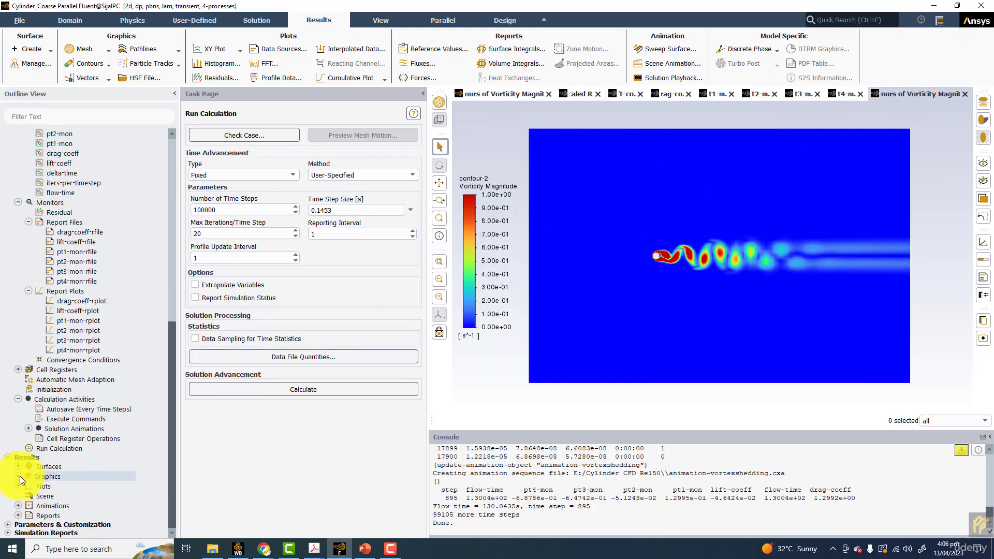
{"action": "left_click", "coordinate": [18, 505]}
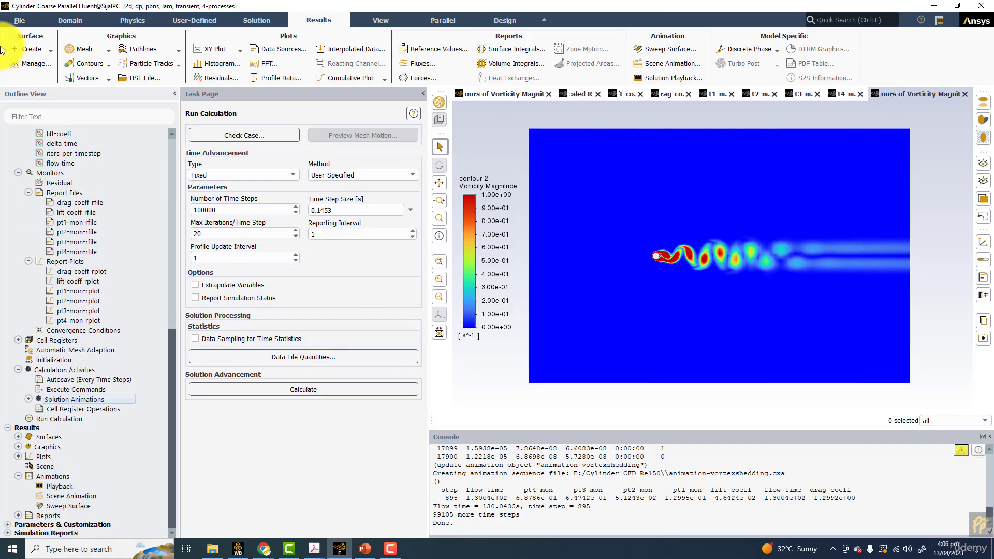
Step: Write the case and data files as Cylinder_Coarse.cas.h5 in the Cylinder CFD Re150 folder
{"action": "left_click", "coordinate": [23, 19]}
{"action": "mouse_move", "coordinate": [48, 45]}
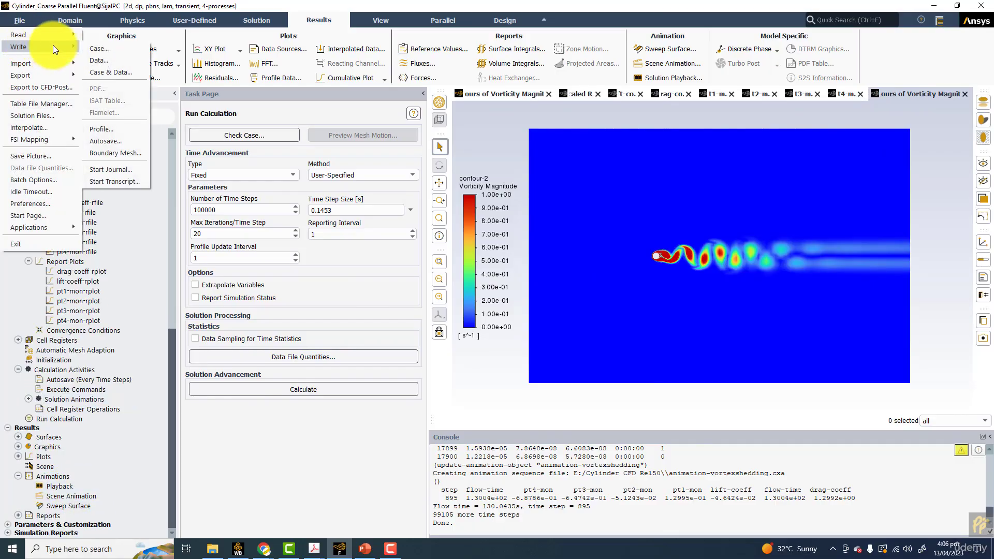
{"action": "left_click", "coordinate": [92, 72]}
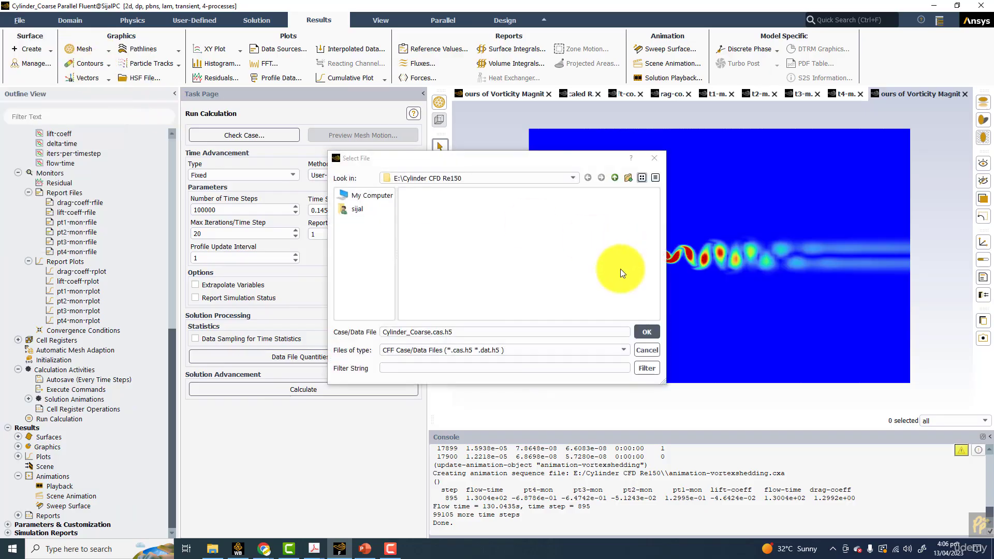
{"action": "left_click", "coordinate": [653, 333]}
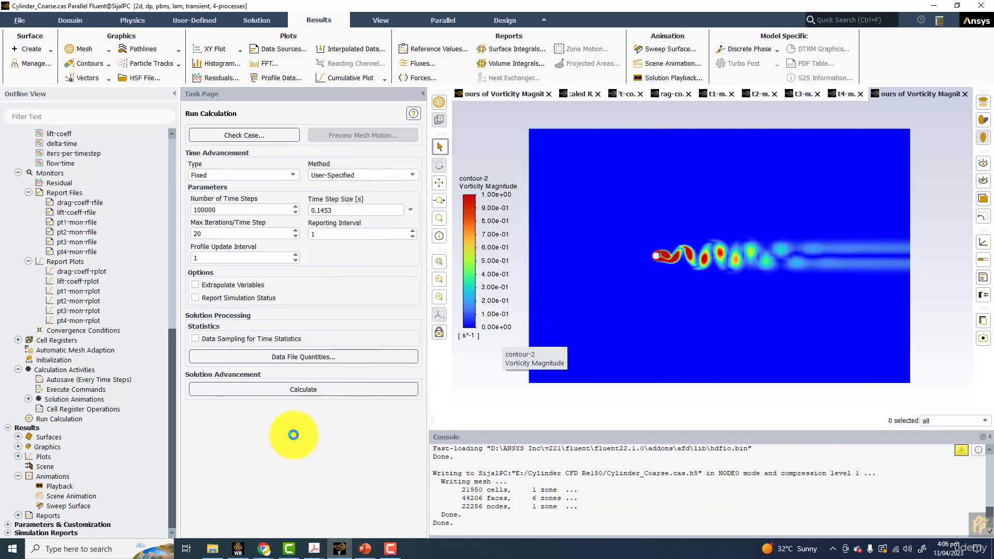
Step: Export the animation-vortexshedding playback sequence, frames 1 to 895, as a video file named animation-vortexshedding
{"action": "double_click", "coordinate": [71, 488]}
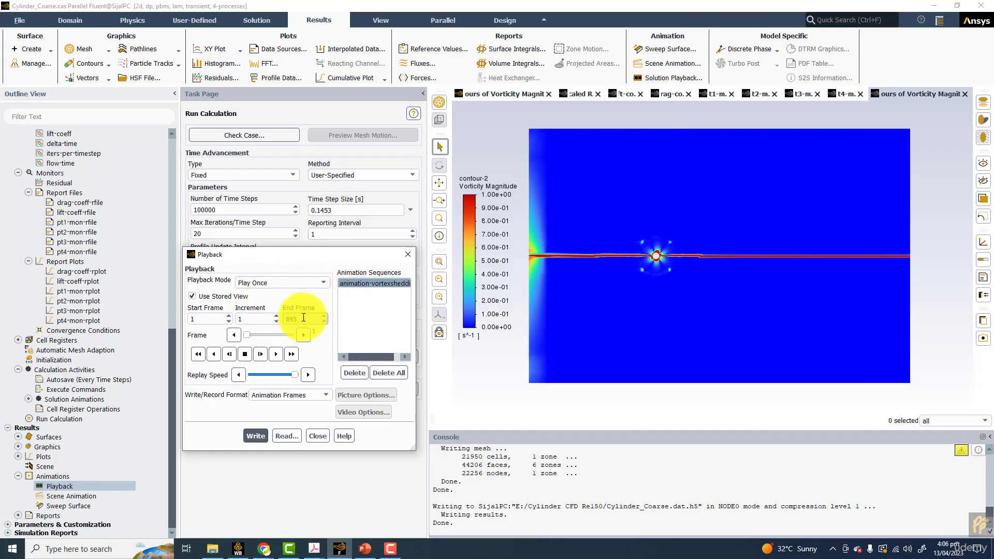
{"action": "left_click", "coordinate": [284, 394]}
{"action": "left_click", "coordinate": [274, 422]}
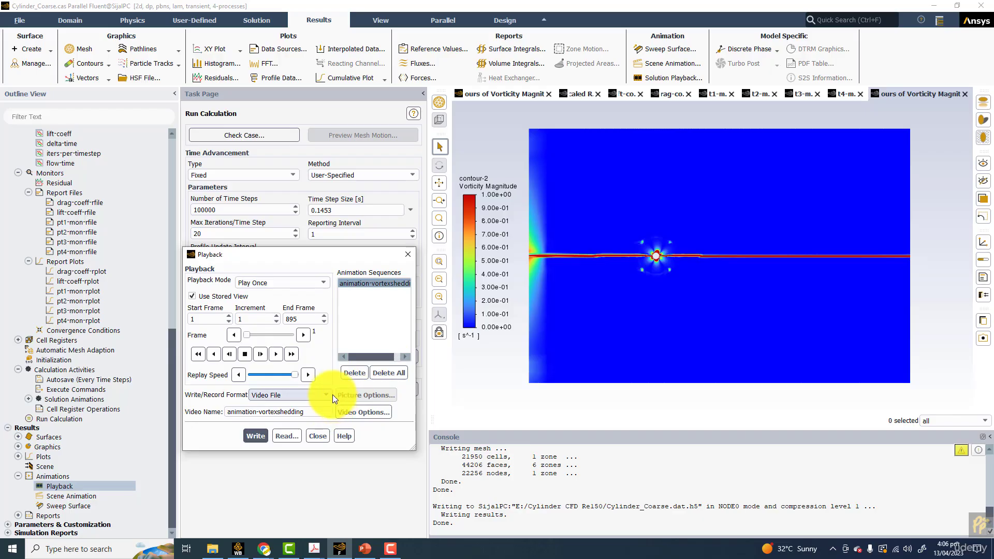
{"action": "left_click", "coordinate": [255, 435]}
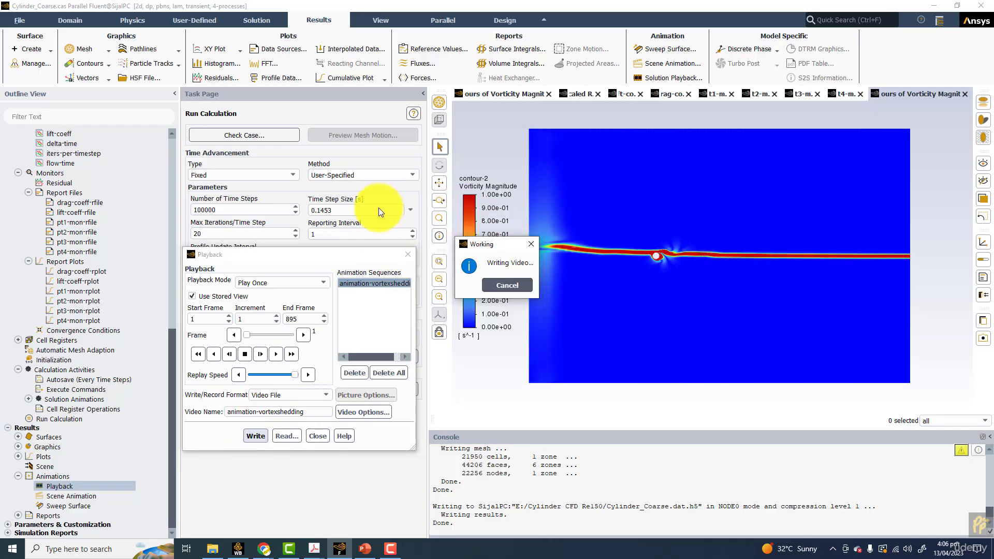
{"action": "left_click", "coordinate": [643, 244]}
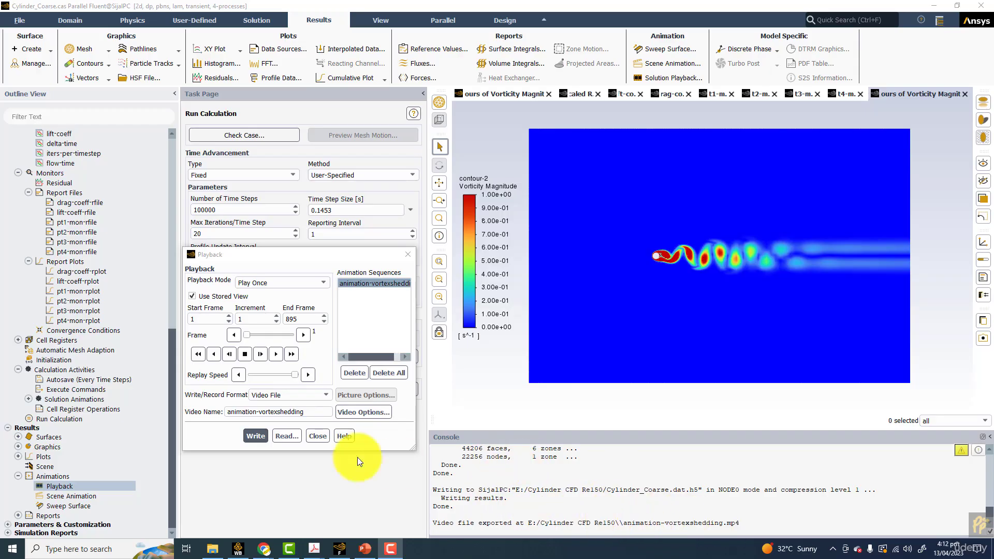
Step: Open the exported animation-vortexshedding video from the project folder, watch it full screen, and close the player and folder
{"action": "left_click", "coordinate": [217, 548]}
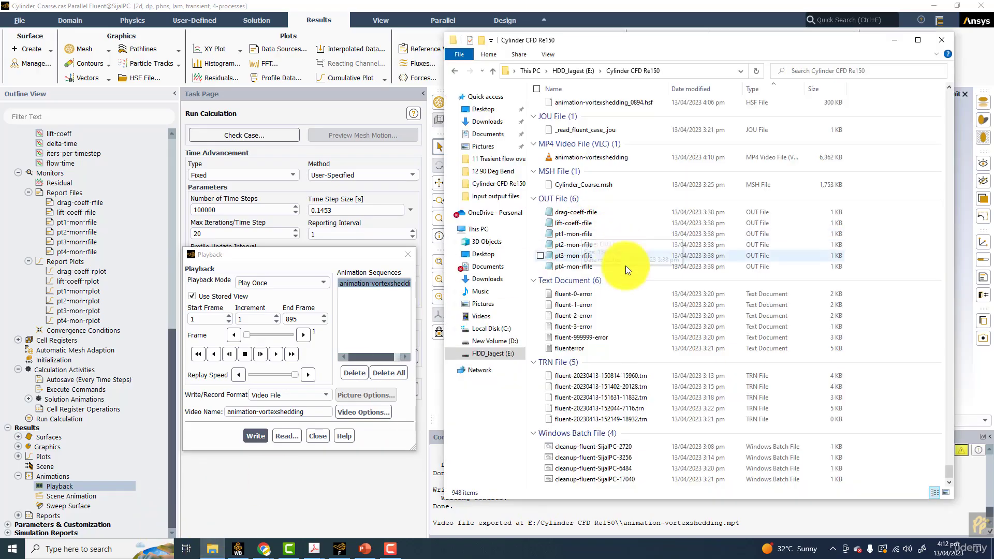
{"action": "double_click", "coordinate": [584, 158]}
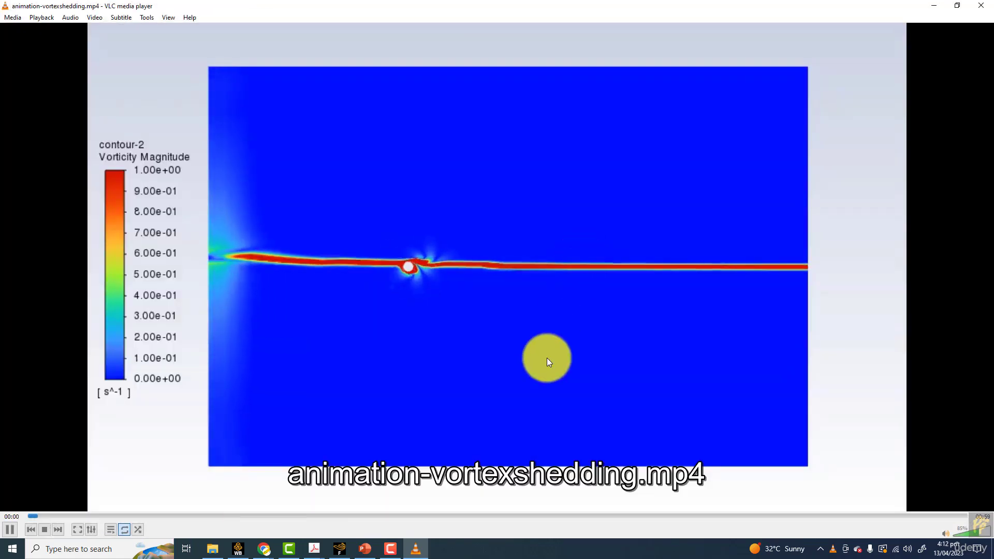
{"action": "double_click", "coordinate": [538, 370]}
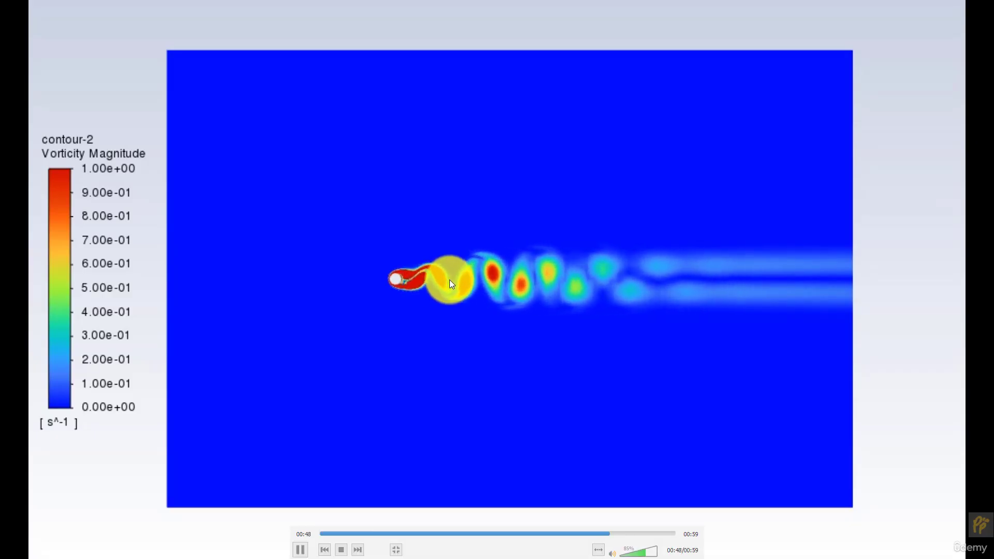
{"action": "double_click", "coordinate": [542, 272]}
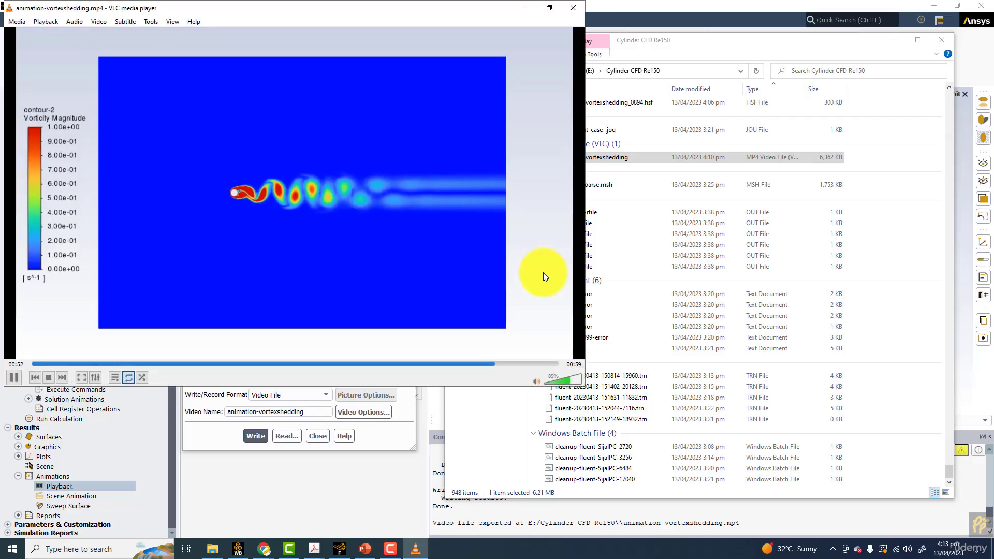
{"action": "left_click", "coordinate": [572, 5]}
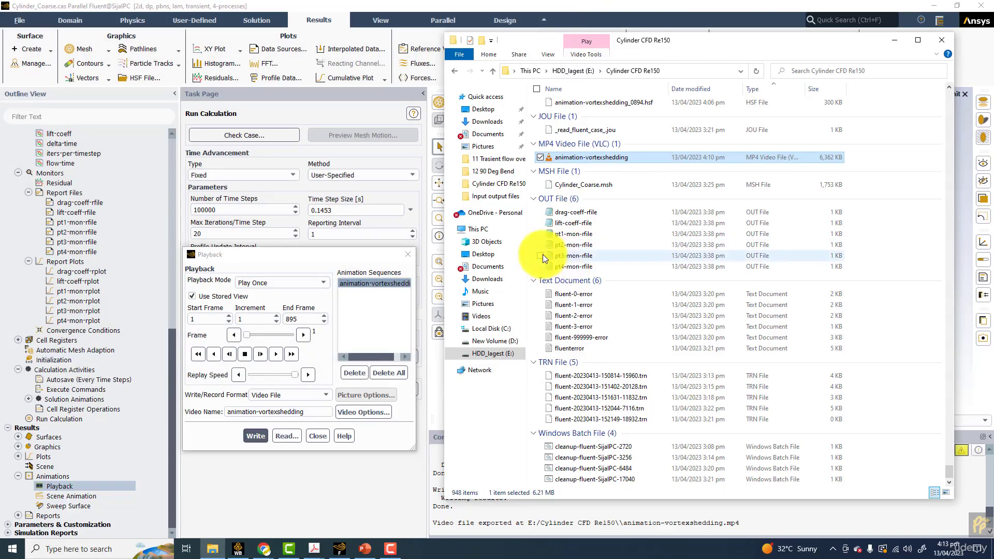
{"action": "left_click", "coordinate": [942, 42]}
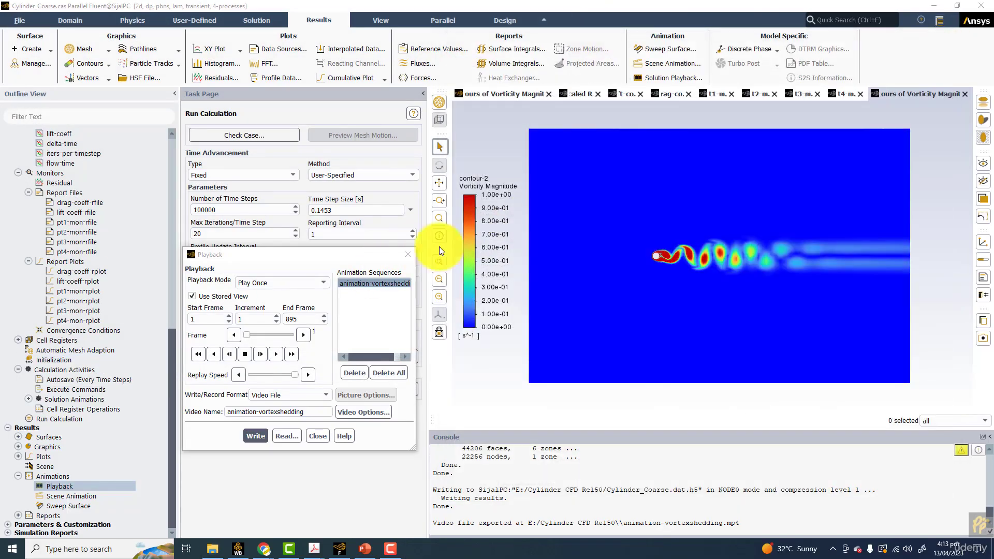
Step: Close the playback settings and delete the animation-vortexshedding solution animation definition
{"action": "left_click", "coordinate": [408, 254]}
{"action": "left_click", "coordinate": [408, 255]}
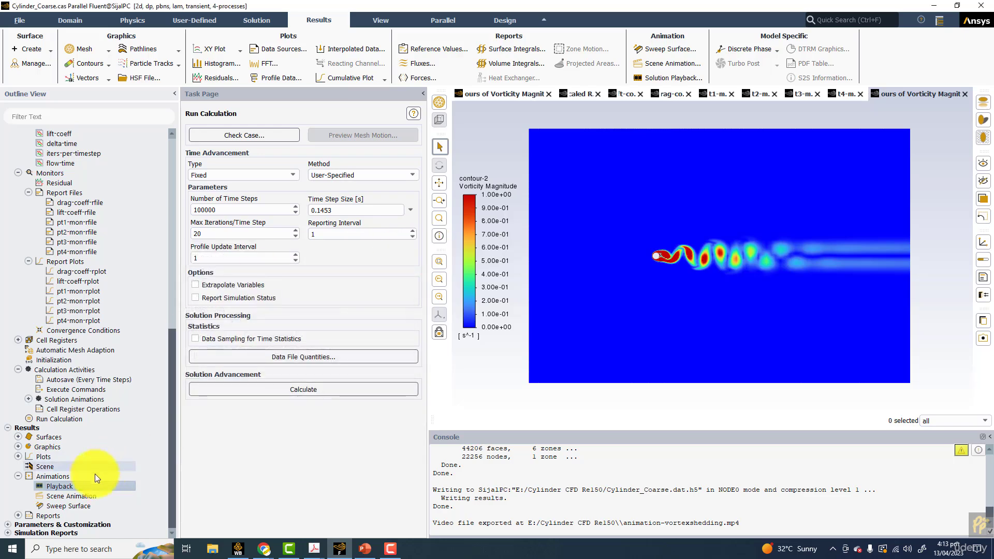
{"action": "left_click", "coordinate": [27, 399]}
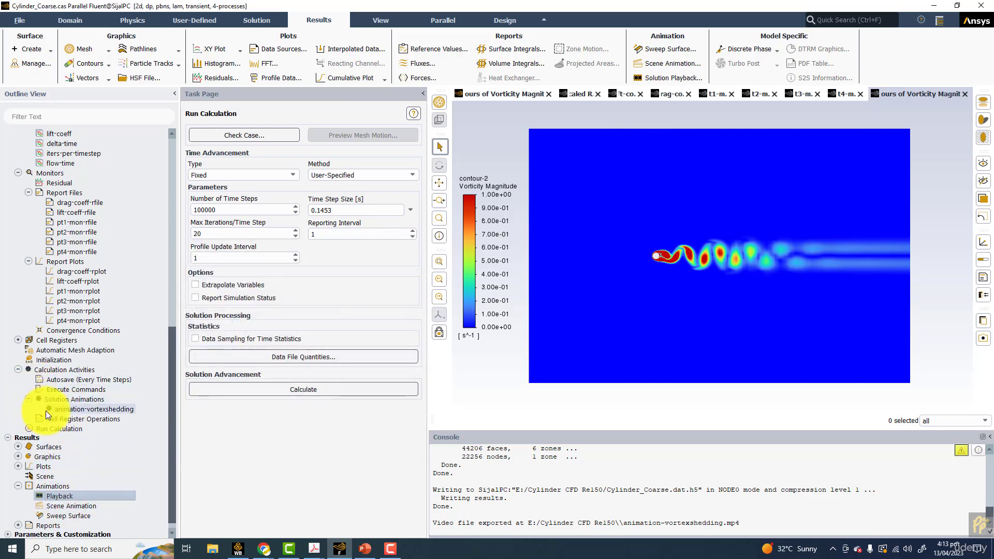
{"action": "left_click", "coordinate": [73, 408]}
{"action": "right_click", "coordinate": [73, 407]}
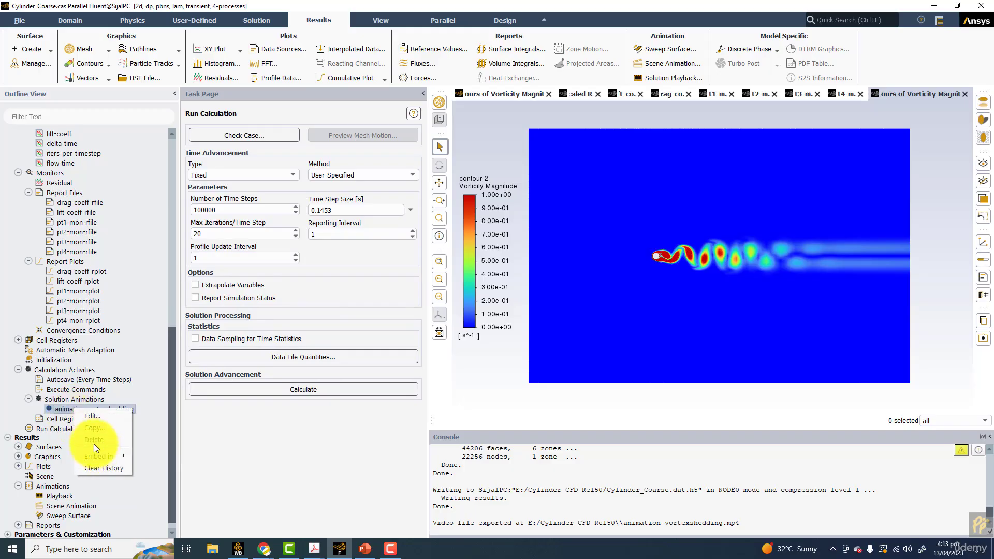
{"action": "left_click", "coordinate": [94, 443]}
{"action": "left_click", "coordinate": [488, 288]}
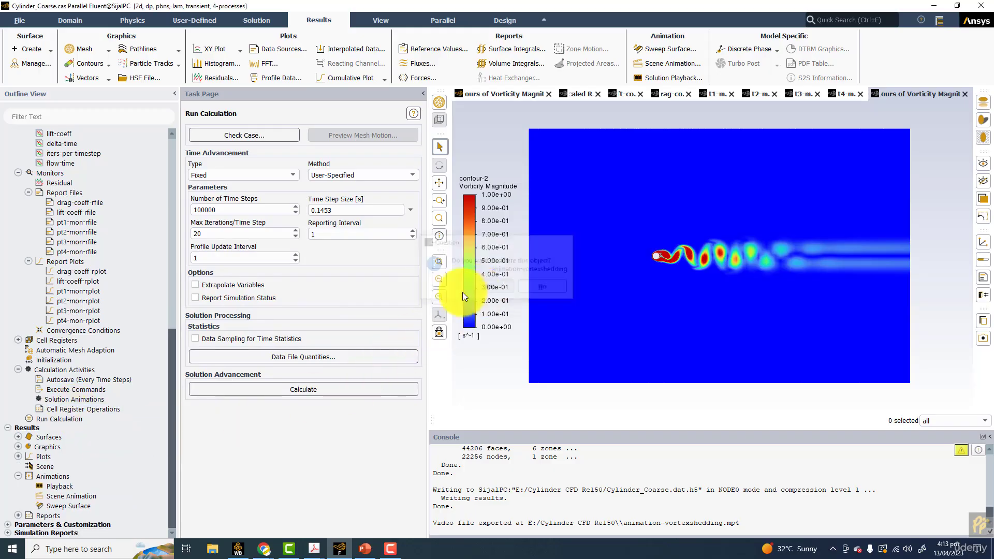
Step: Switch to File Explorer, open the location of the animation-vortexshedding video and maximize the folder window
{"action": "key", "text": "super+e"}
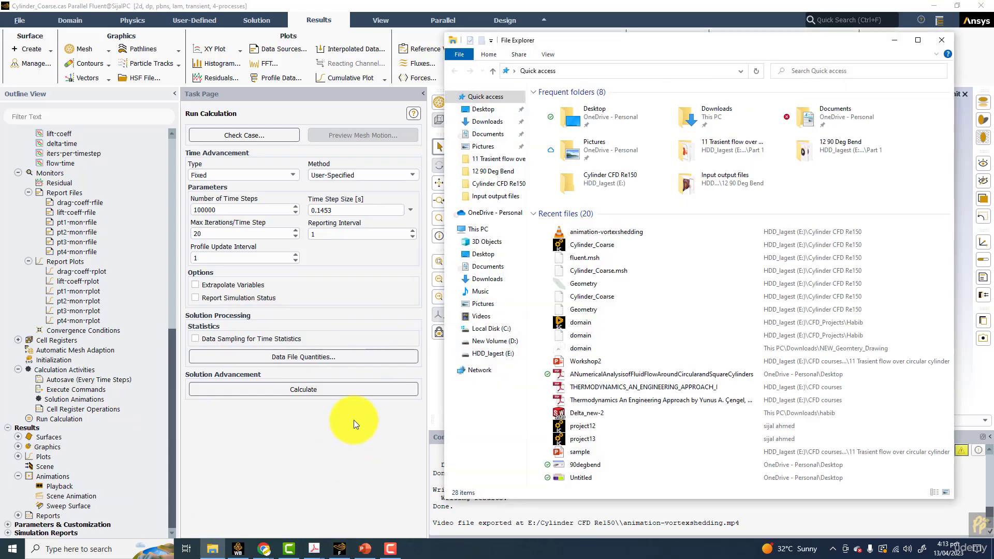
{"action": "left_click", "coordinate": [605, 232]}
{"action": "right_click", "coordinate": [604, 233]}
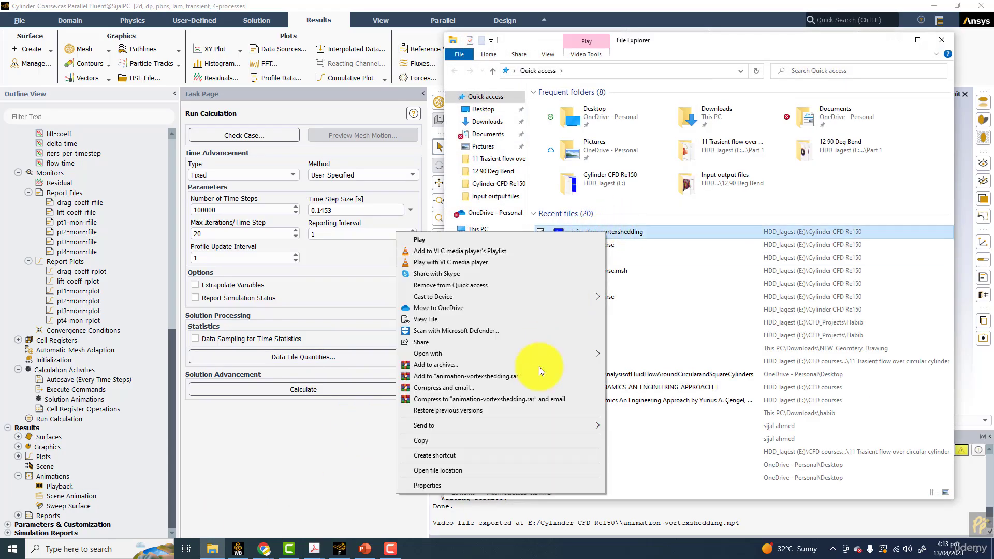
{"action": "left_click", "coordinate": [439, 469]}
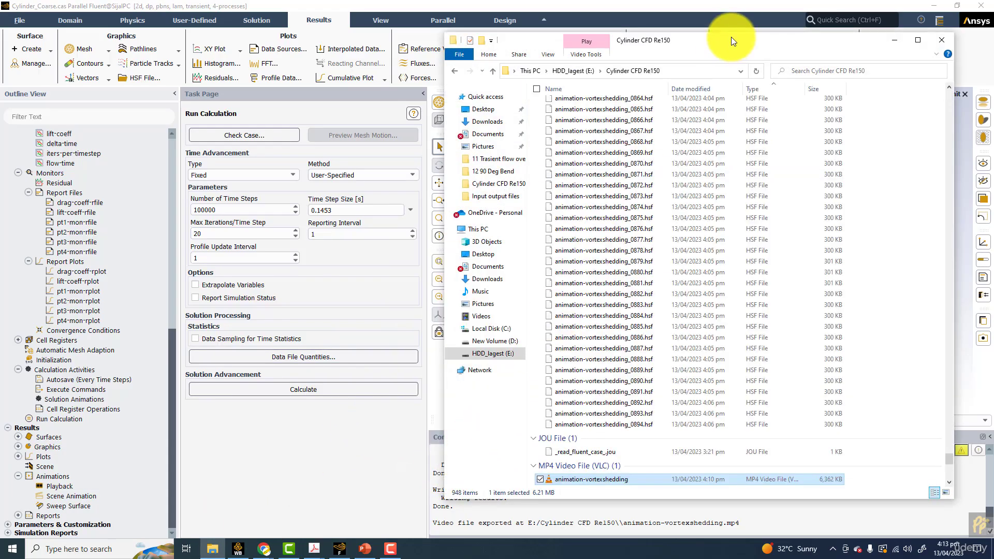
{"action": "double_click", "coordinate": [731, 36]}
Step: Delete several batches of animation-vortexshedding HSF frame files from the Cylinder CFD Re150 folder
{"action": "left_click_drag", "start_coordinate": [474, 64], "coordinate": [151, 383]}
{"action": "key", "text": "Delete"}
{"action": "scroll", "coordinate": [280, 258], "scroll_direction": "up", "scroll_amount": 11}
{"action": "left_click_drag", "start_coordinate": [494, 77], "coordinate": [114, 487]}
{"action": "key", "text": "Delete"}
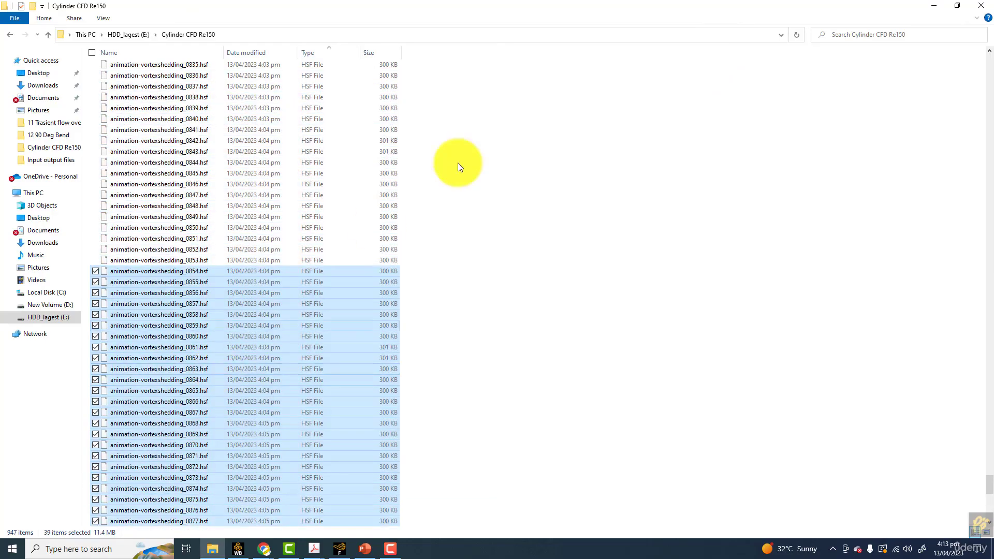
{"action": "left_click_drag", "start_coordinate": [514, 89], "coordinate": [166, 243]}
{"action": "key", "text": "Delete"}
{"action": "scroll", "coordinate": [175, 247], "scroll_direction": "up", "scroll_amount": 20}
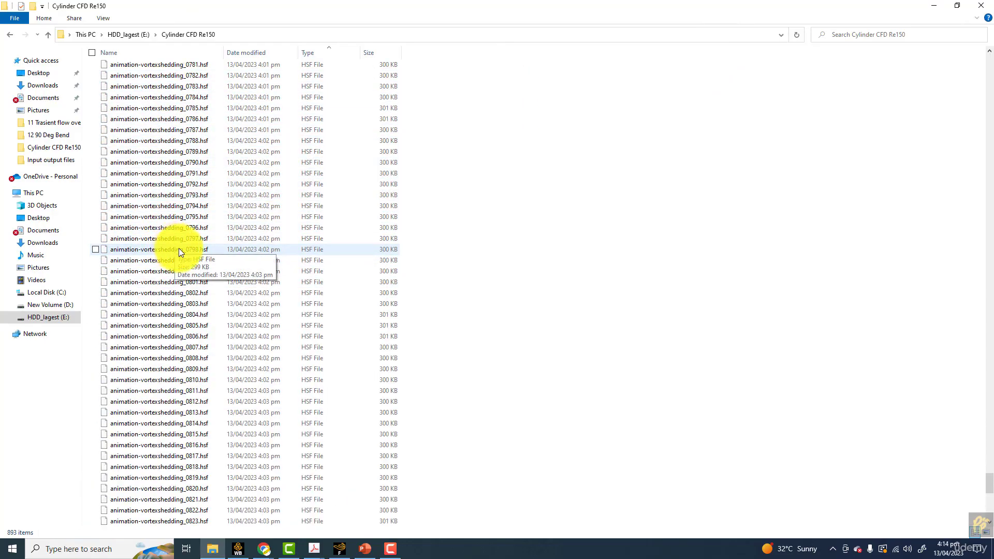
{"action": "left_click_drag", "start_coordinate": [542, 101], "coordinate": [79, 343]}
{"action": "key", "text": "Delete"}
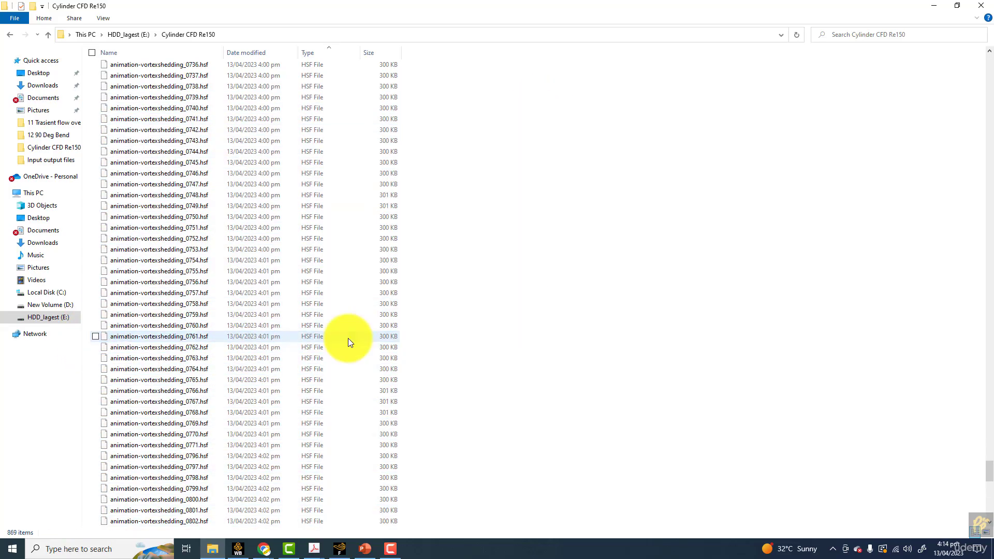
Step: Select all the remaining animation-vortexshedding HSF frame files in the Cylinder CFD Re150 folder and delete them
{"action": "scroll", "coordinate": [348, 337], "scroll_direction": "up", "scroll_amount": 20}
{"action": "scroll", "coordinate": [311, 324], "scroll_direction": "up", "scroll_amount": 20}
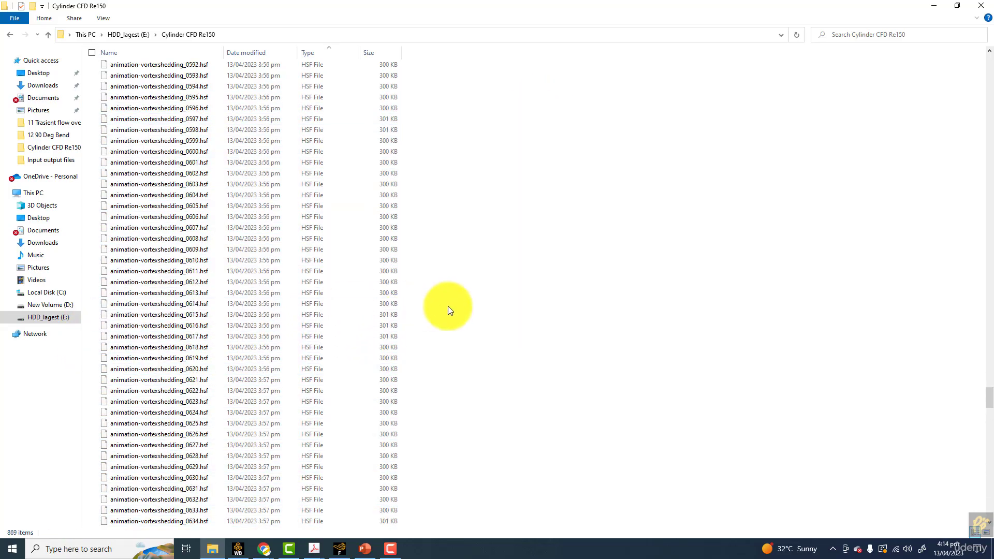
{"action": "left_click", "coordinate": [989, 70]}
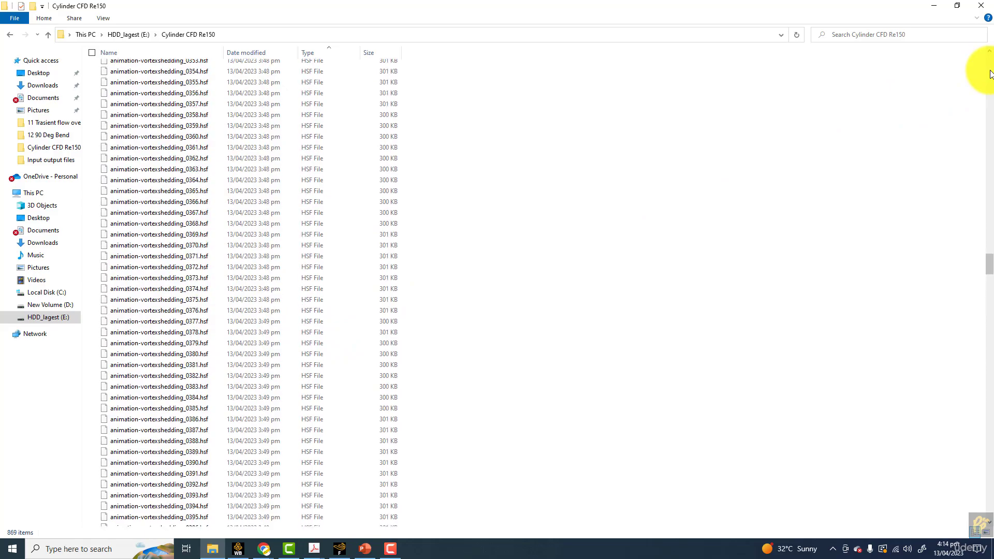
{"action": "scroll", "coordinate": [692, 308], "scroll_direction": "down", "scroll_amount": 10}
{"action": "left_click_drag", "start_coordinate": [340, 324], "coordinate": [101, 549]}
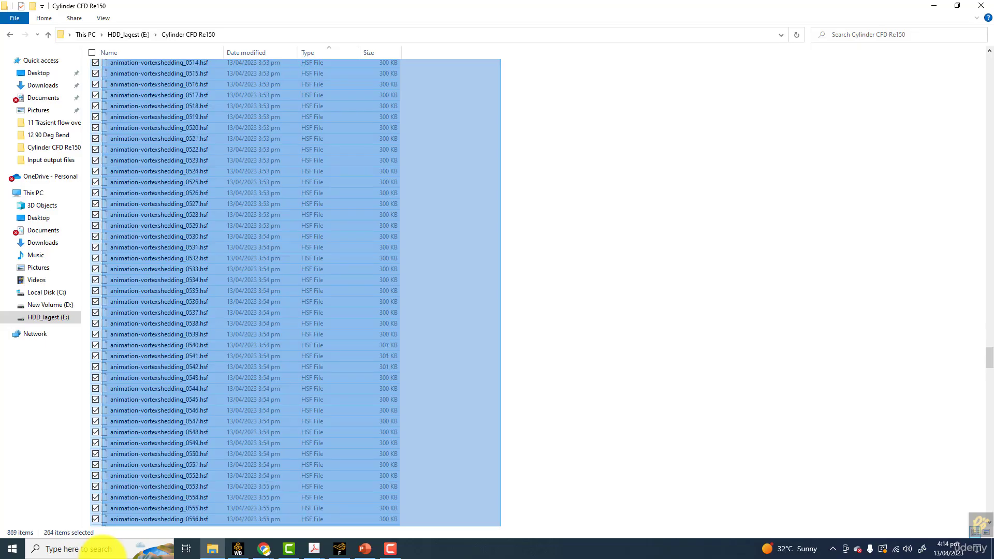
{"action": "left_click_drag", "start_coordinate": [102, 550], "coordinate": [124, 188]}
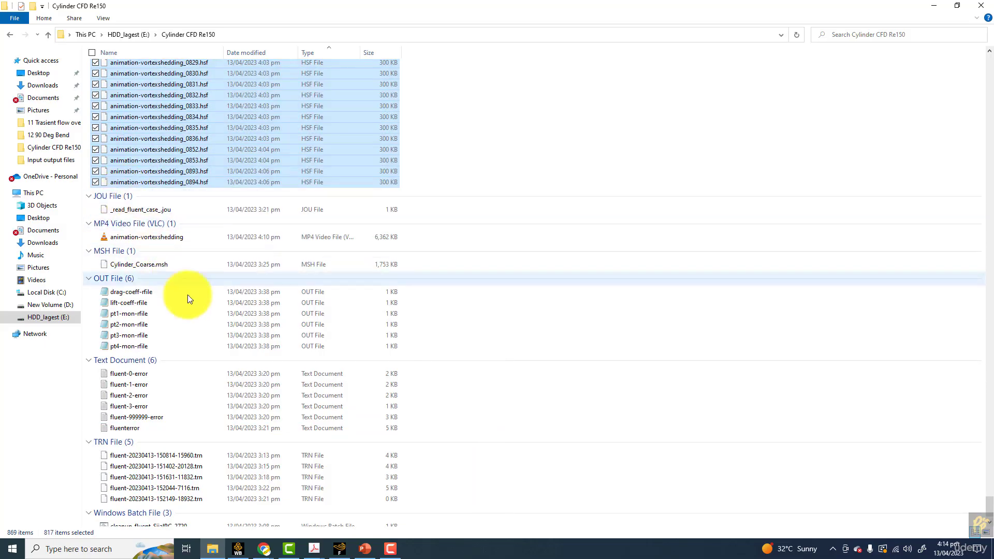
{"action": "key", "text": "Delete"}
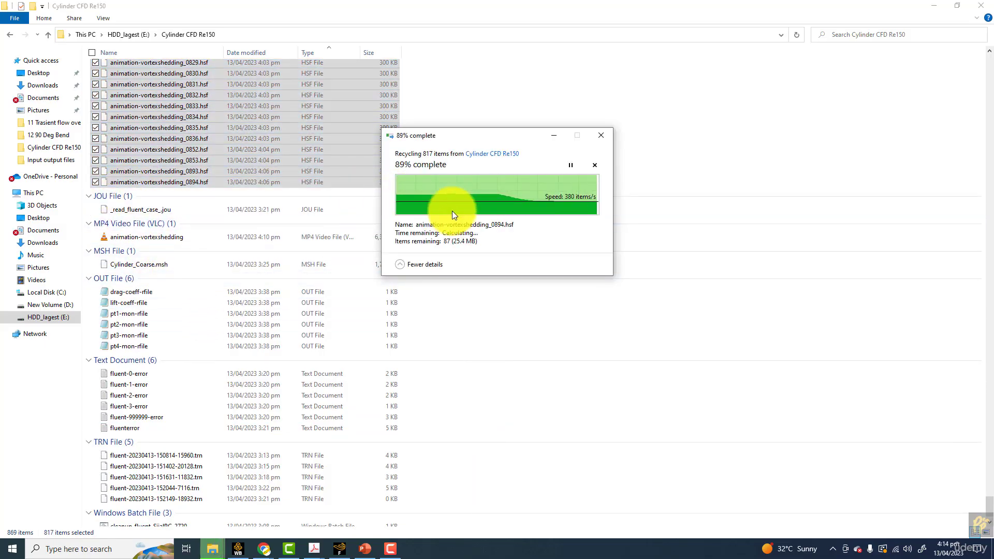
Step: Switch to Fluent and delete the point-monitor, drag and lift report definitions together with all their report files and report plots
{"action": "left_click", "coordinate": [339, 549]}
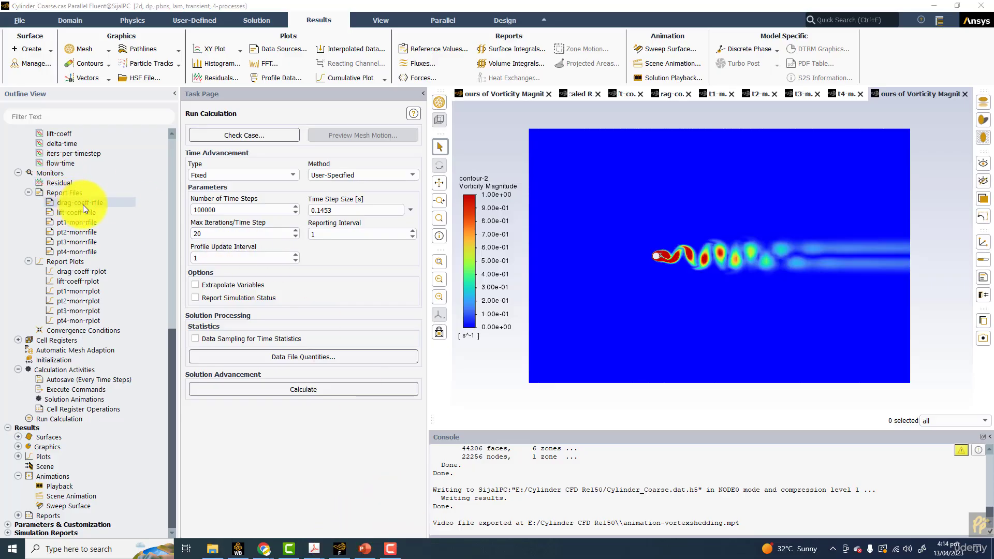
{"action": "left_click_drag", "start_coordinate": [84, 204], "coordinate": [76, 271]}
{"action": "scroll", "coordinate": [76, 171], "scroll_direction": "up", "scroll_amount": 3}
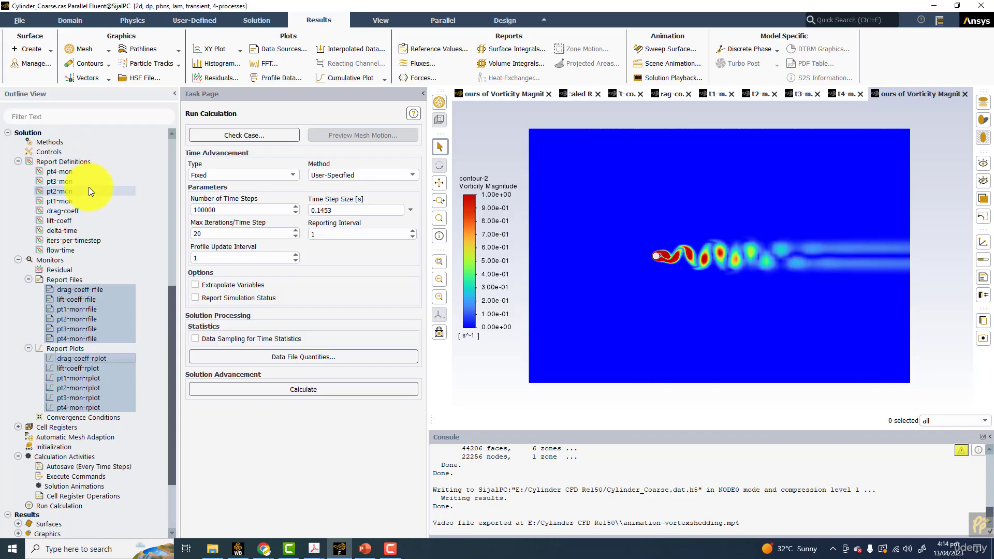
{"action": "left_click_drag", "start_coordinate": [64, 176], "coordinate": [83, 207], "text": "ctrl"}
{"action": "left_click", "coordinate": [58, 220], "text": "ctrl"}
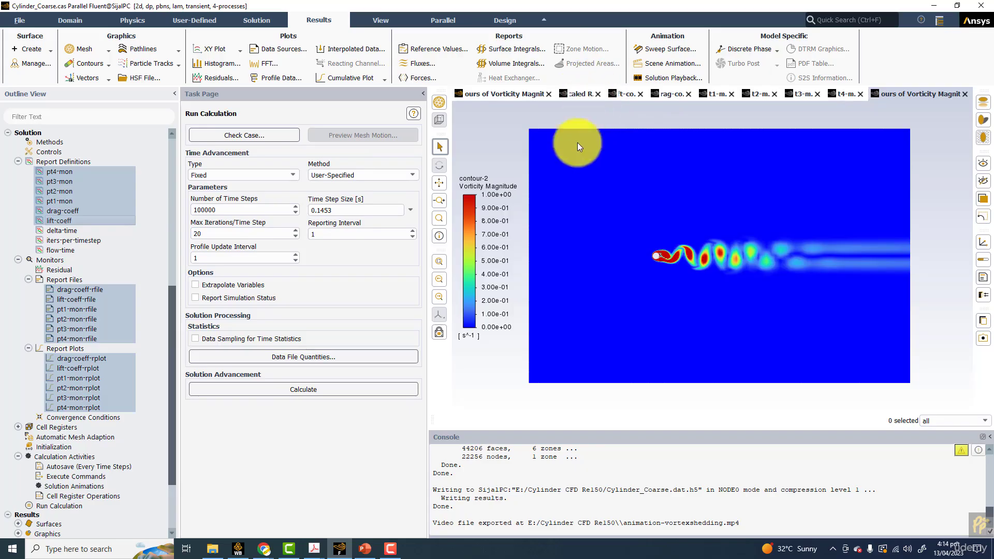
{"action": "right_click", "coordinate": [73, 201]}
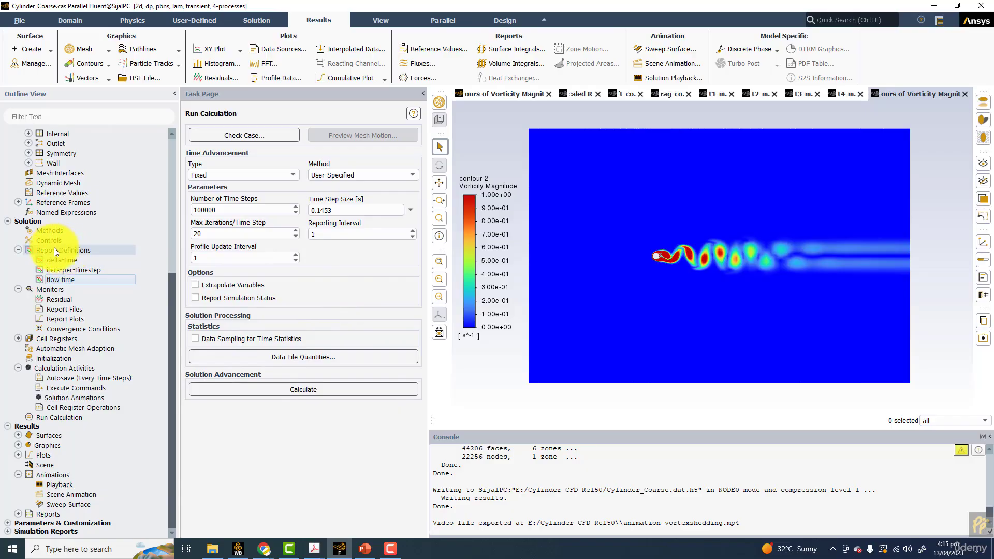
Step: Create a Drag Force report definition named drag-coffcient on the cylinder zone, with report file, report plot and console printing enabled
{"action": "right_click", "coordinate": [56, 248]}
{"action": "mouse_move", "coordinate": [120, 311]}
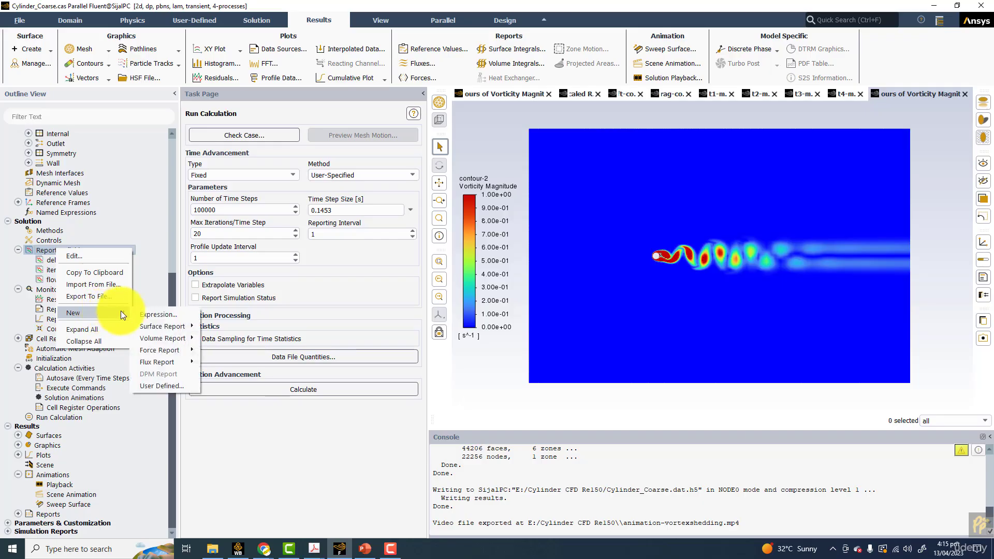
{"action": "mouse_move", "coordinate": [163, 350]}
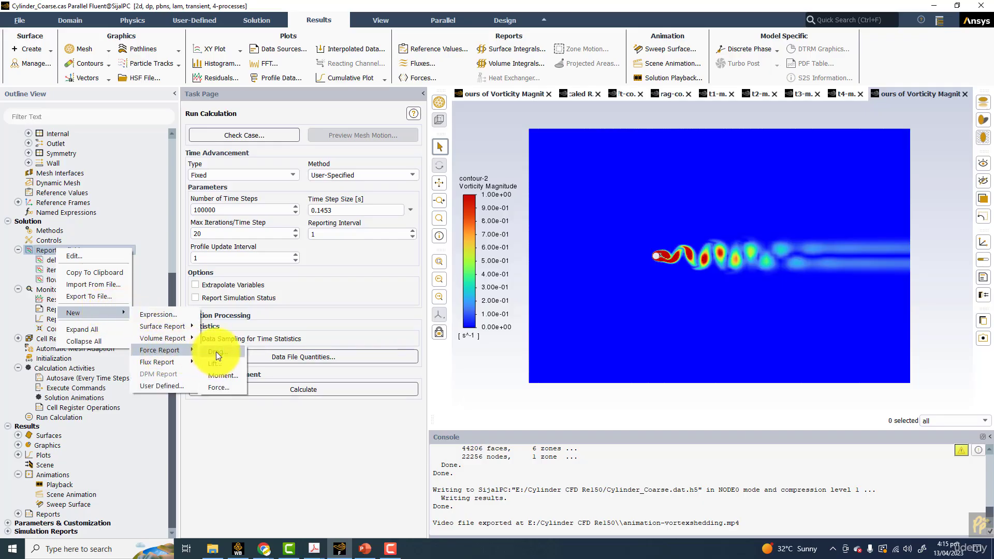
{"action": "left_click", "coordinate": [215, 352]}
{"action": "left_click", "coordinate": [601, 172]}
{"action": "left_click", "coordinate": [586, 207]}
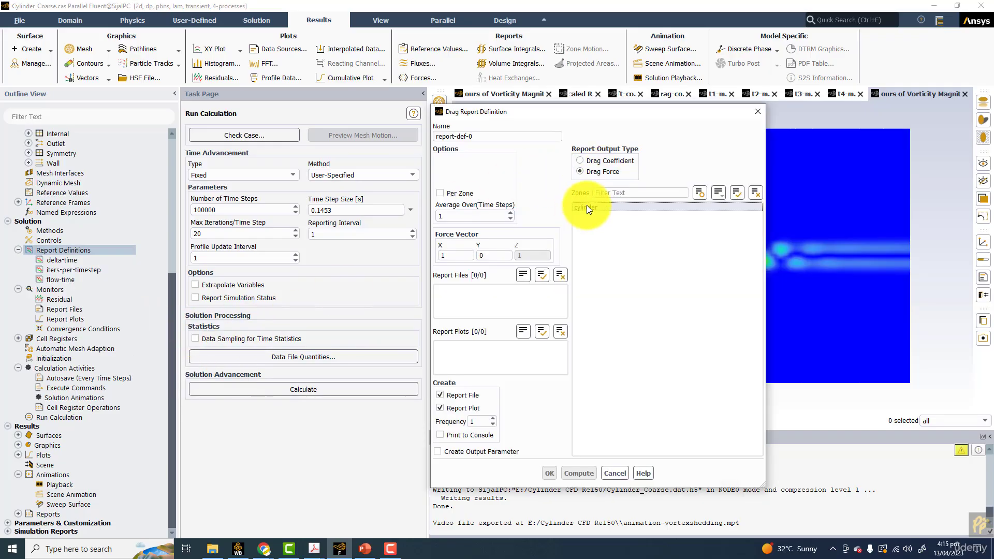
{"action": "left_click_drag", "start_coordinate": [505, 136], "coordinate": [386, 134]}
{"action": "type", "text": "drag"}
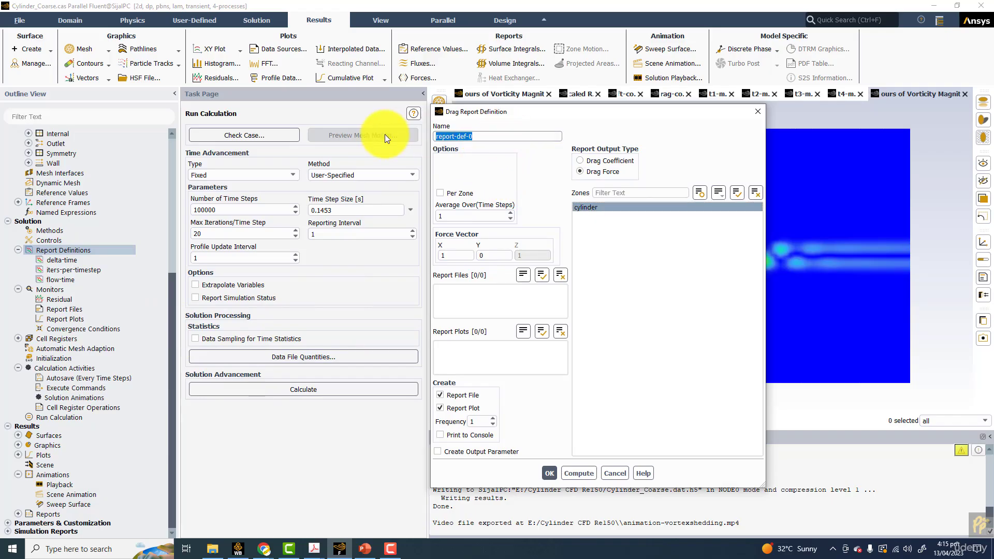
{"action": "type", "text": "-"}
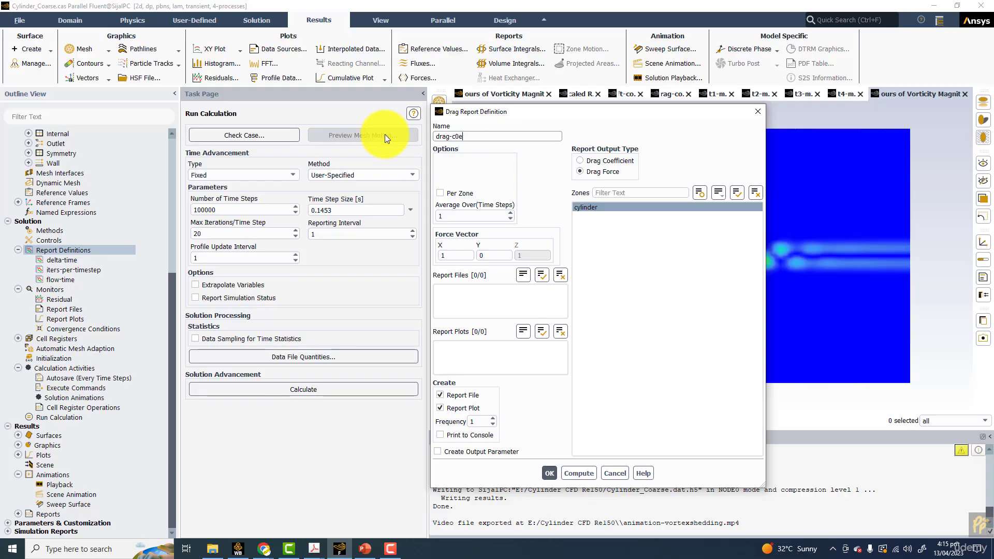
{"action": "type", "text": "coffcient"}
{"action": "left_click", "coordinate": [449, 435]}
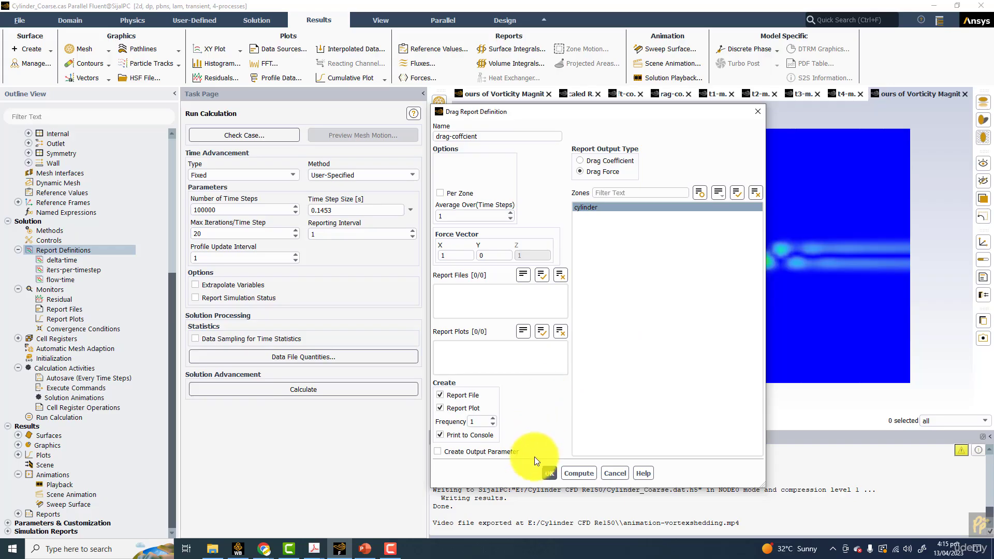
{"action": "left_click", "coordinate": [549, 473]}
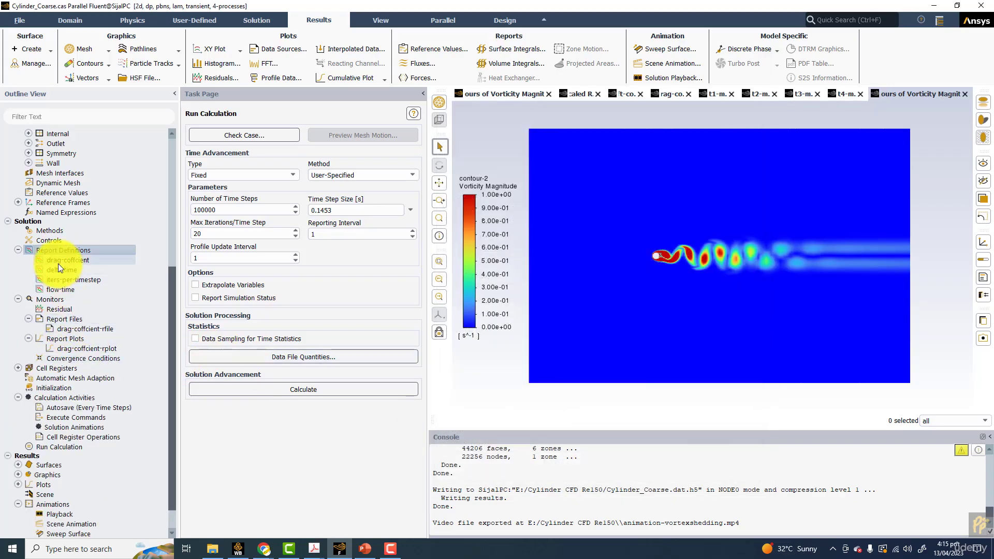
Step: Create a Lift Coefficient report definition named life-coefficient on the cylinder zone, with report file, report plot and console printing enabled
{"action": "right_click", "coordinate": [69, 251]}
{"action": "mouse_move", "coordinate": [116, 316]}
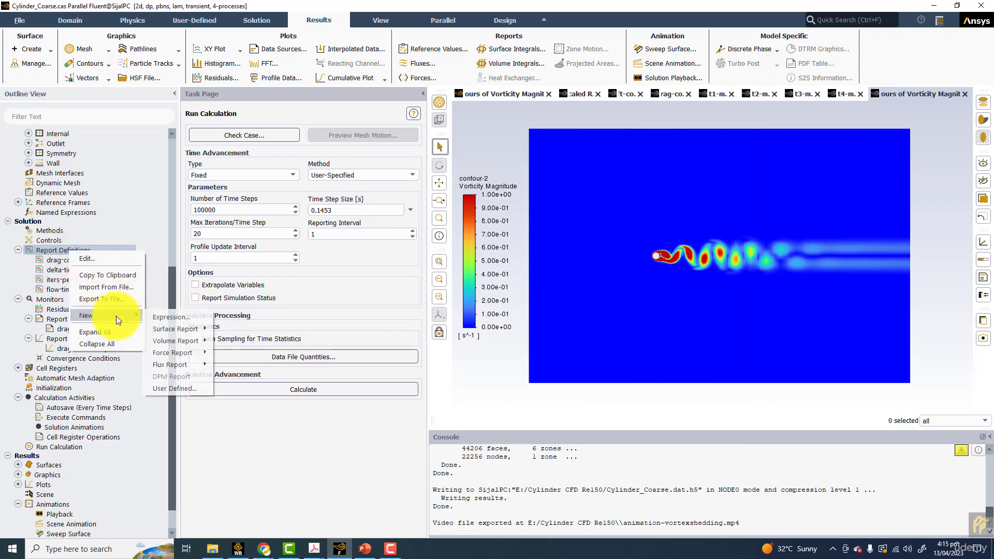
{"action": "mouse_move", "coordinate": [192, 355]}
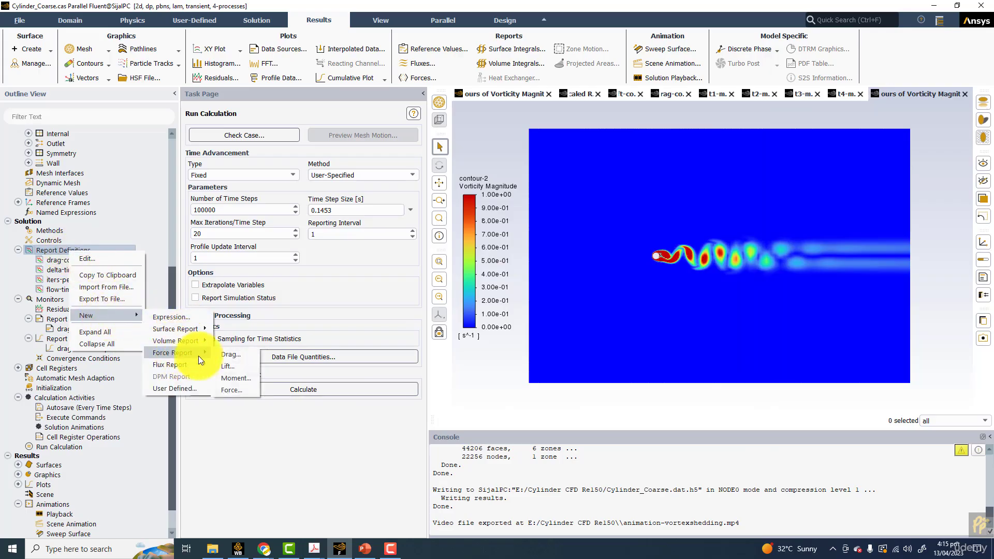
{"action": "left_click", "coordinate": [229, 366]}
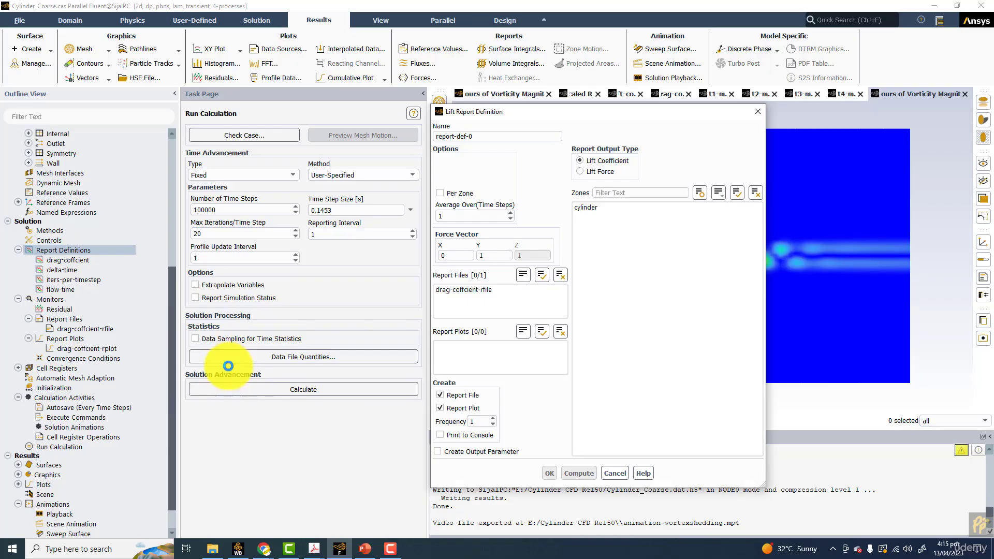
{"action": "left_click", "coordinate": [585, 207]}
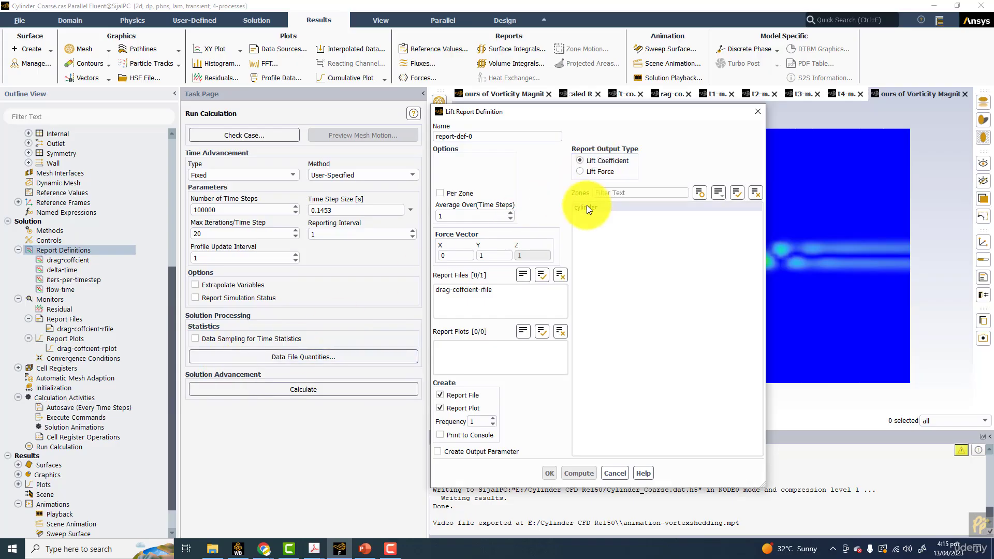
{"action": "type", "text": "li"}
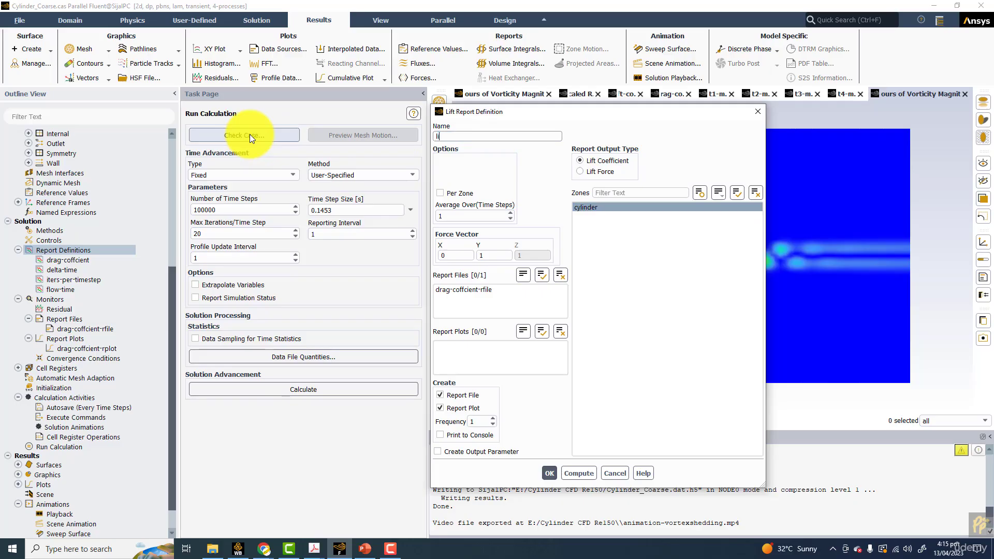
{"action": "type", "text": "fe-coefficient"}
{"action": "left_click", "coordinate": [440, 434]}
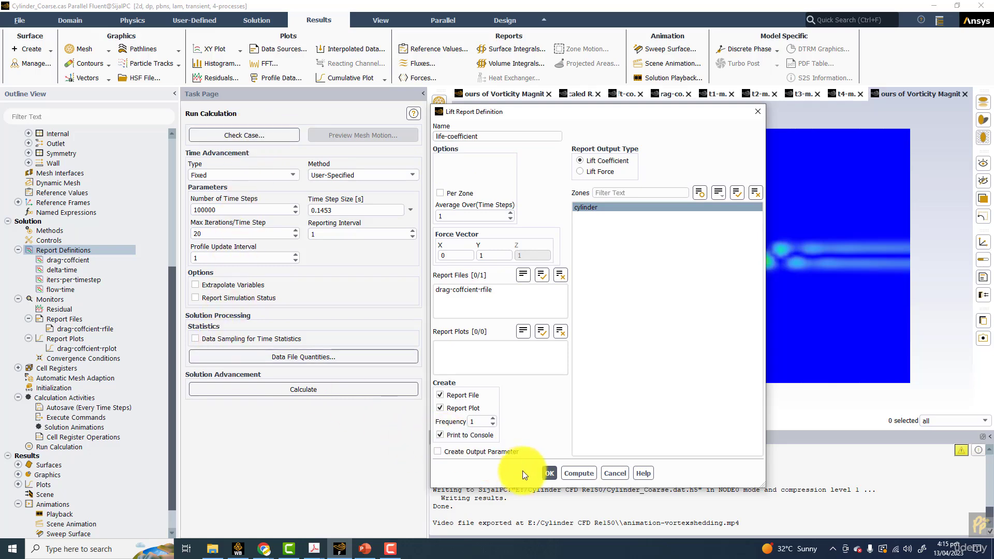
{"action": "left_click", "coordinate": [548, 474]}
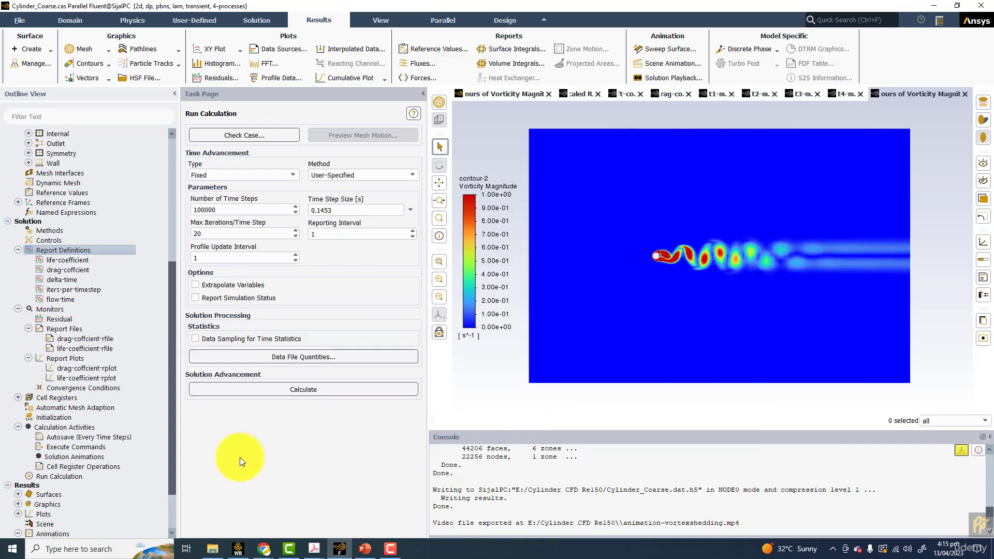
Step: Open Calculator, check the time steps per cycle on the PowerPoint results slide, and compute 40 × 10
{"action": "left_click", "coordinate": [113, 551]}
{"action": "type", "text": "calc"}
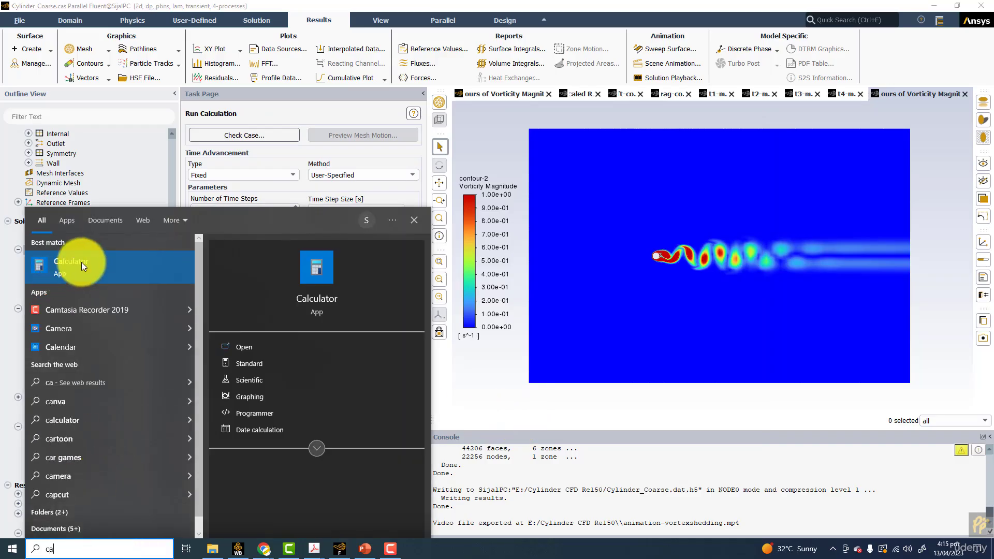
{"action": "left_click", "coordinate": [67, 265]}
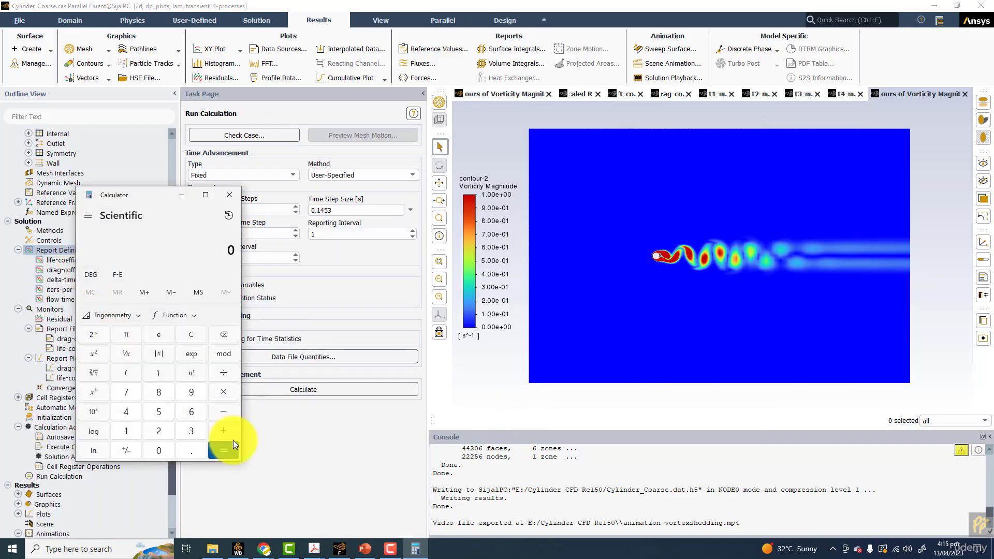
{"action": "left_click", "coordinate": [365, 548]}
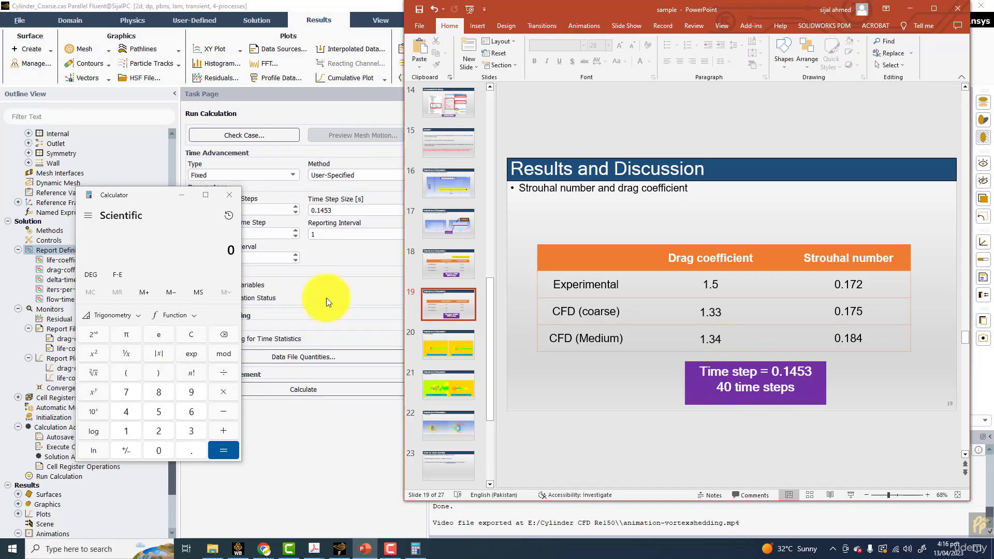
{"action": "left_click", "coordinate": [162, 203]}
{"action": "type", "text": "4"}
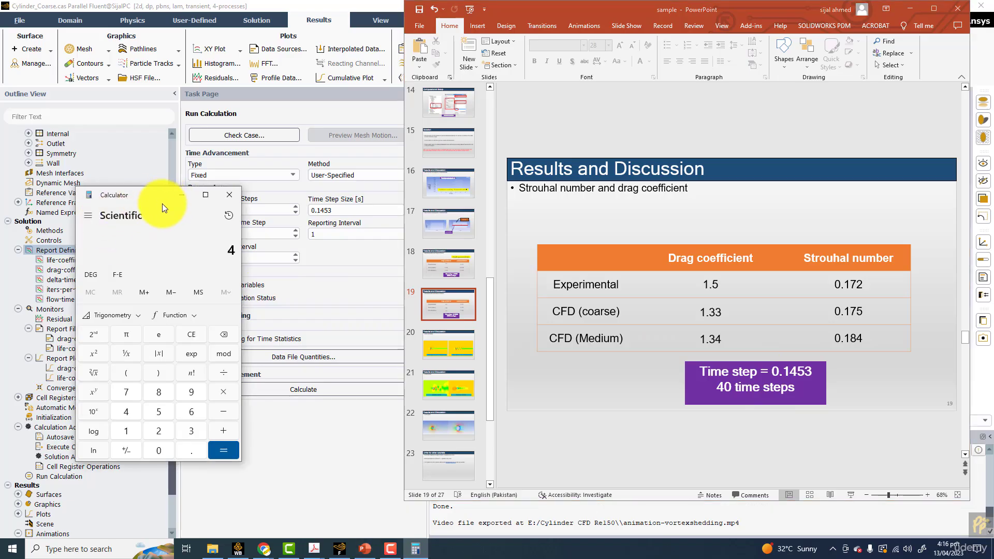
{"action": "type", "text": "0*10"}
{"action": "key", "text": "Return"}
Step: Return to Fluent and set the number of time steps to 400
{"action": "left_click", "coordinate": [181, 195]}
{"action": "double_click", "coordinate": [238, 209]}
{"action": "type", "text": "400"}
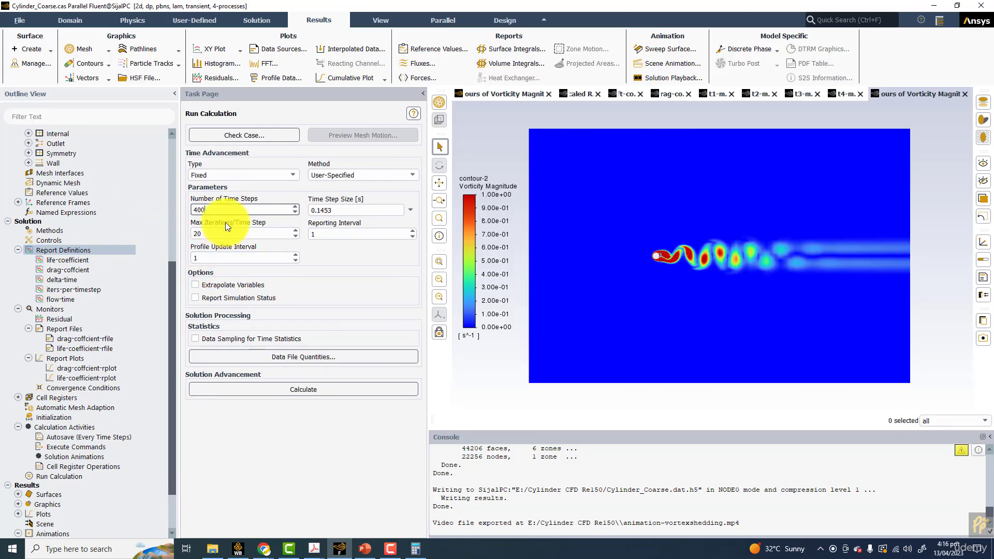
Step: Multiply the 400 time steps by 20 iterations in Calculator, and close it
{"action": "left_click", "coordinate": [417, 547]}
{"action": "type", "text": "*20"}
{"action": "key", "text": "Return"}
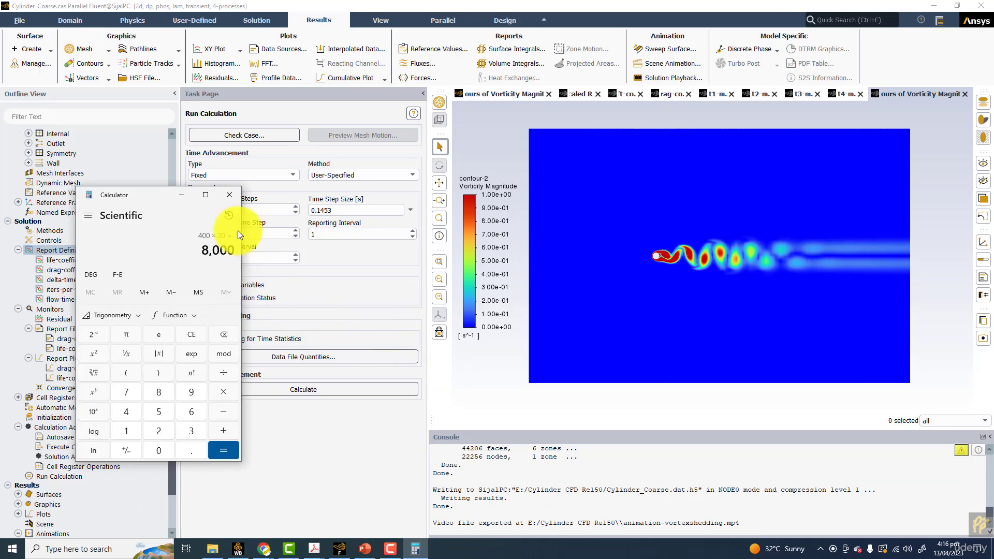
{"action": "left_click", "coordinate": [222, 194]}
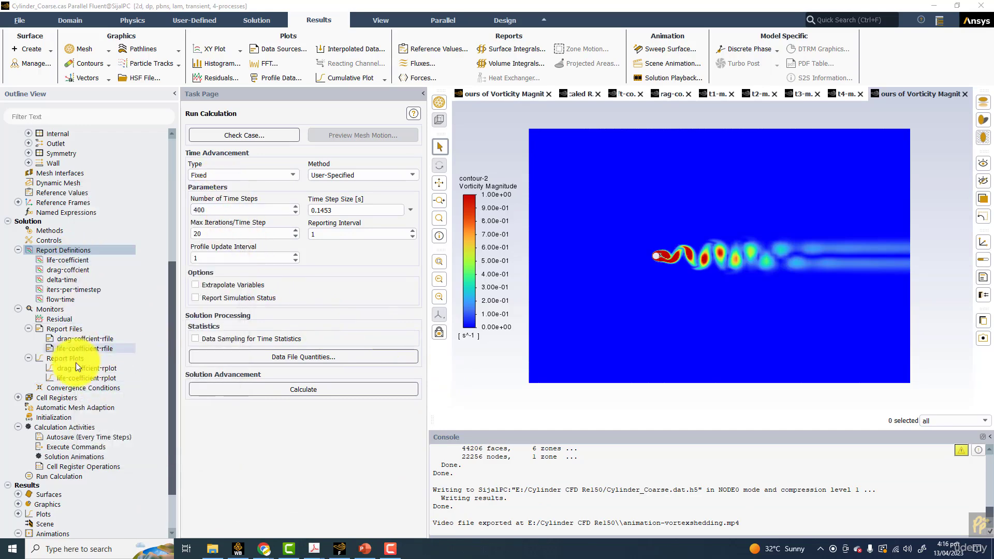
Step: Write the case and data to Cylinder_Coarse.cas.h5 in the Cylinder CFD Re150 folder, overwriting the existing files
{"action": "left_click", "coordinate": [14, 16]}
{"action": "mouse_move", "coordinate": [33, 46]}
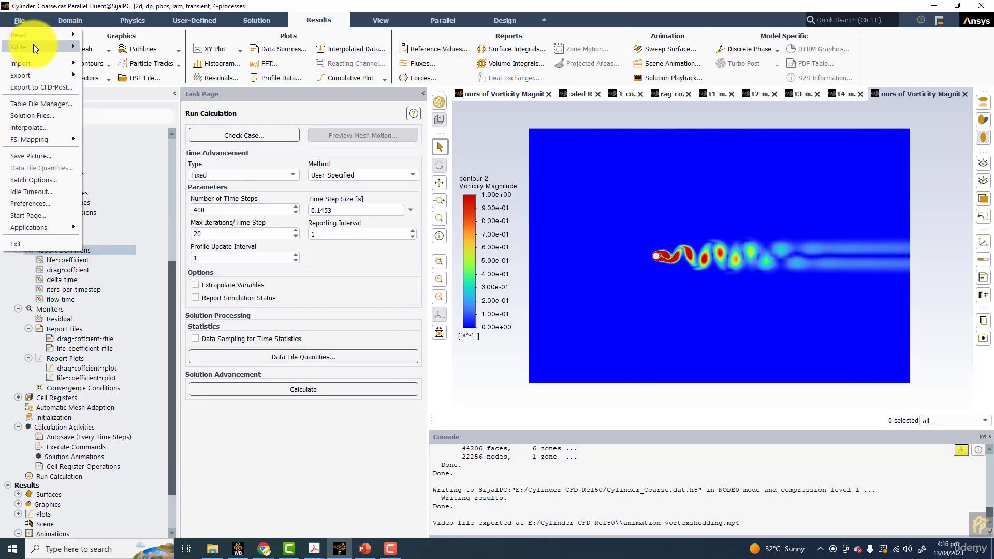
{"action": "left_click", "coordinate": [103, 70]}
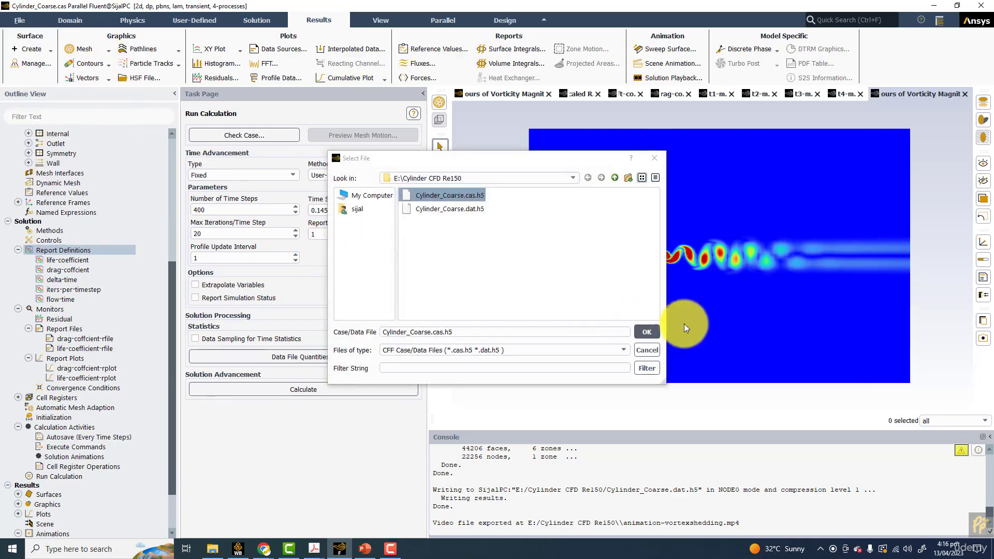
{"action": "left_click", "coordinate": [650, 330]}
{"action": "left_click", "coordinate": [482, 312]}
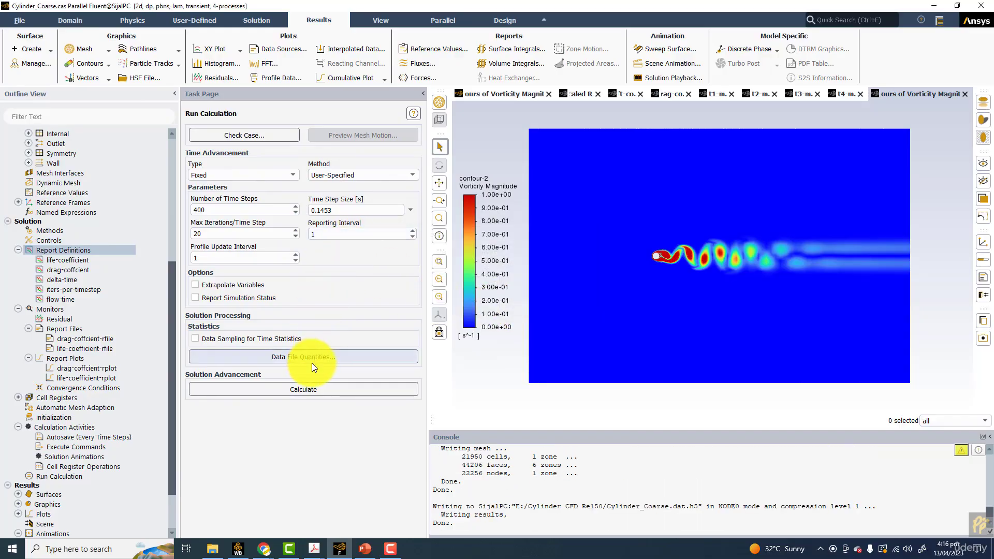
Step: Start the transient calculation and stop it at the end of the current time step
{"action": "left_click", "coordinate": [358, 395]}
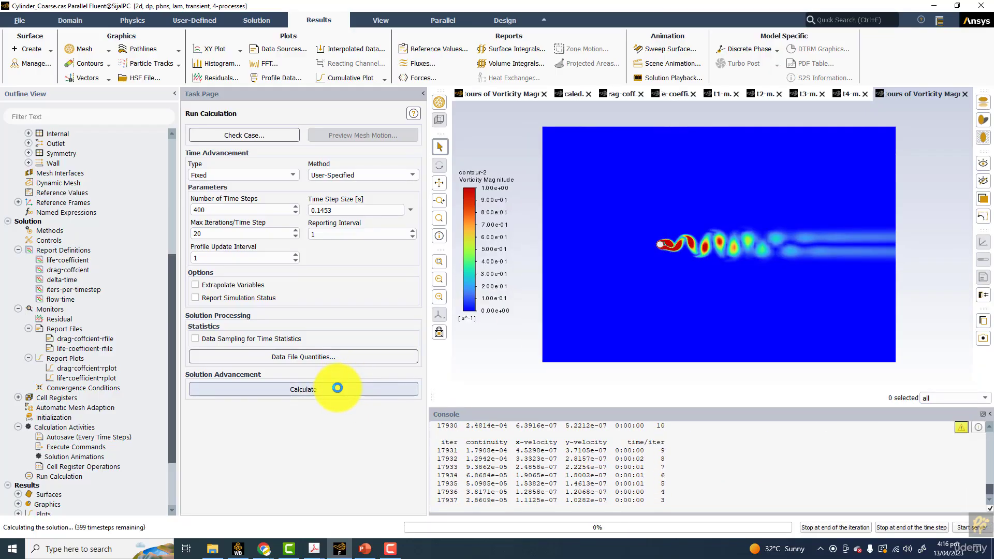
{"action": "left_click", "coordinate": [916, 527]}
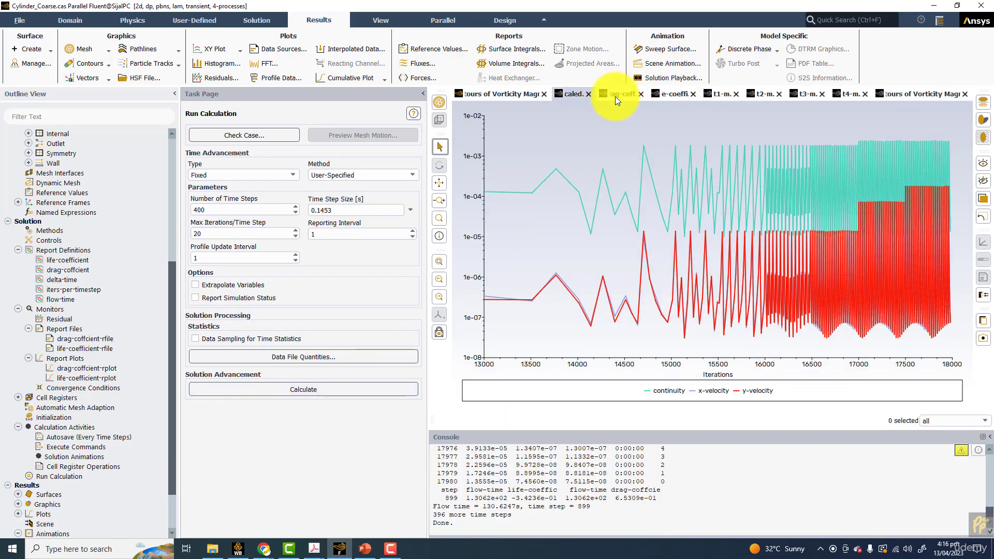
Step: Close the drag, lift and four point-monitor plot windows, keeping the vorticity contours and scaled residuals windows
{"action": "left_click", "coordinate": [616, 96]}
{"action": "left_click", "coordinate": [641, 95]}
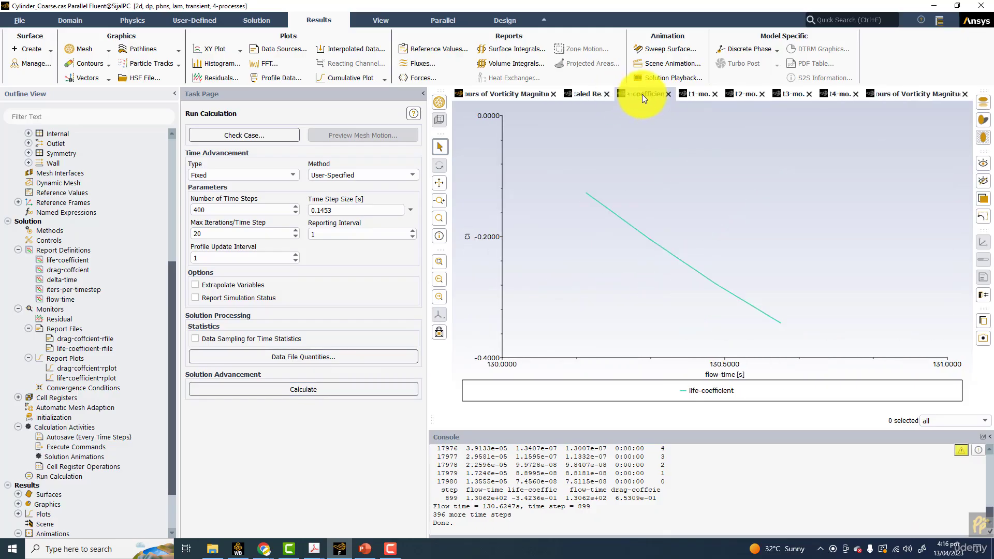
{"action": "left_click", "coordinate": [668, 94]}
{"action": "left_click", "coordinate": [676, 95]}
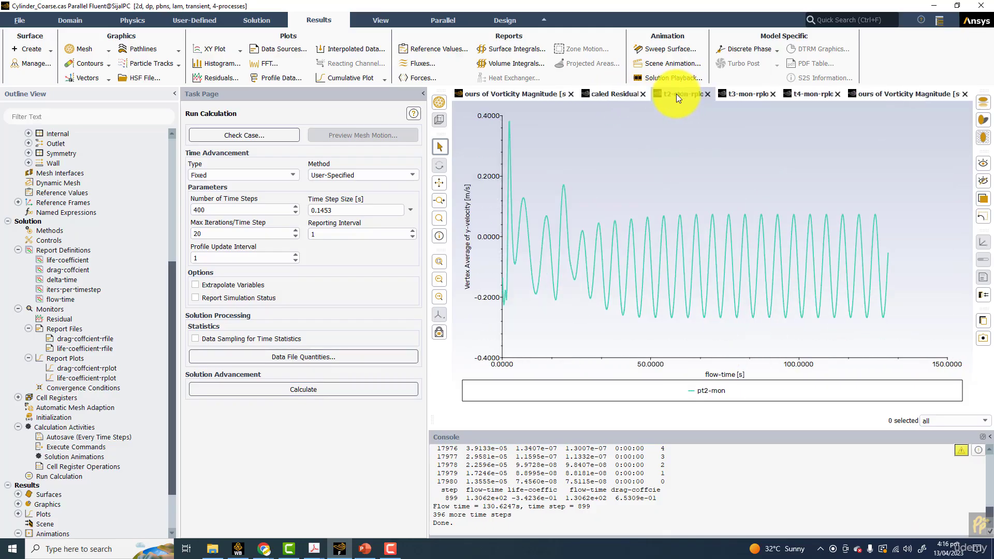
{"action": "left_click", "coordinate": [705, 95]}
{"action": "left_click", "coordinate": [746, 94]}
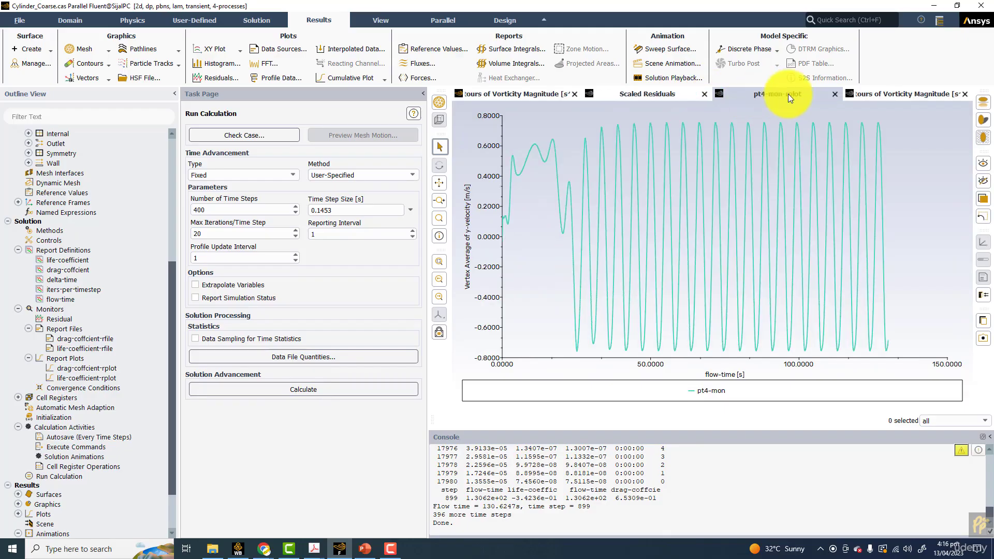
{"action": "left_click", "coordinate": [831, 94]}
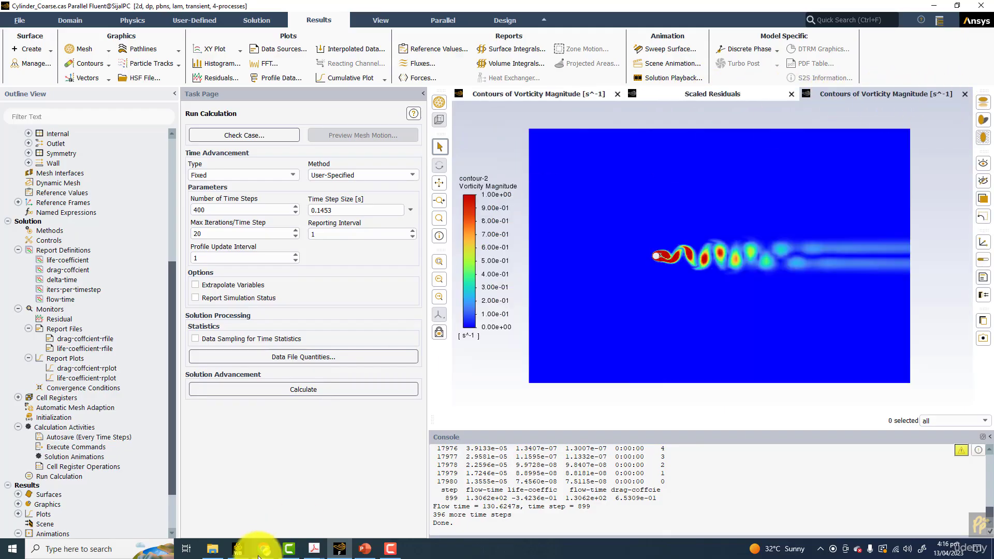
Step: Switch to PowerPoint and review the Results and Discussion slides, including the one on checking convergence of transient data
{"action": "left_click", "coordinate": [365, 549]}
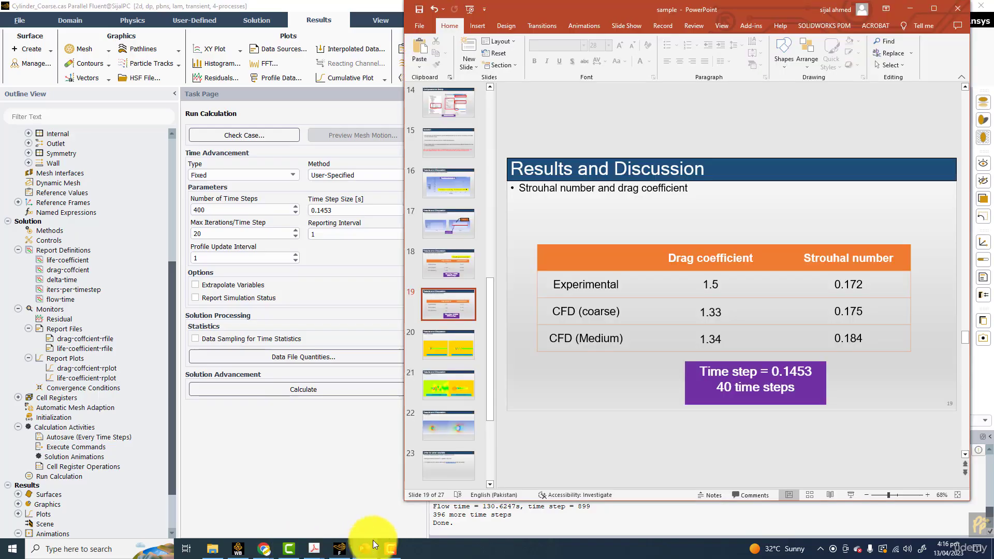
{"action": "scroll", "coordinate": [514, 373], "scroll_direction": "down", "scroll_amount": 3}
{"action": "scroll", "coordinate": [515, 372], "scroll_direction": "down", "scroll_amount": 1}
{"action": "scroll", "coordinate": [514, 372], "scroll_direction": "up", "scroll_amount": 8}
{"action": "scroll", "coordinate": [514, 373], "scroll_direction": "down", "scroll_amount": 1}
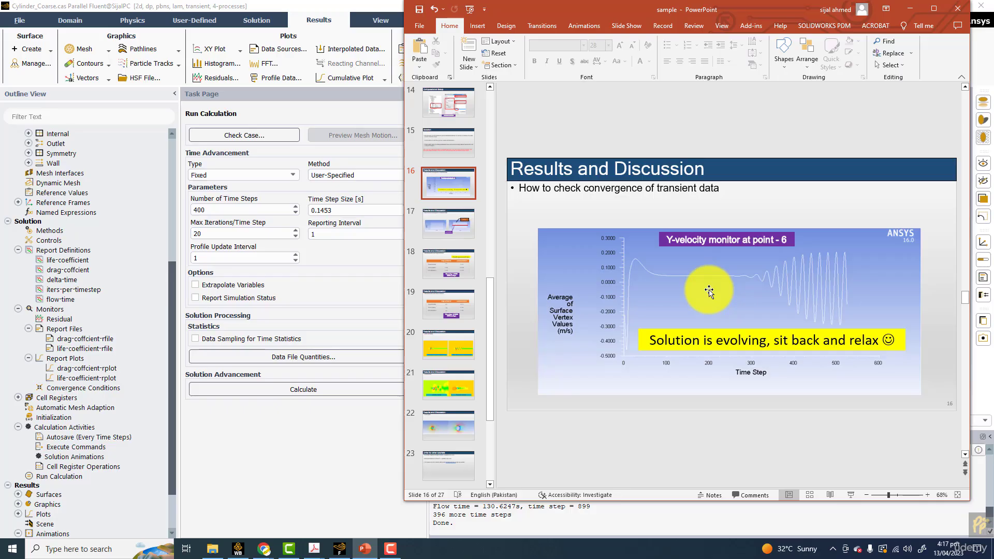
Step: Return to Fluent, start the 400-time-step calculation, and view the drag coefficient plot and the vorticity magnitude contours
{"action": "left_click", "coordinate": [322, 435]}
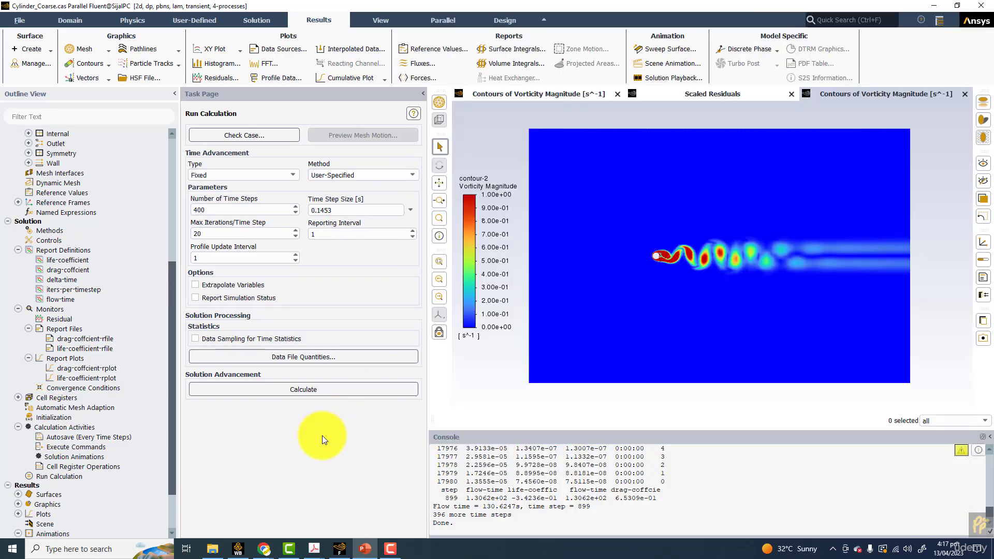
{"action": "left_click", "coordinate": [337, 391]}
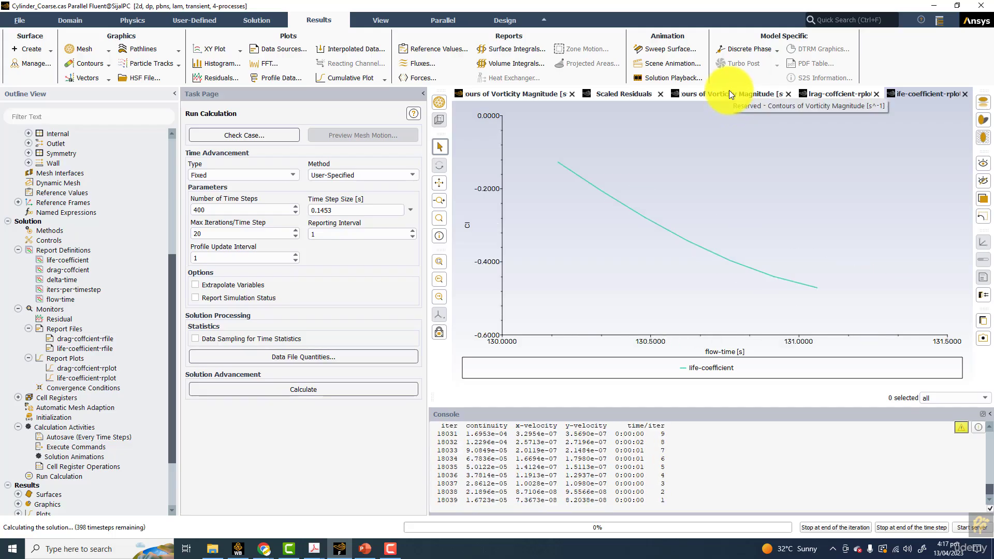
{"action": "left_click", "coordinate": [841, 95]}
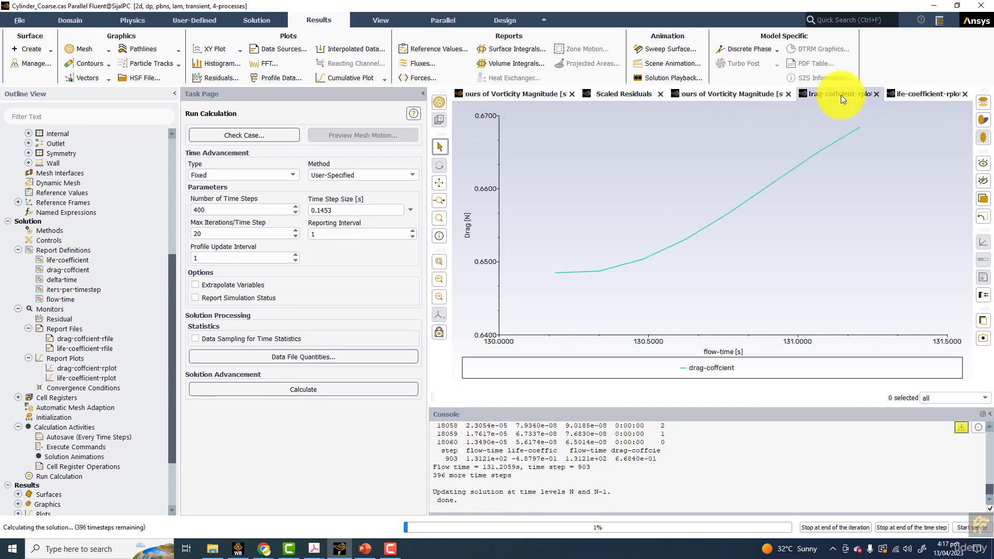
{"action": "left_click", "coordinate": [725, 94]}
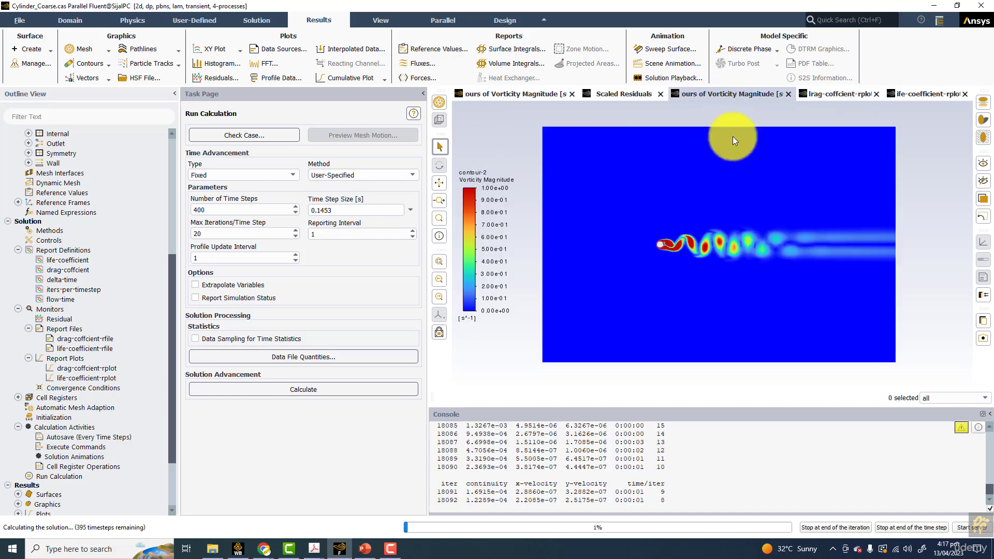